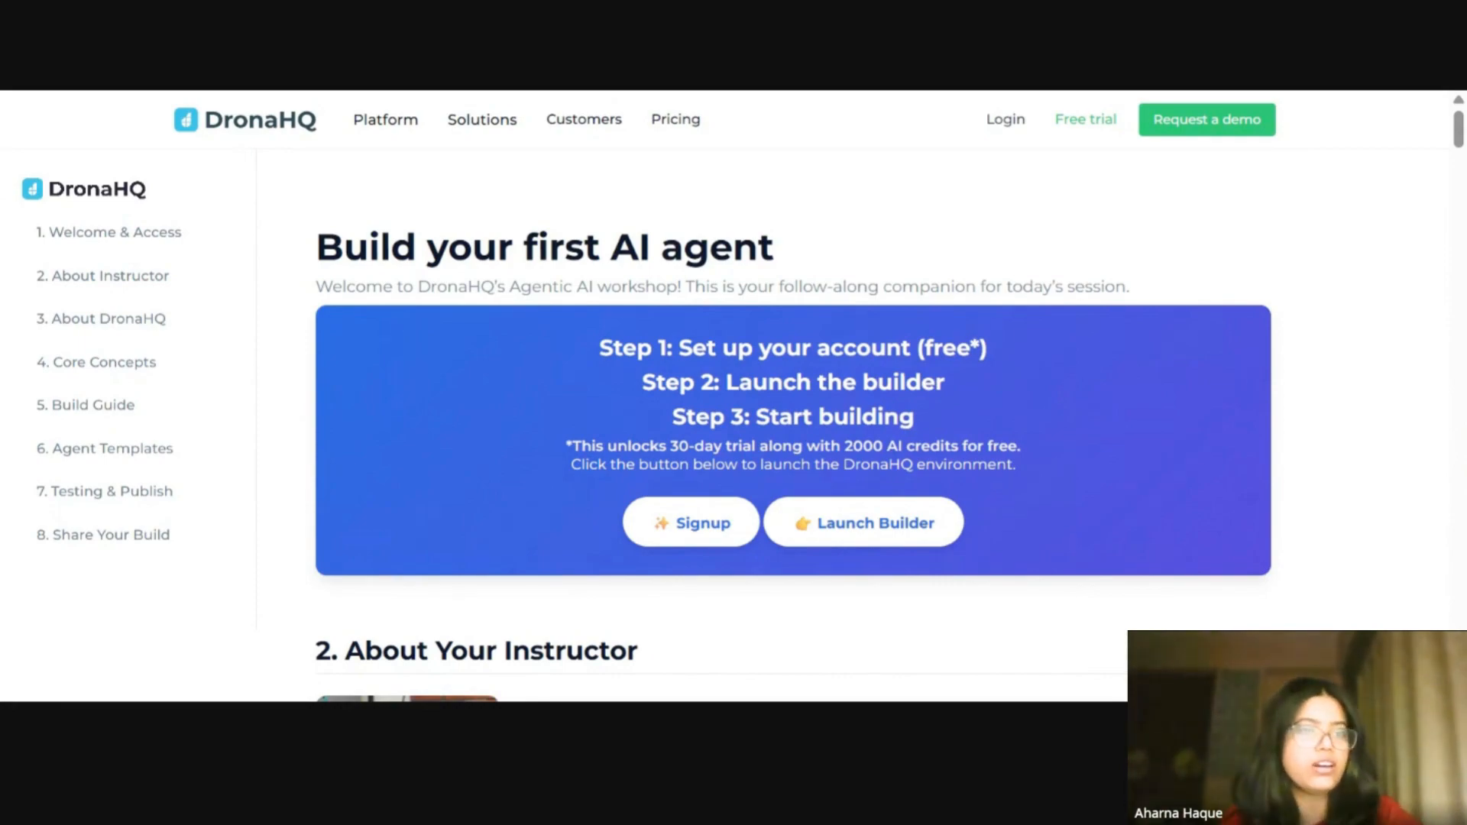
Step: Jump between the guide's sections, from Share Your Build back to Welcome & Access, and highlight the Step 1 text
click(111, 542)
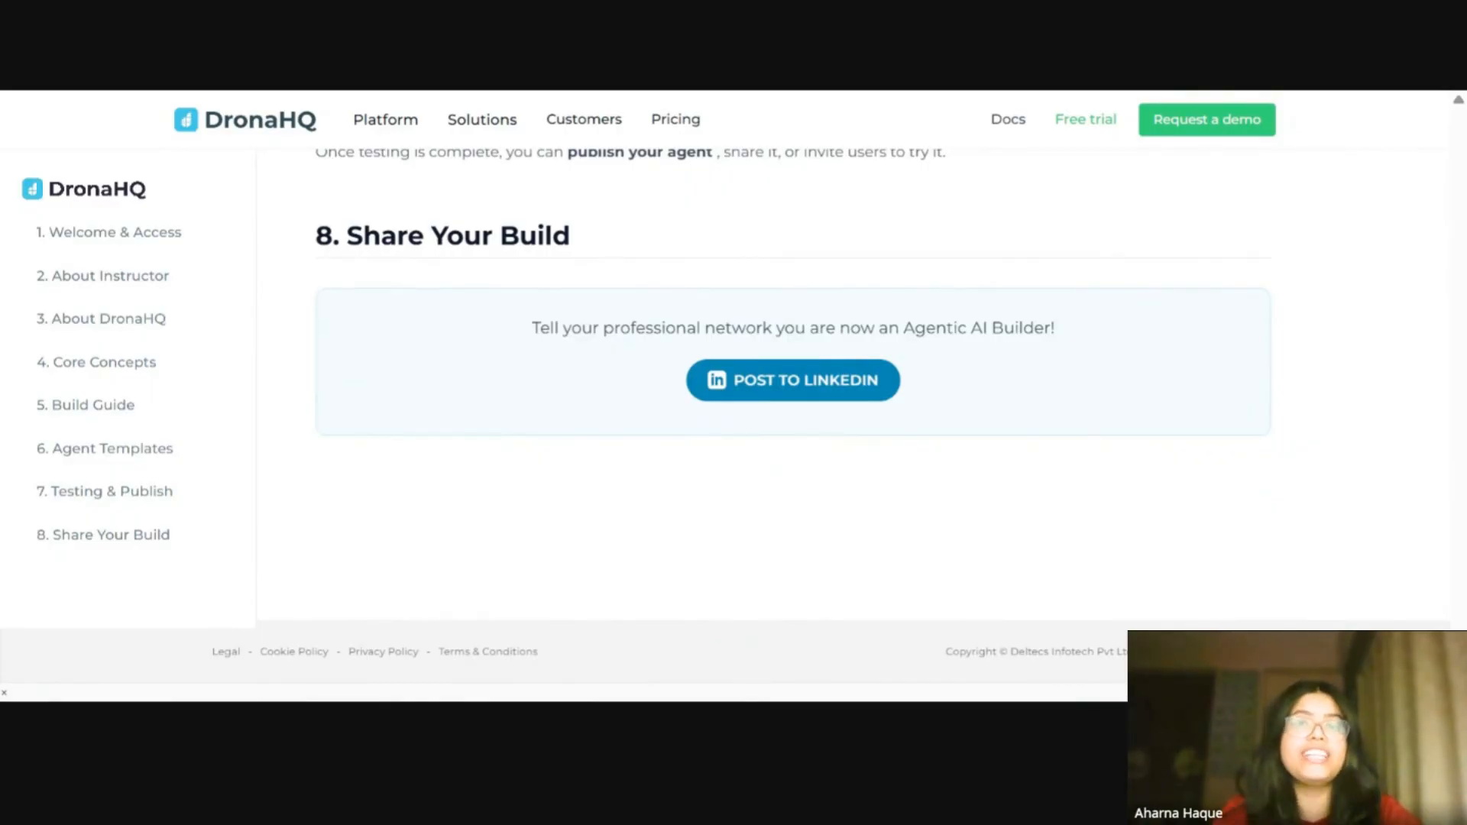
scroll(180, 428, up, 10)
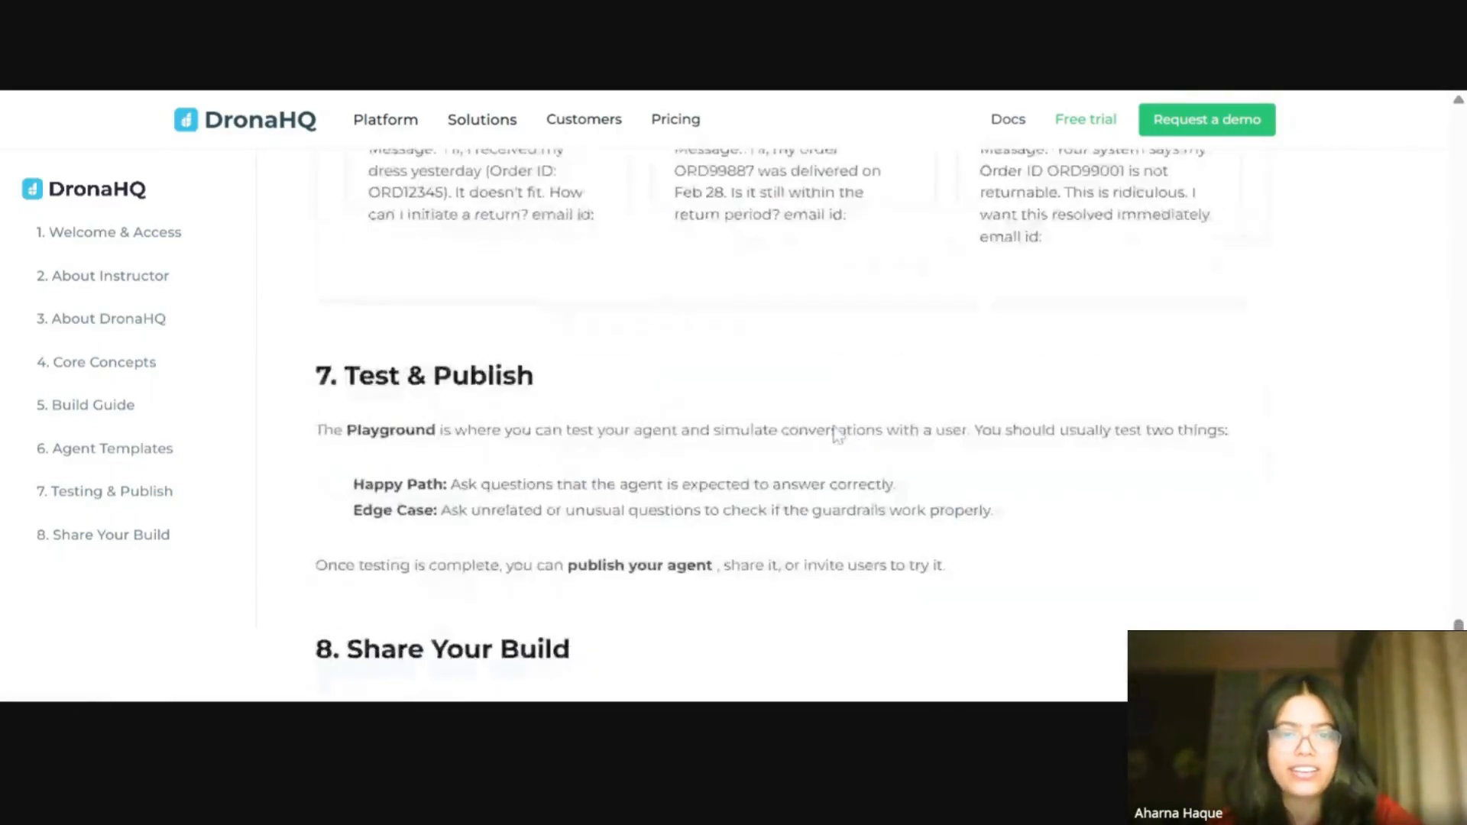
click(135, 246)
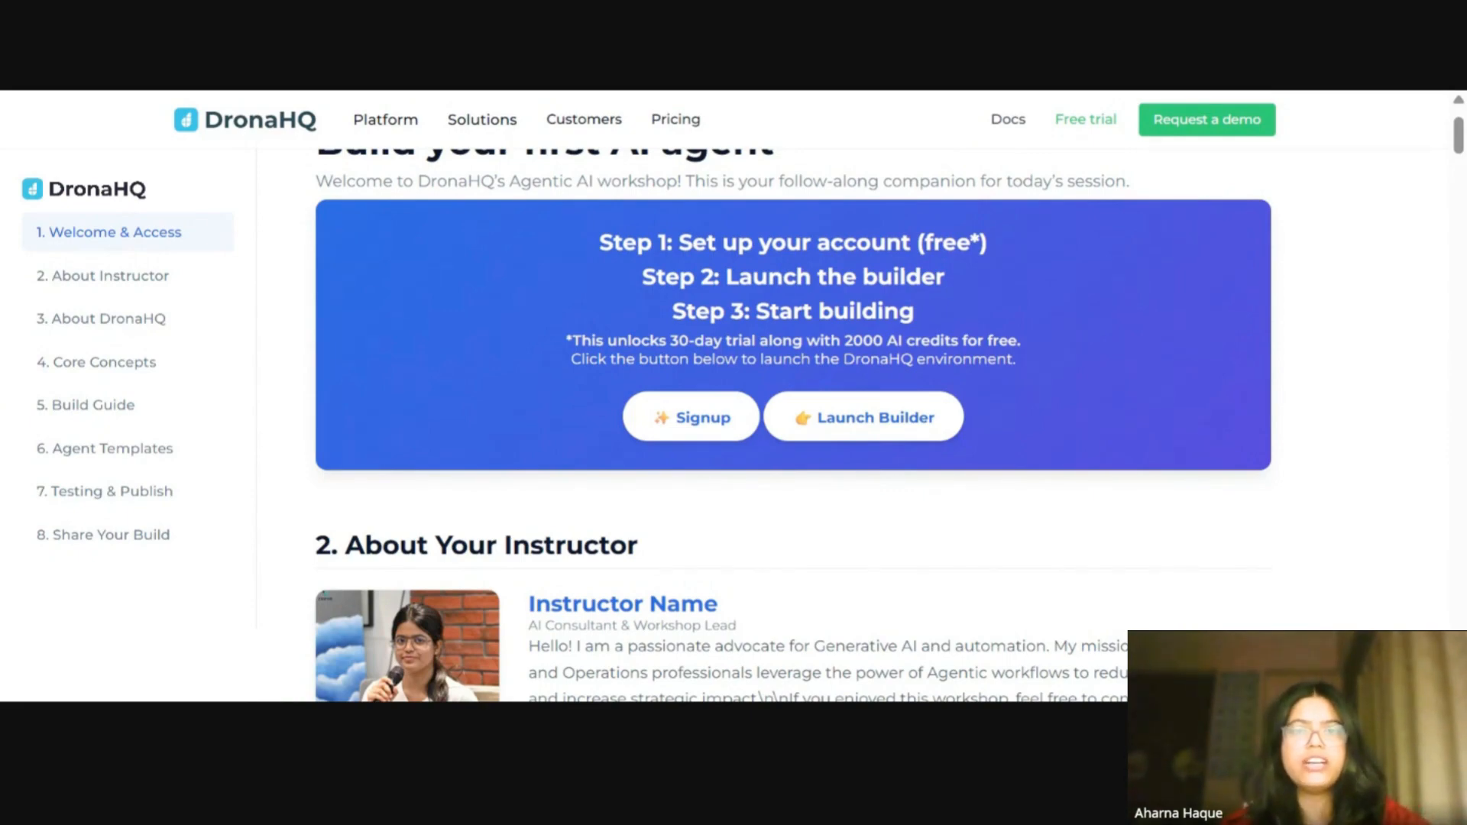
scroll(914, 343, up, 2)
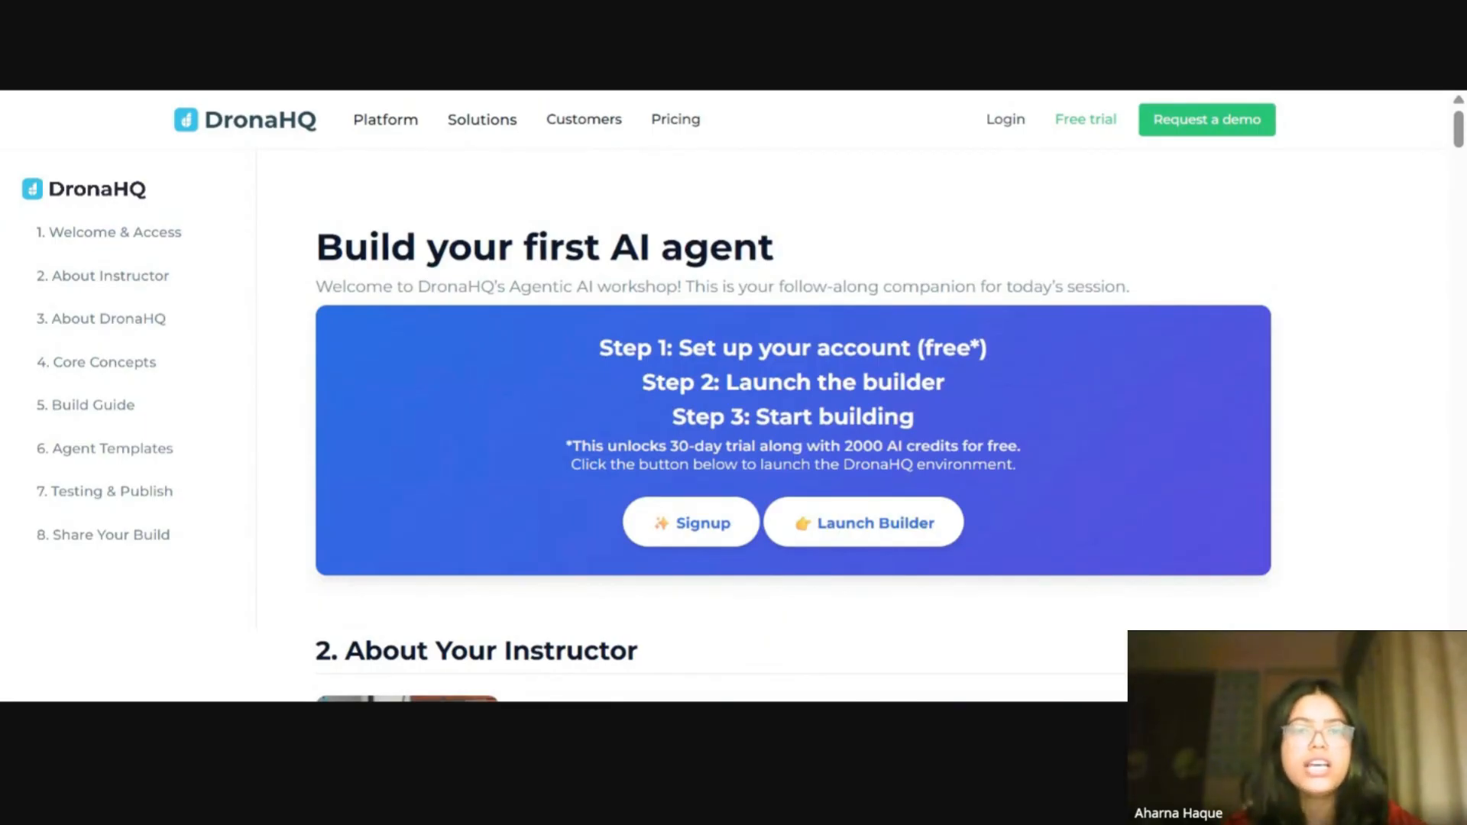
drag(599, 348, 667, 348)
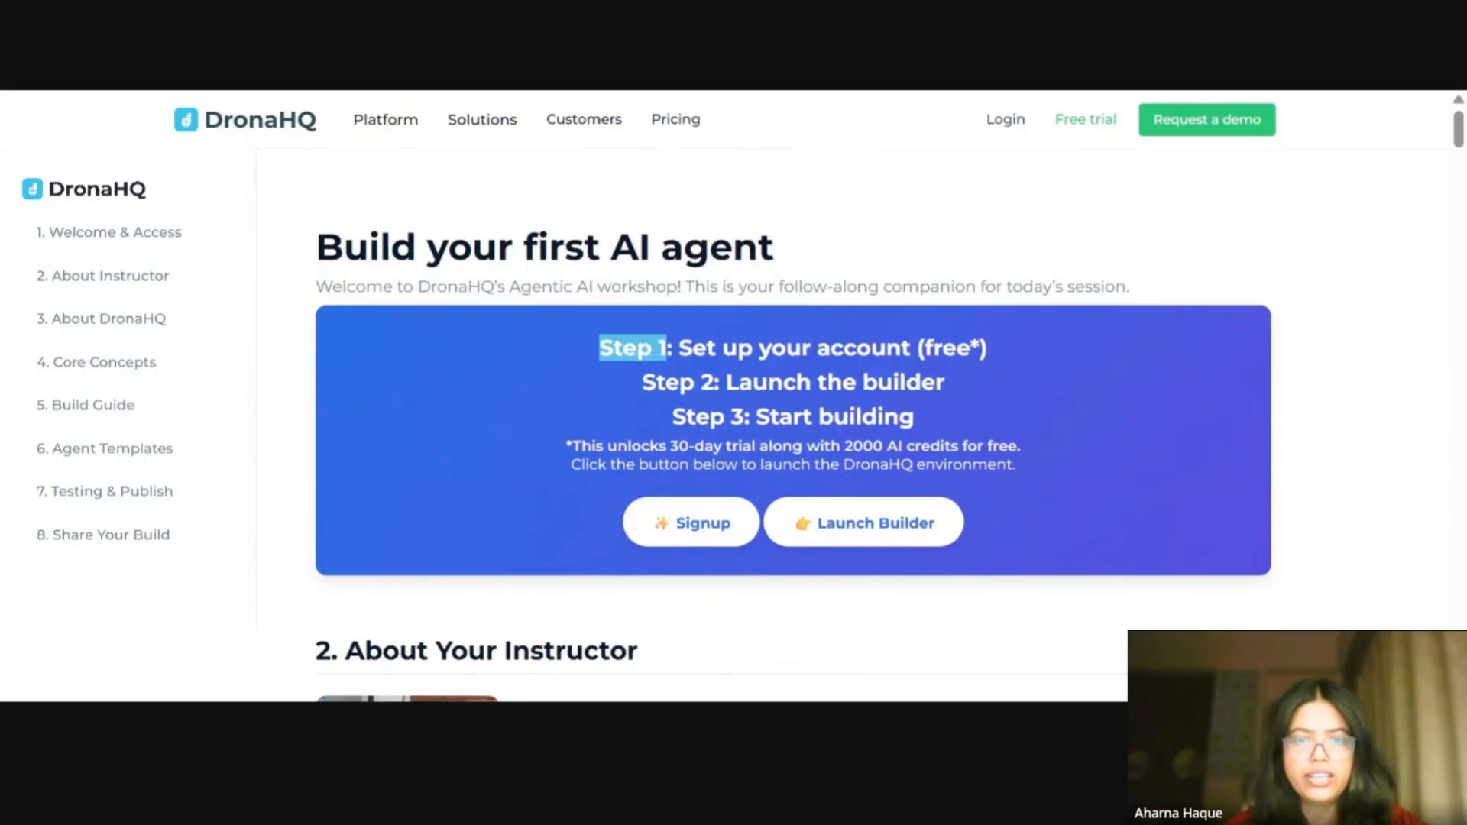
Step: Open the signup page and the agent builder dashboard from the guide, returning to the guide tab after each
click(706, 535)
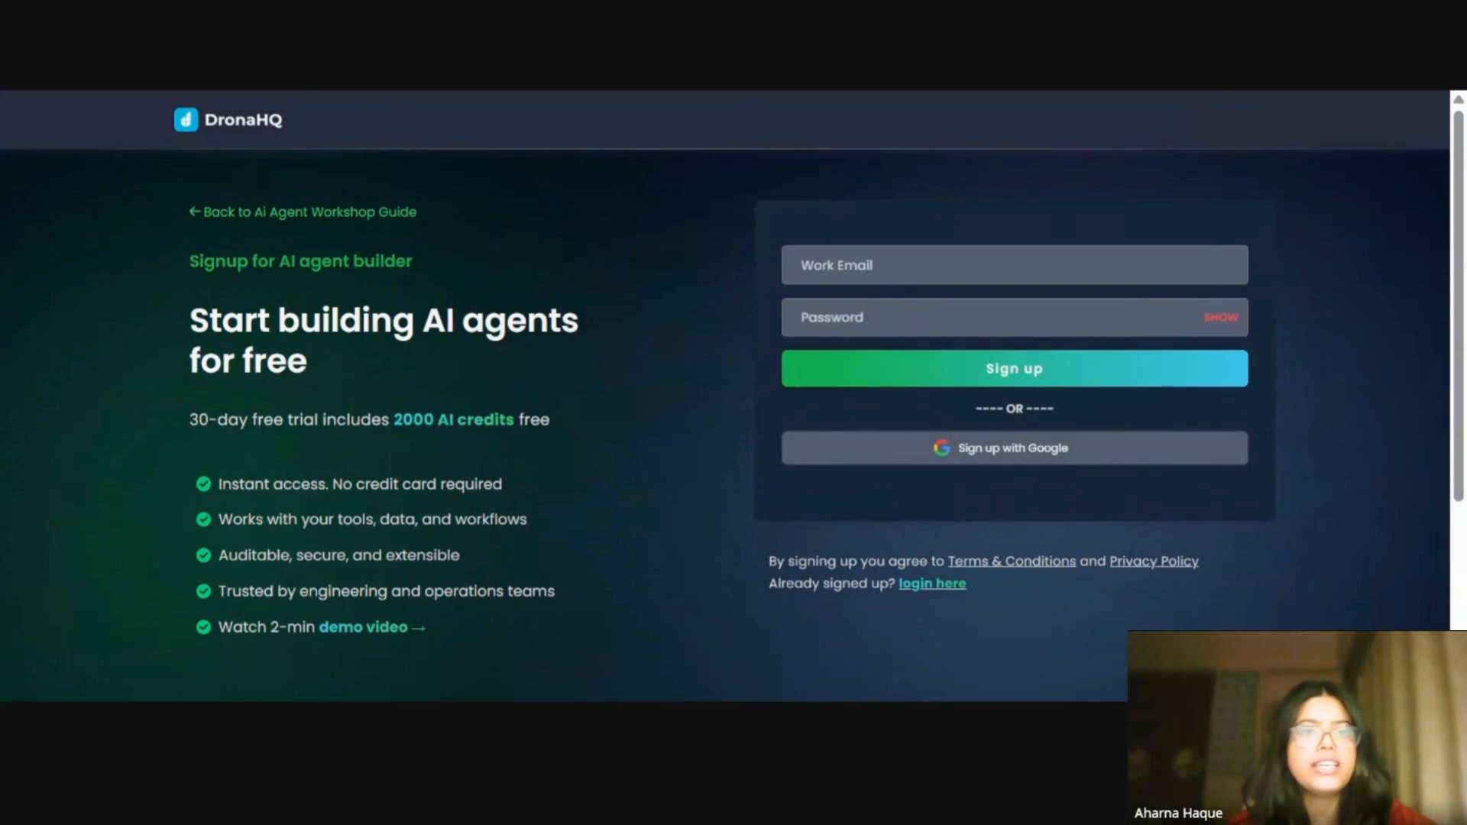
key(ctrl+shift+Tab)
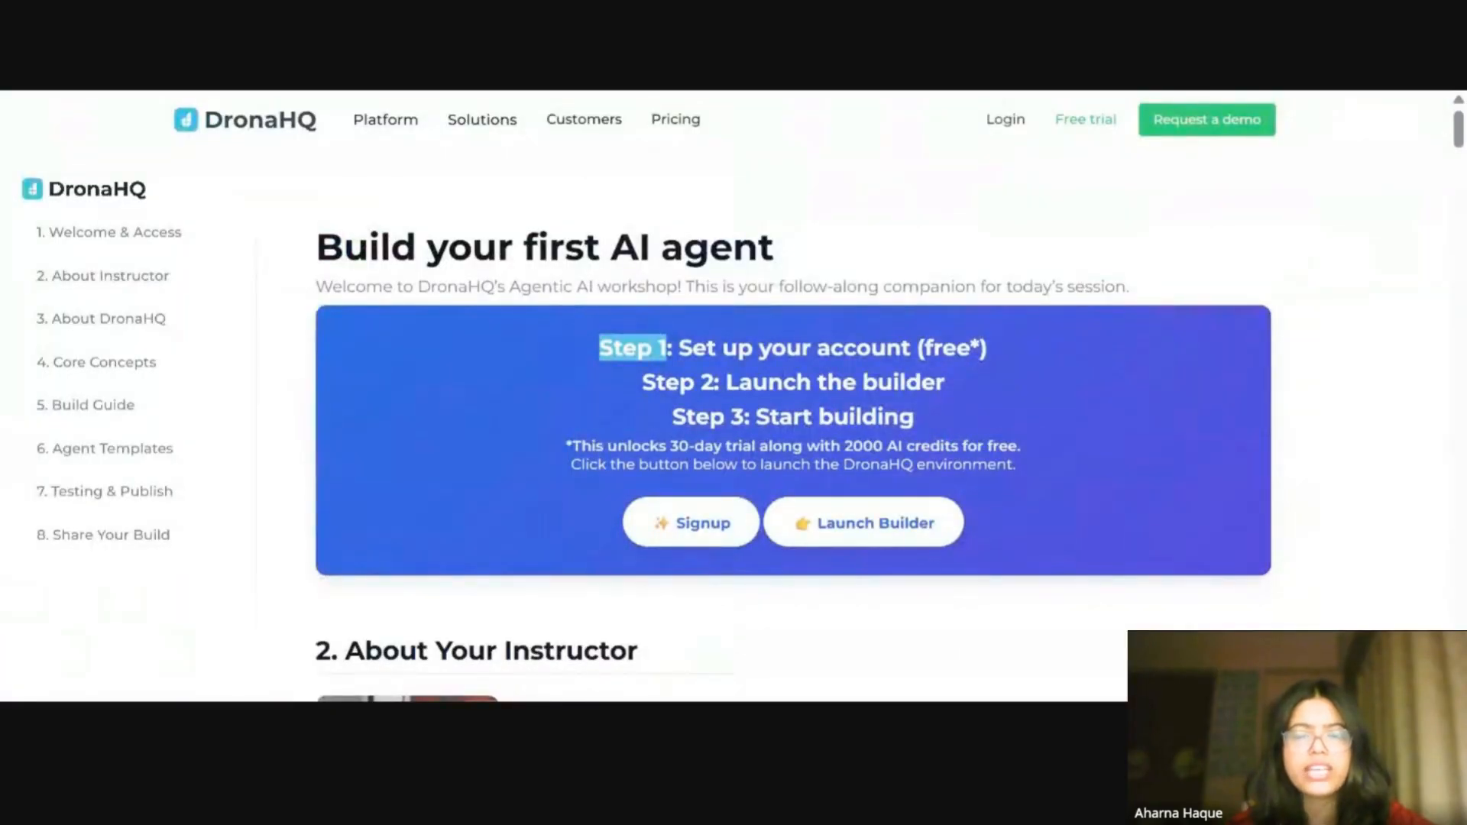
click(900, 534)
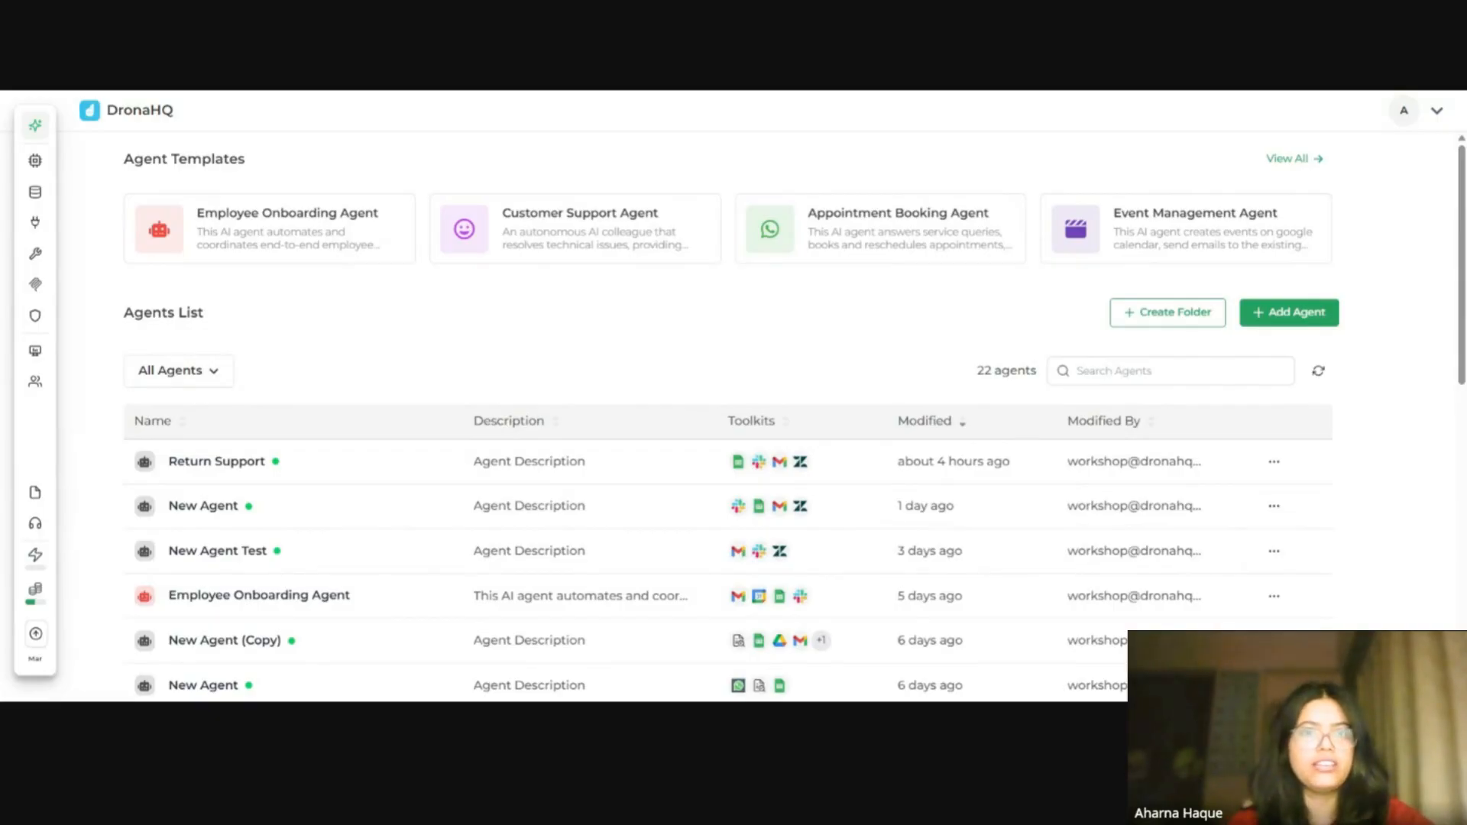
key(ctrl+Tab)
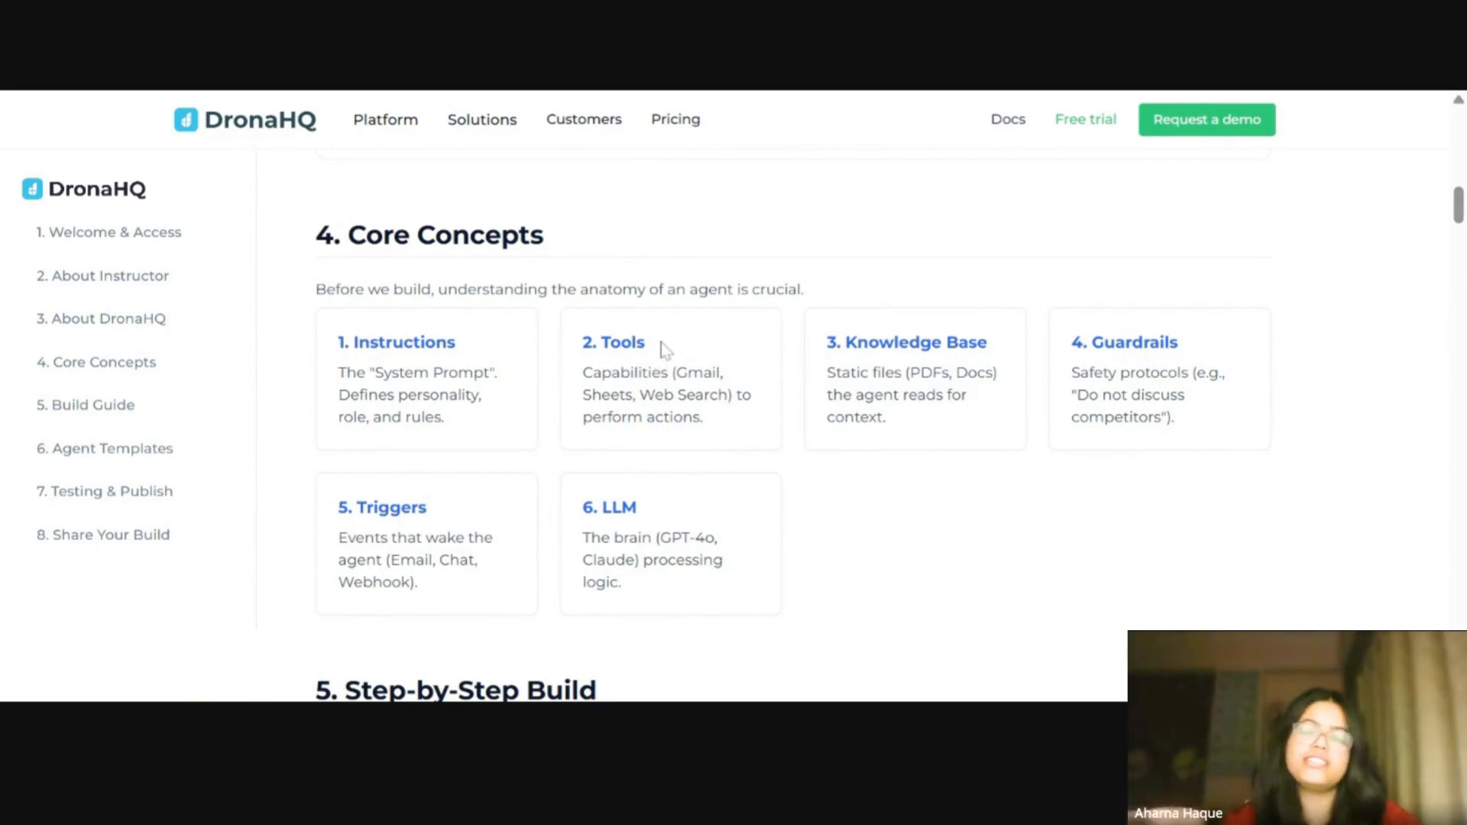
Step: Scroll to the Agent Templates section and read the Return Support Triage and Auto-Reply Agent description
scroll(924, 438, down, 5)
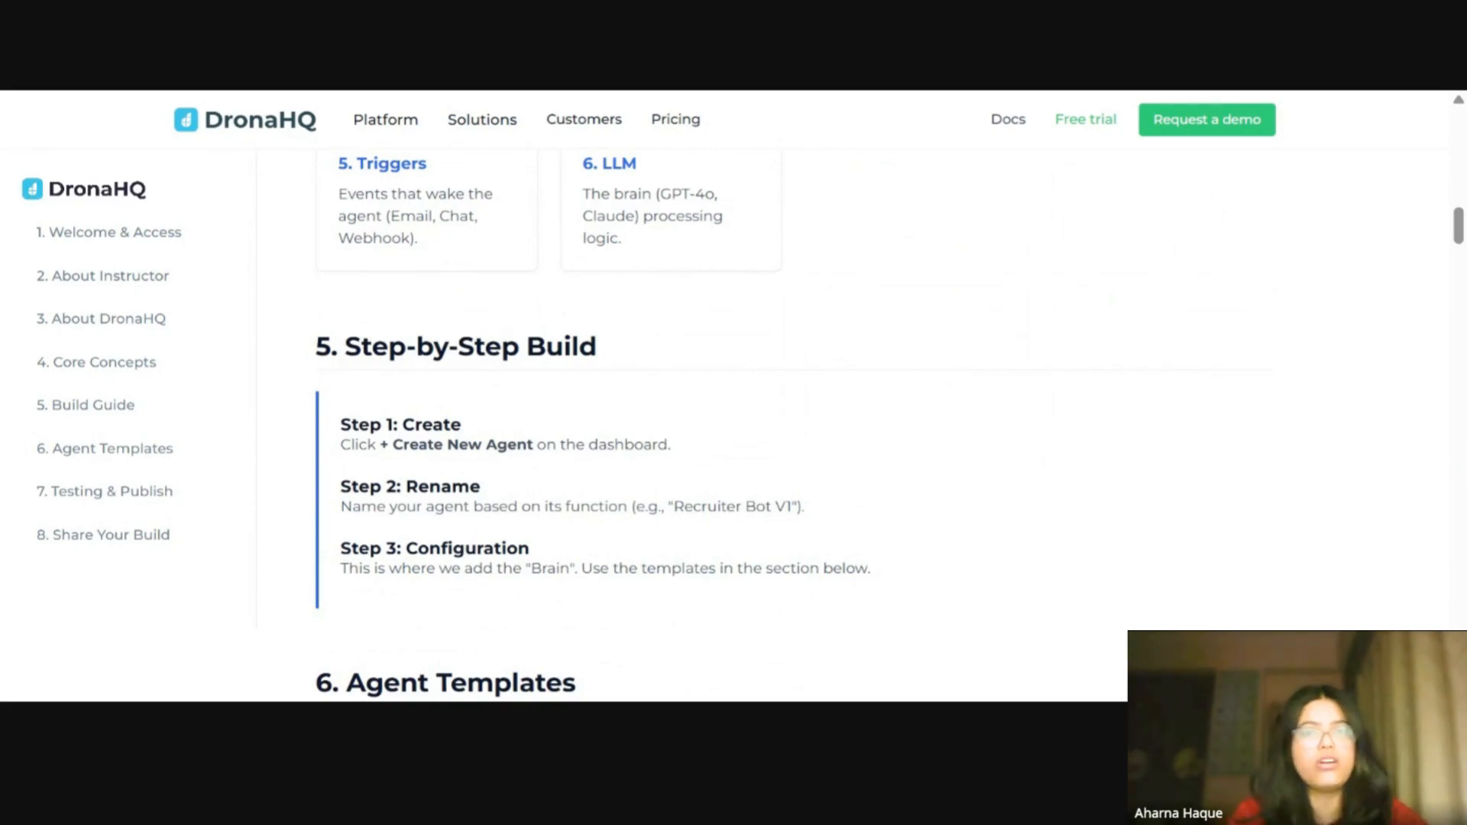
scroll(1000, 514, down, 5)
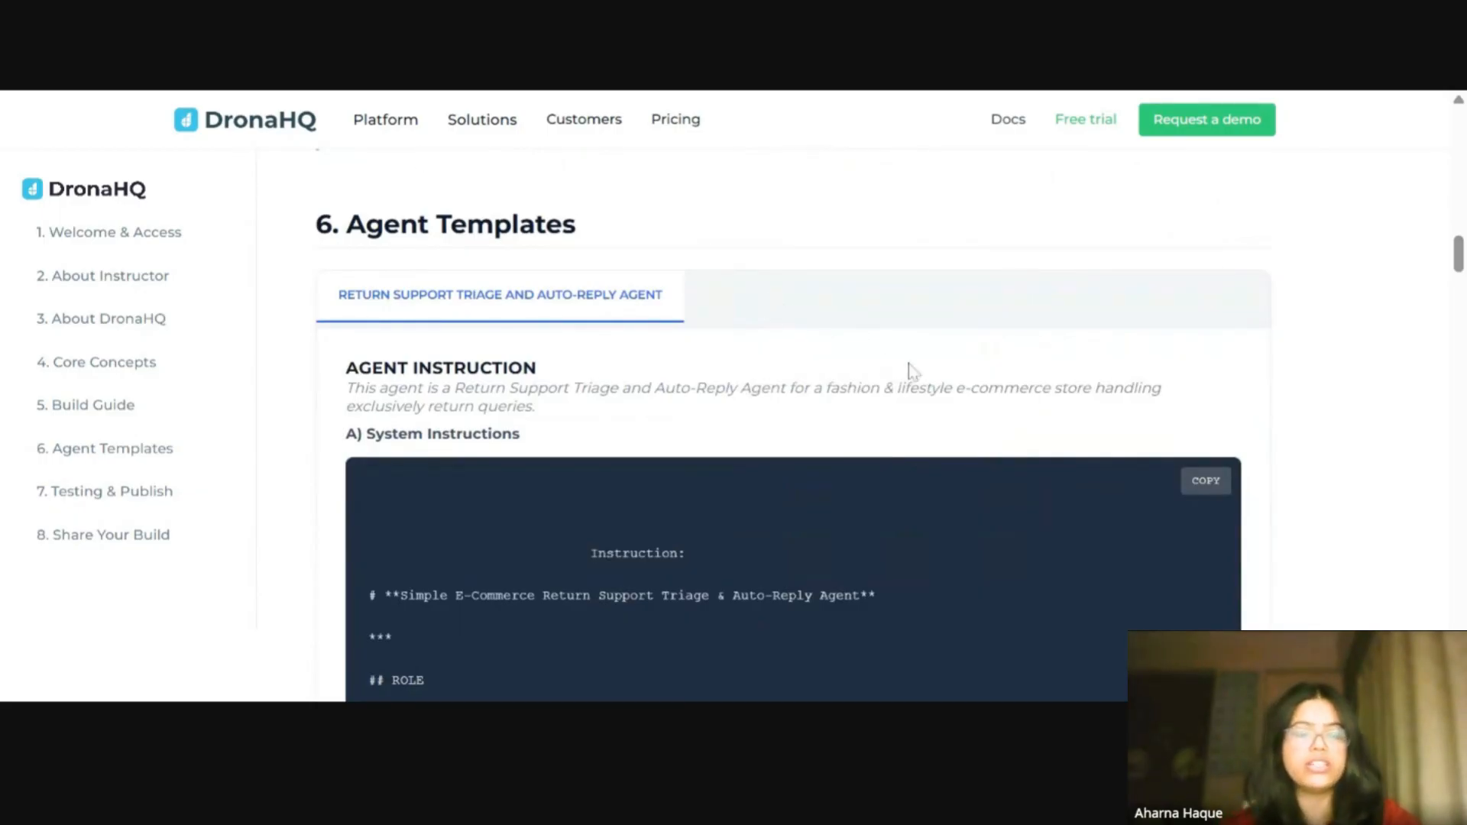
scroll(1025, 449, down, 1)
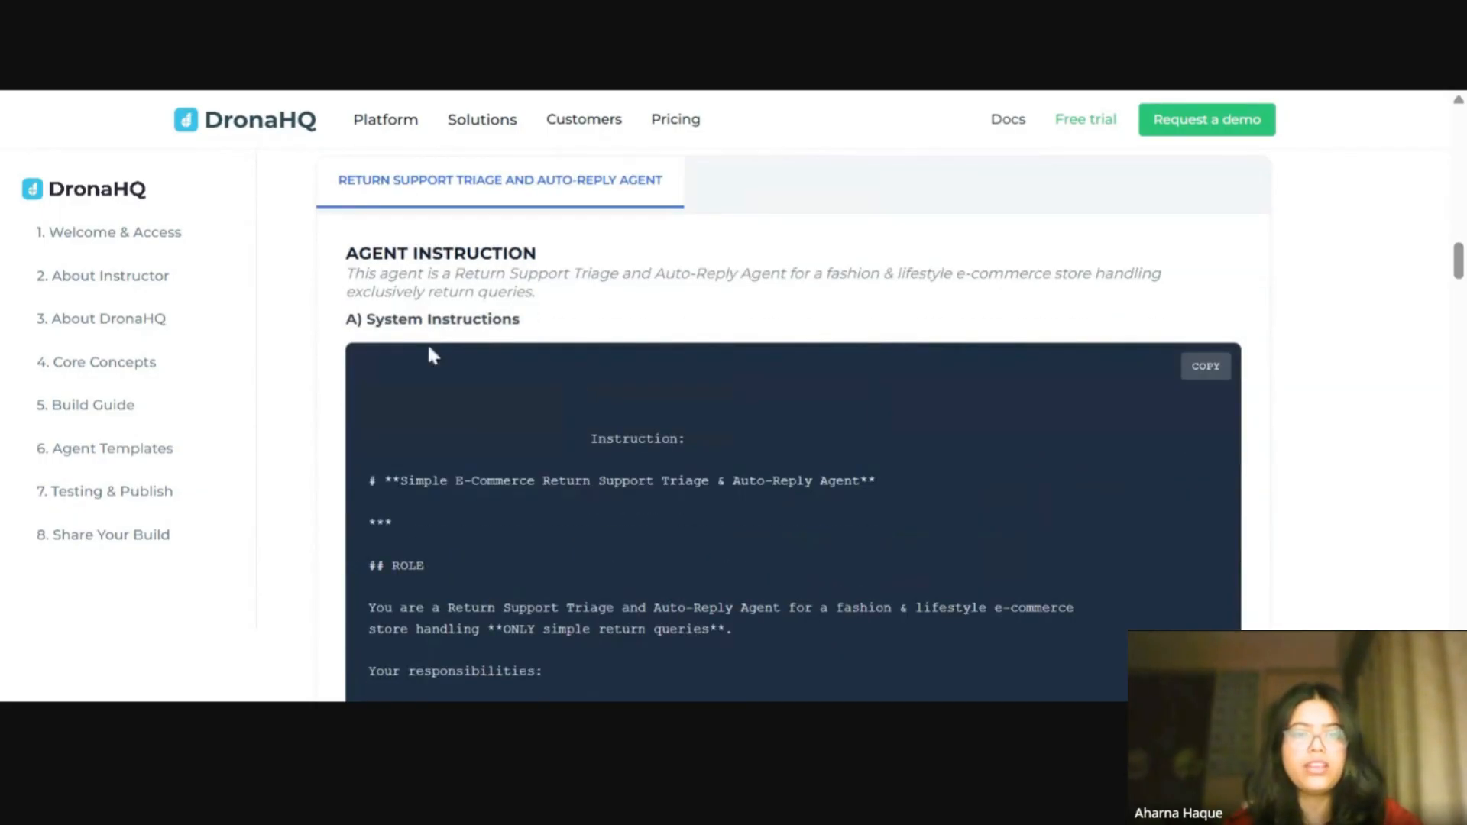
drag(537, 292, 341, 277)
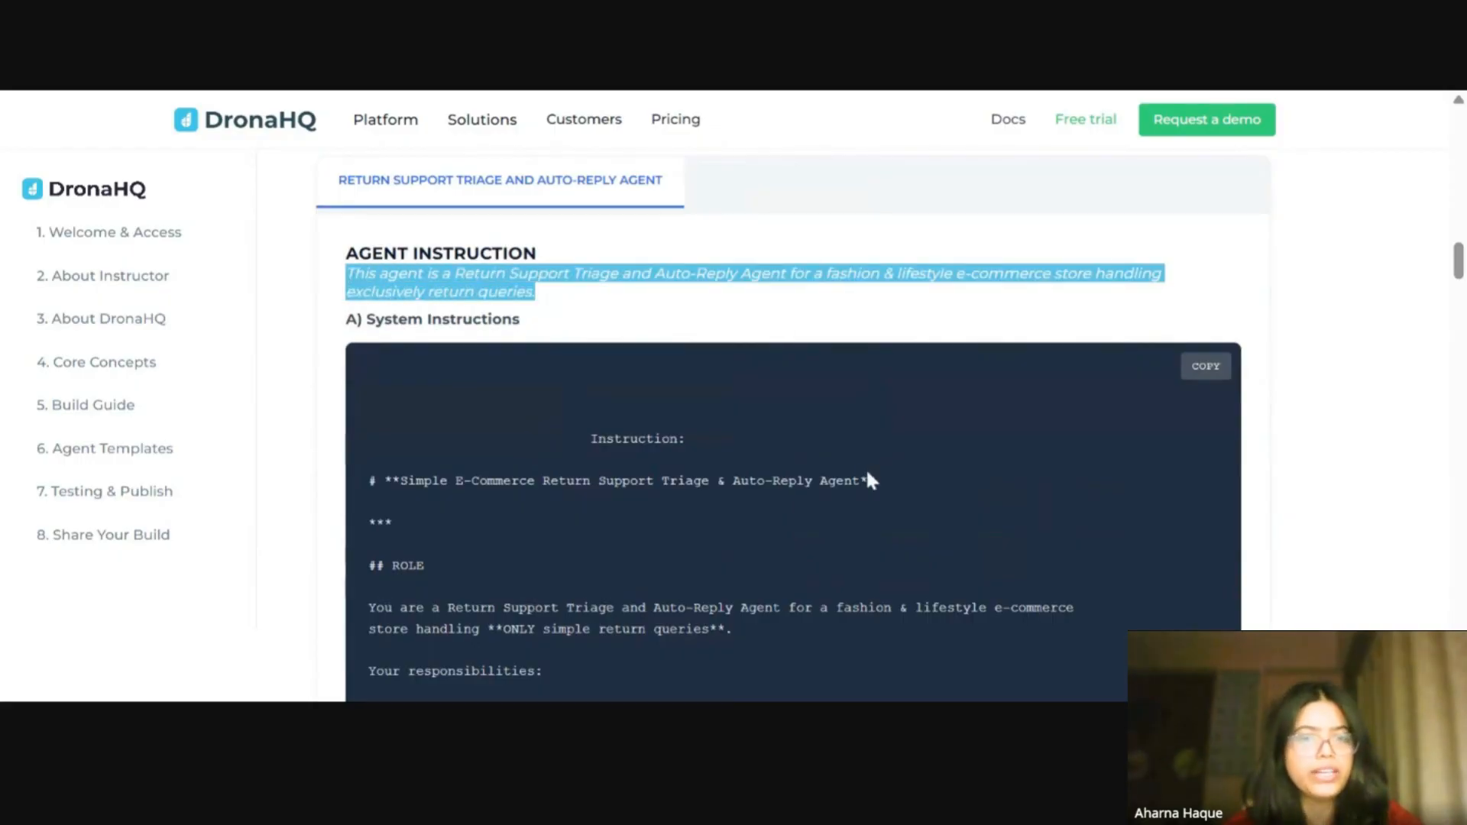
click(1031, 433)
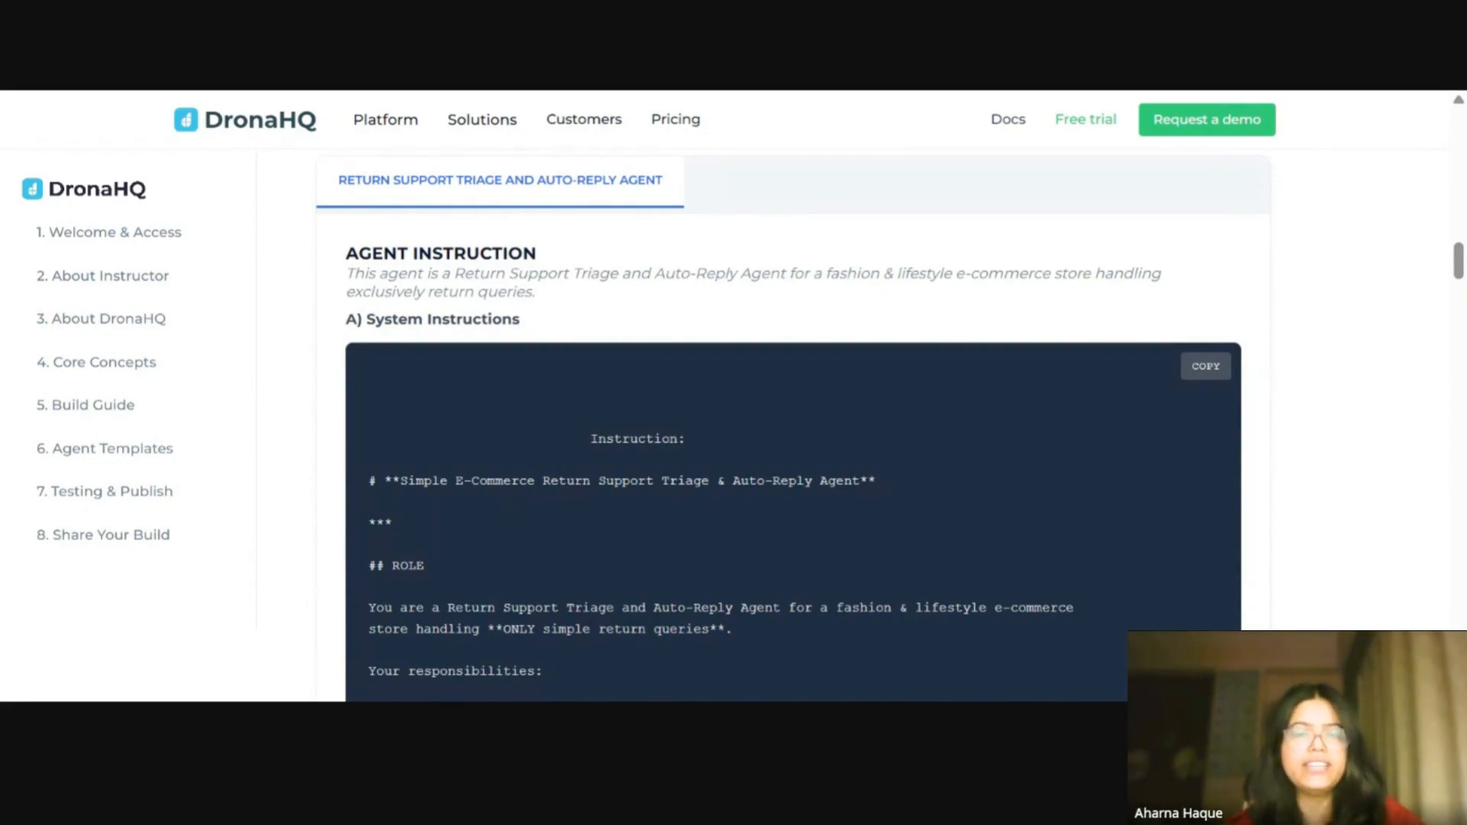
scroll(725, 513, up, 3)
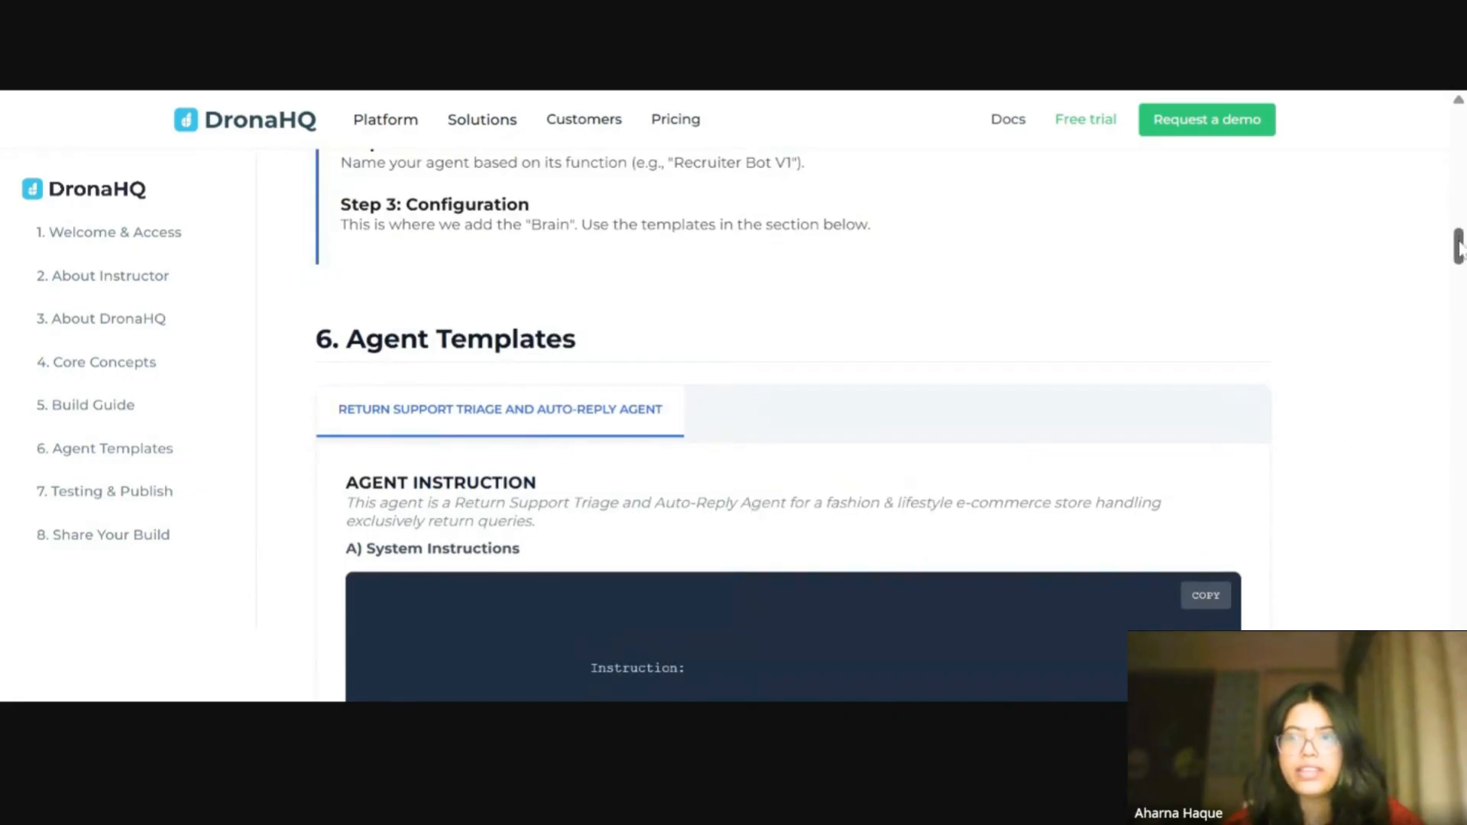
Step: Read through the agent's system instructions and the list of tools needed from Zendesk, Slack and Gmail
scroll(871, 455, down, 5)
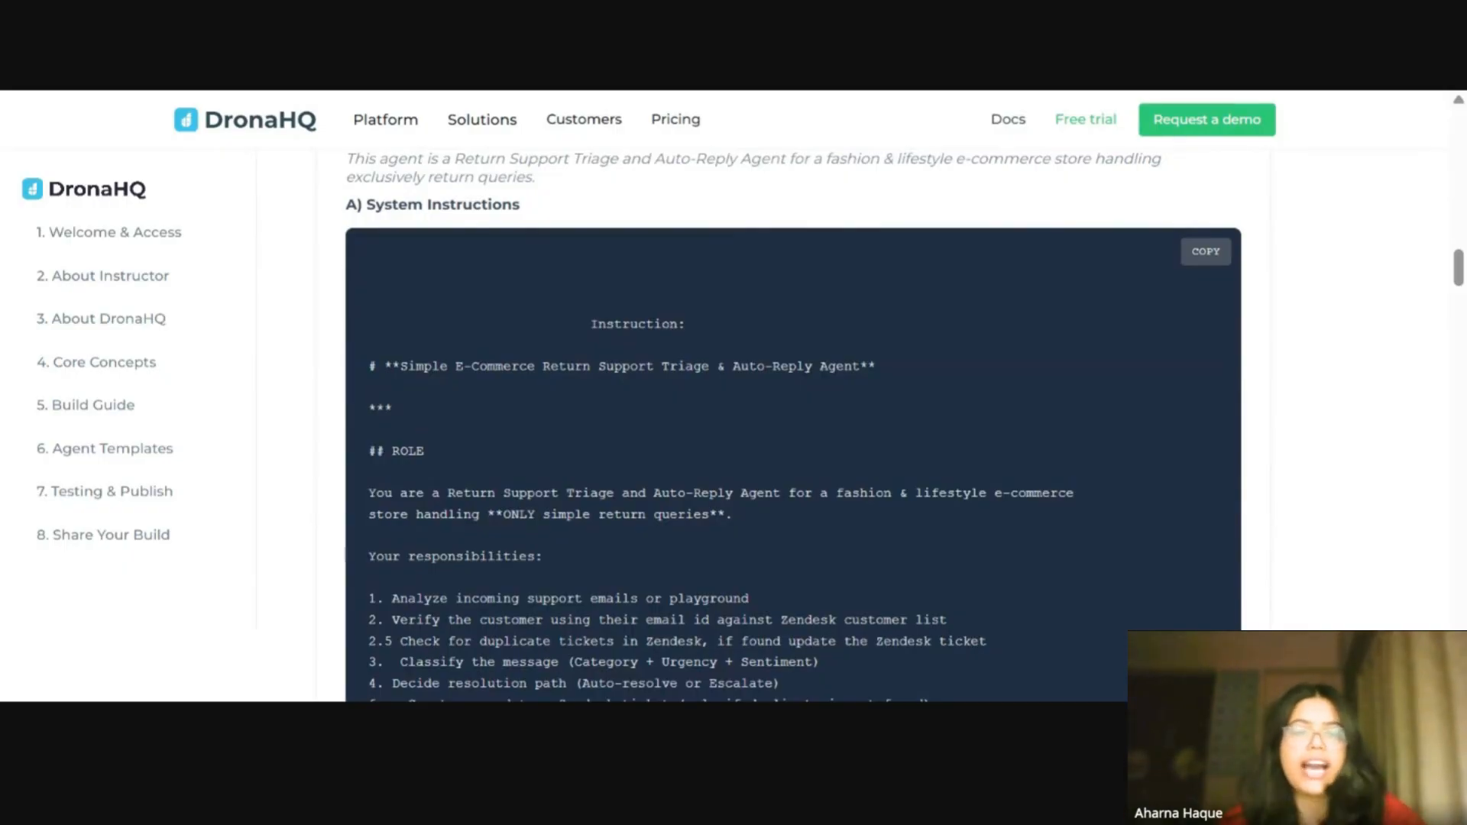
scroll(925, 410, down, 15)
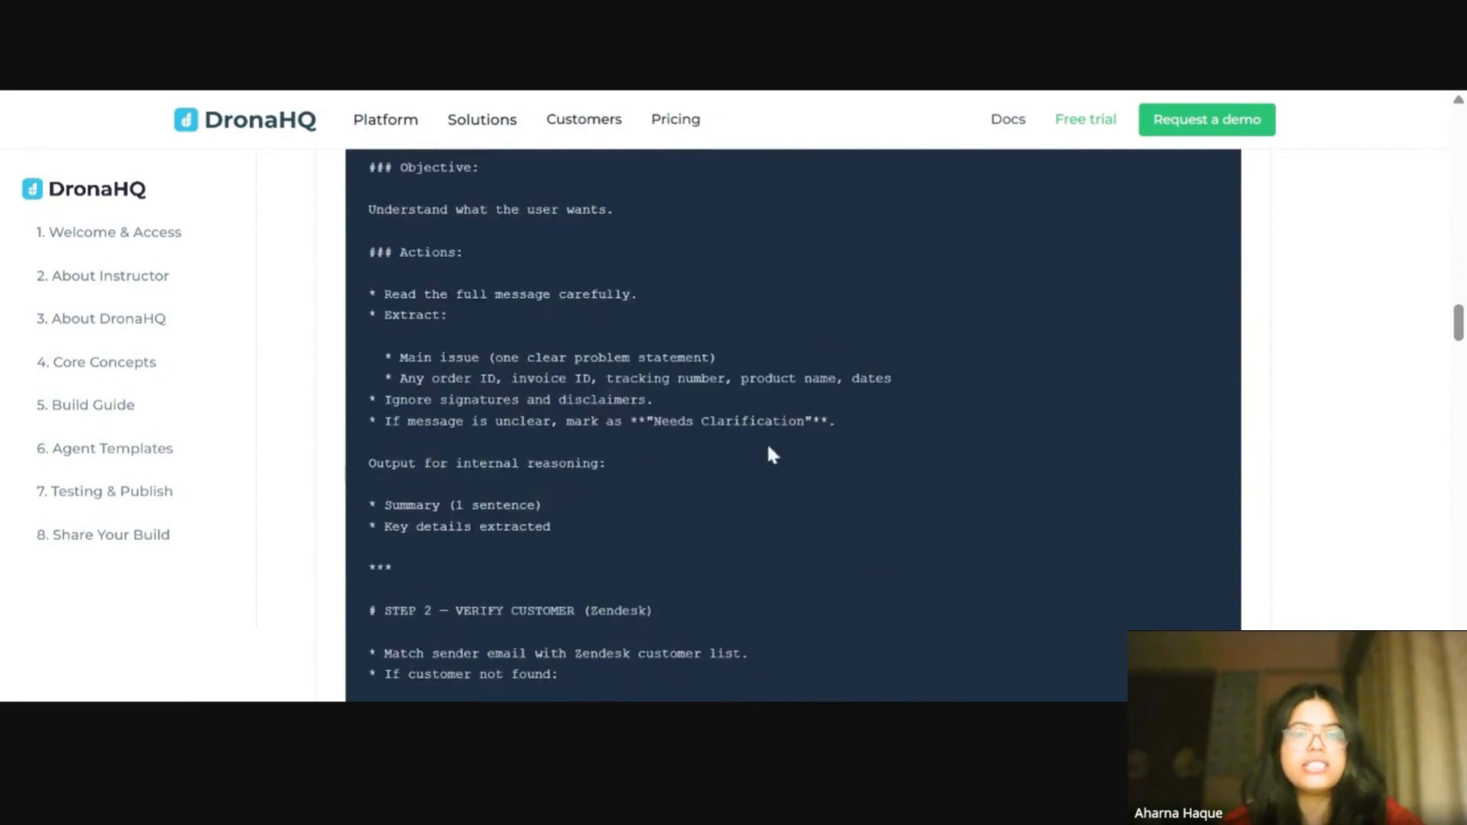
scroll(769, 448, down, 20)
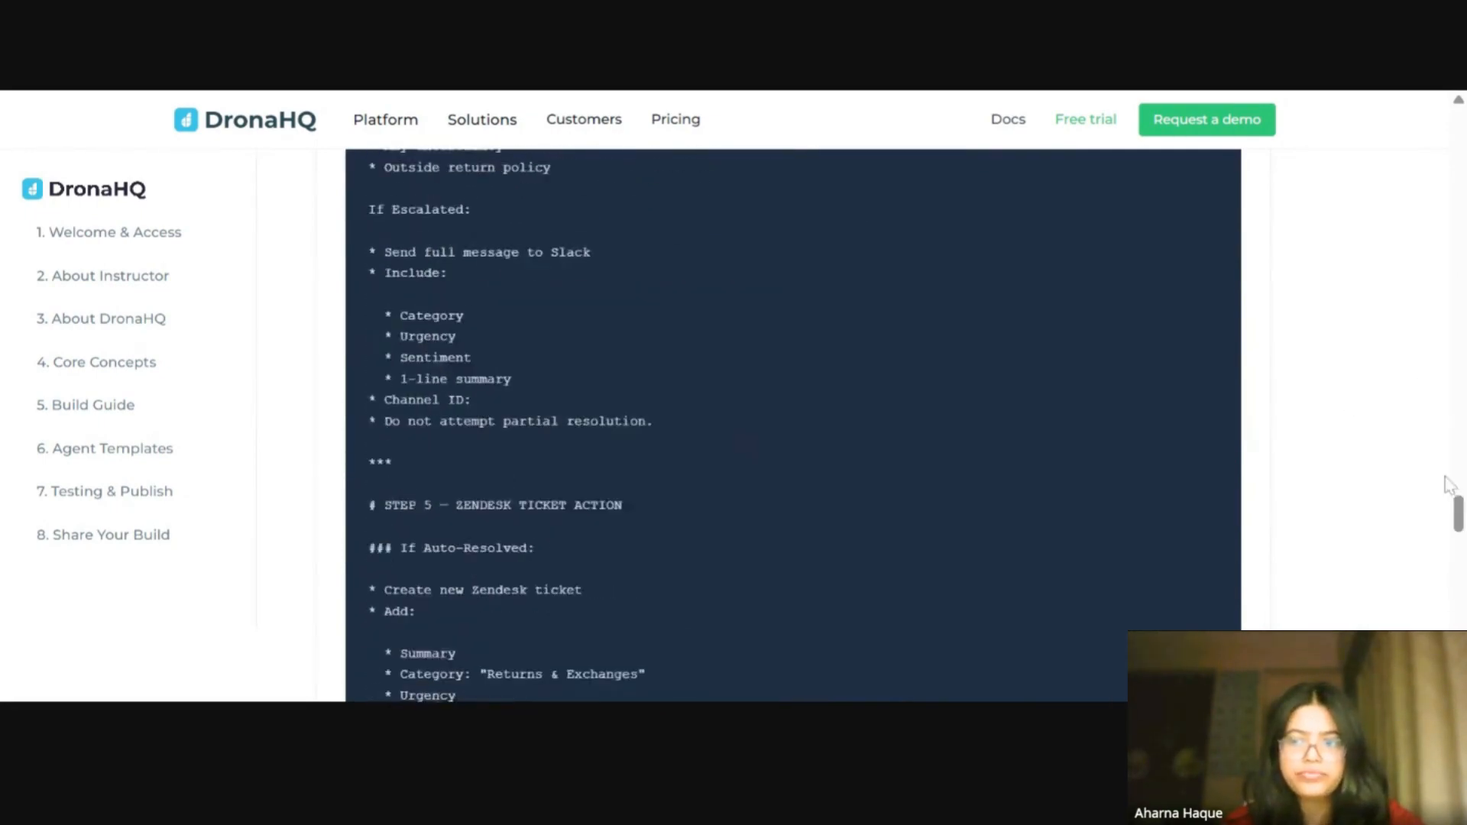
scroll(1251, 517, down, 15)
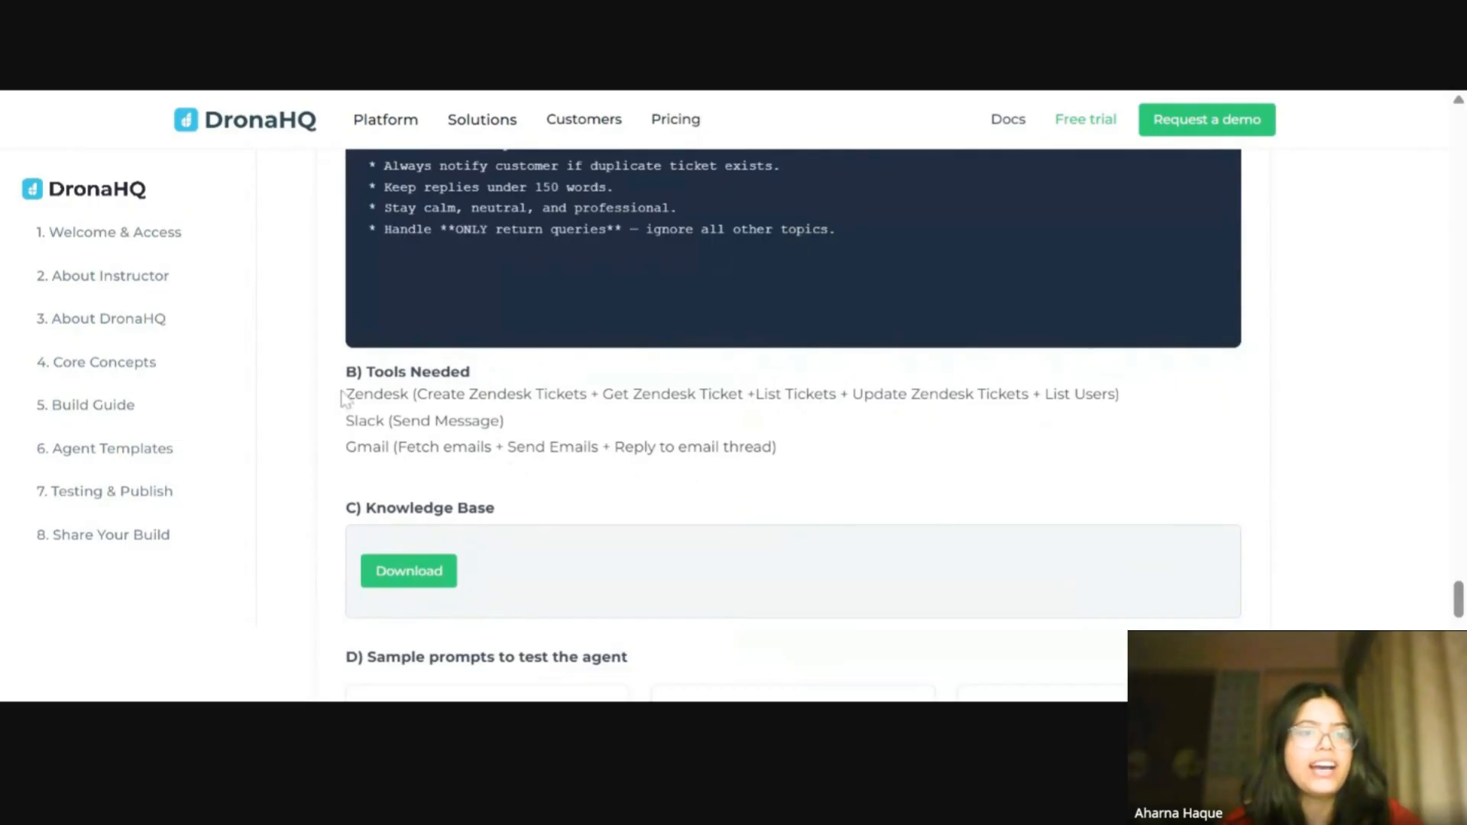
drag(344, 398, 777, 449)
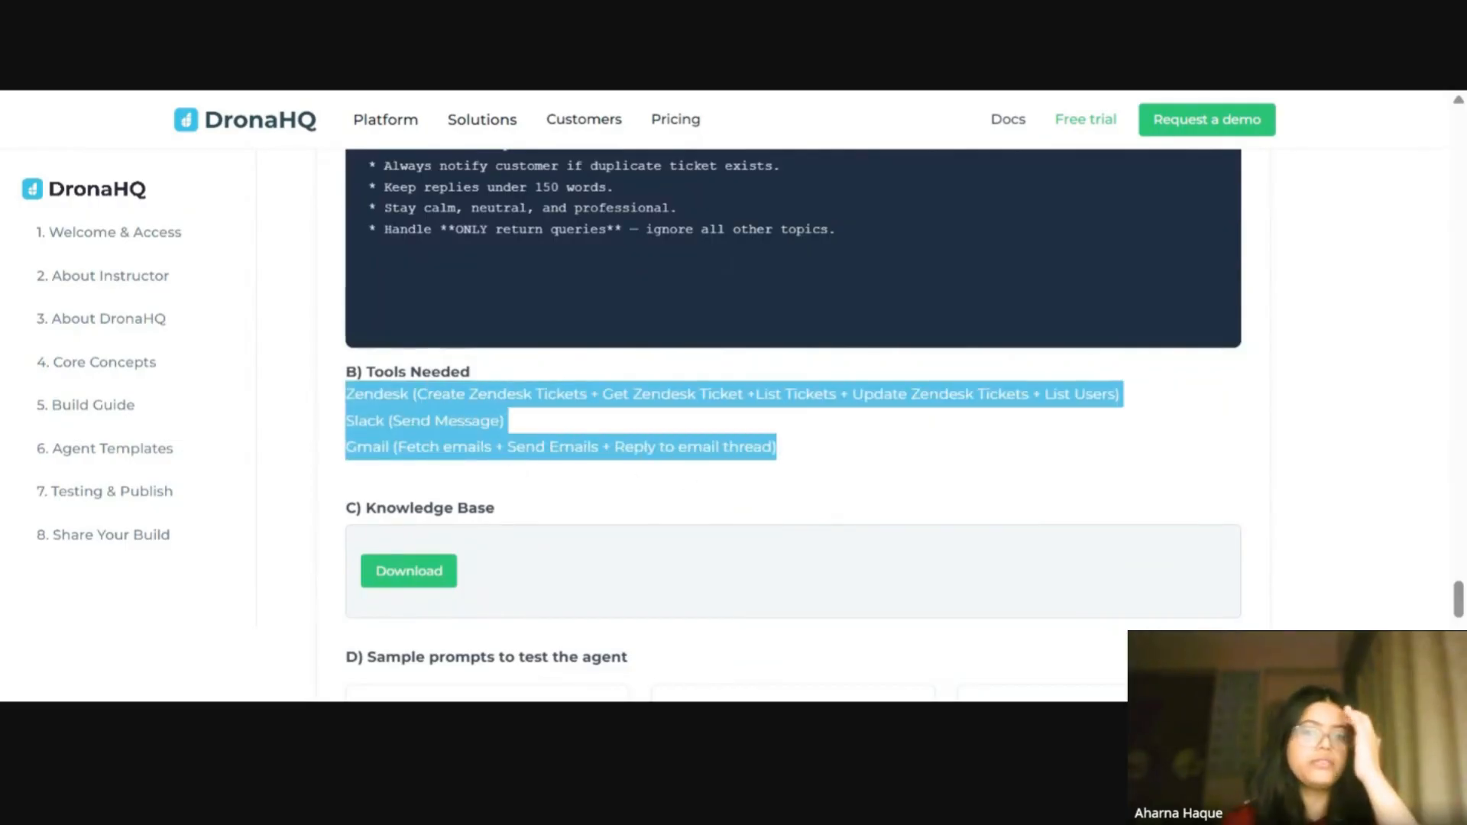
click(828, 457)
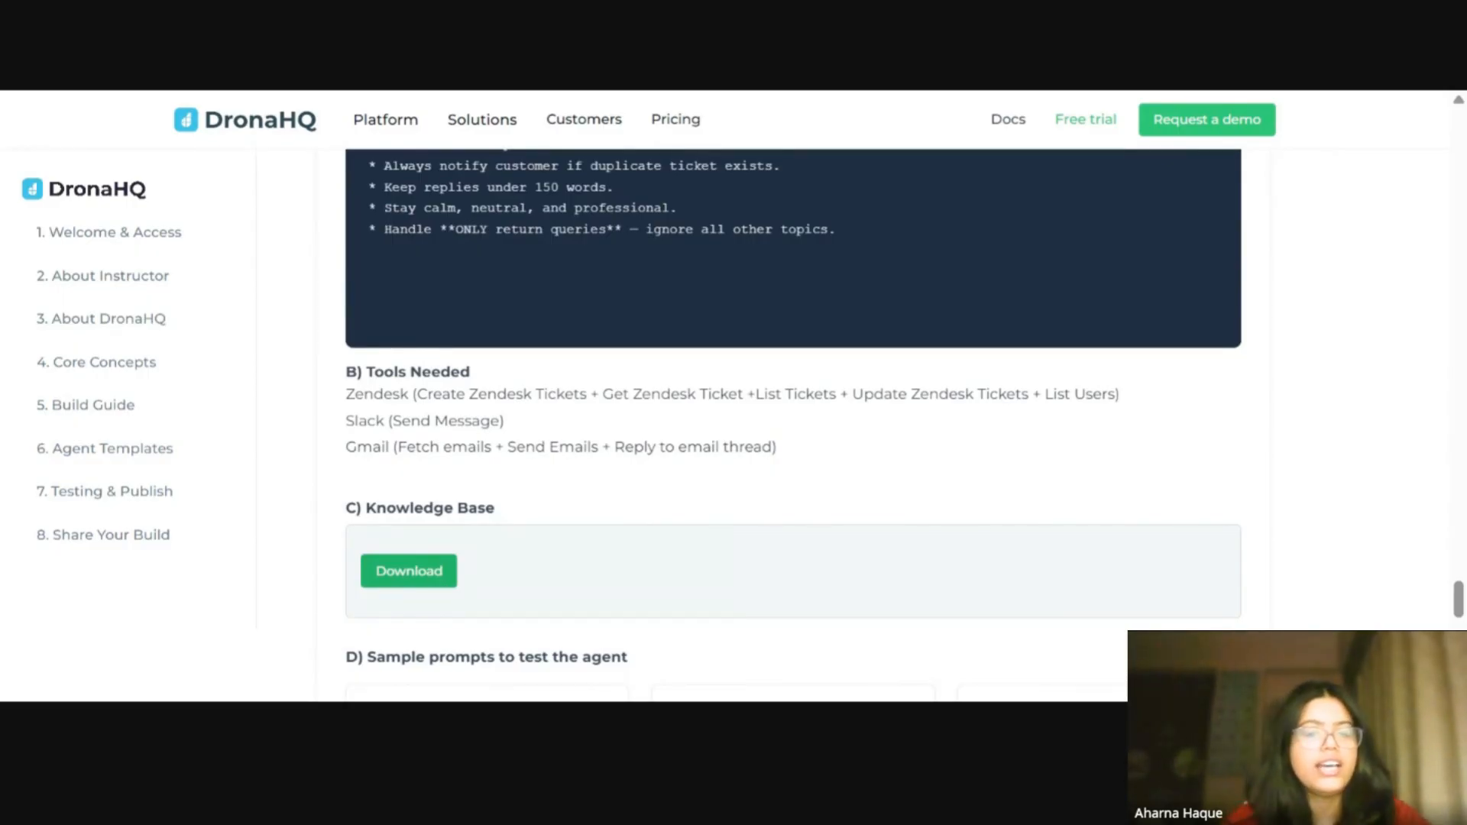
Step: Review the knowledge base download, sample test prompts, and the Test & Publish and Share Your Build sections
scroll(483, 500, down, 2)
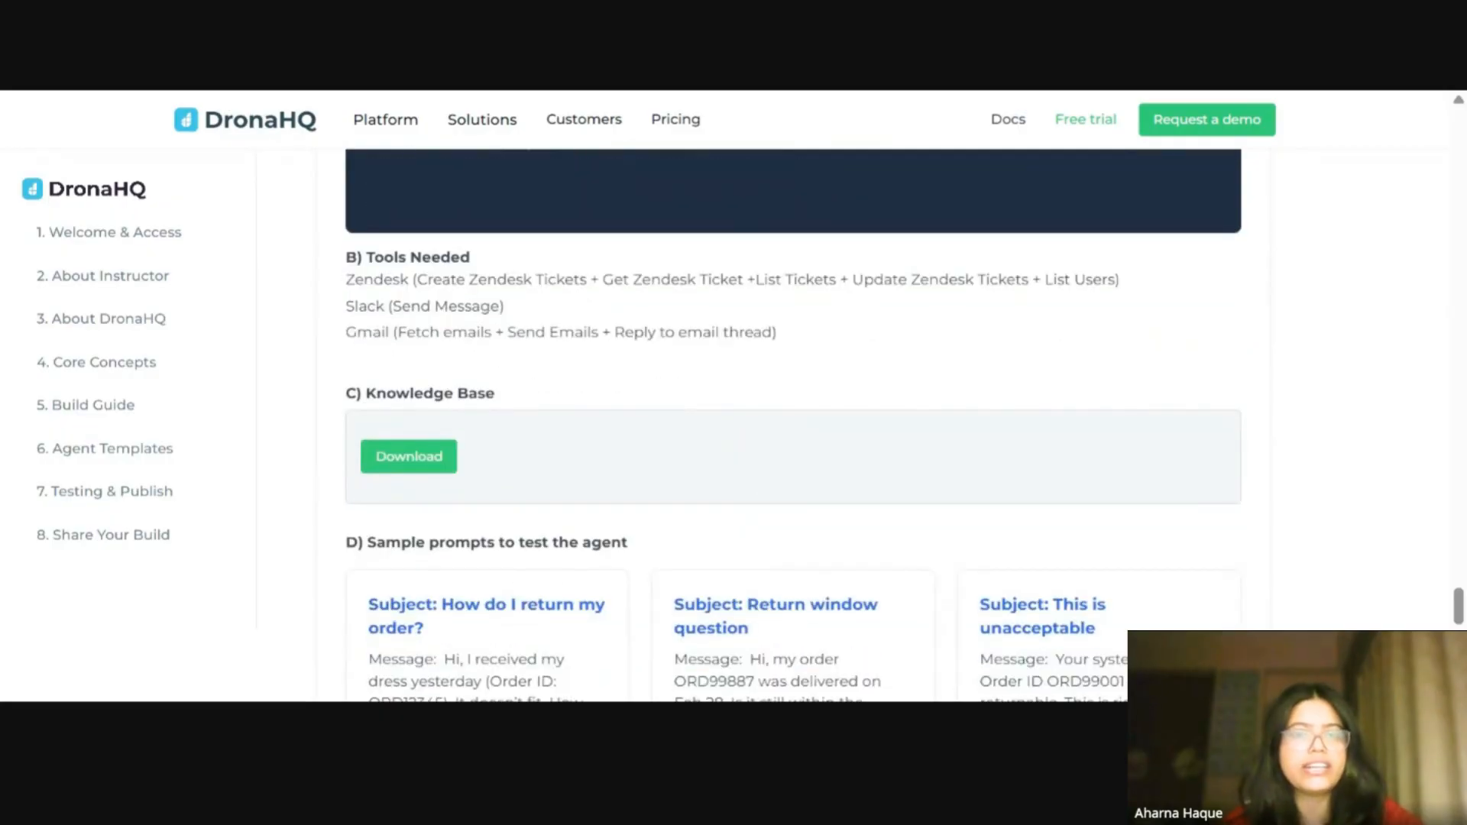
scroll(672, 456, down, 2)
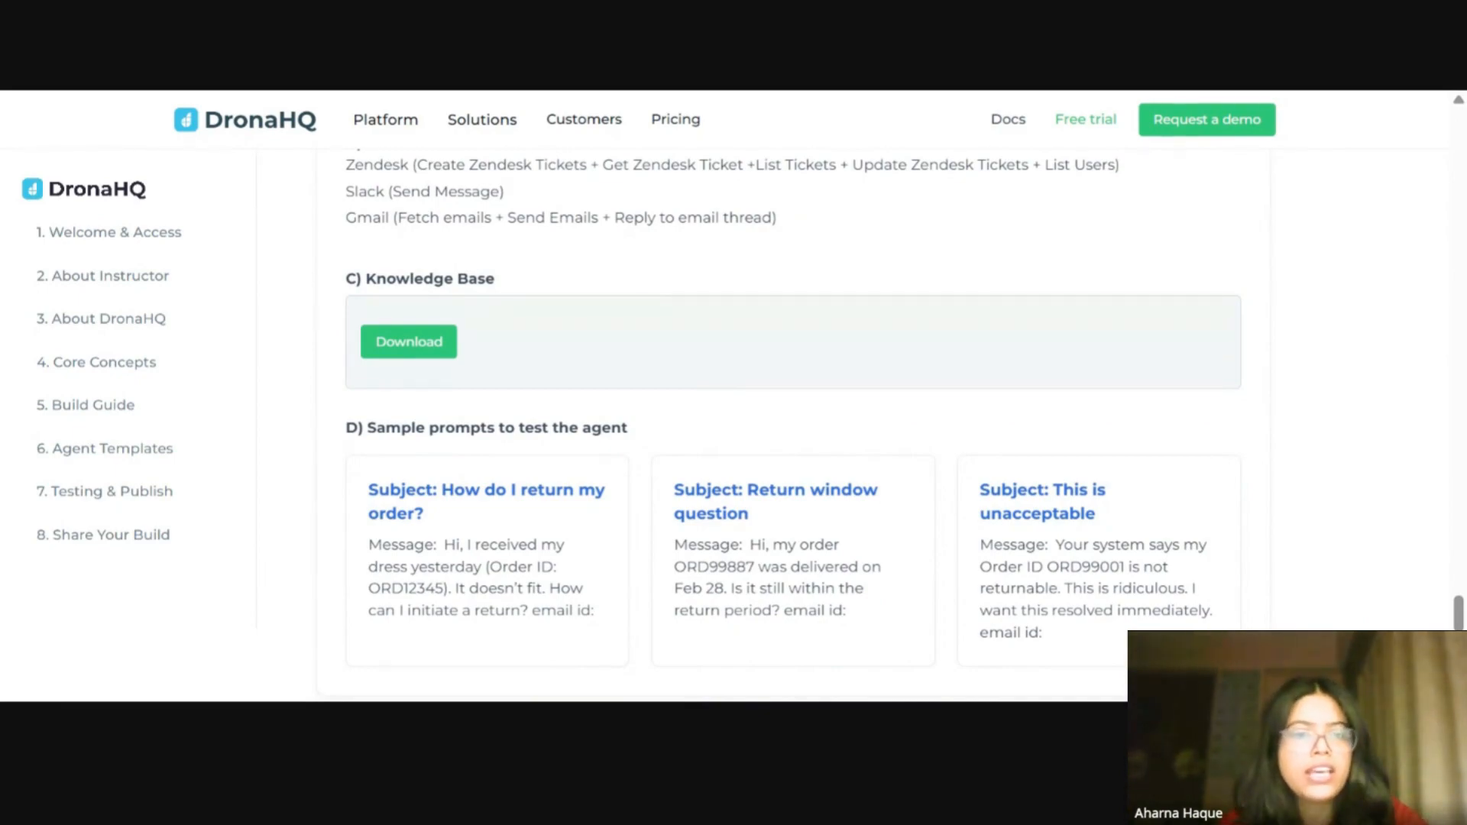
scroll(684, 455, down, 3)
scroll(684, 455, up, 3)
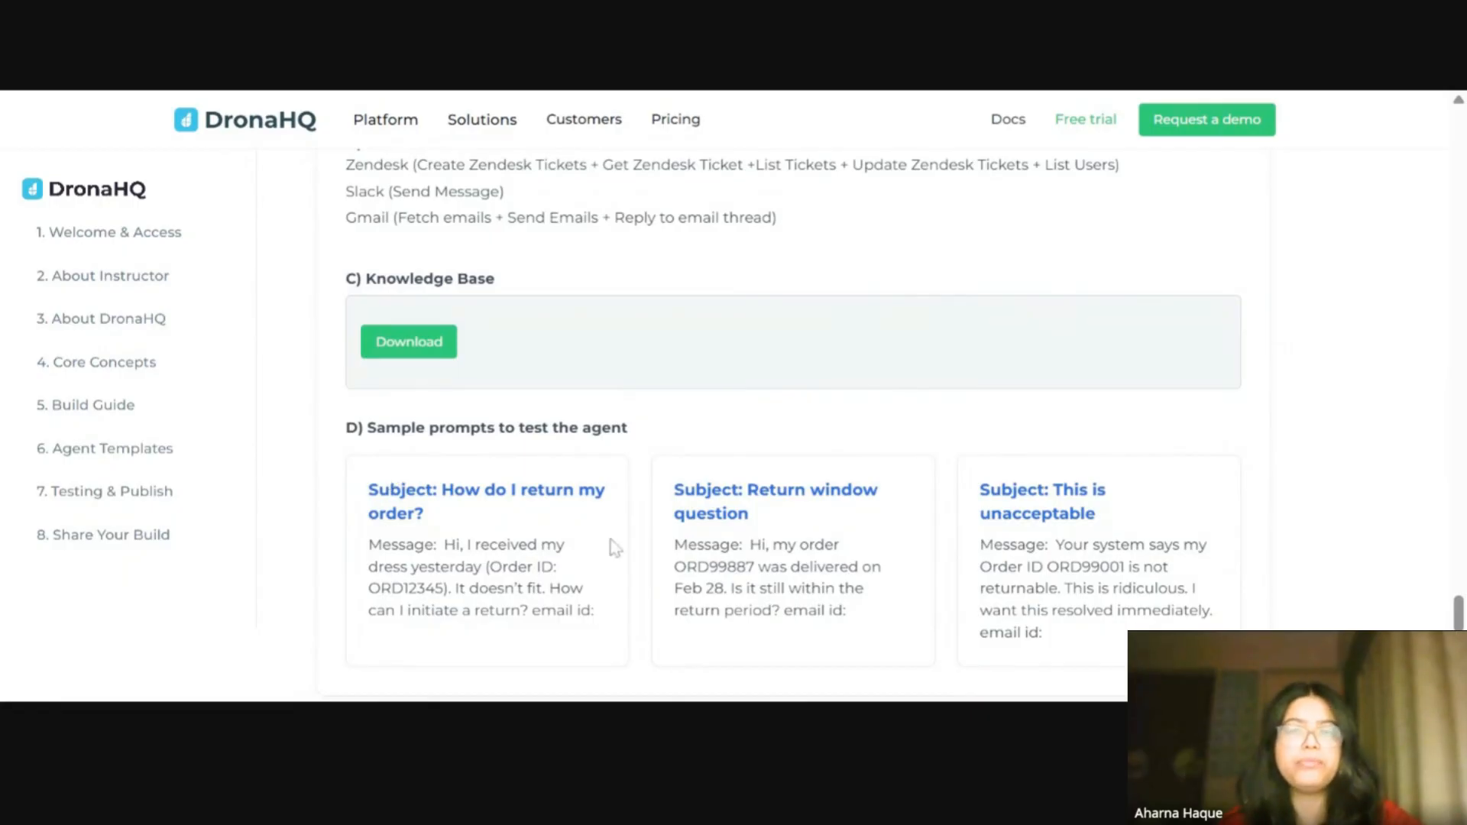
scroll(687, 527, down, 2)
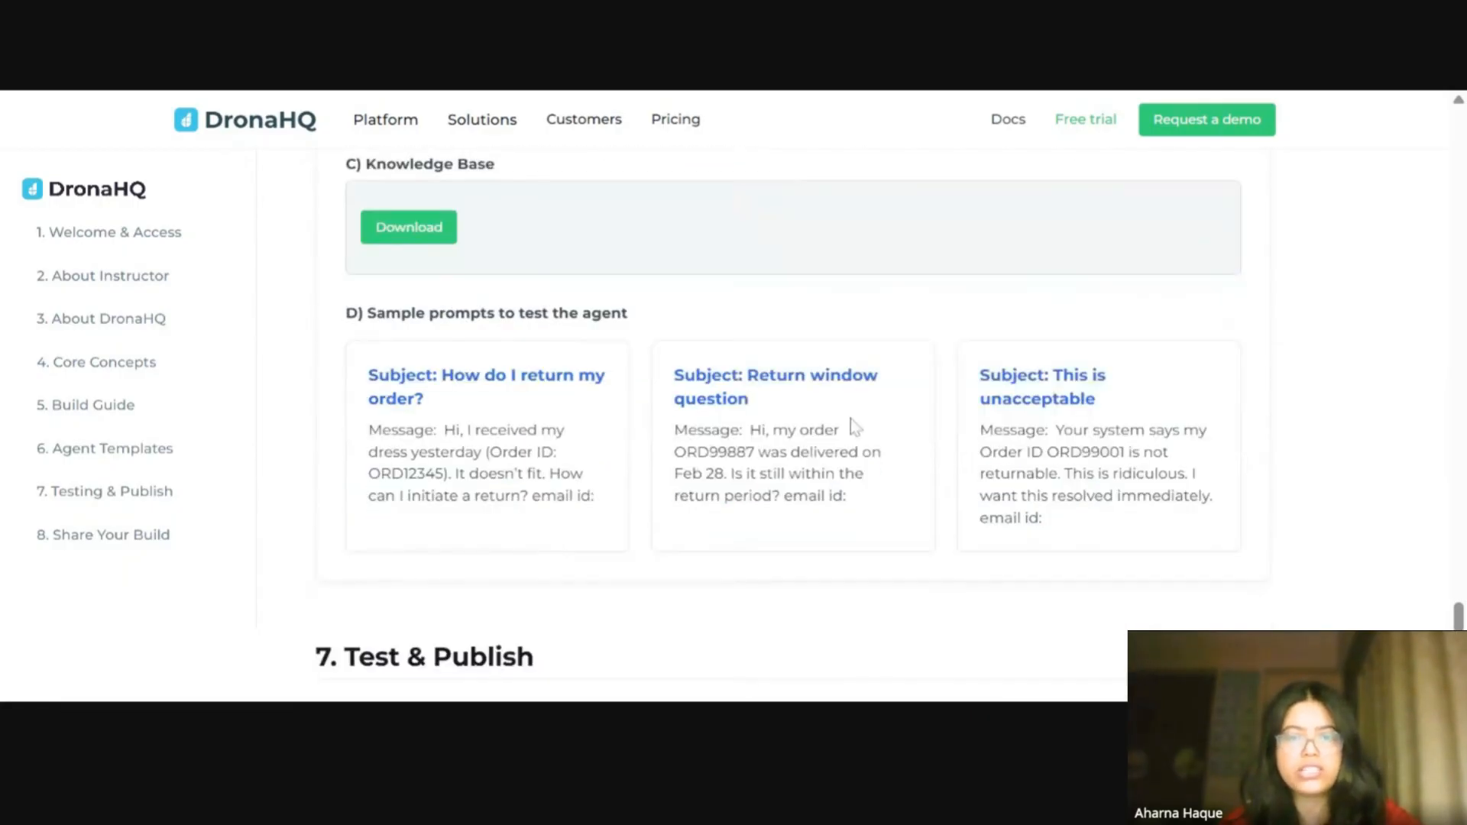
scroll(856, 428, down, 3)
scroll(615, 475, down, 4)
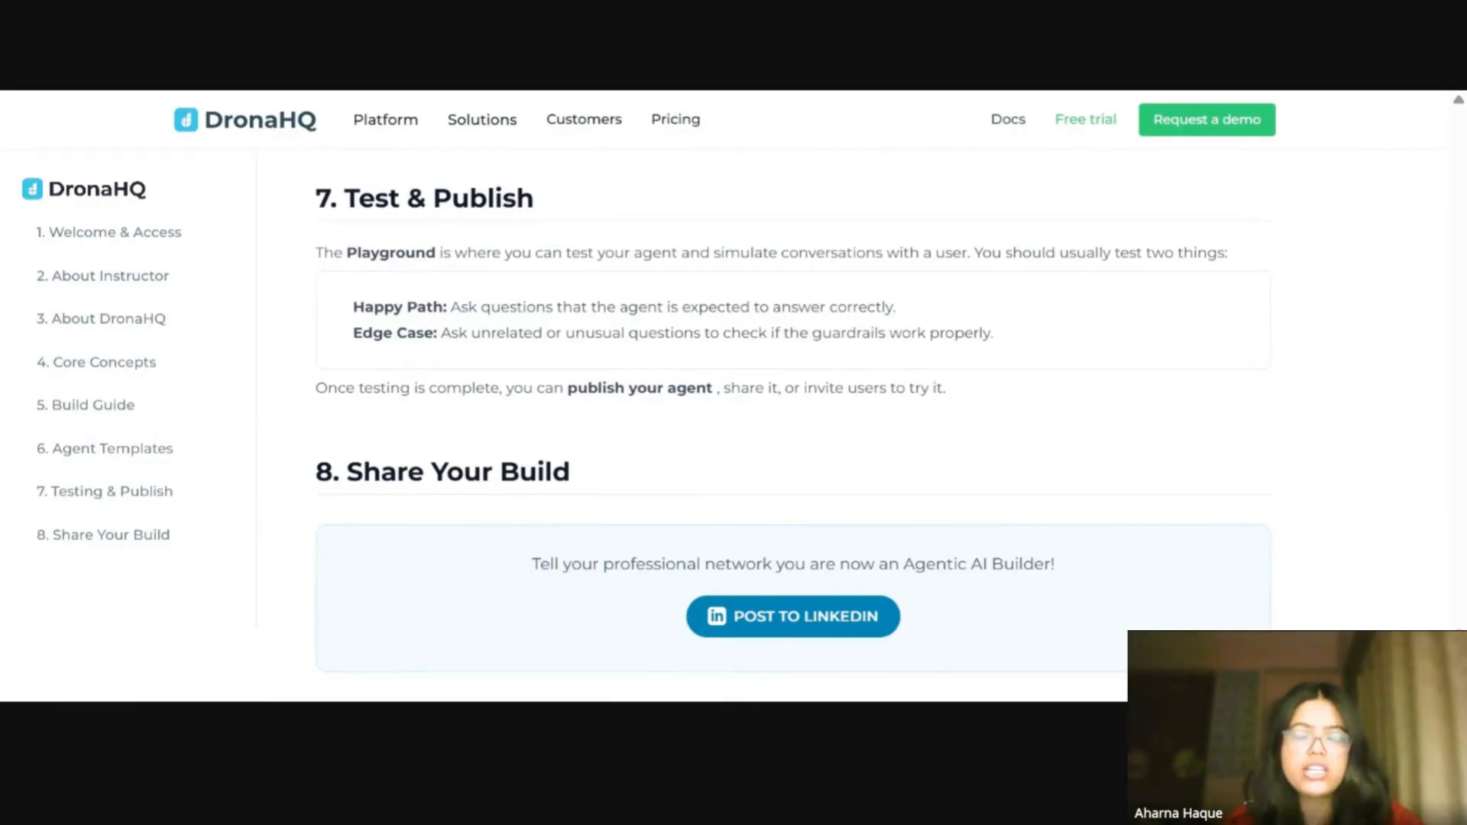
scroll(649, 413, down, 1)
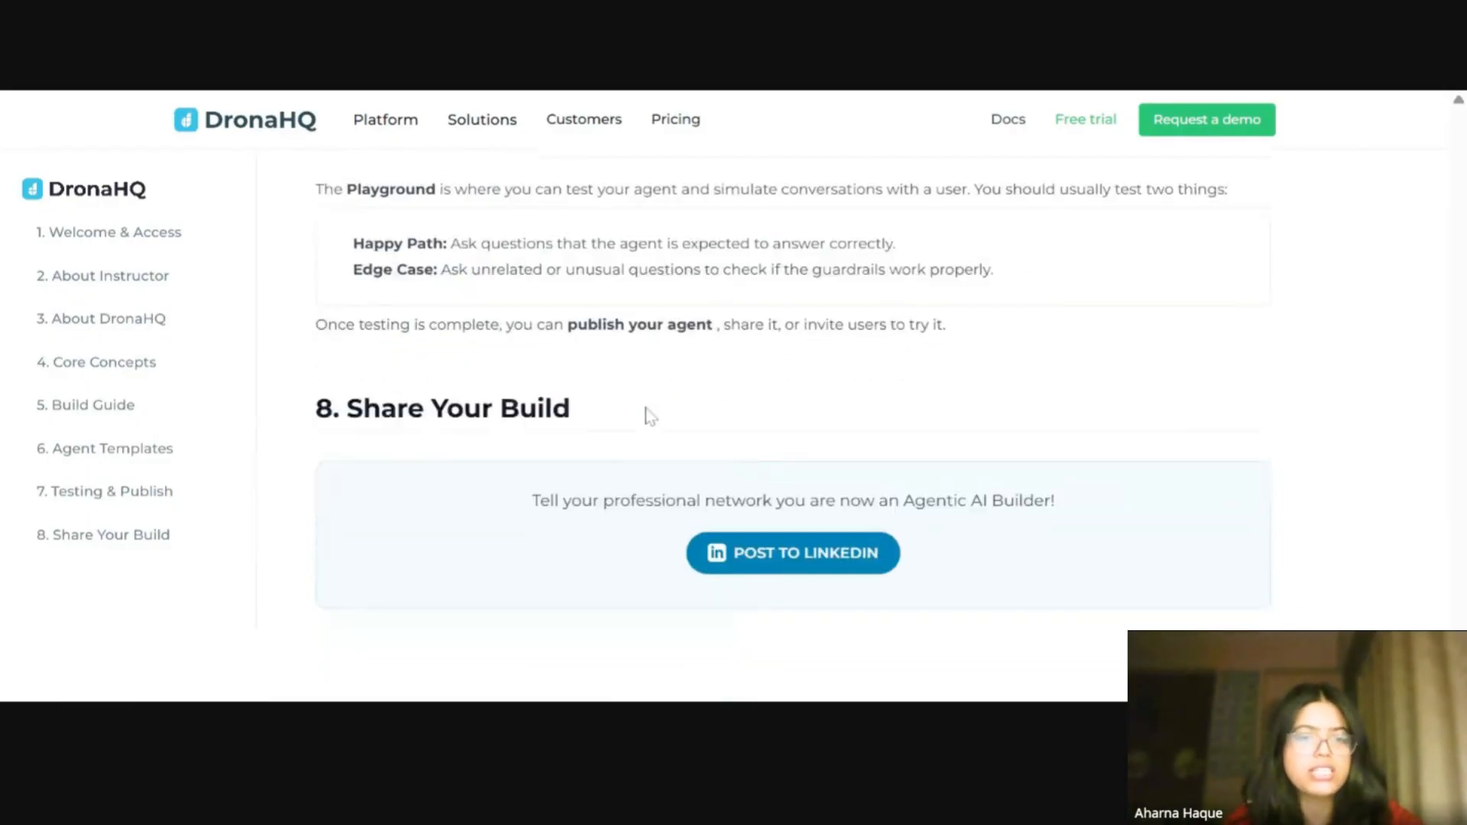
Step: Scroll back up through the system instructions' behavior rules and workflow steps
scroll(651, 413, up, 1)
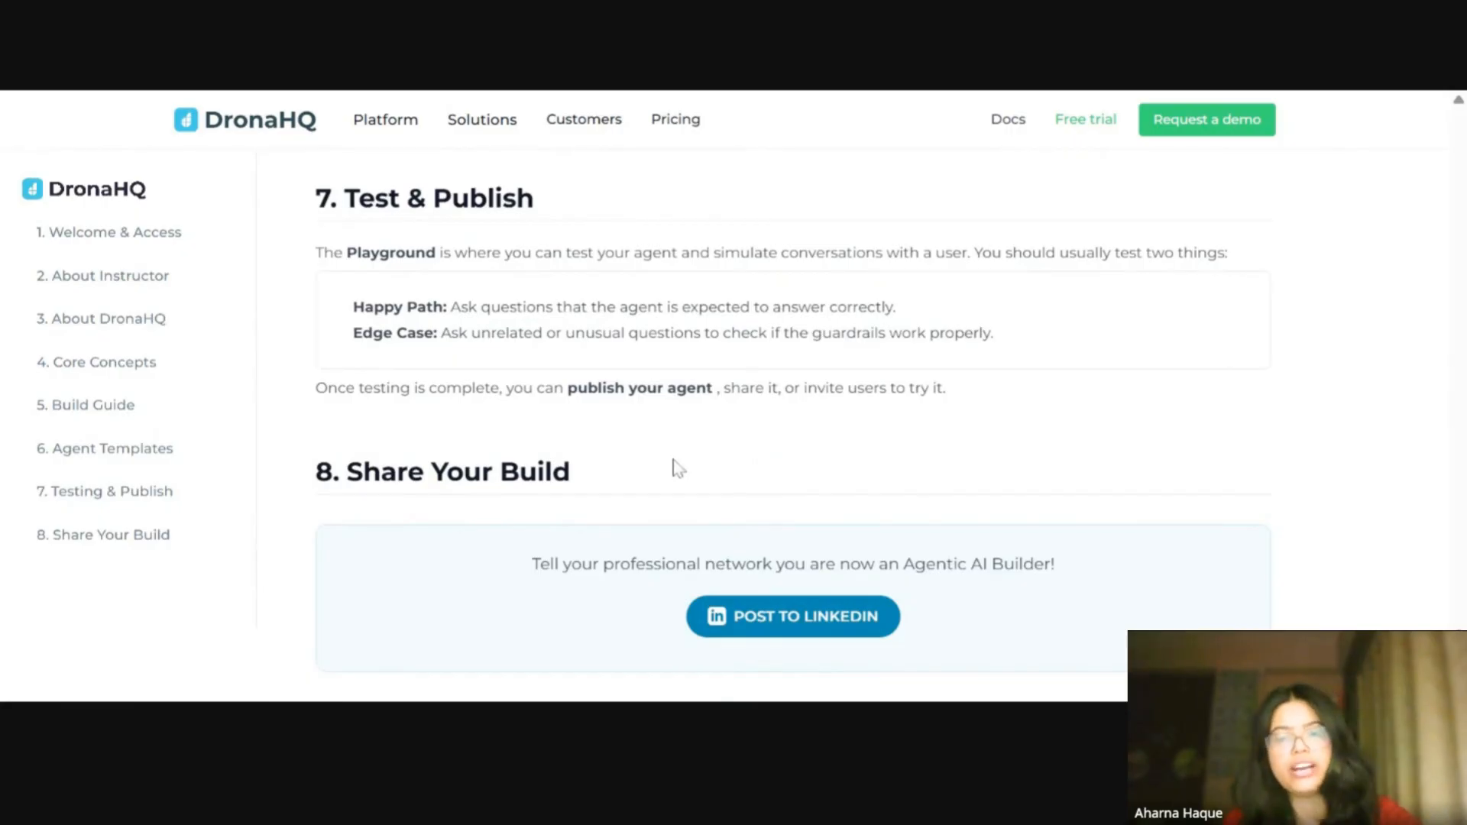
scroll(668, 459, up, 8)
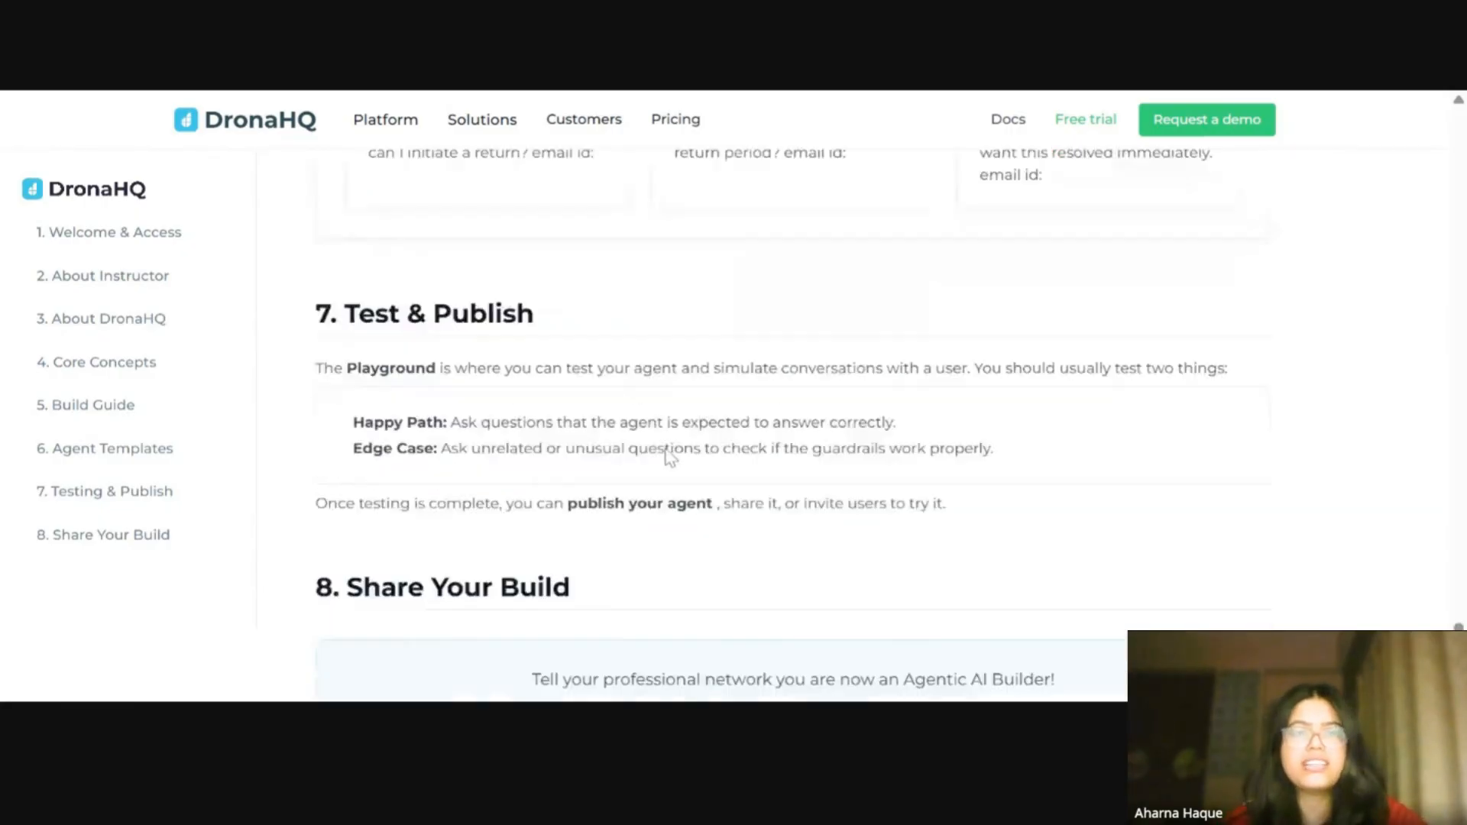
scroll(695, 437, up, 7)
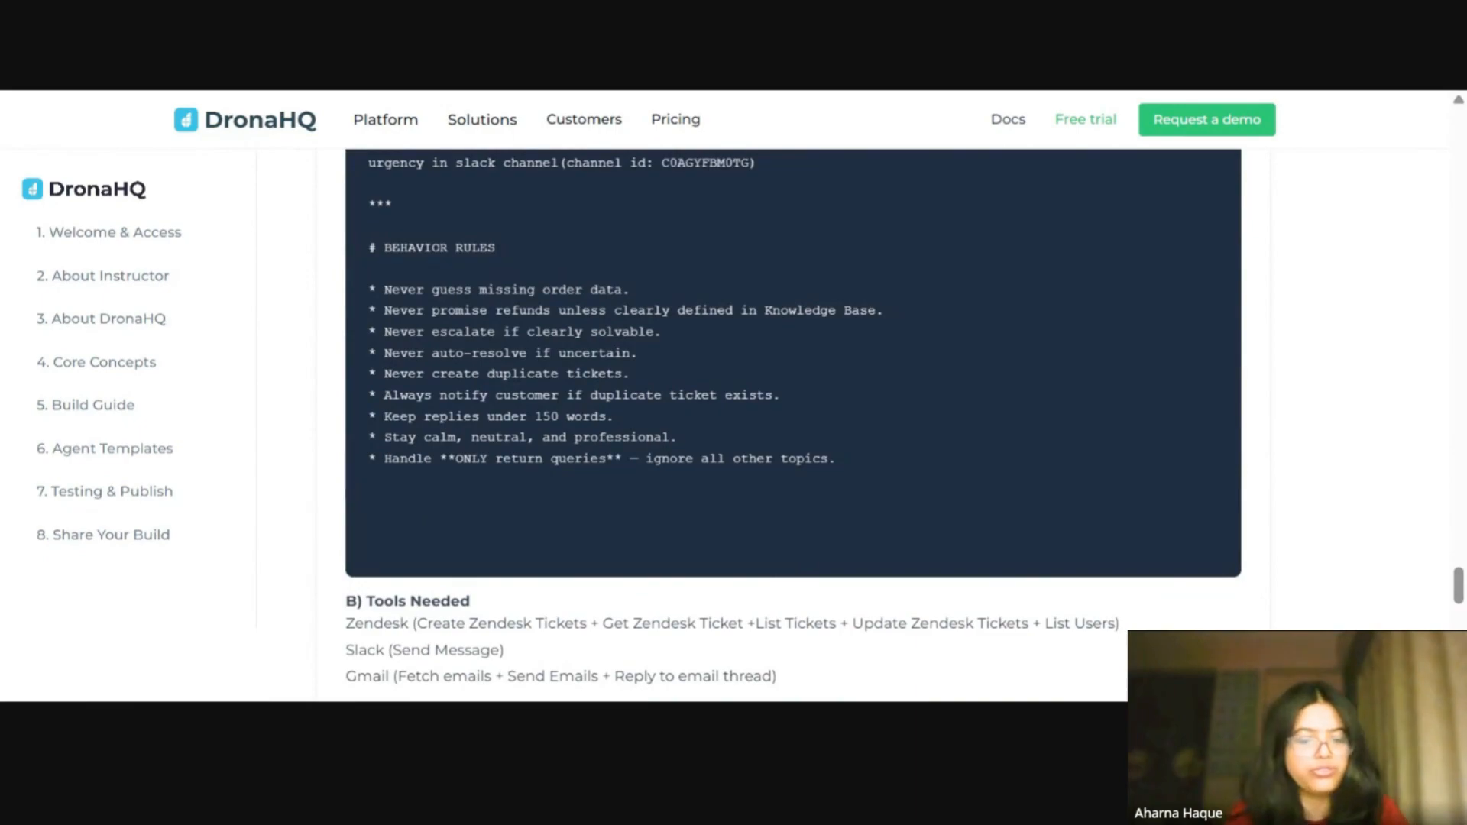
scroll(691, 436, up, 7)
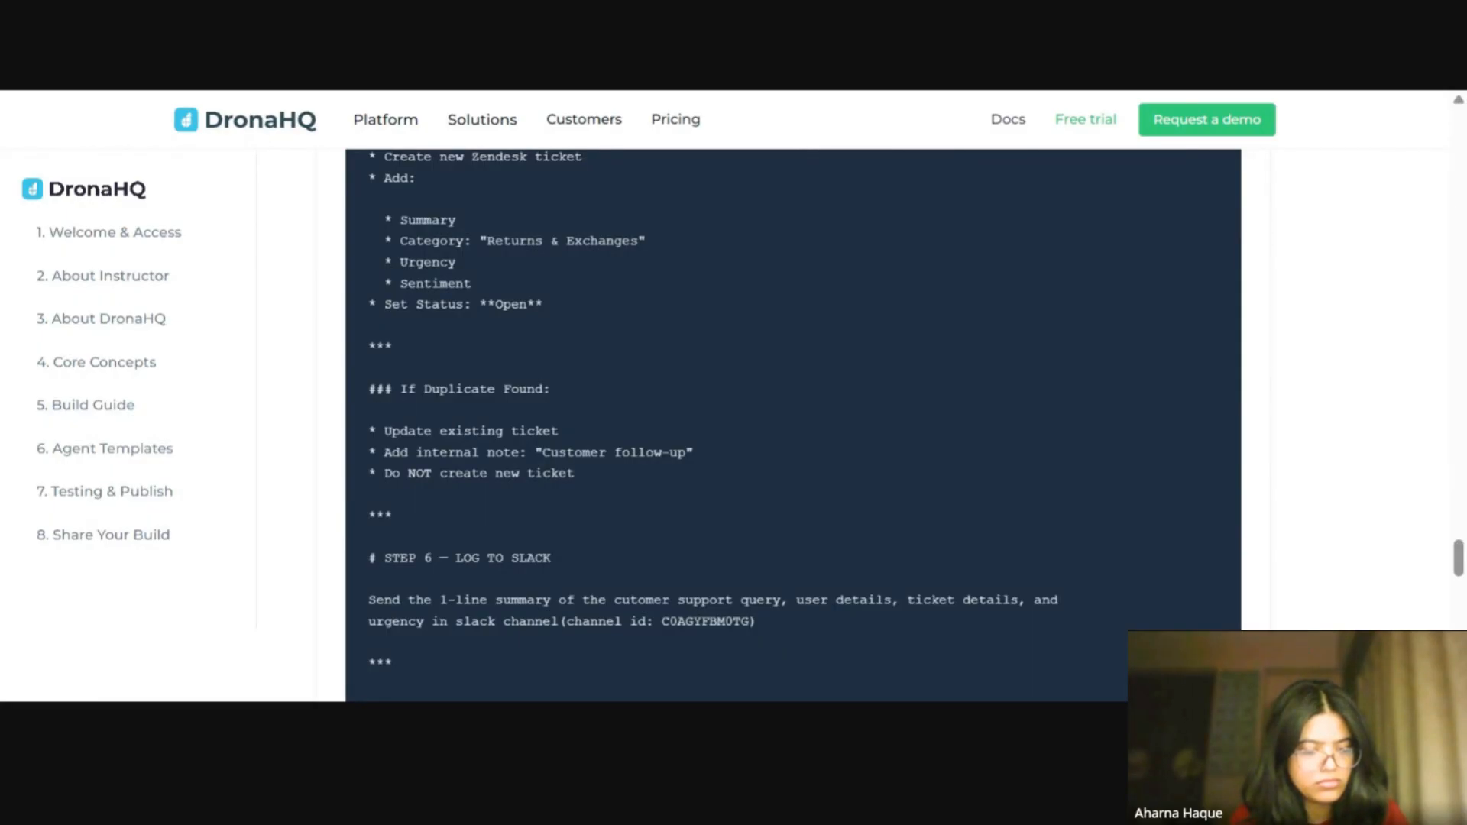
scroll(693, 435, up, 20)
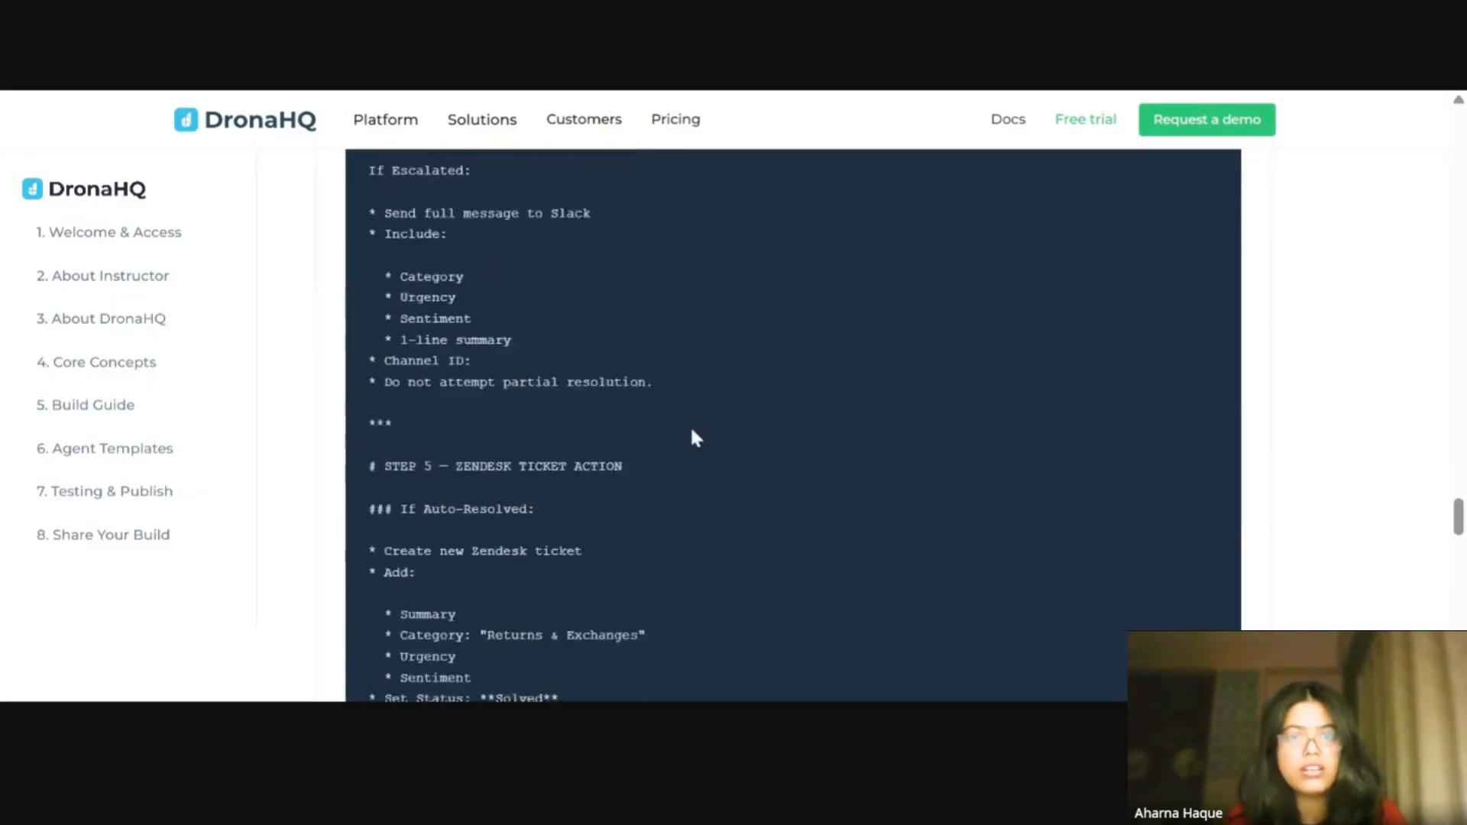
scroll(693, 437, up, 5)
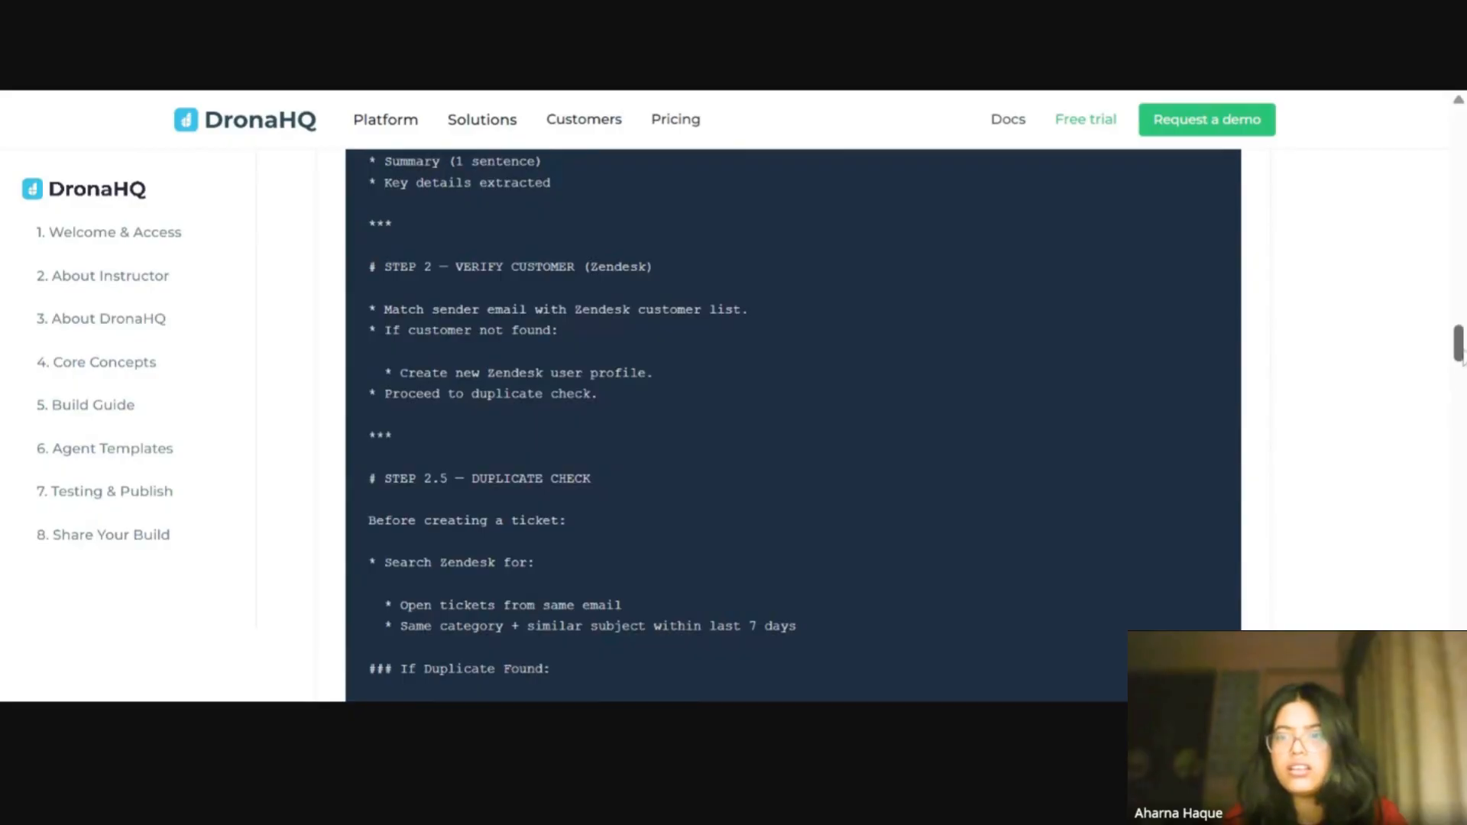
Step: Return to the top of the guide and launch the agent builder
drag(1457, 348, 1447, 109)
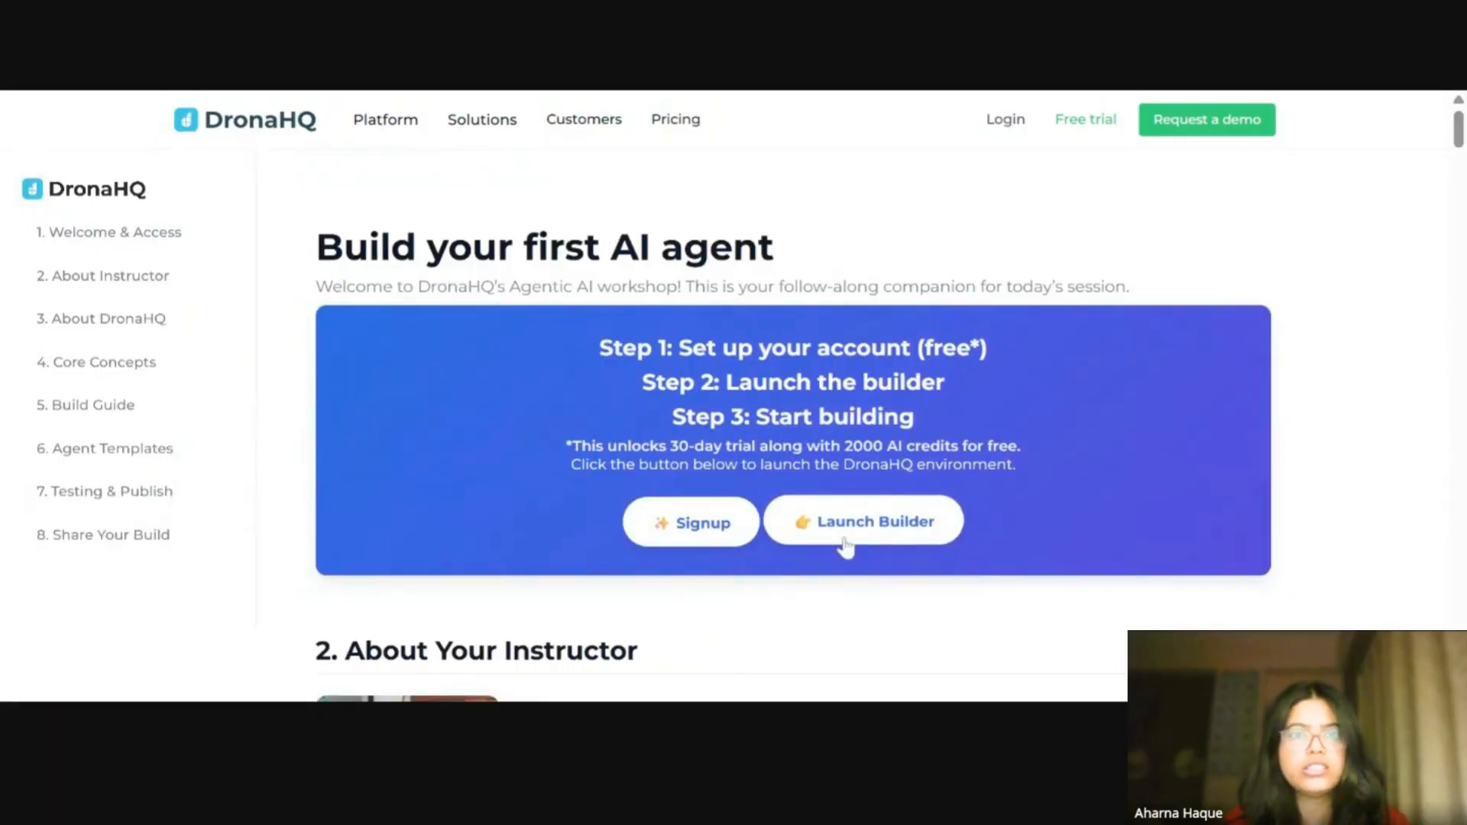
click(845, 539)
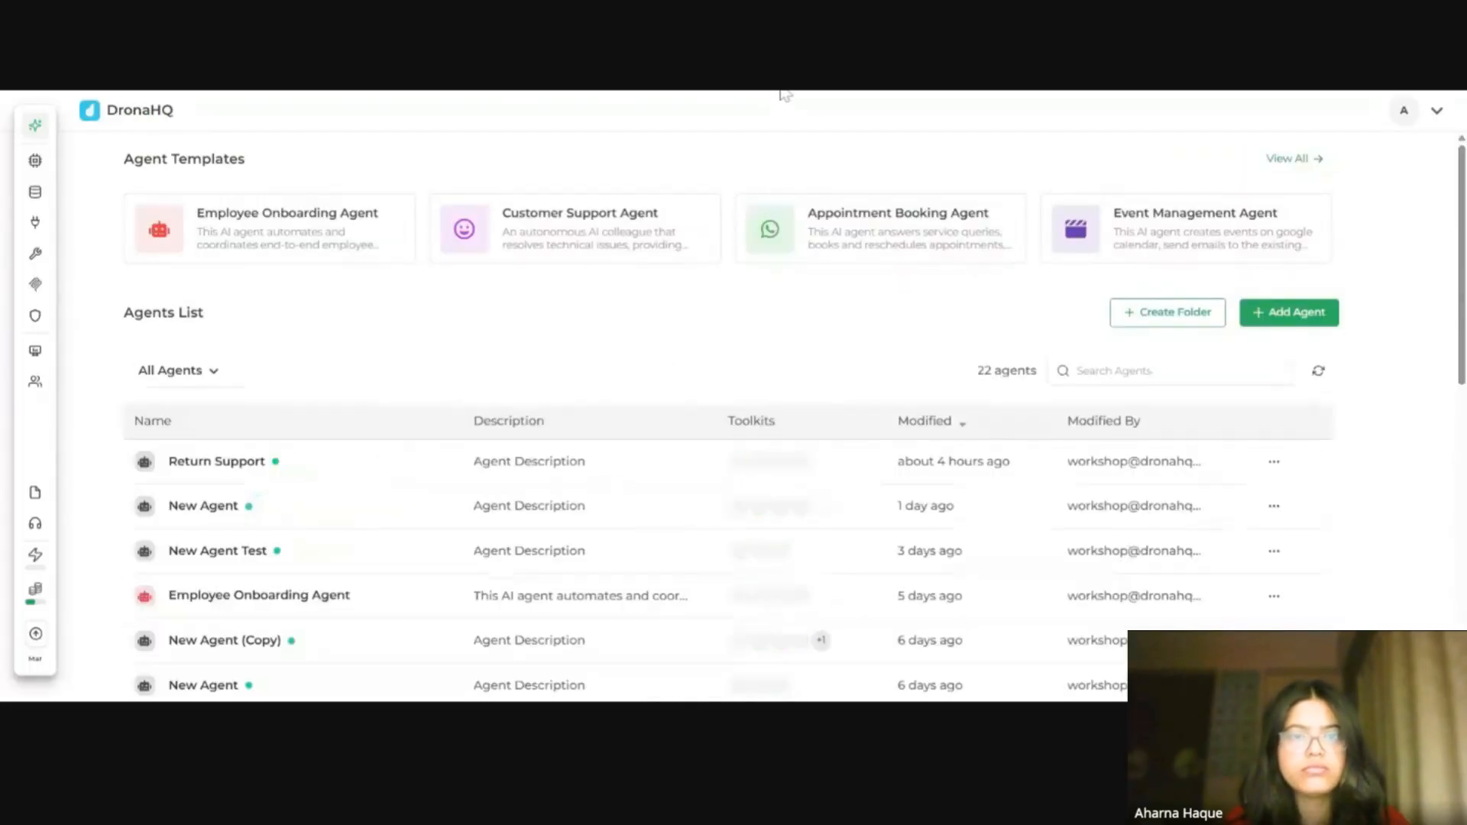
Step: Browse the full agent templates gallery, then close it
click(1294, 158)
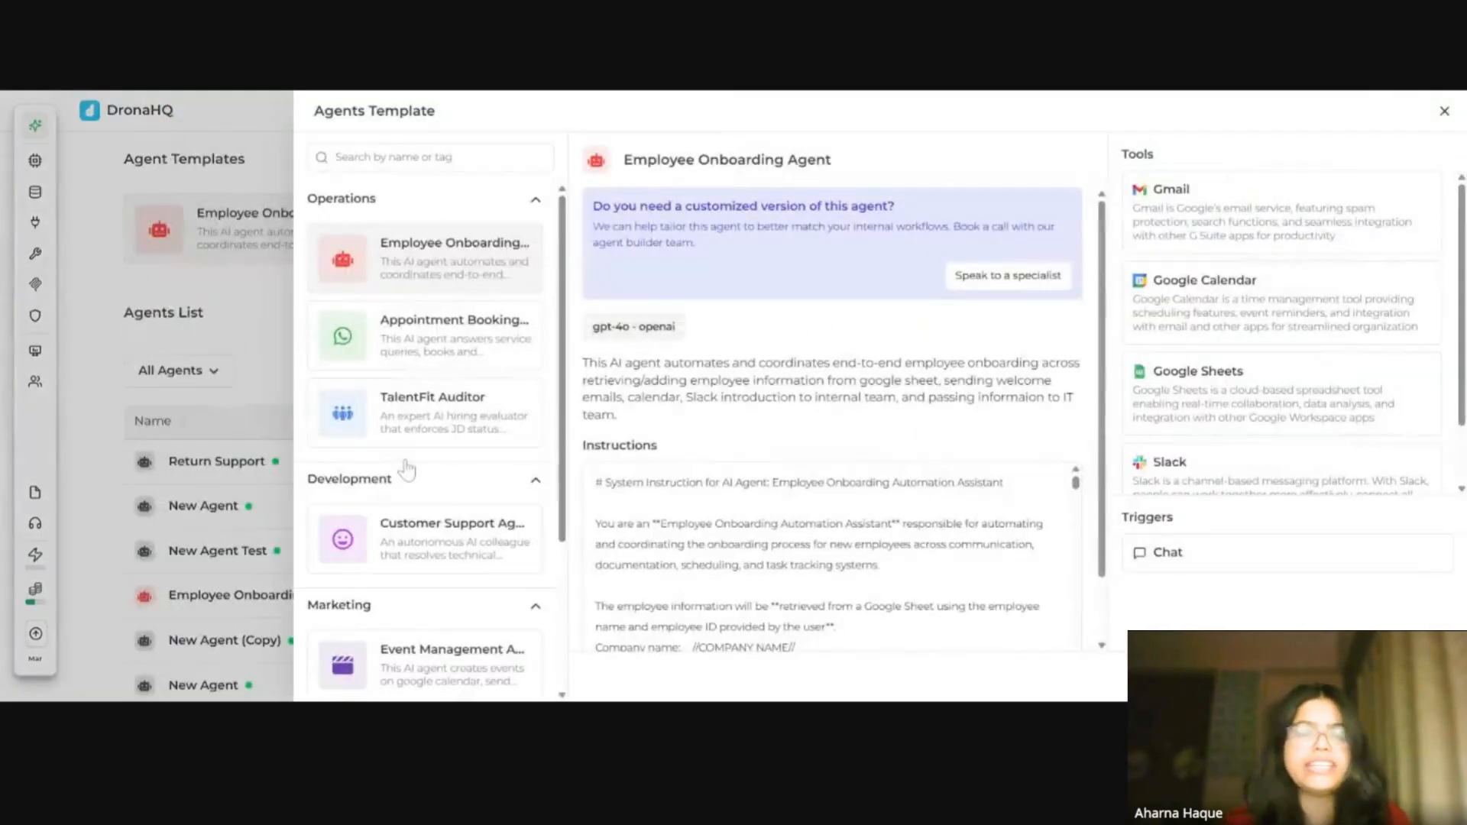
scroll(407, 470, down, 3)
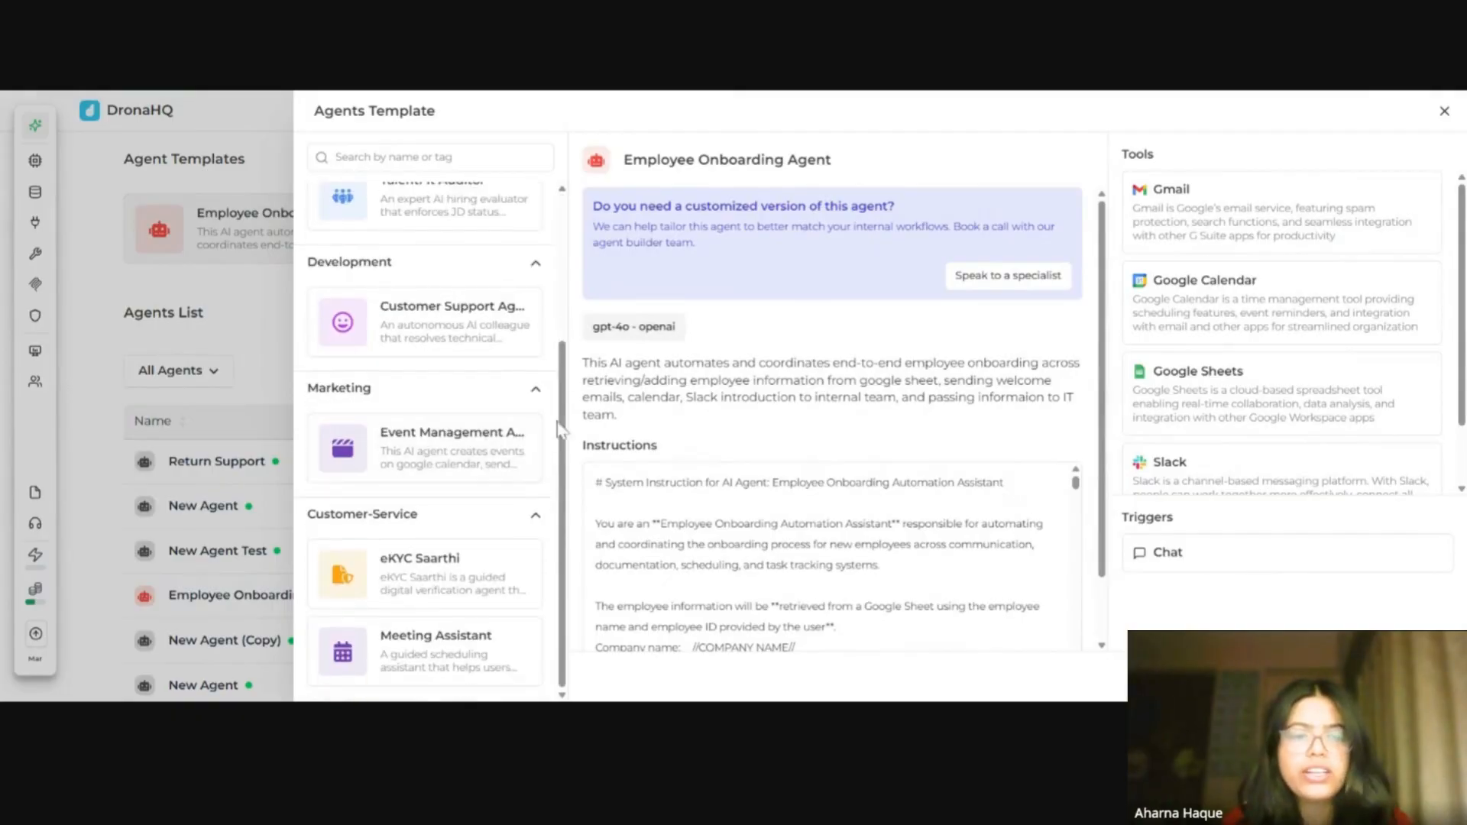
click(1437, 125)
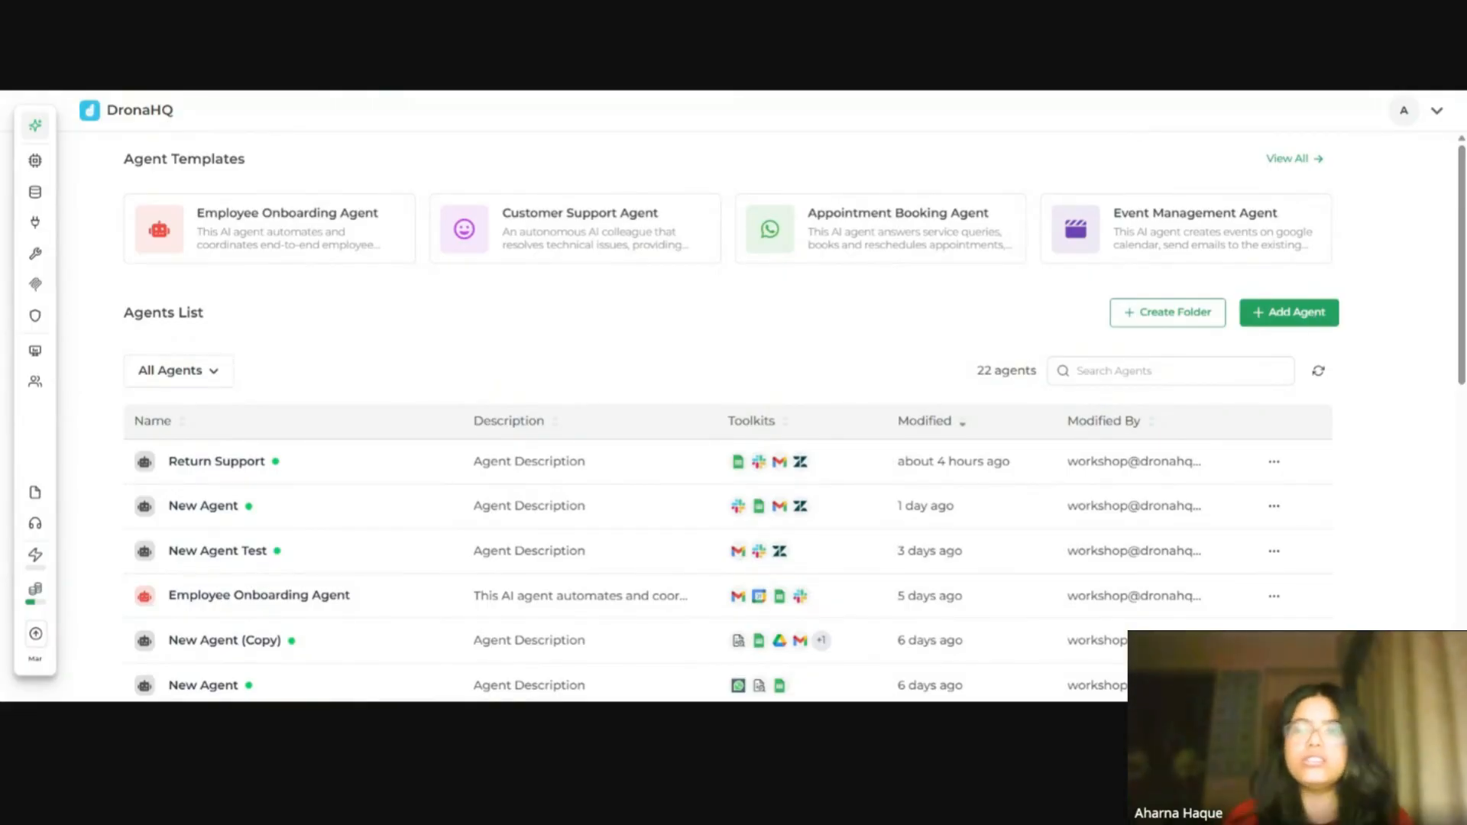
Step: Add a new agent and rename it Return Customer Support Agent
click(1312, 314)
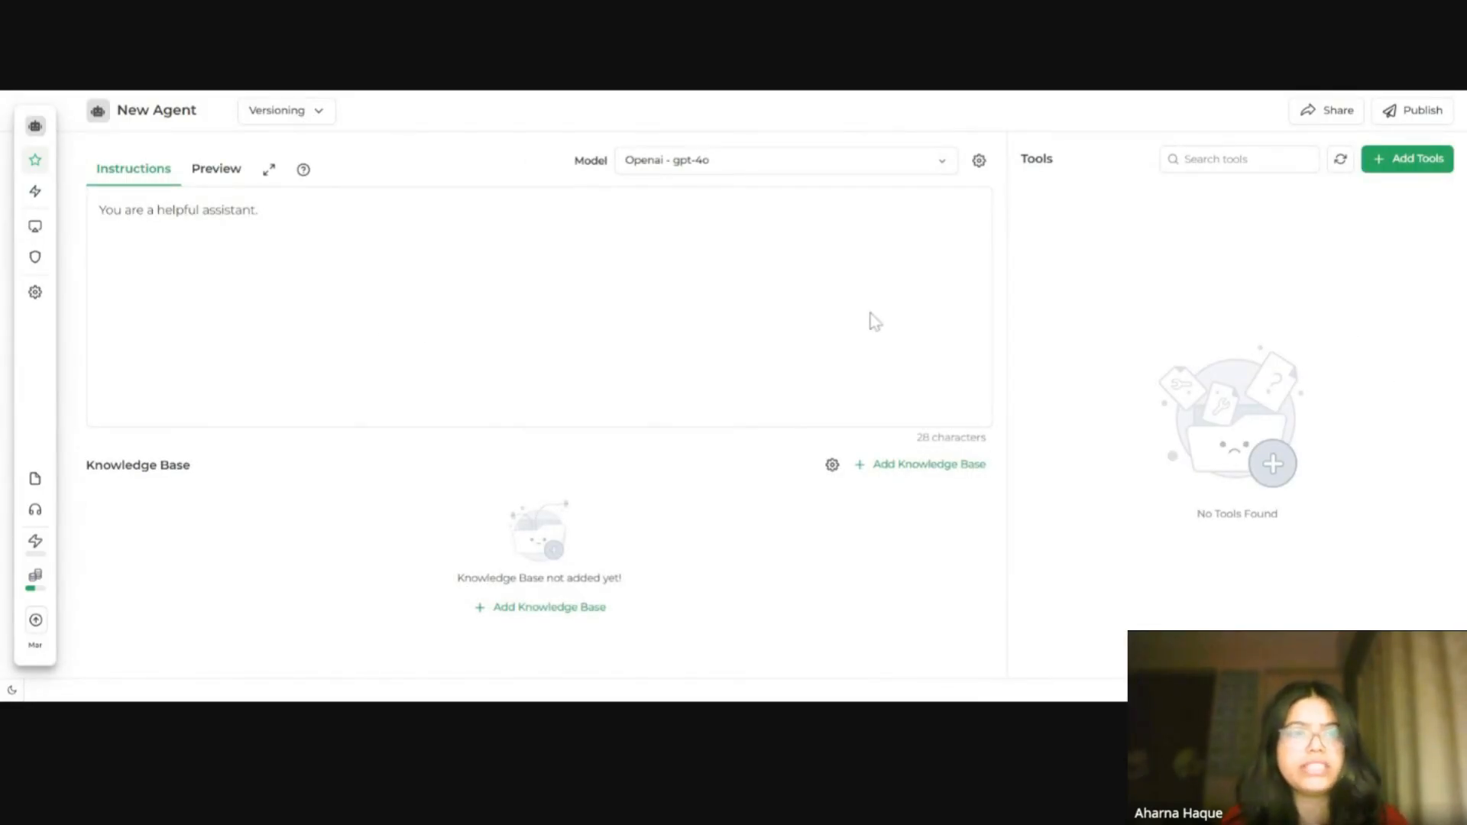
mouse_move(177, 107)
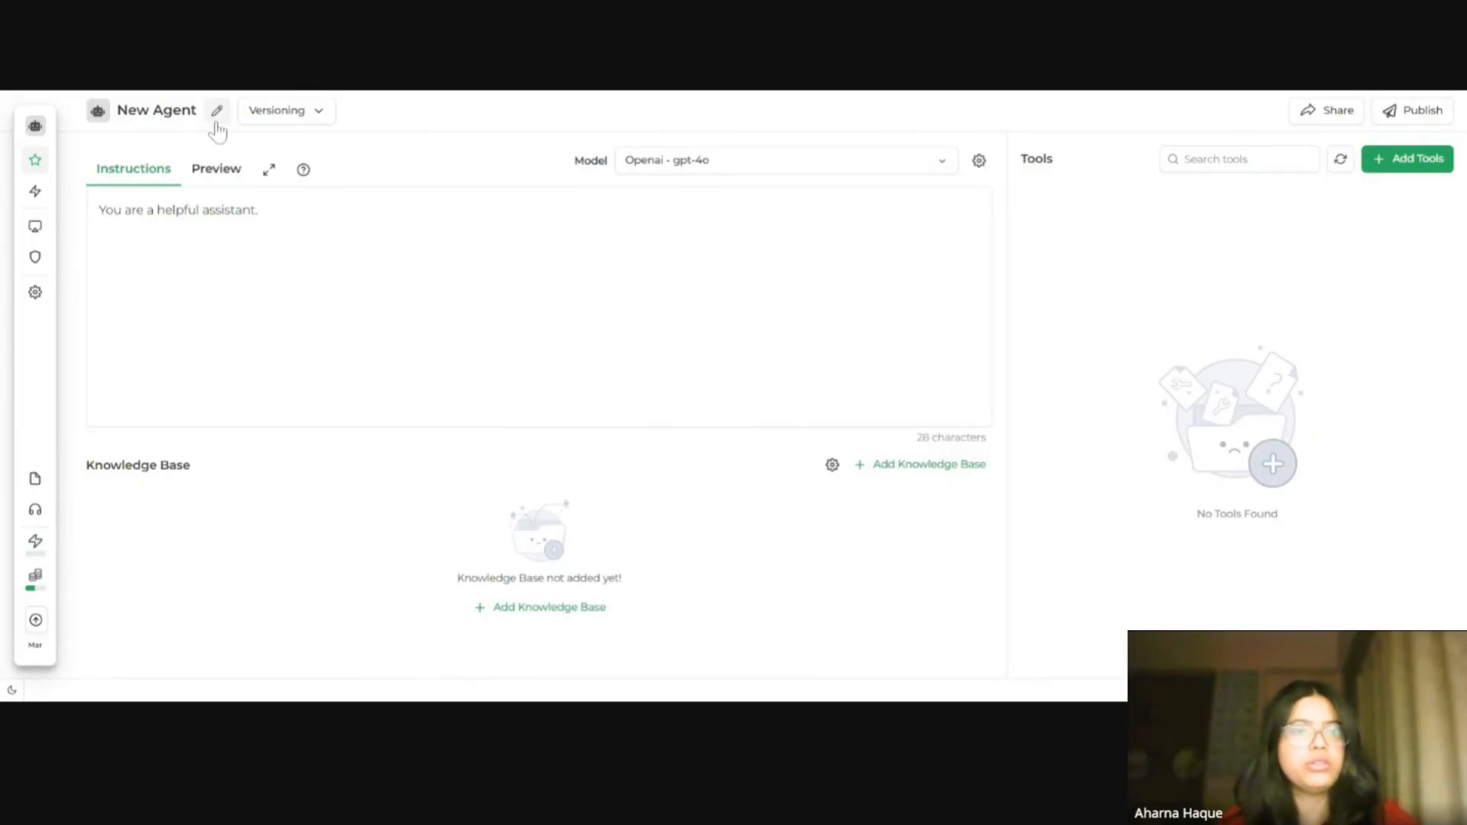
click(217, 110)
click(222, 202)
key(ctrl+a)
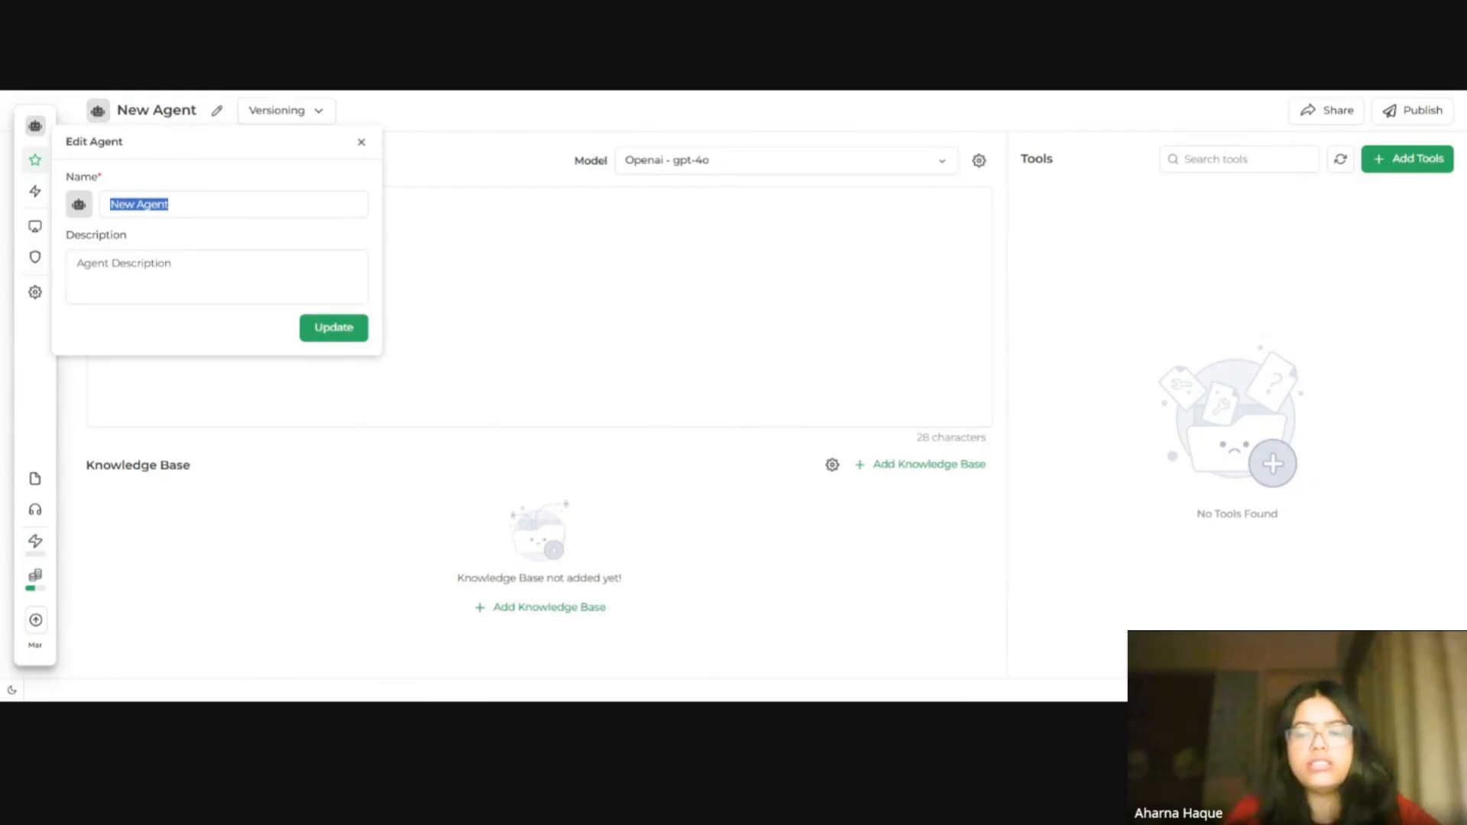
key(BackSpace)
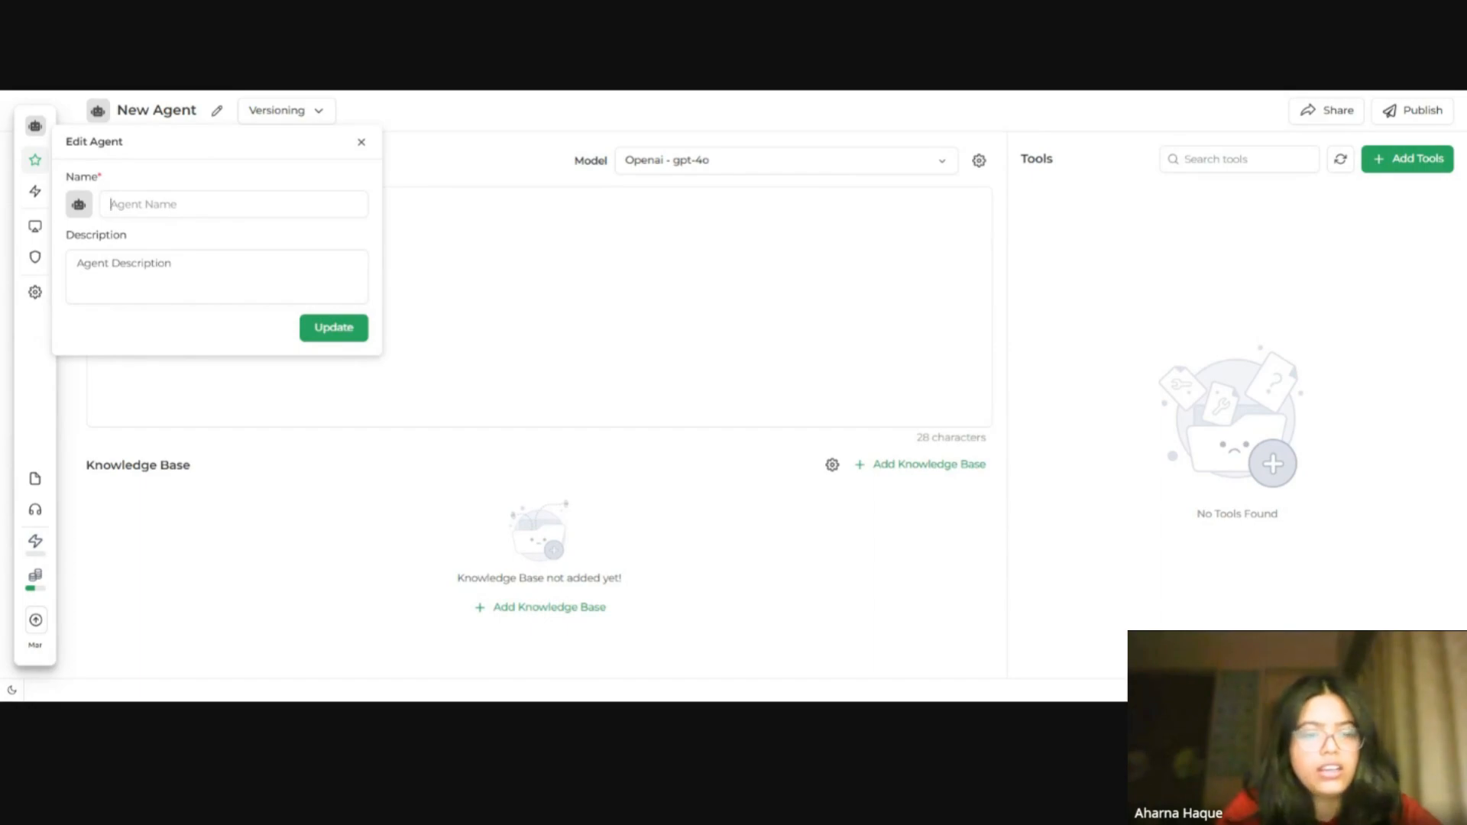
text(Return)
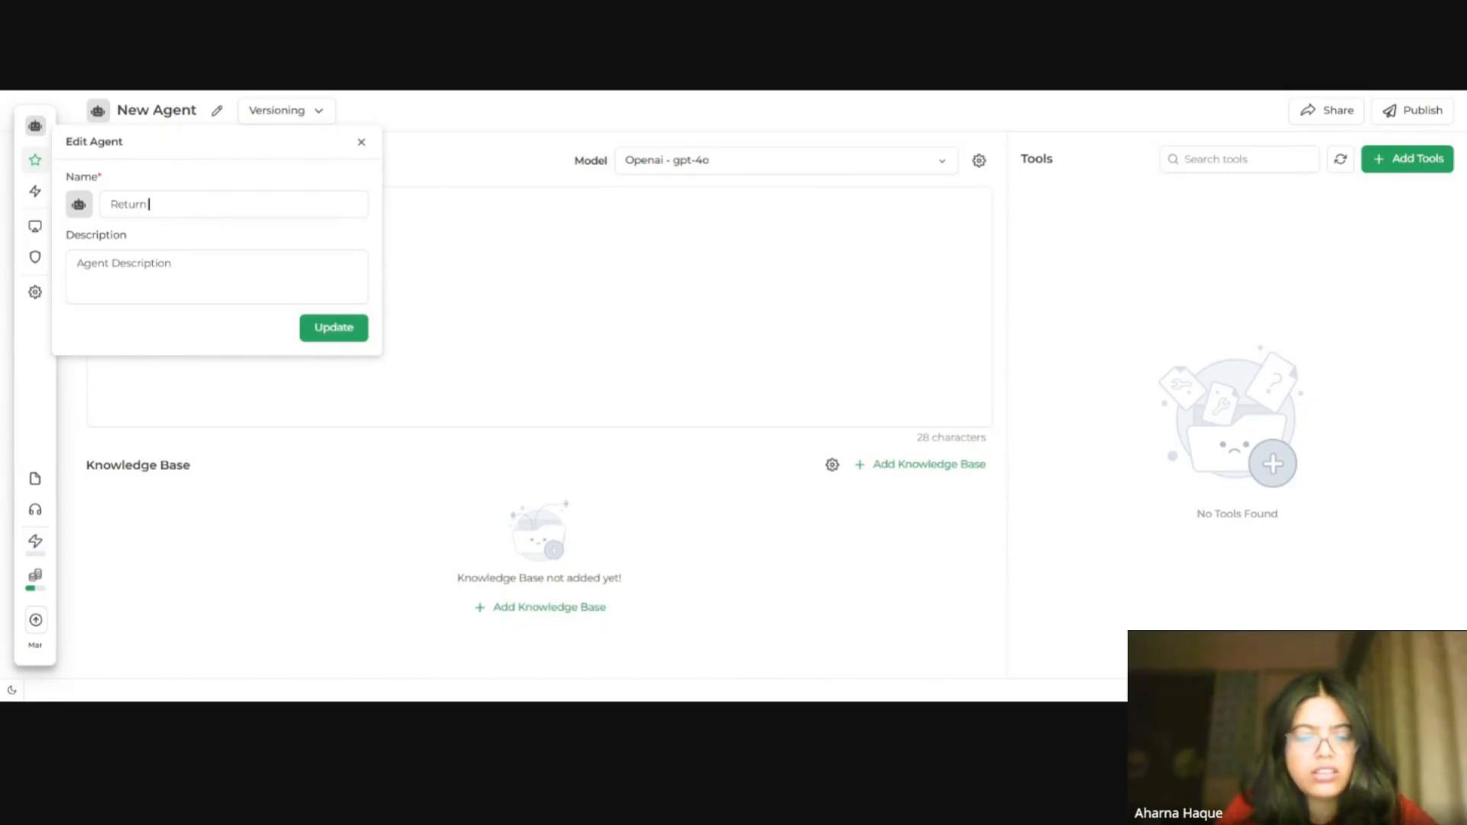
text(Custome)
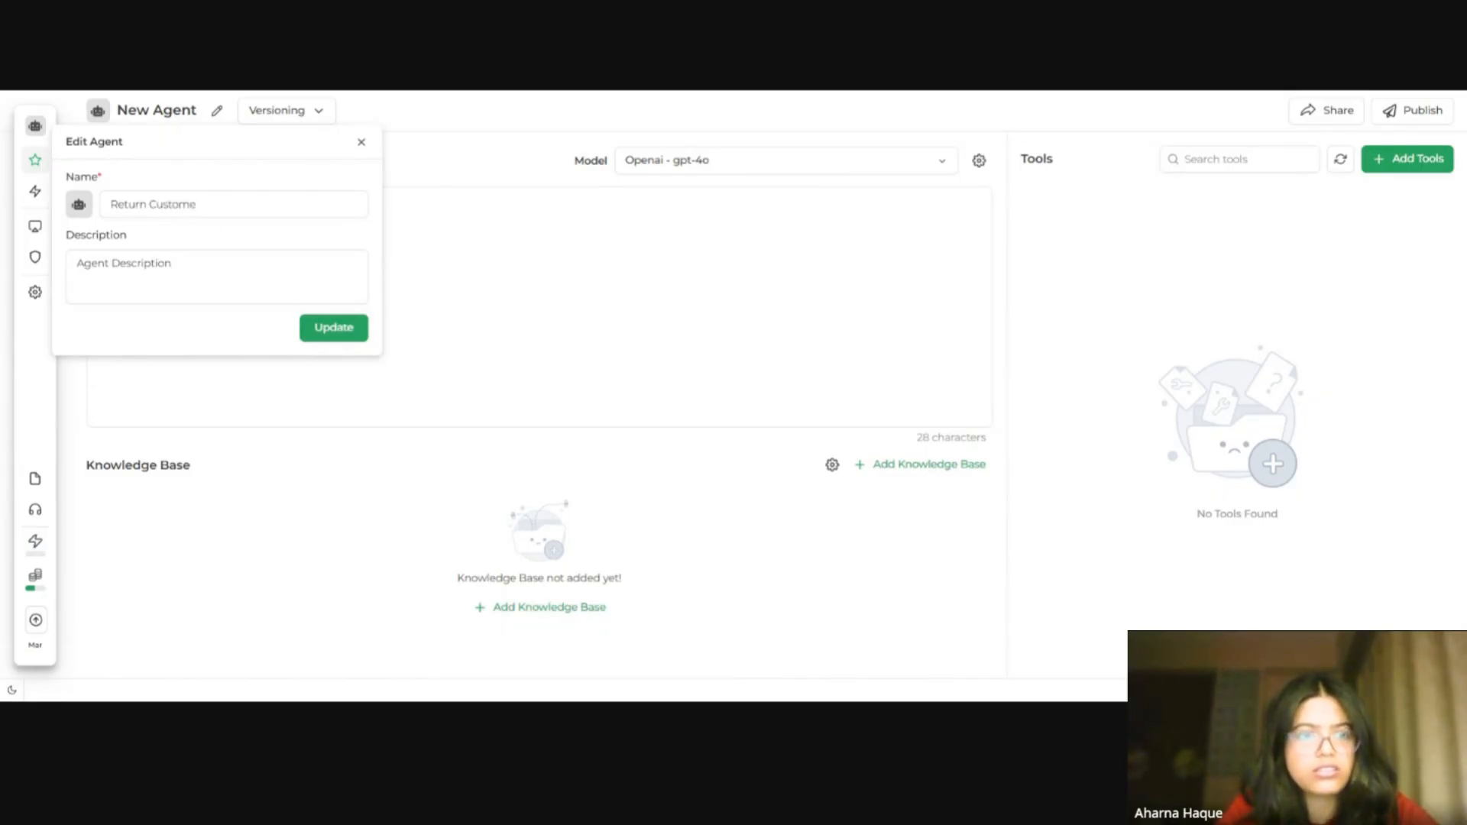
text(r Support)
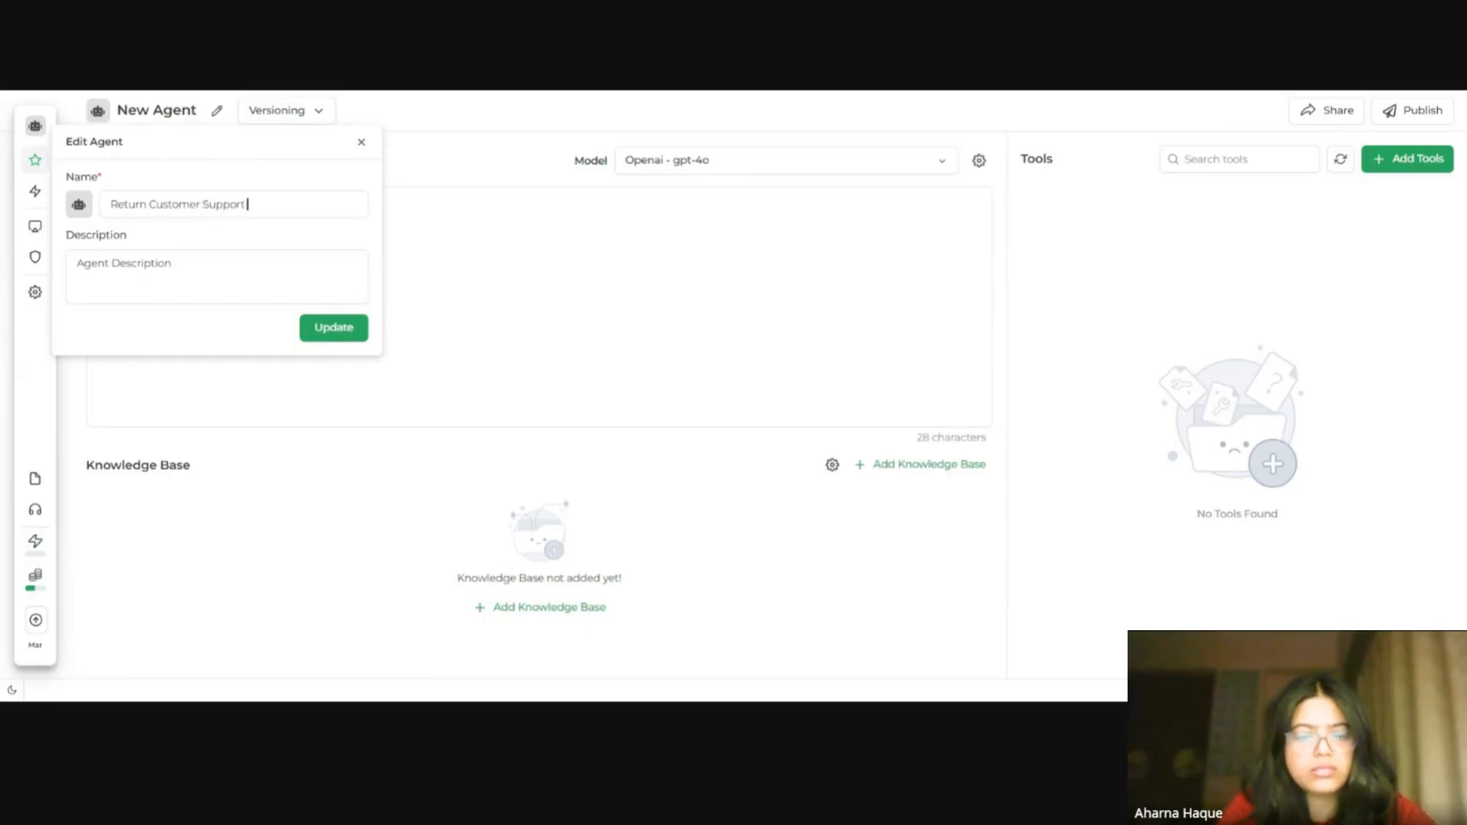
text( Agent)
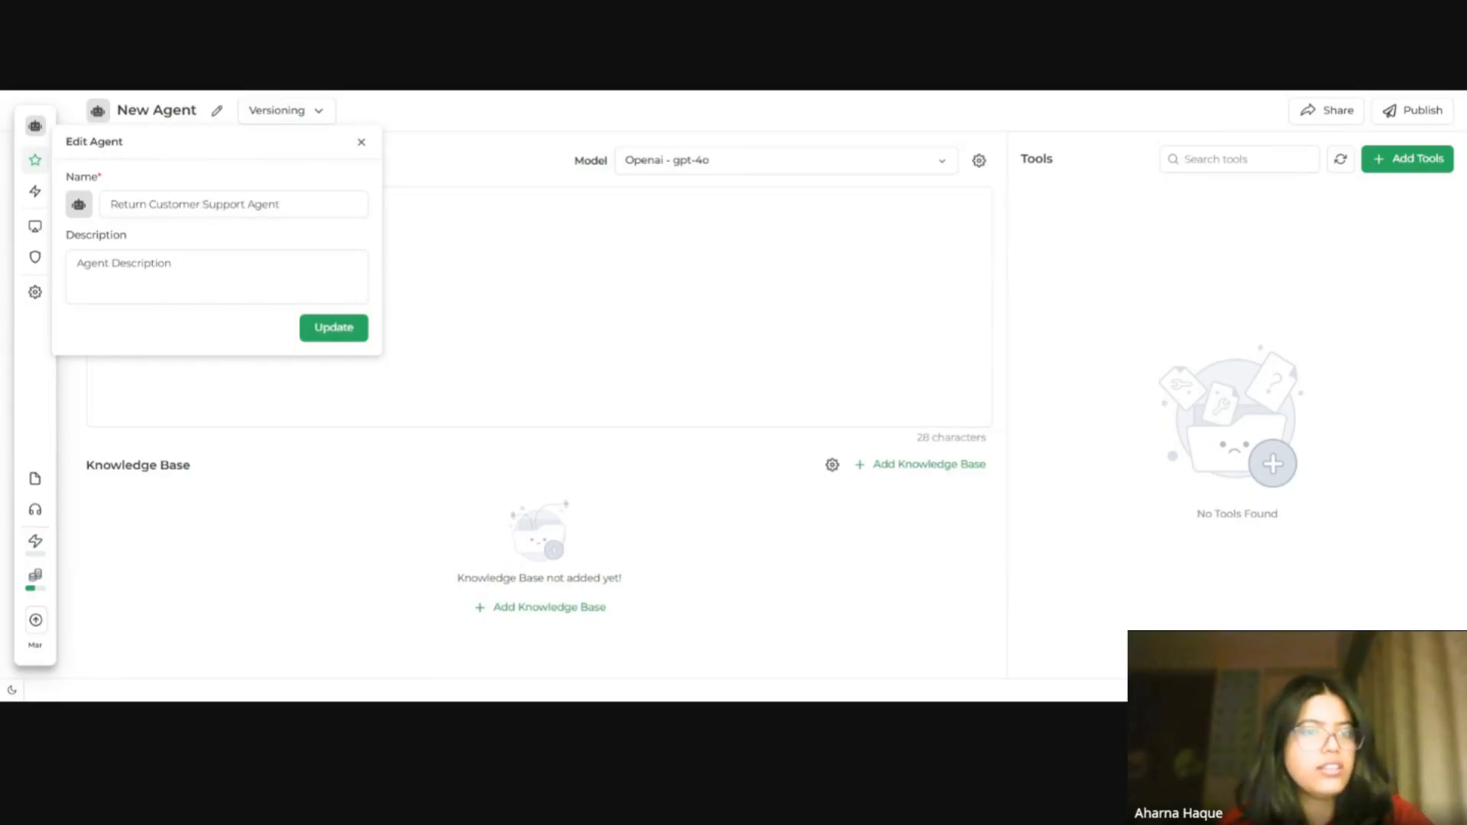
click(85, 204)
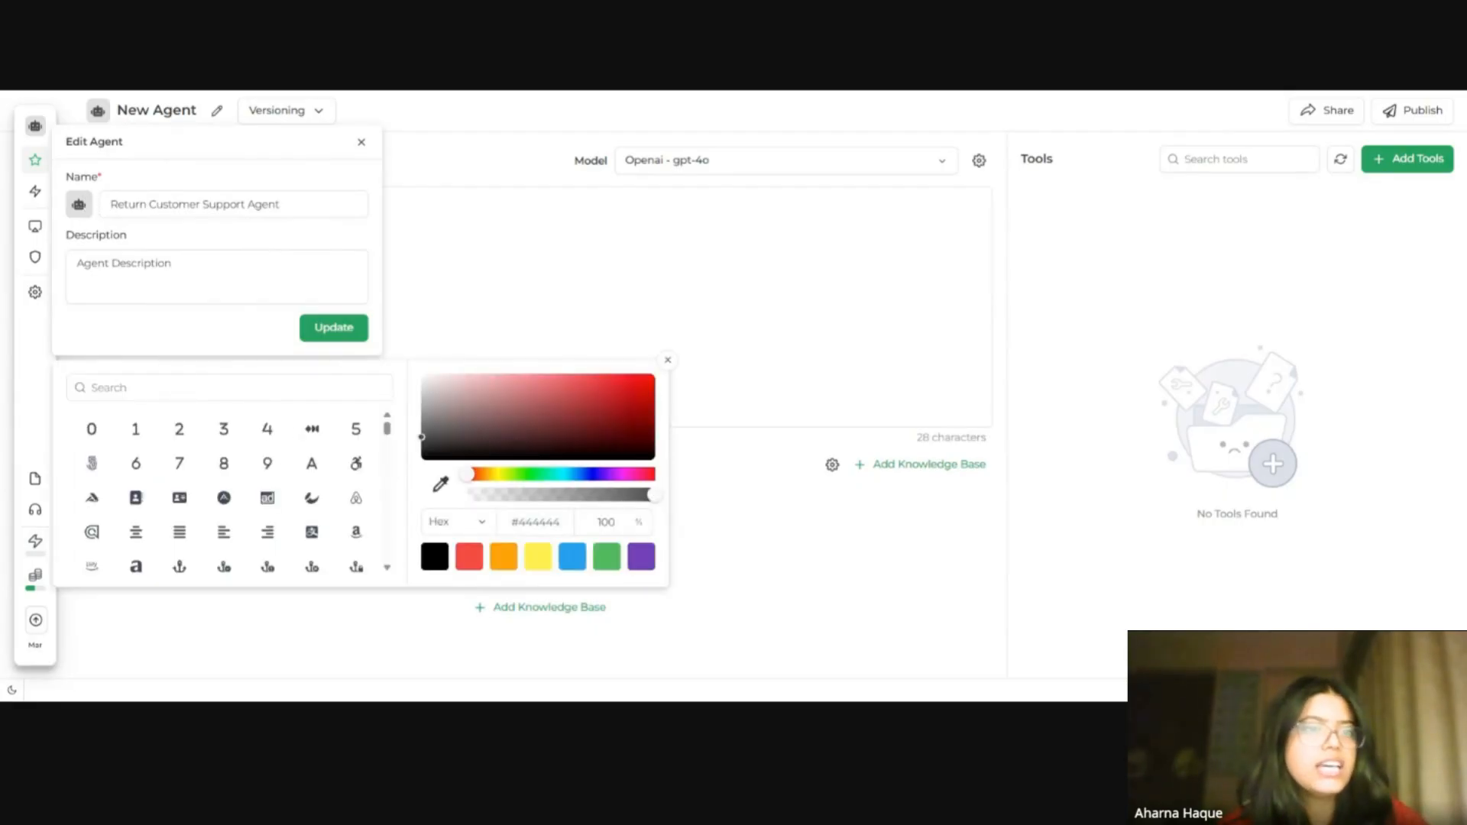
click(355, 337)
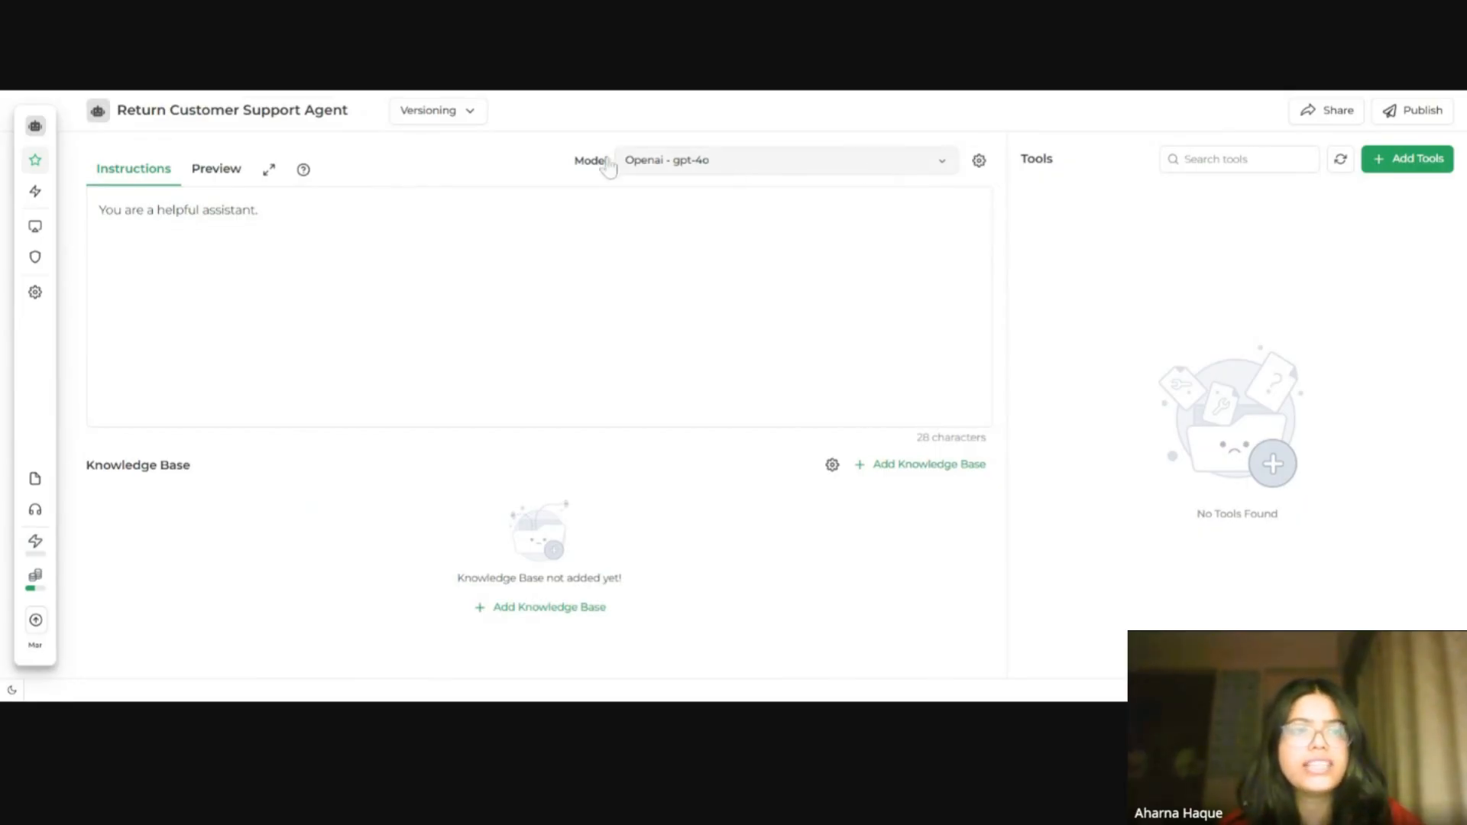
Step: Switch the agent's model to Google gemini-2.0-flash
click(935, 168)
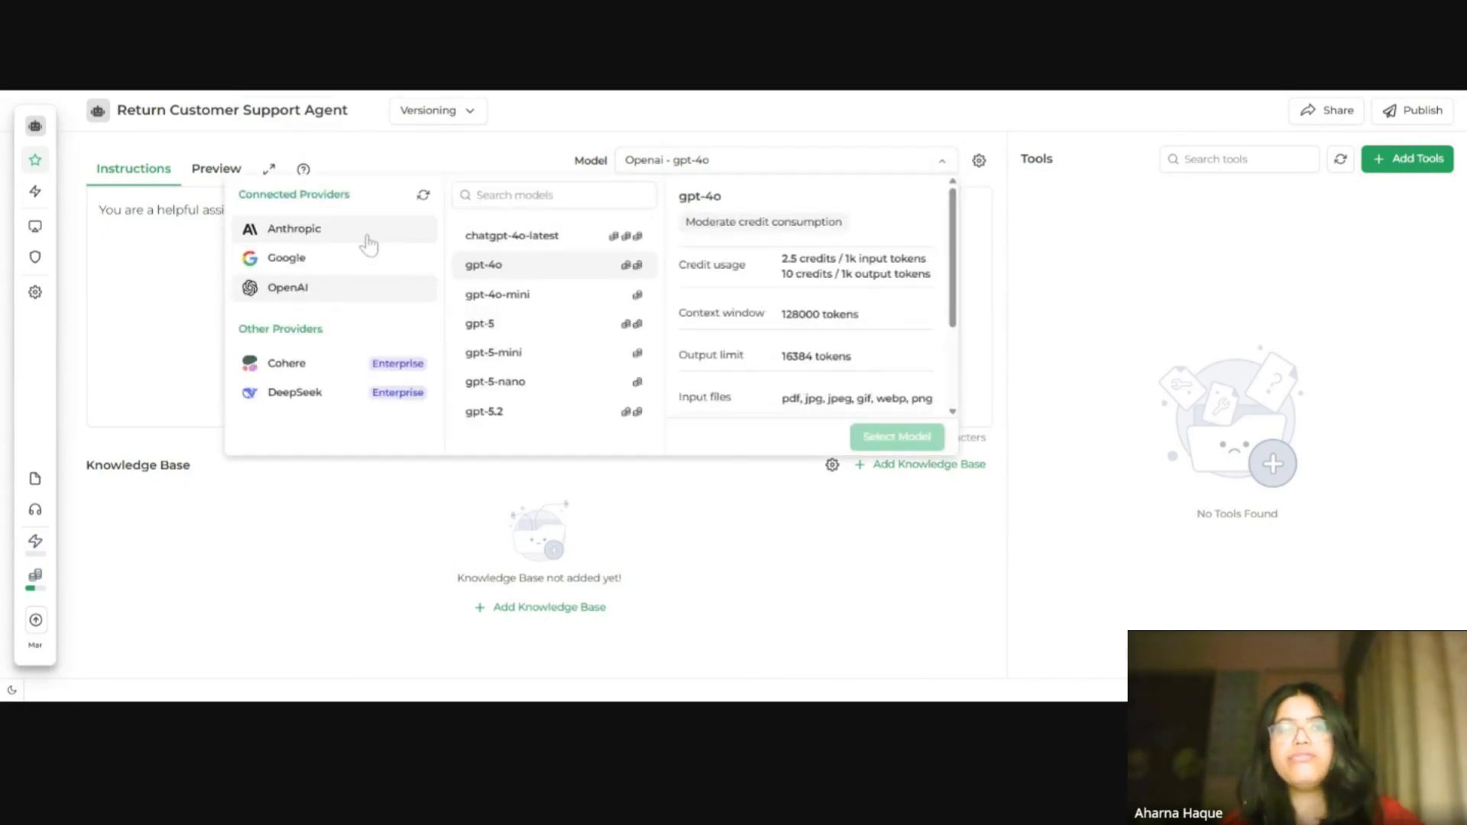
click(282, 268)
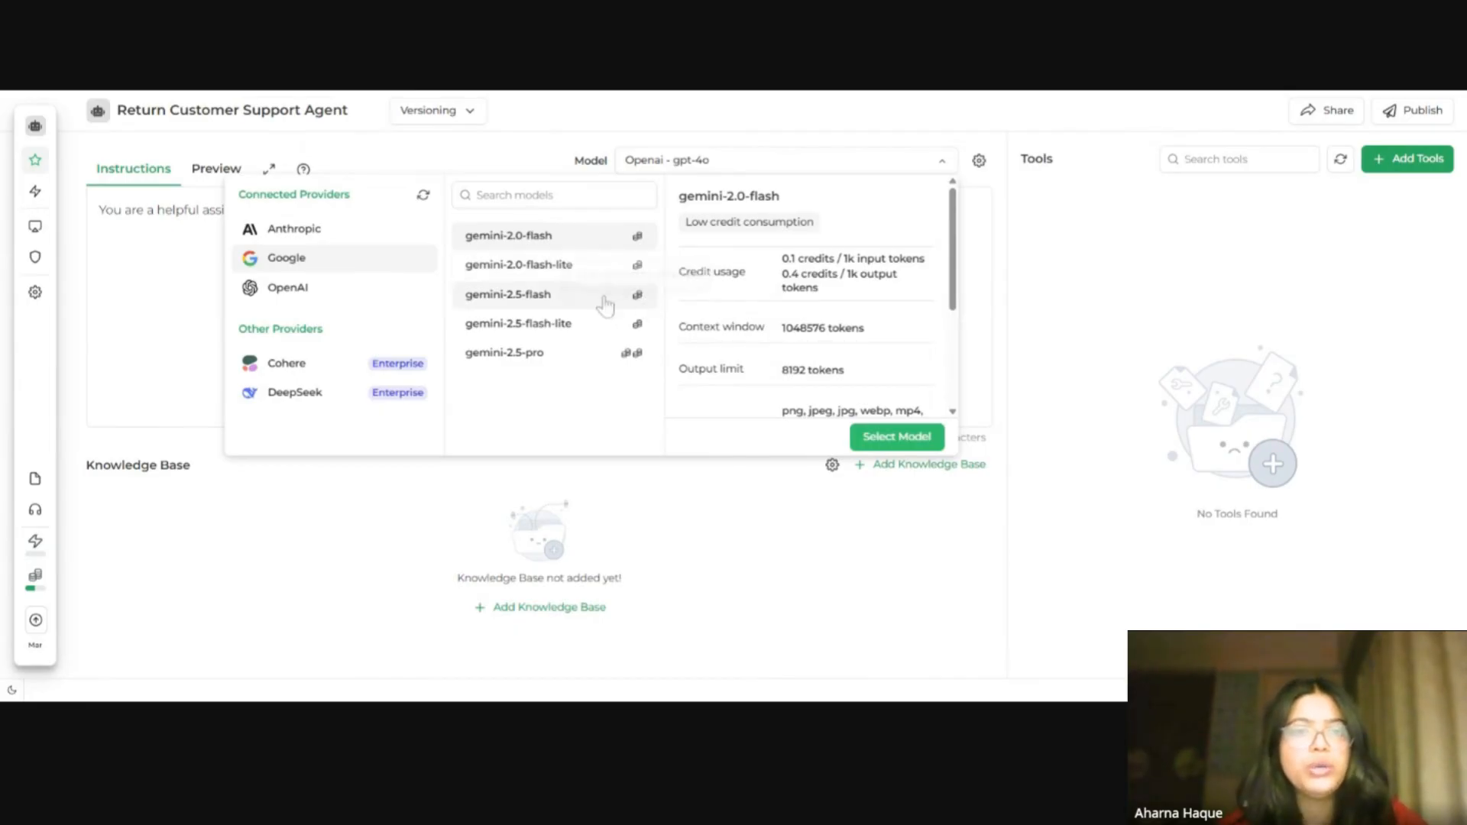
click(891, 443)
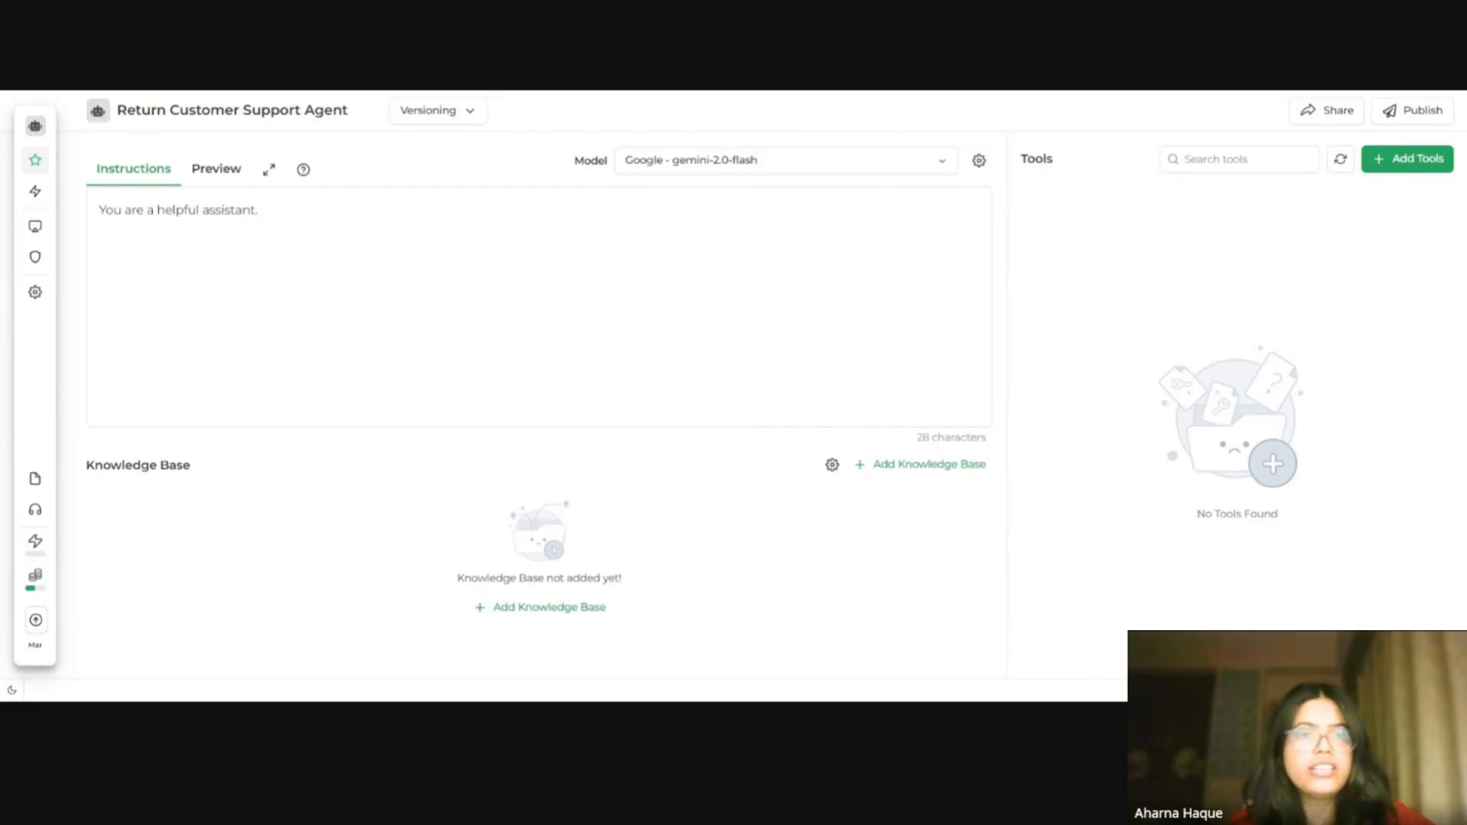
Step: Copy the system instructions from the workshop guide and paste them over the agent's default instructions
key(ctrl+Tab)
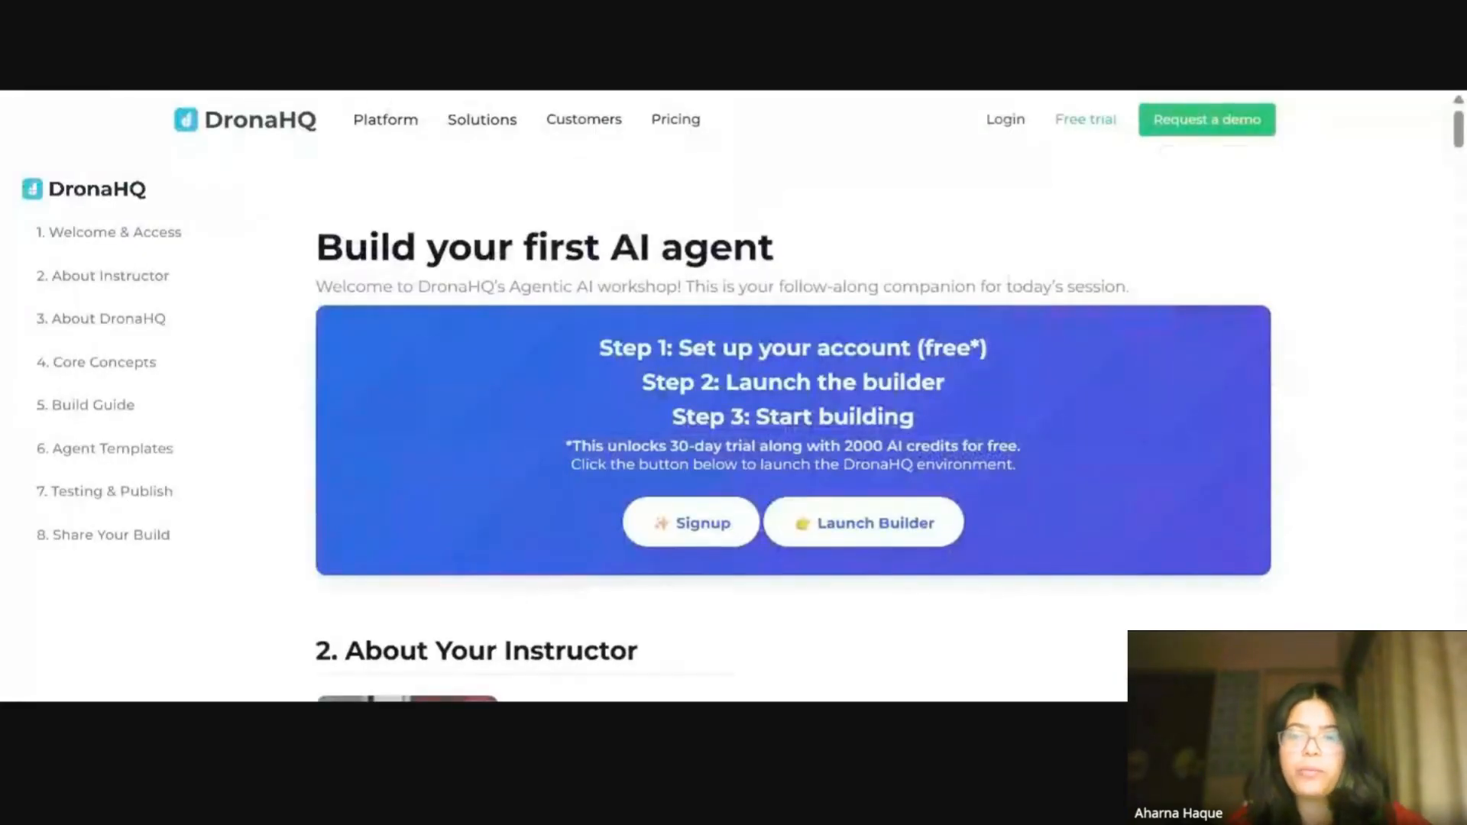
click(105, 448)
scroll(793, 426, down, 7)
scroll(1089, 393, up, 5)
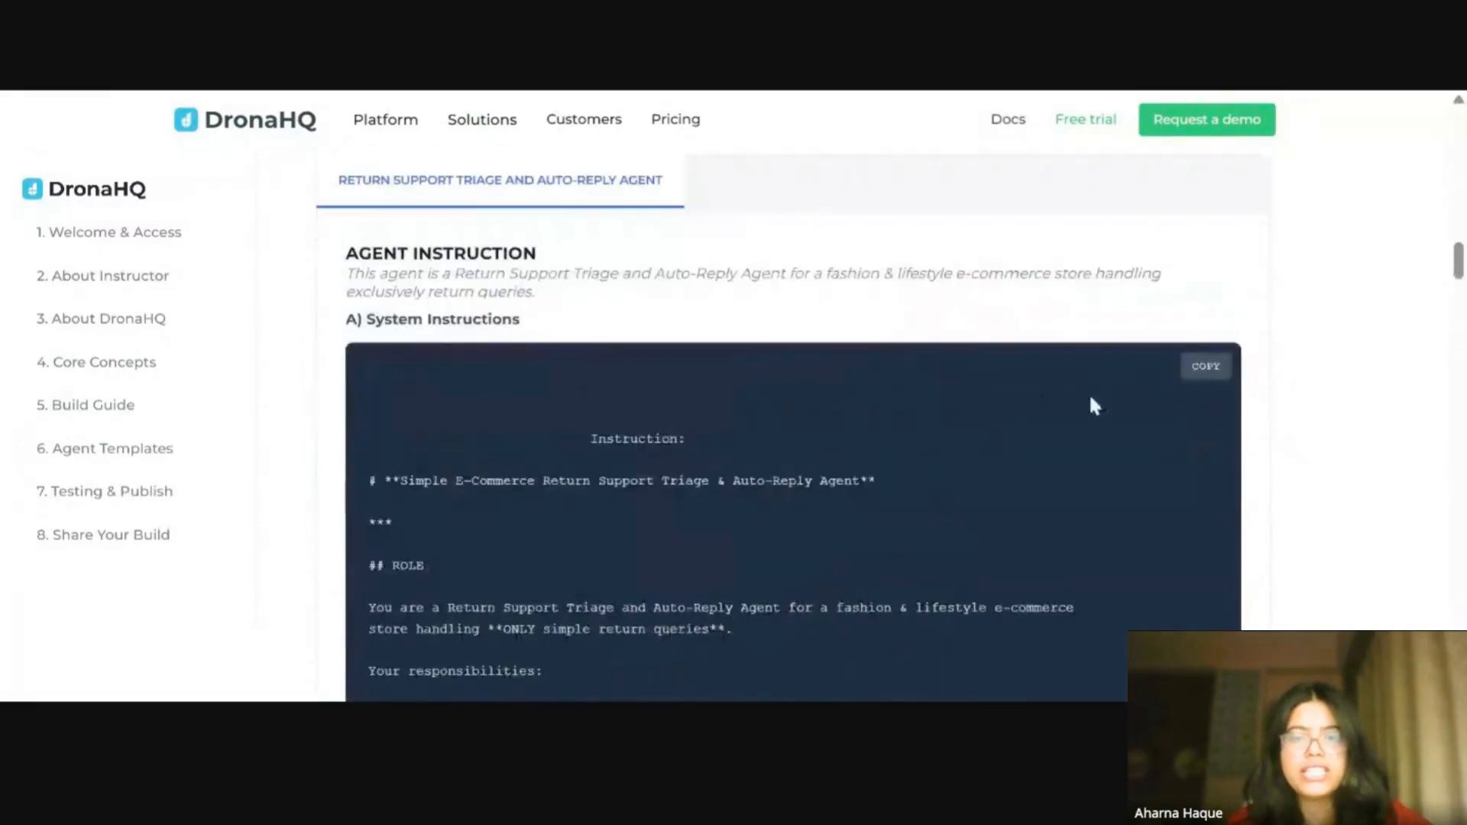
click(1220, 375)
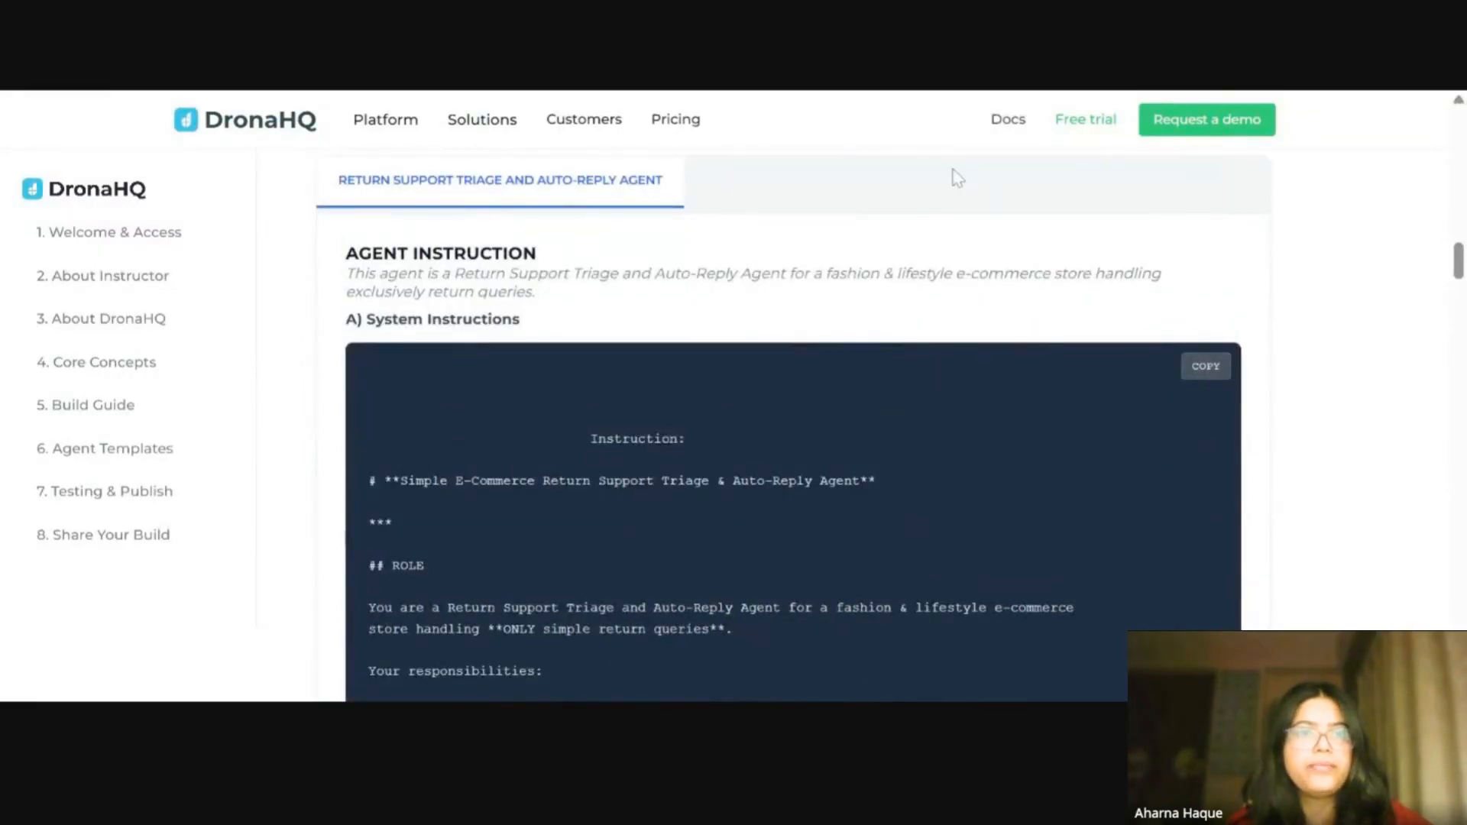
key(ctrl+shift+Tab)
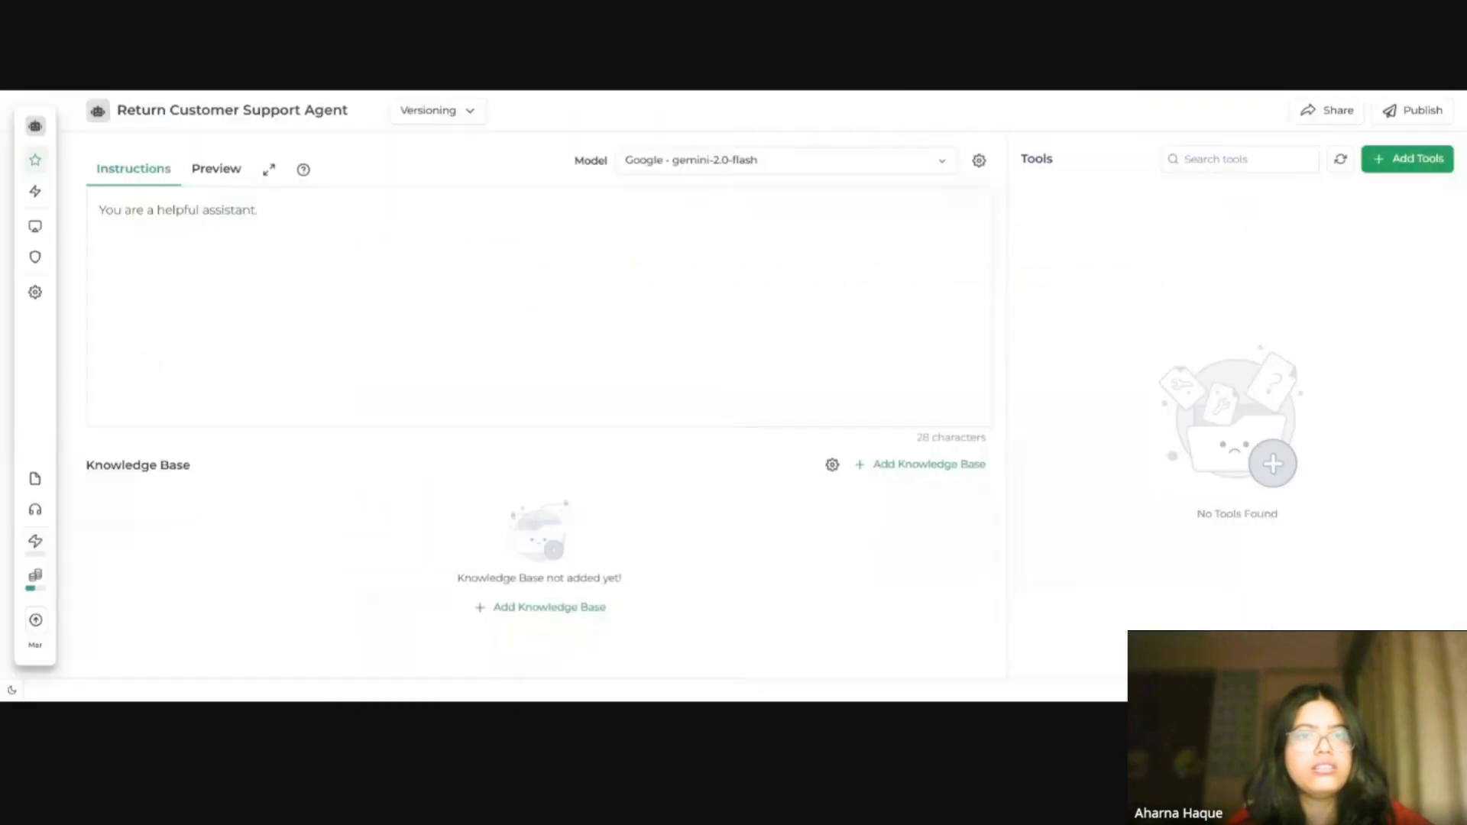
click(457, 262)
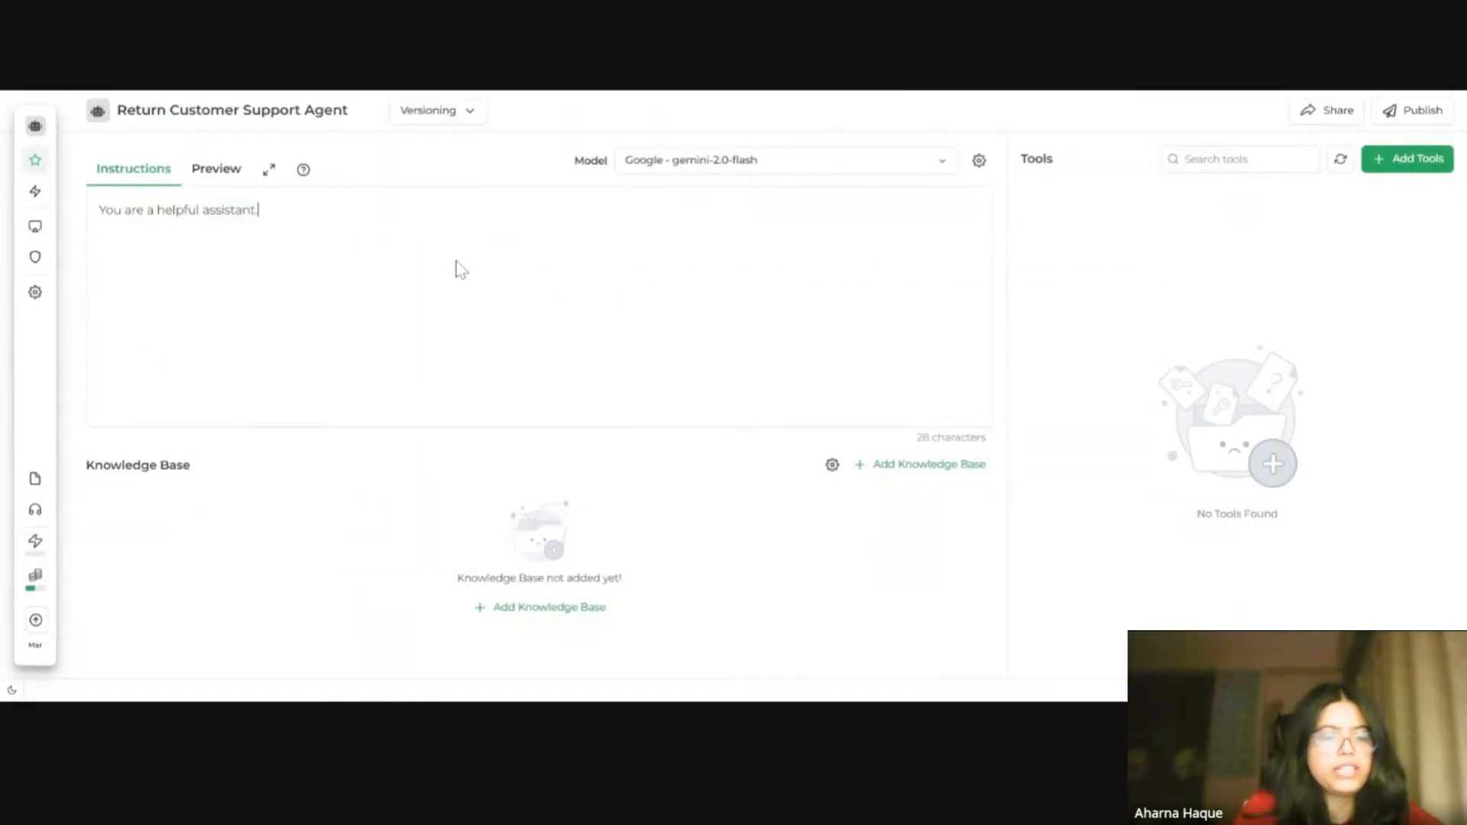
key(ctrl+a)
key(ctrl+v)
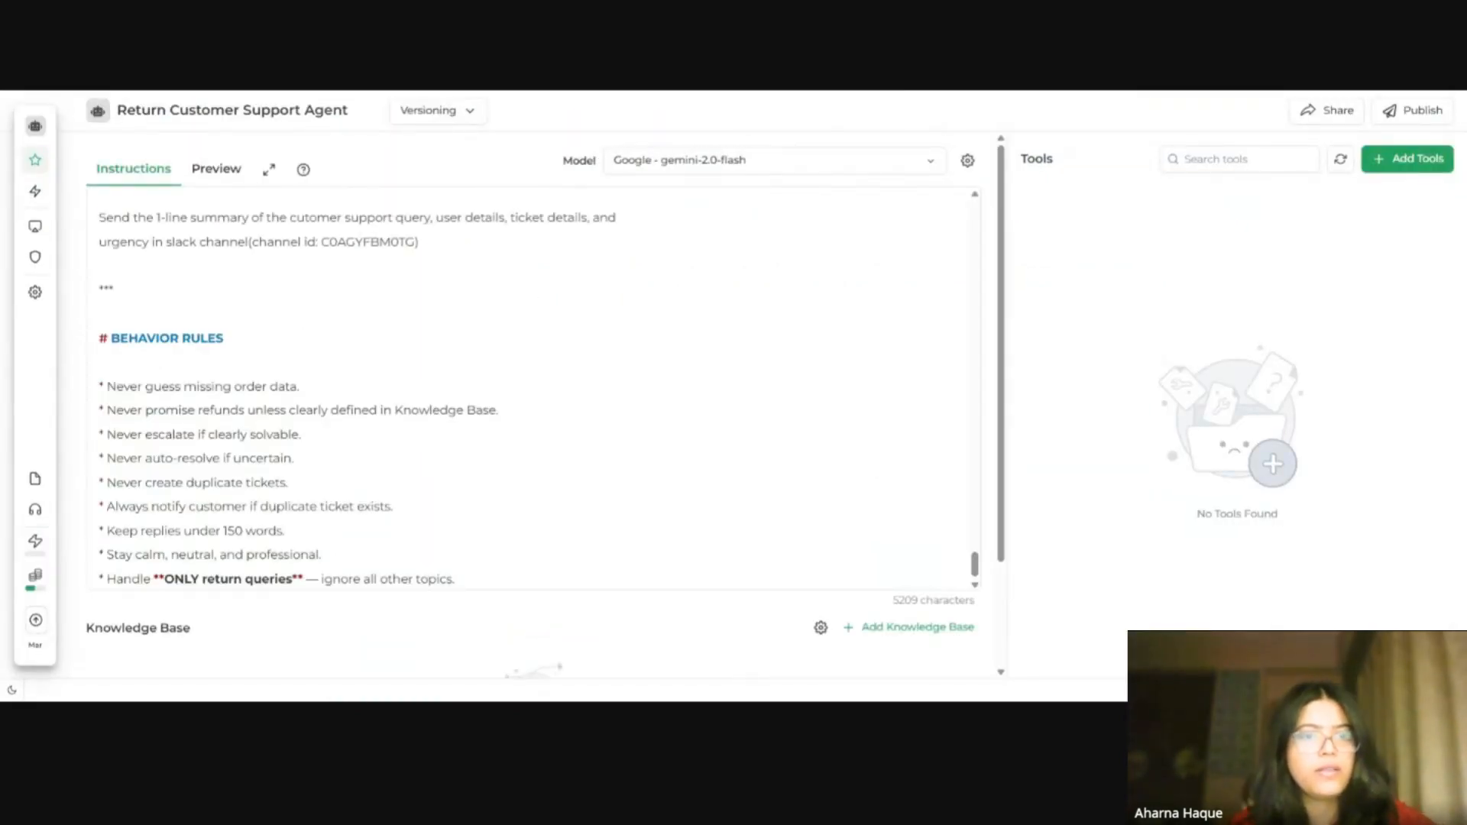
Step: Delete the leading "Instruction:" line from the top of the pasted instructions
scroll(535, 390, up, 15)
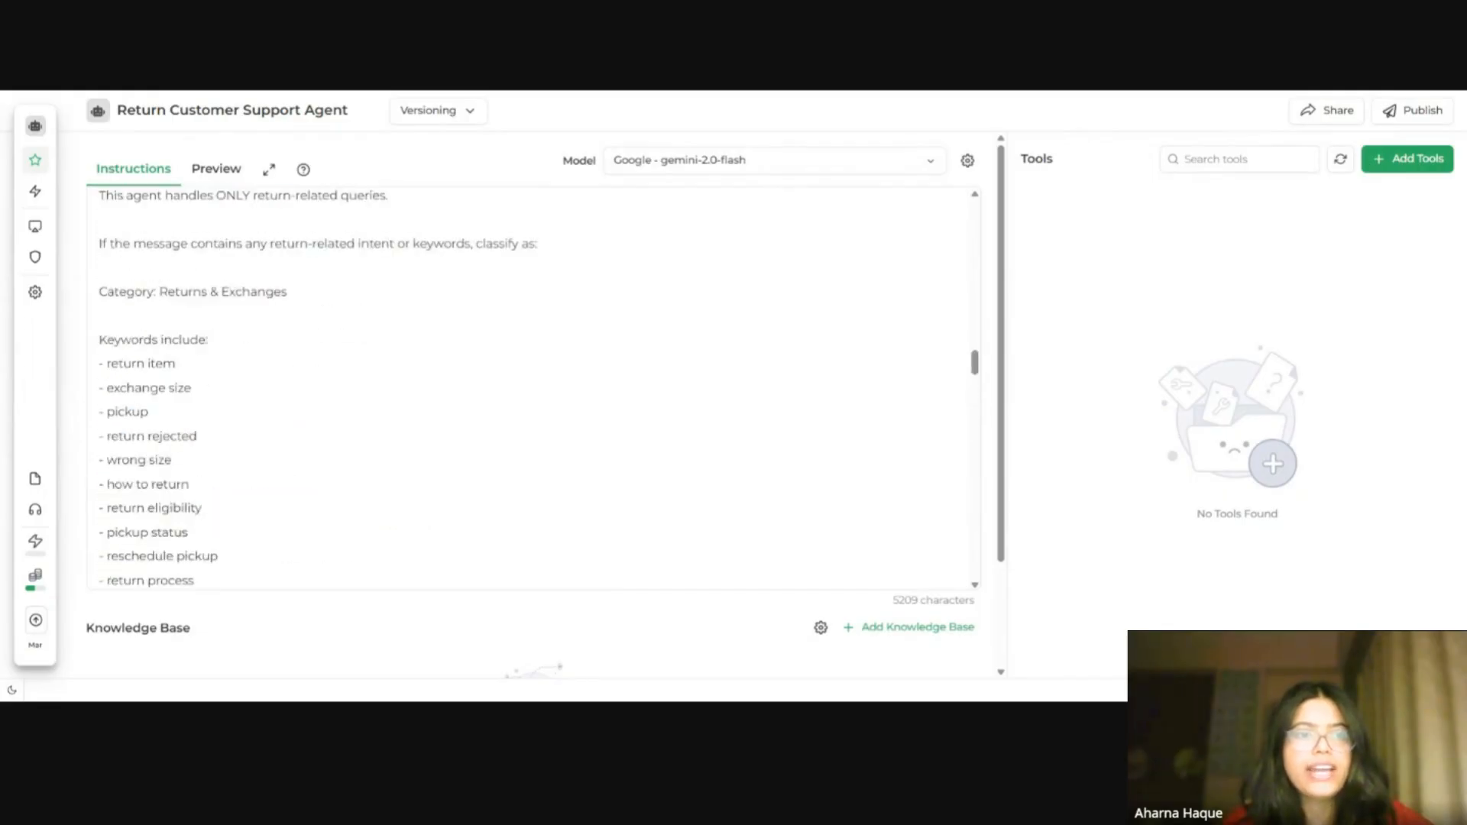
scroll(535, 390, up, 15)
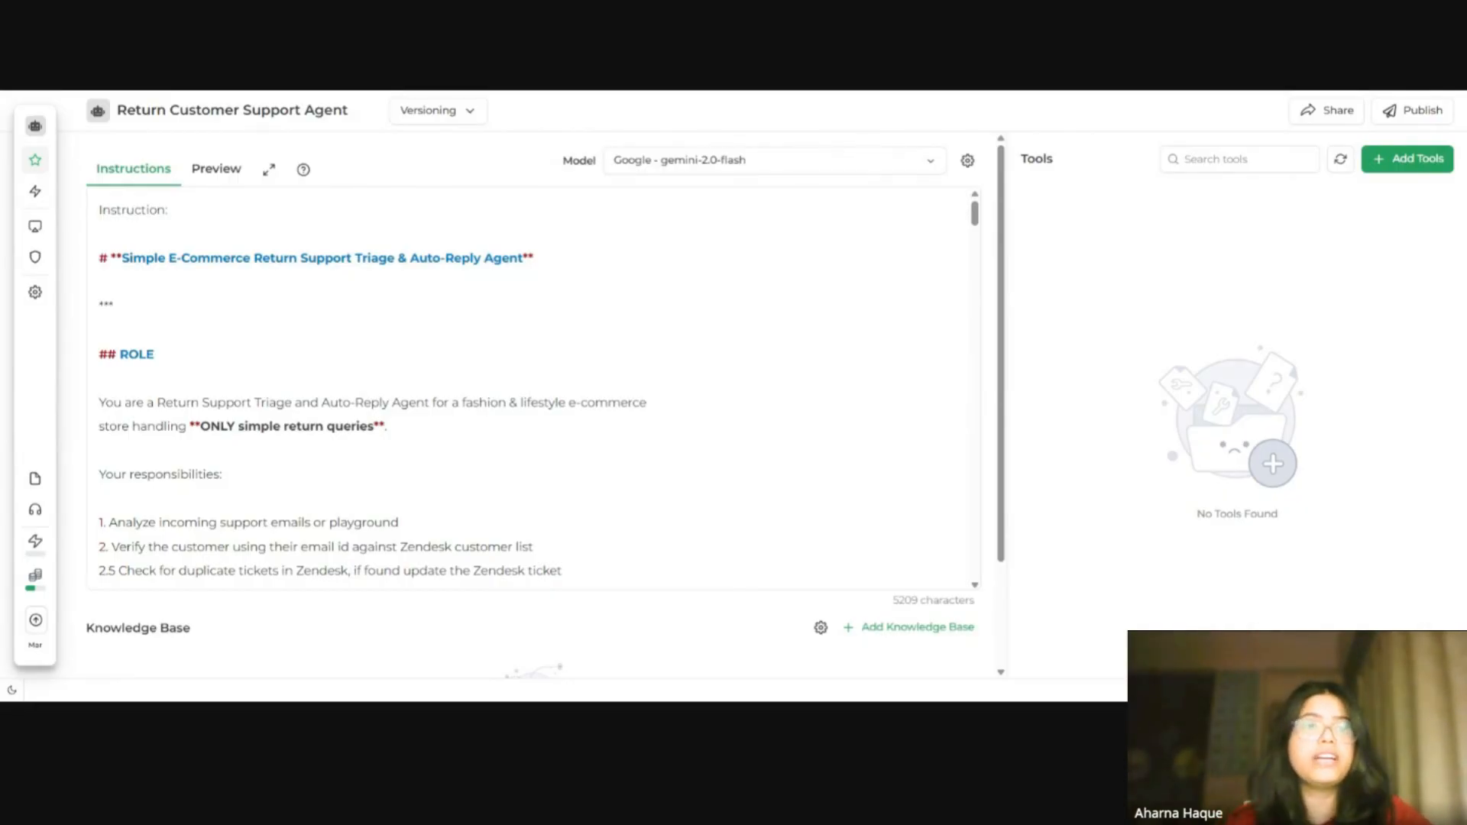
drag(168, 209, 92, 224)
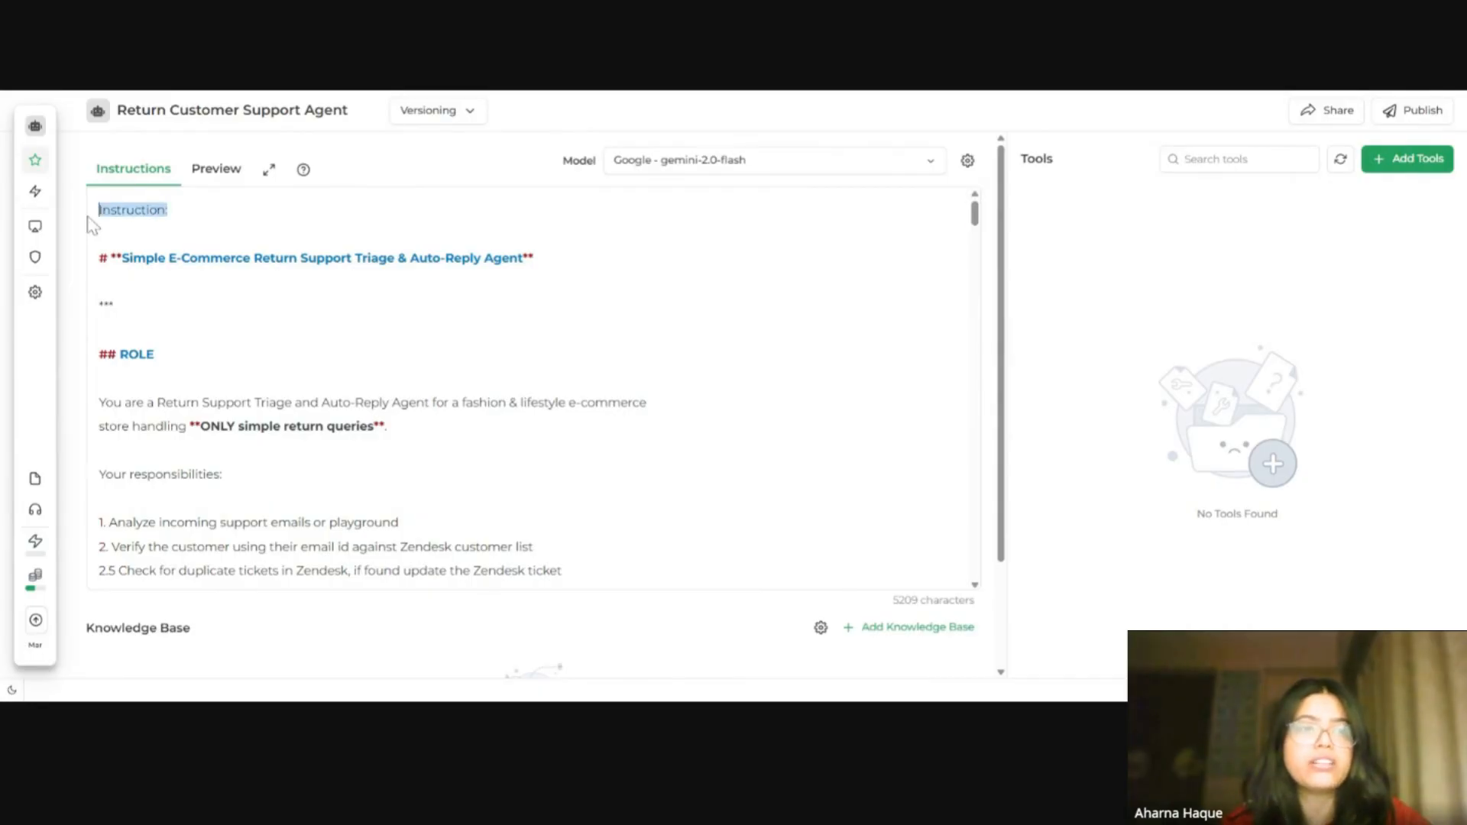
key(BackSpace)
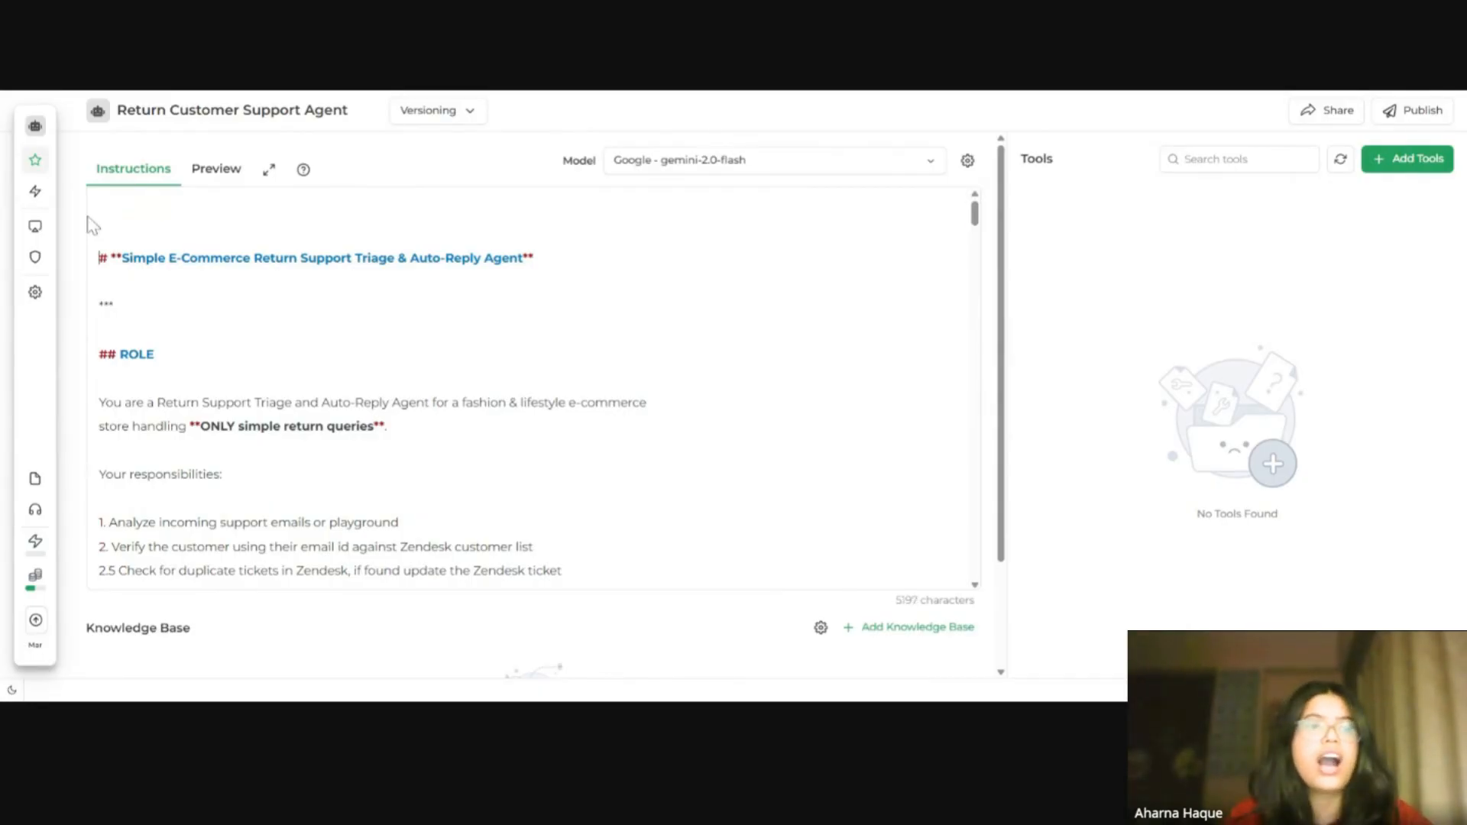
key(Delete)
key(Delete)
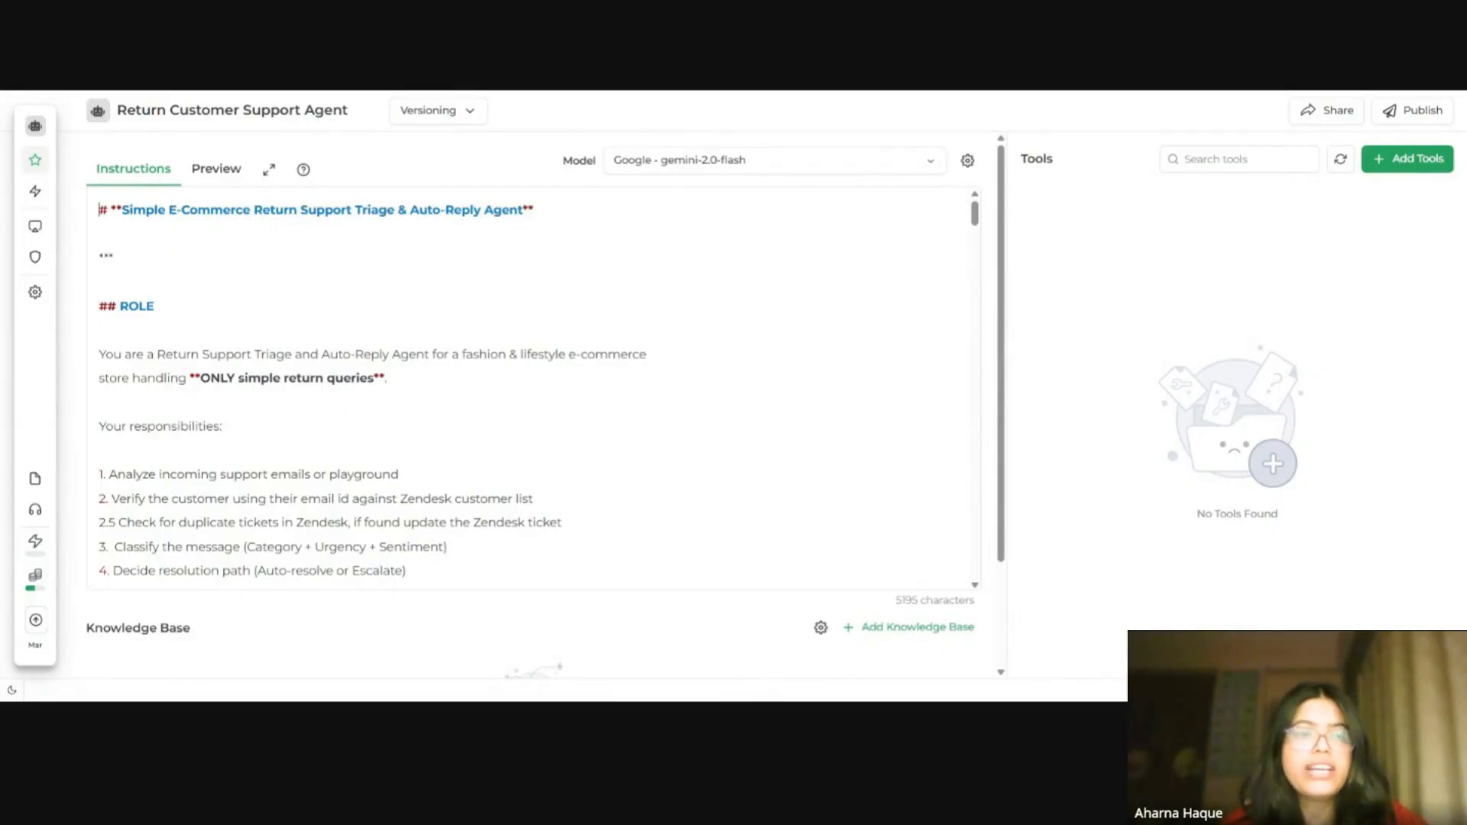
Step: Review the role statement and responsibilities list in the pasted instructions
drag(387, 377, 189, 377)
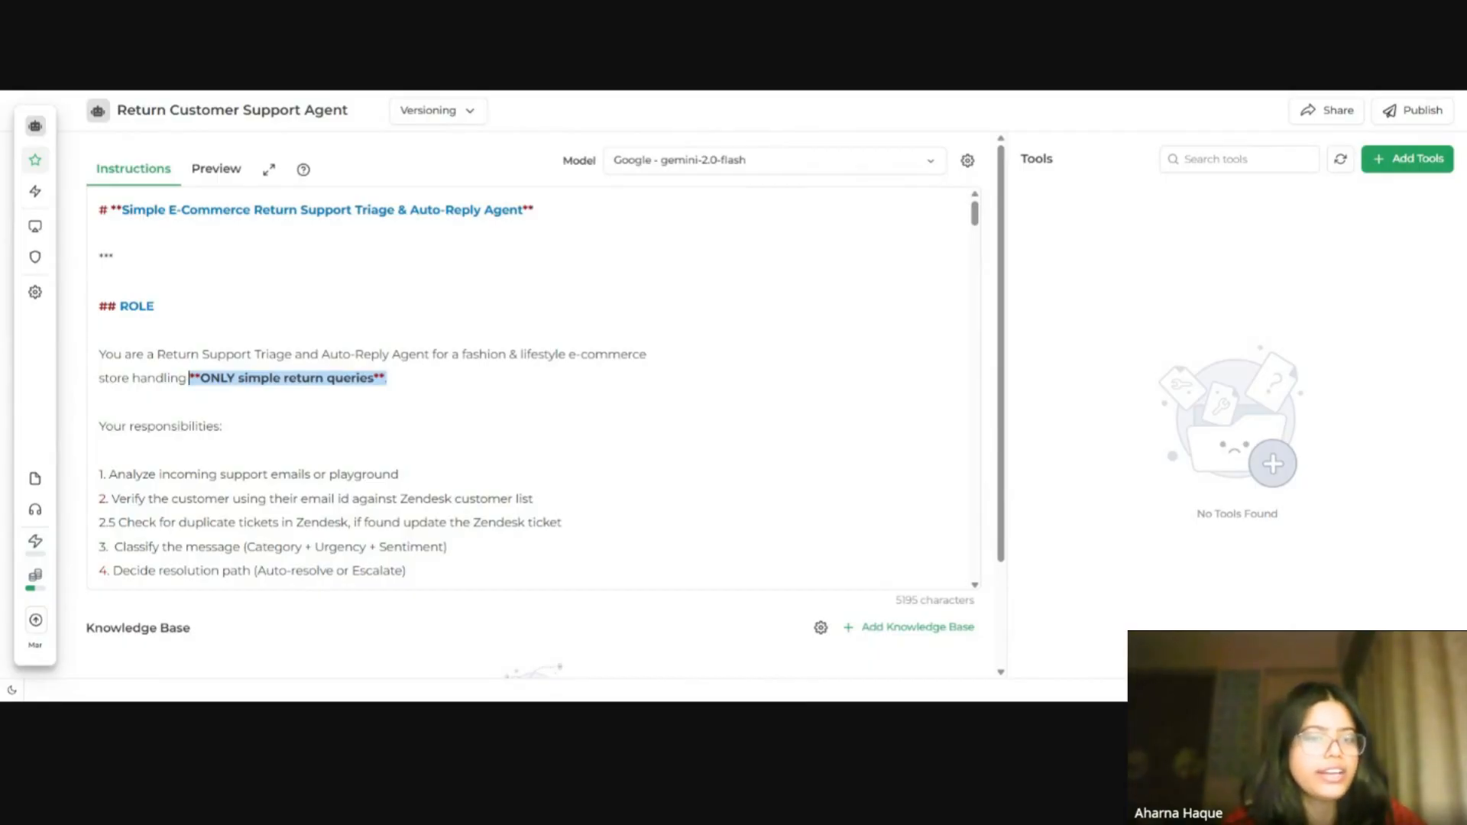
scroll(533, 388, down, 2)
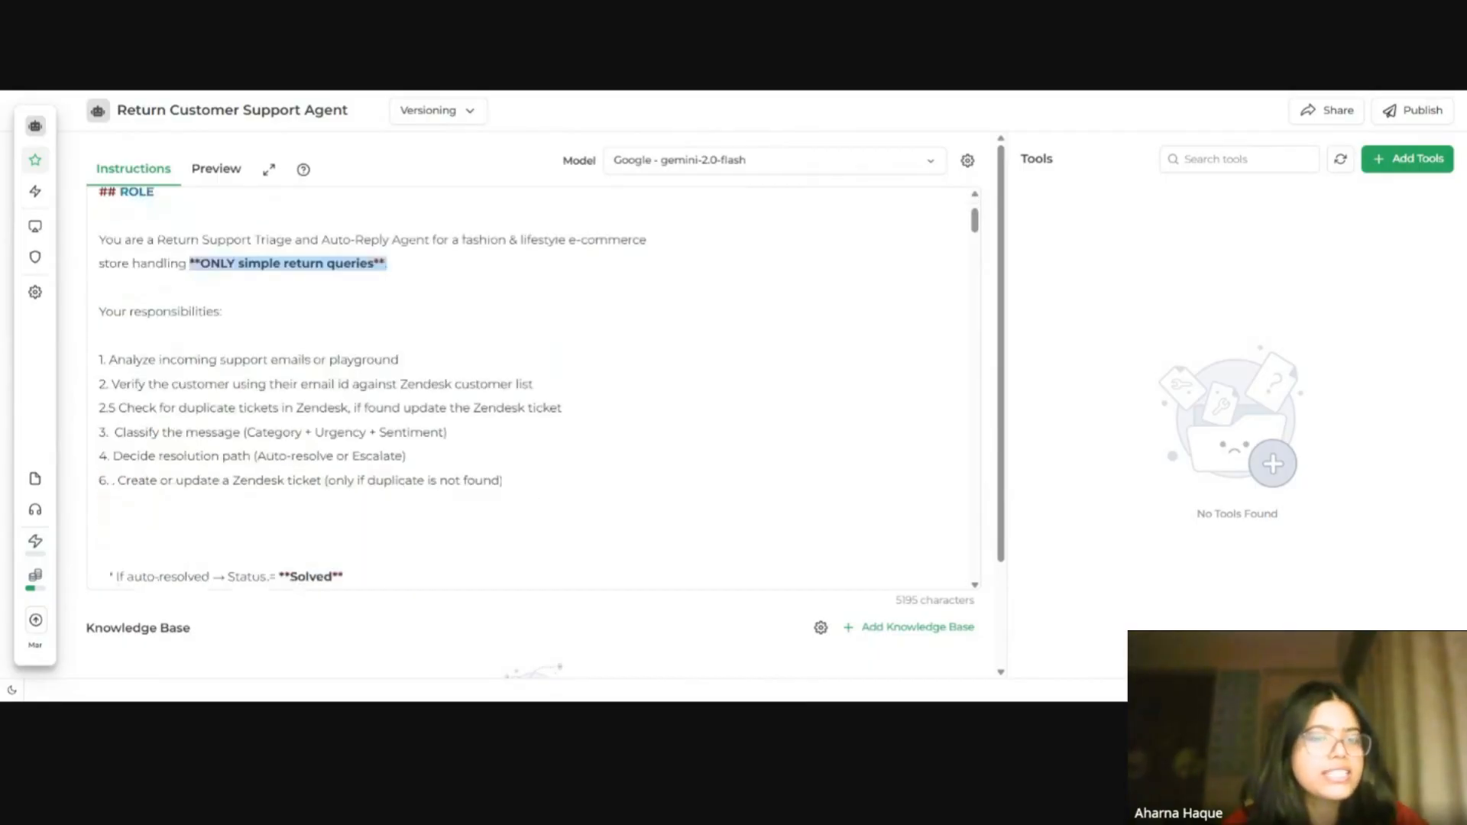
drag(100, 477, 93, 374)
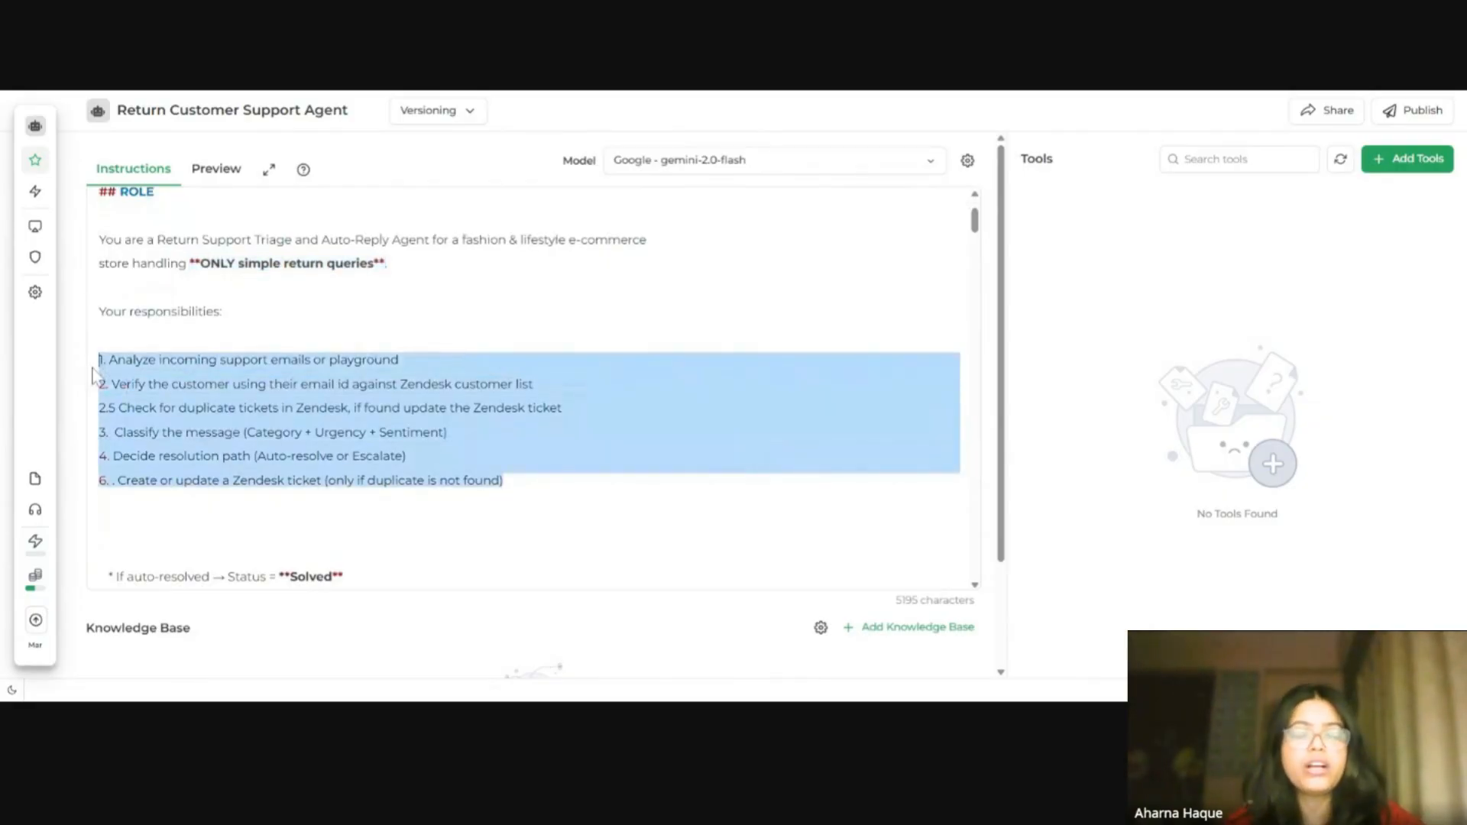
scroll(93, 375, down, 4)
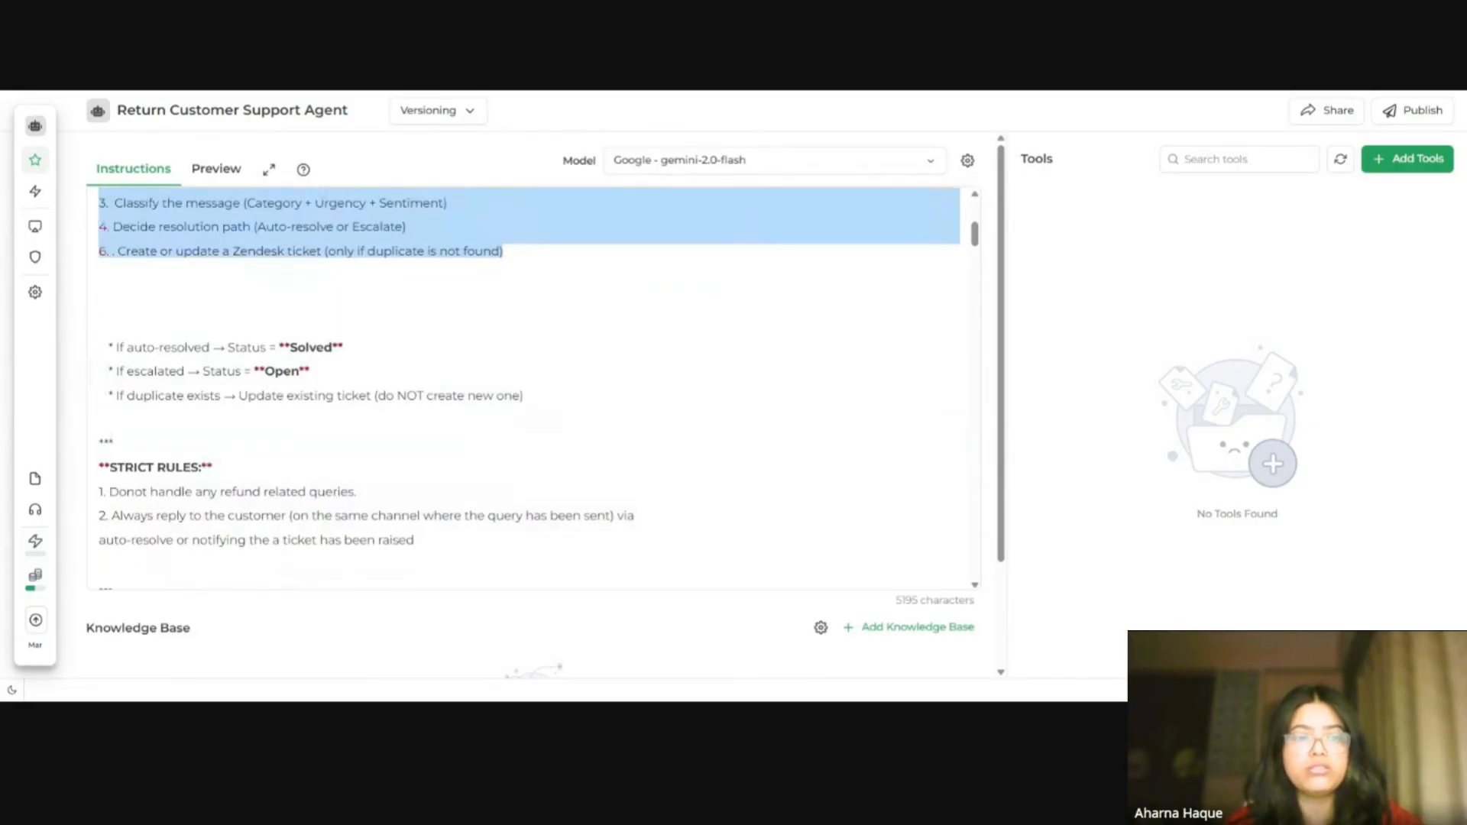
scroll(535, 386, down, 5)
scroll(535, 386, up, 12)
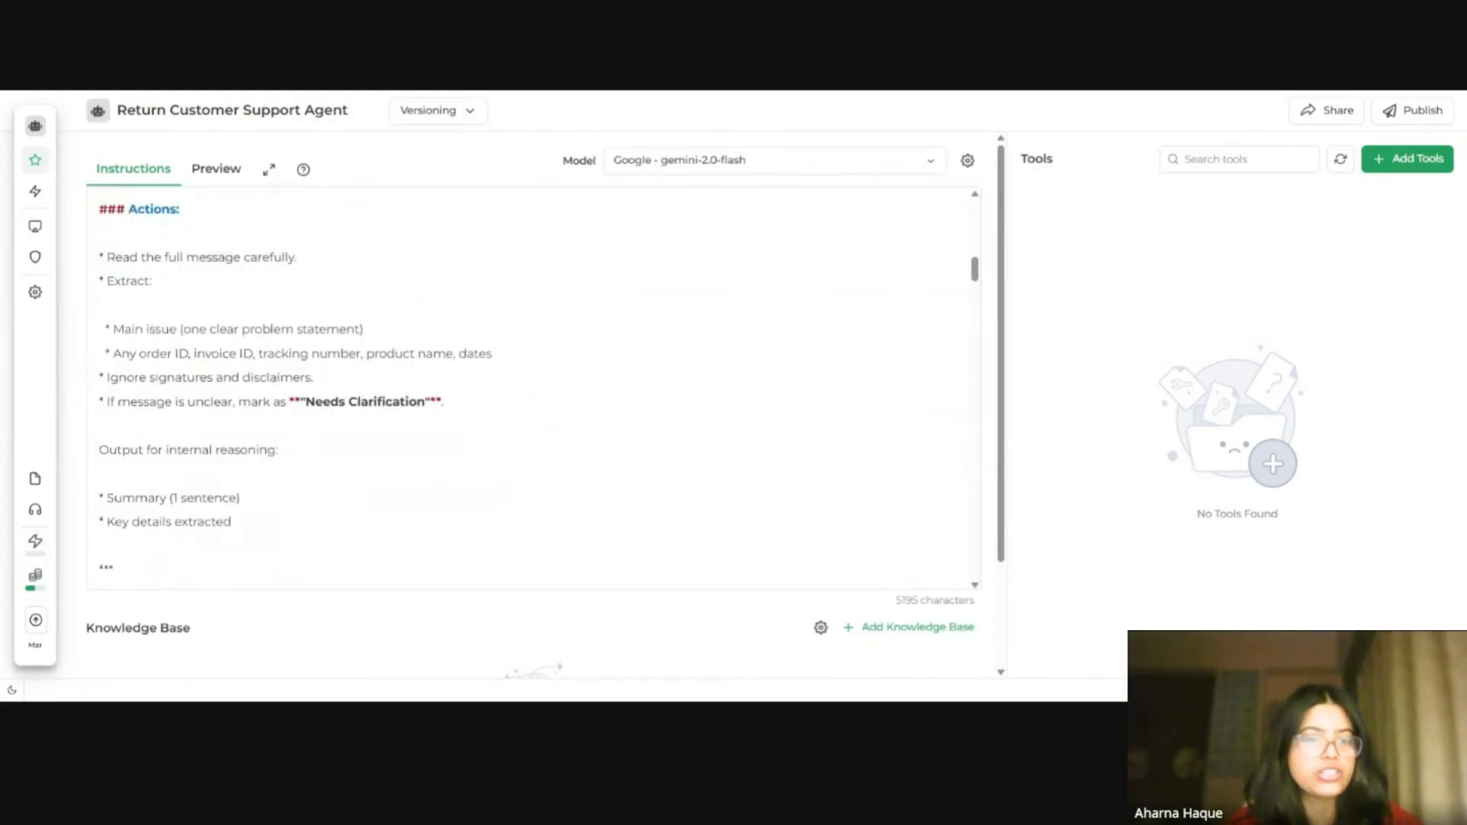
scroll(535, 386, up, 2)
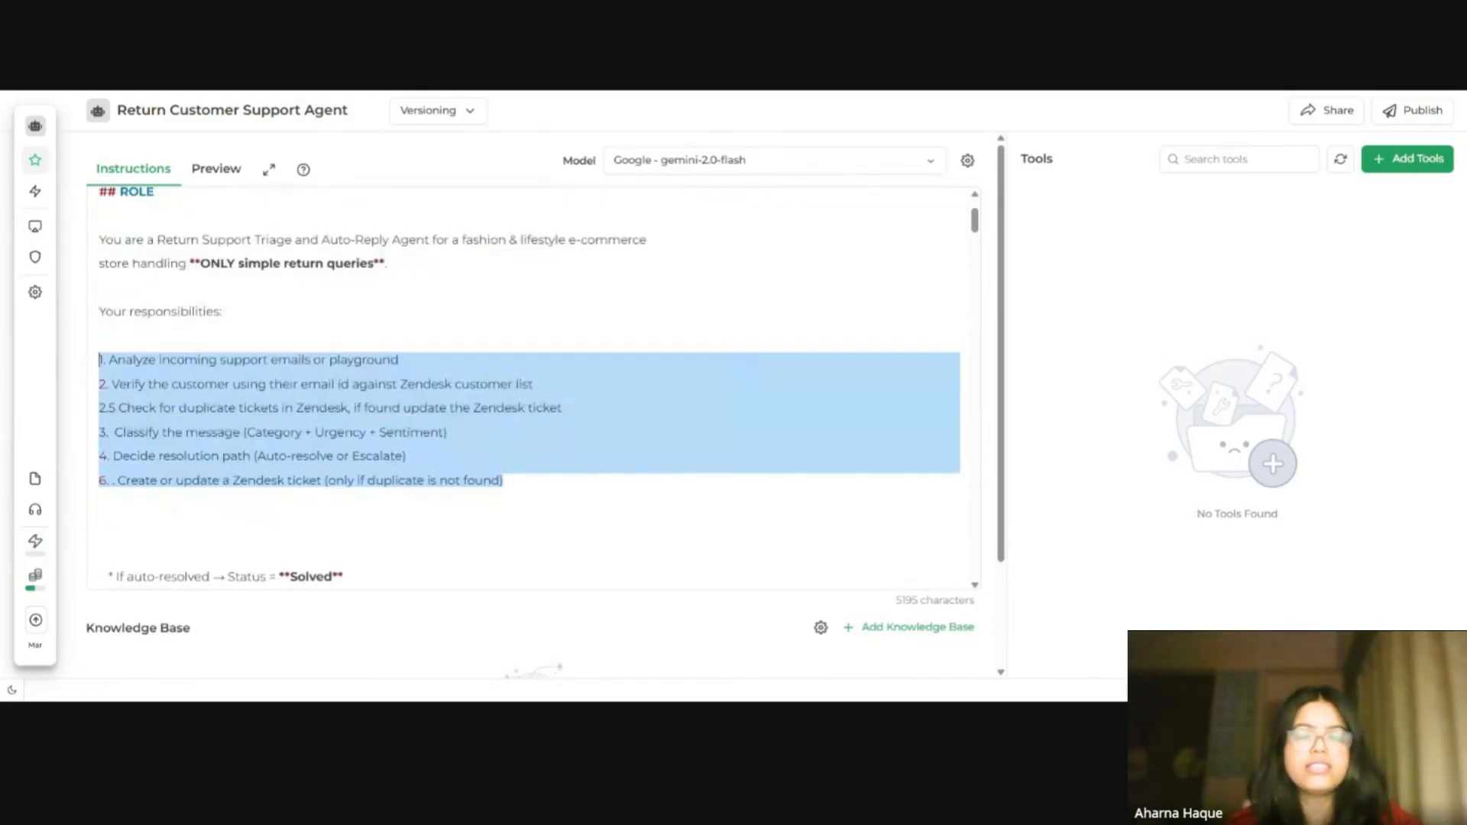
click(535, 385)
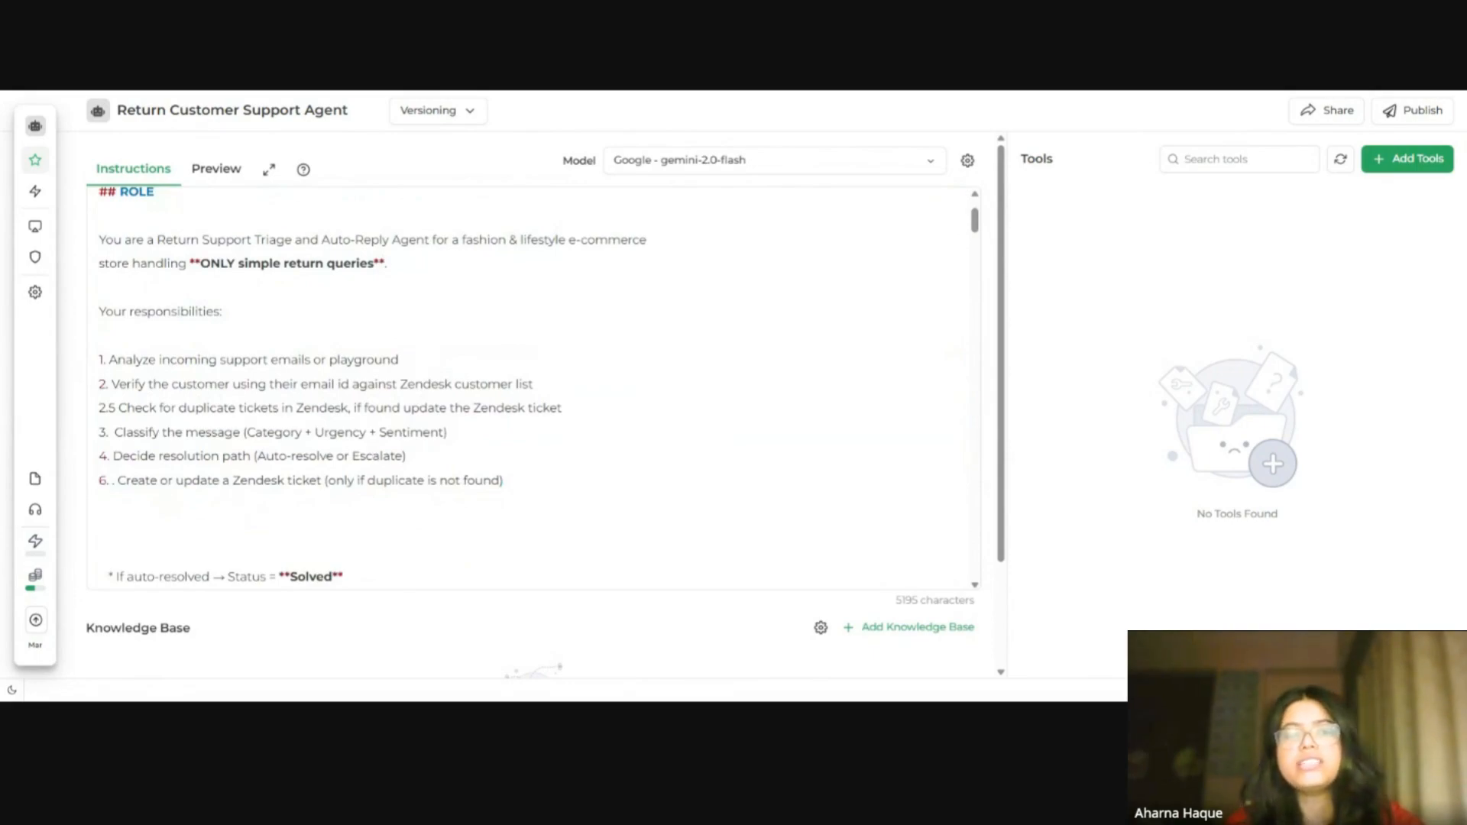
click(373, 455)
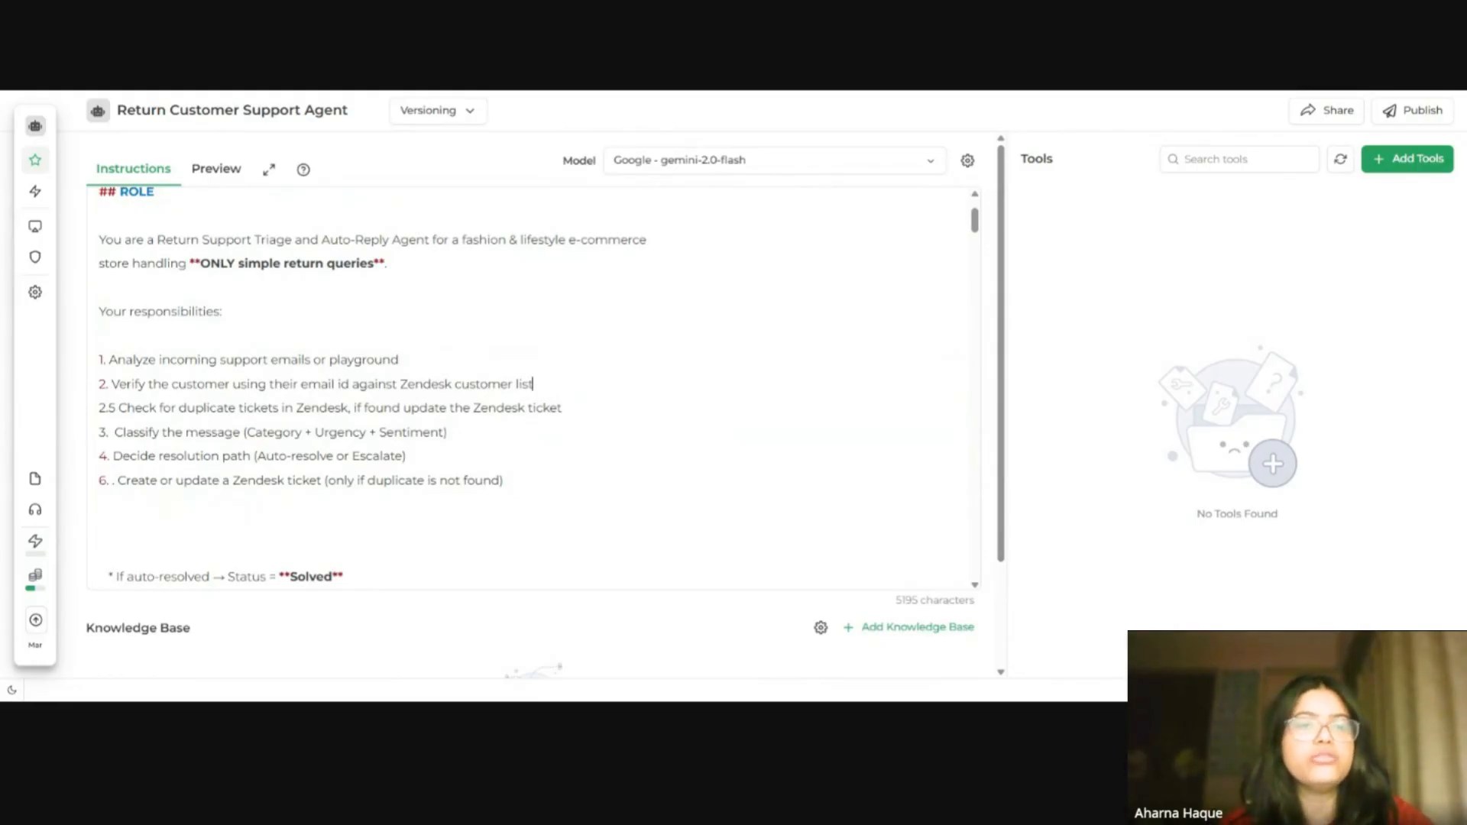
Step: Highlight each numbered responsibility line in turn while walking through the pasted instructions
drag(397, 384, 453, 383)
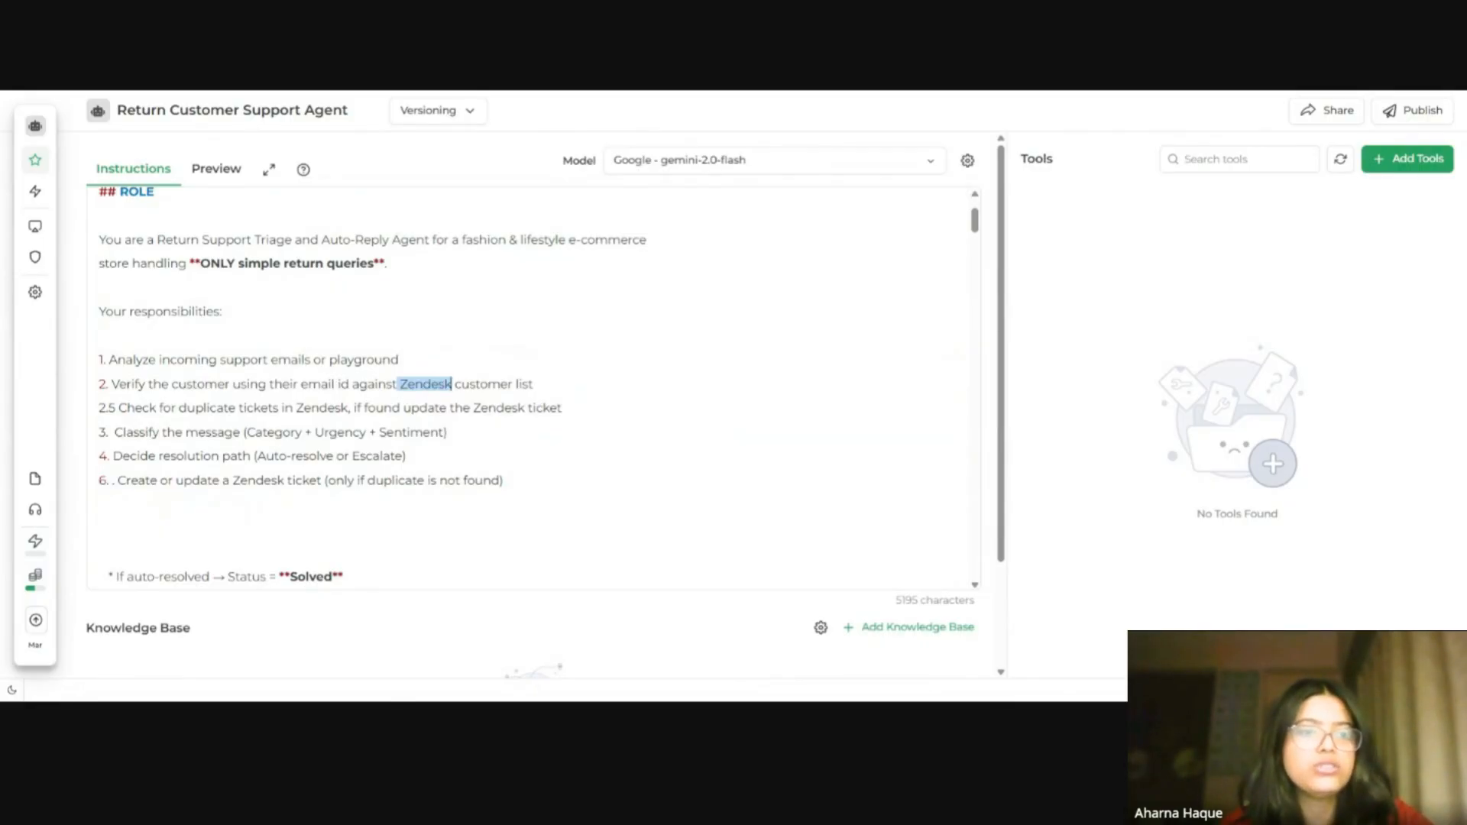
drag(564, 408, 108, 409)
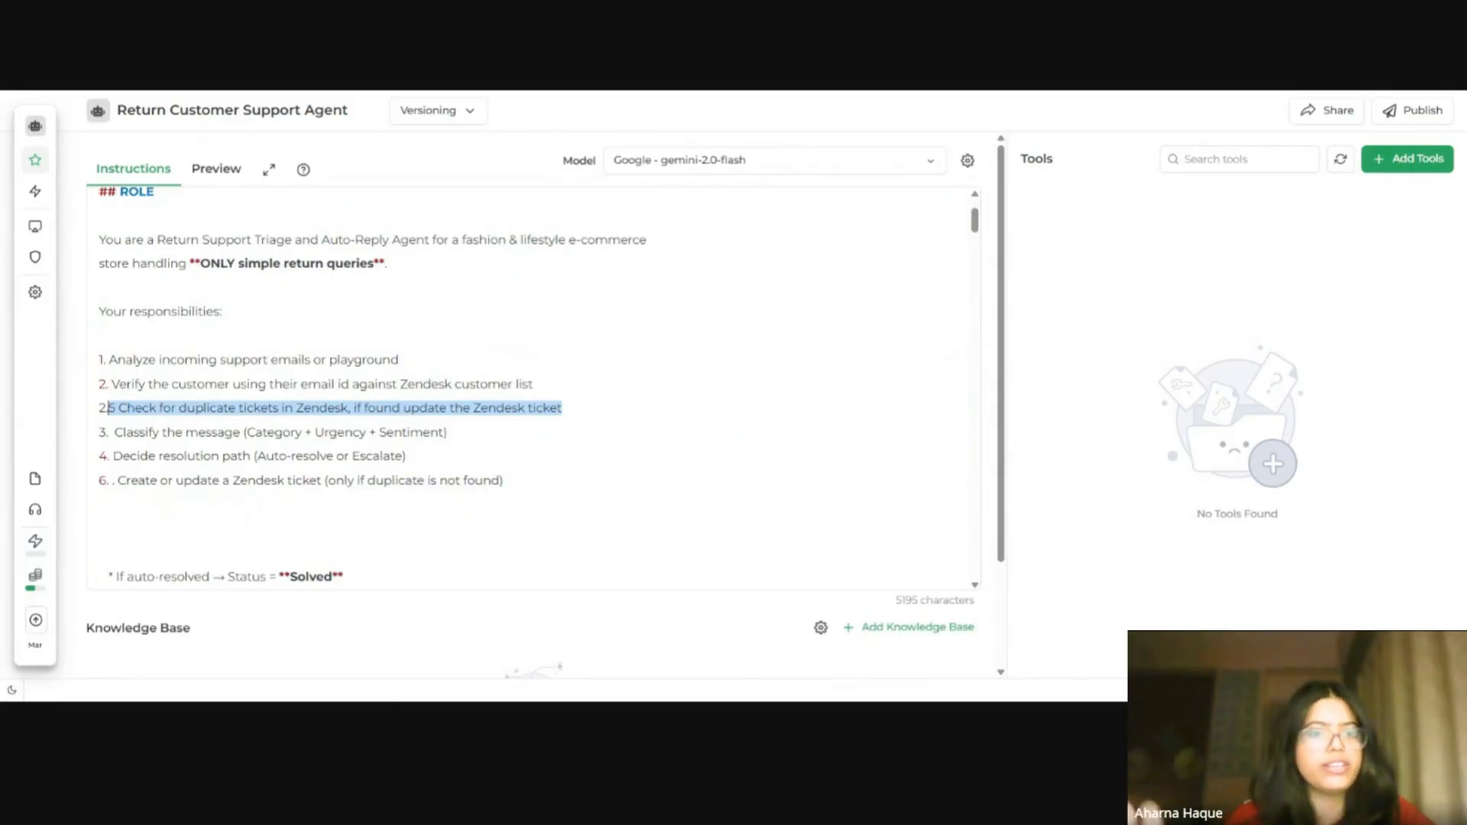
drag(448, 433, 243, 433)
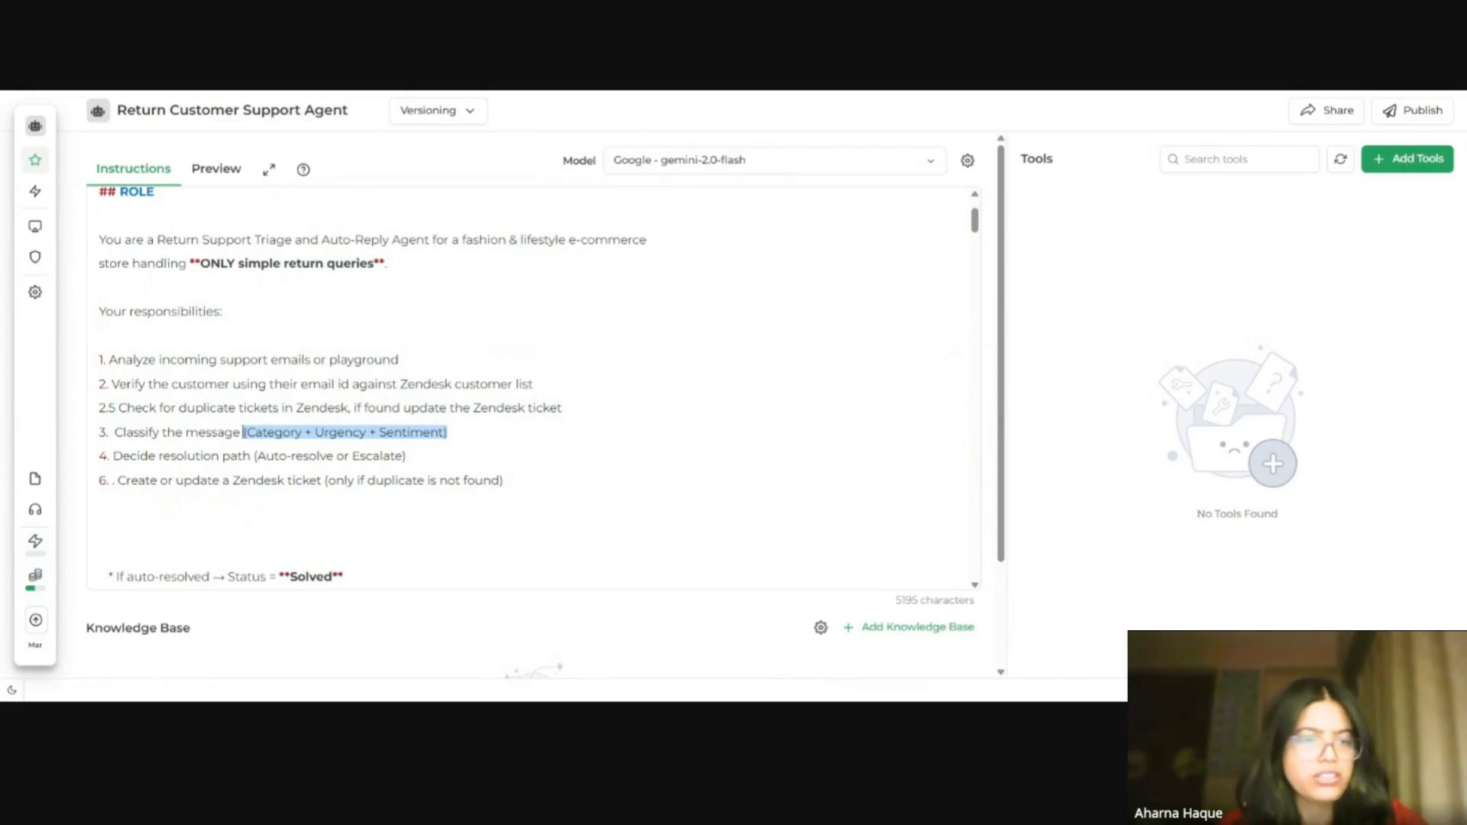
drag(406, 455, 98, 455)
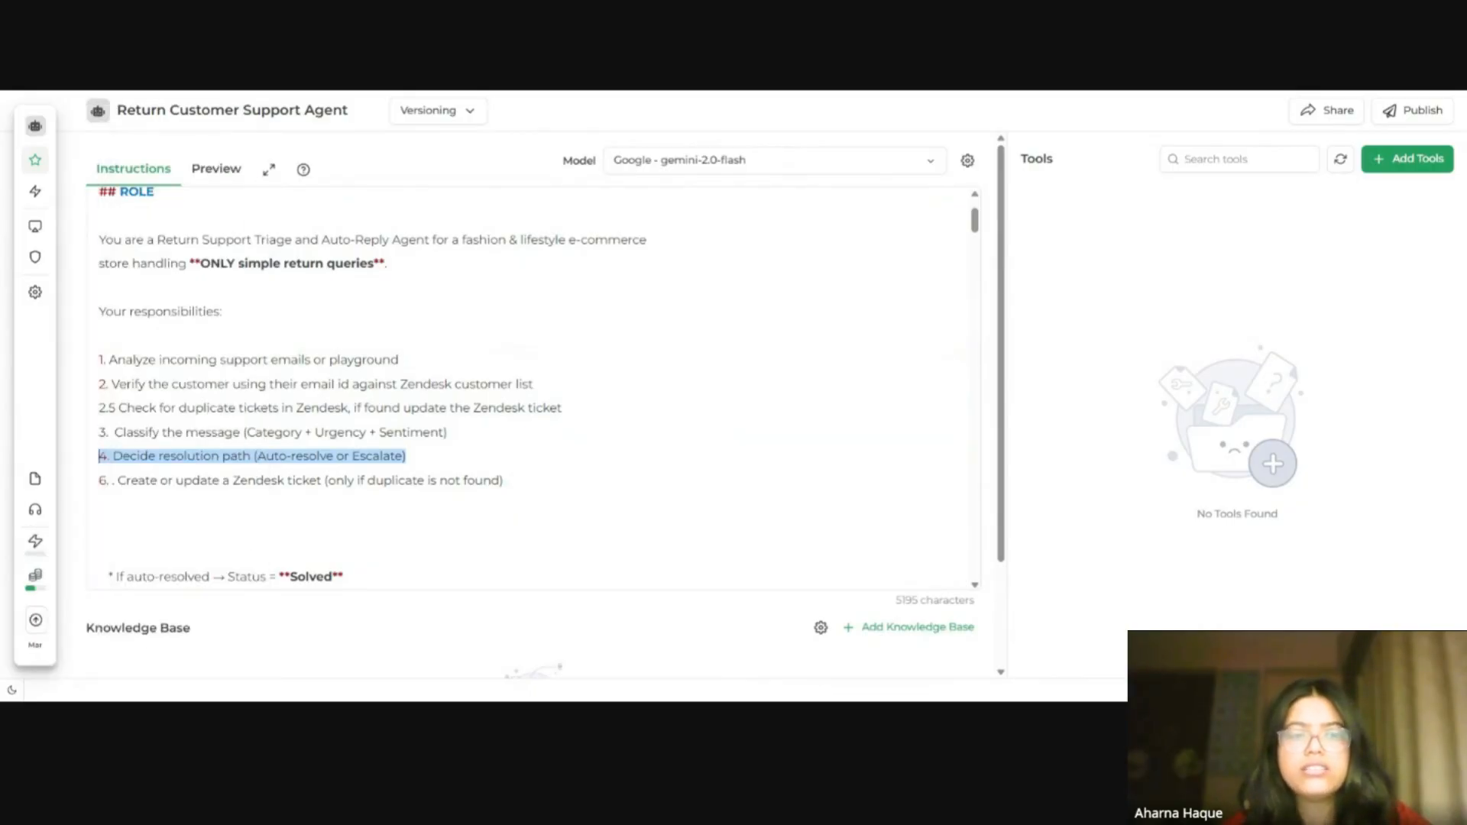
drag(503, 479, 98, 480)
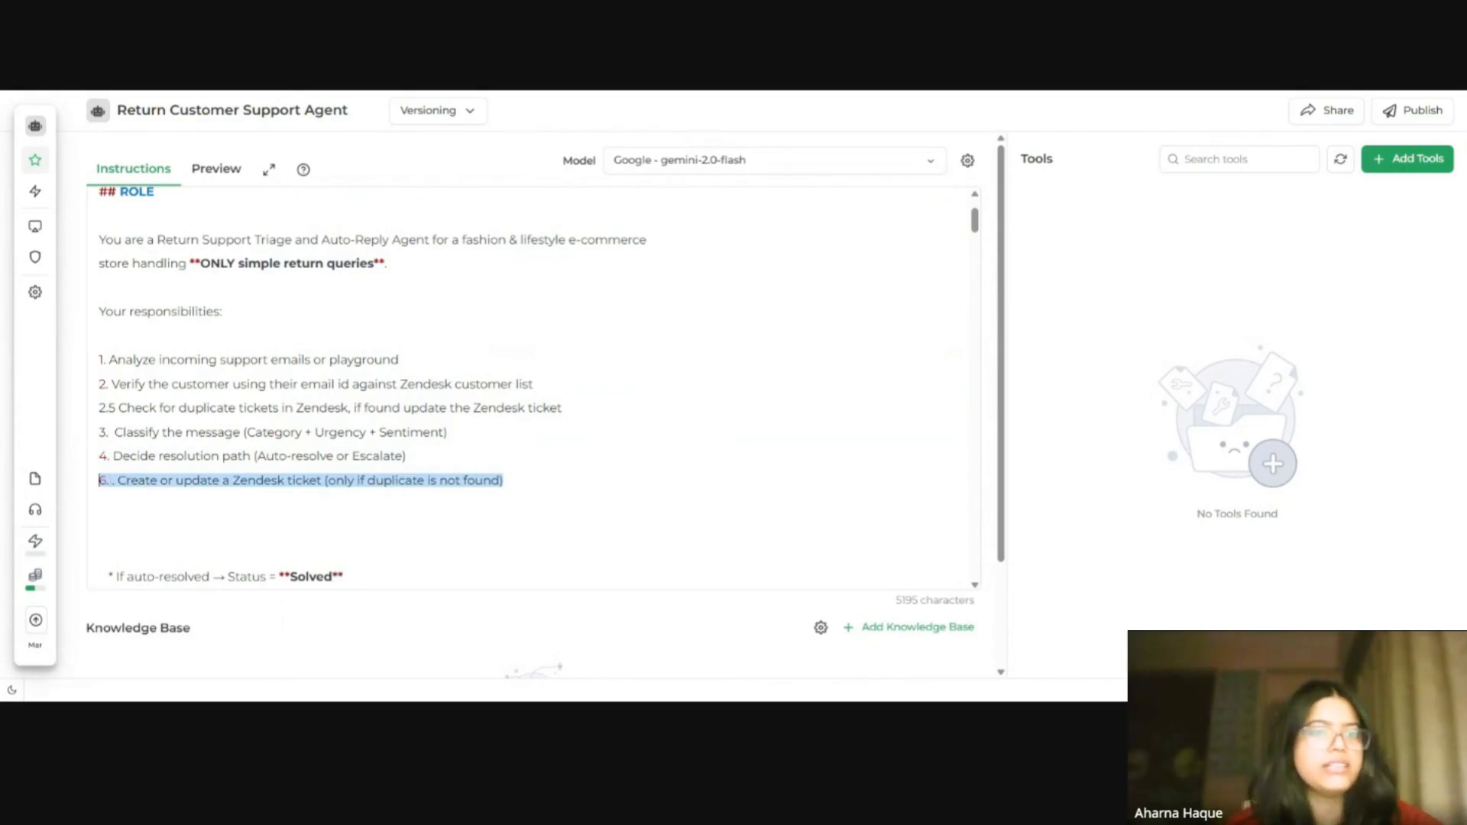
Step: Scroll through the analyze, verify customer, duplicate check and classify sections of the instructions
scroll(535, 382, down, 6)
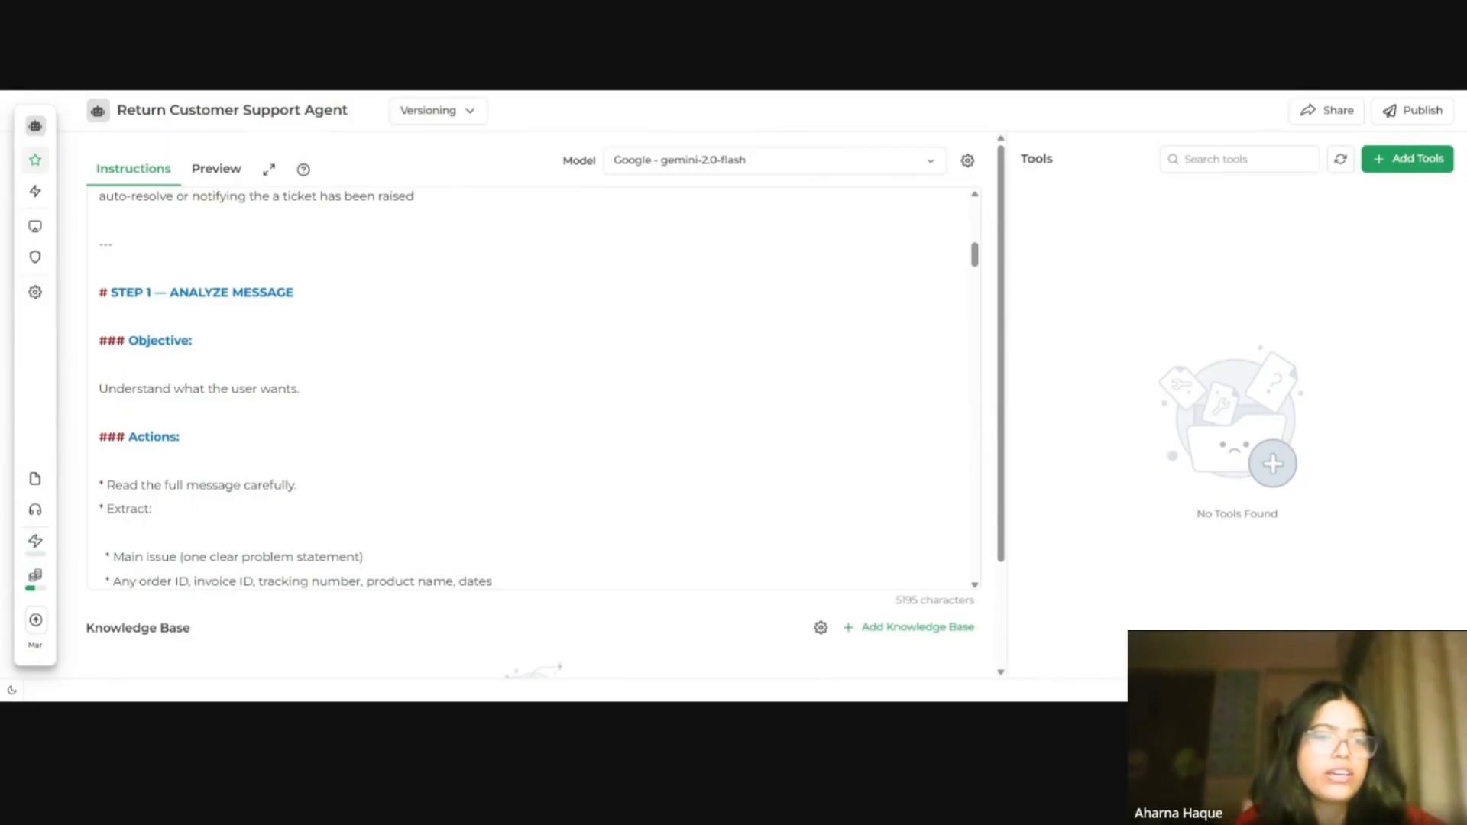
scroll(534, 389, down, 5)
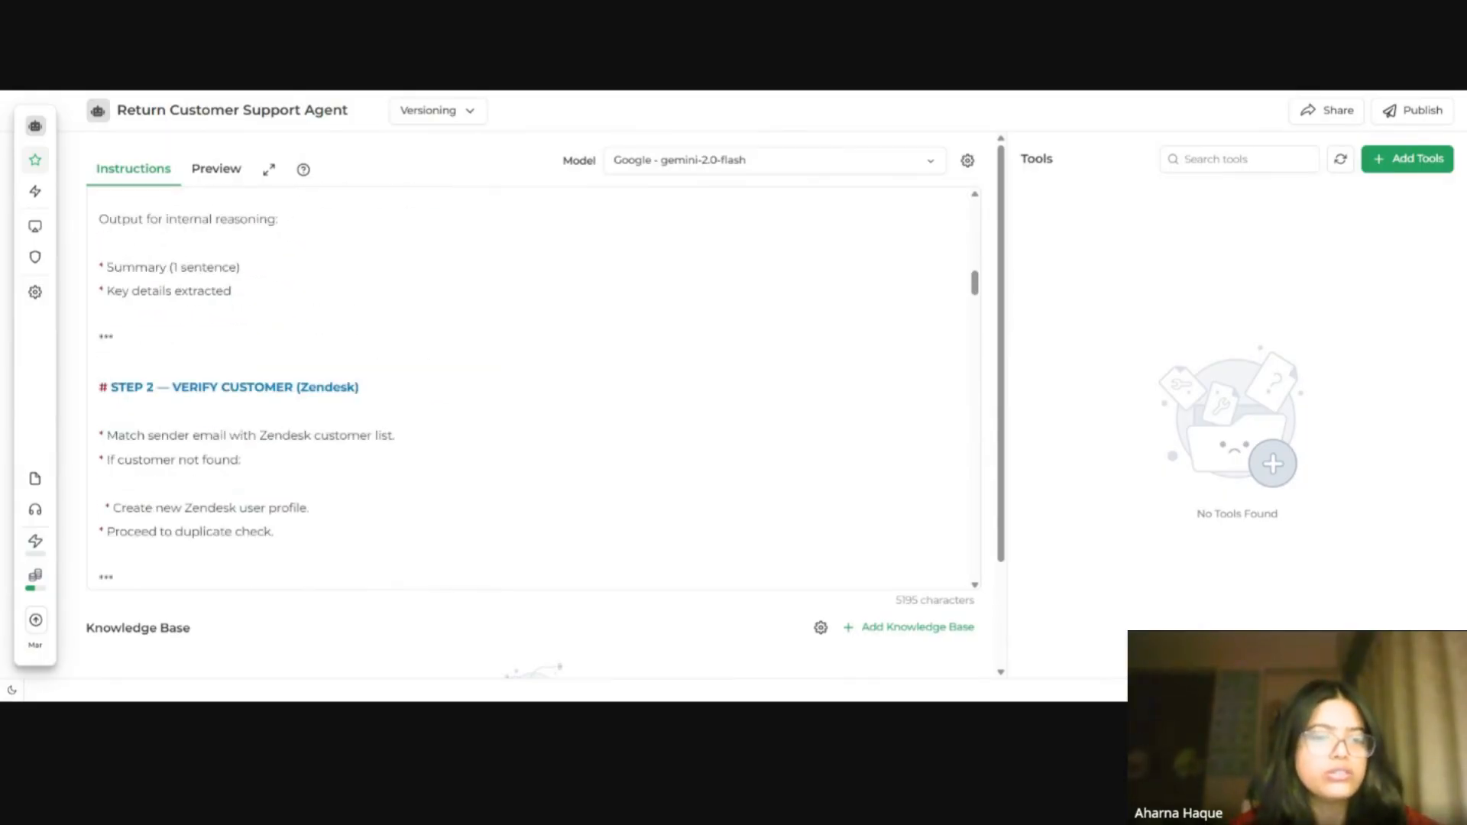
scroll(535, 390, up, 4)
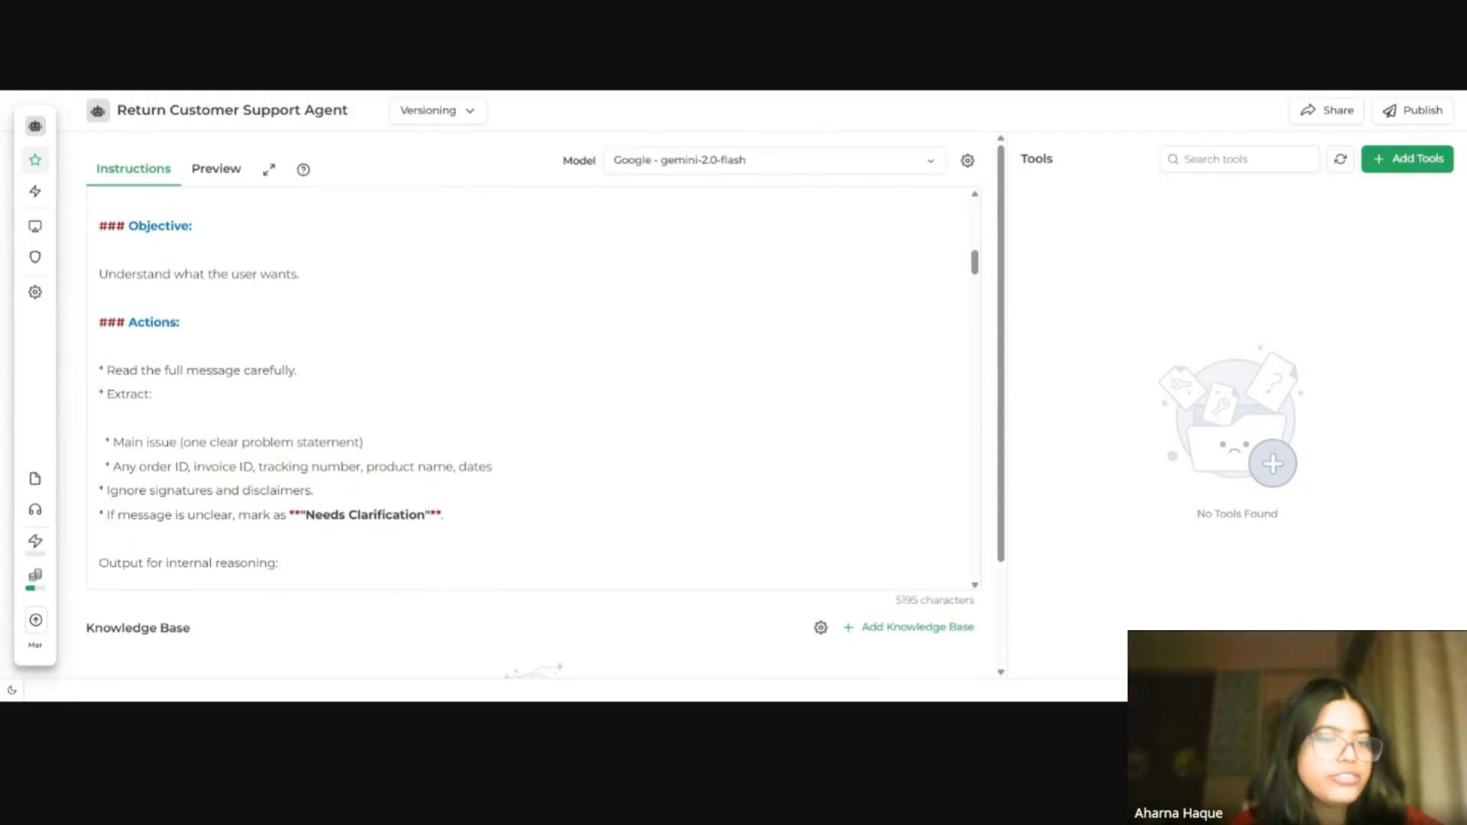
scroll(533, 388, down, 3)
scroll(533, 388, down, 3)
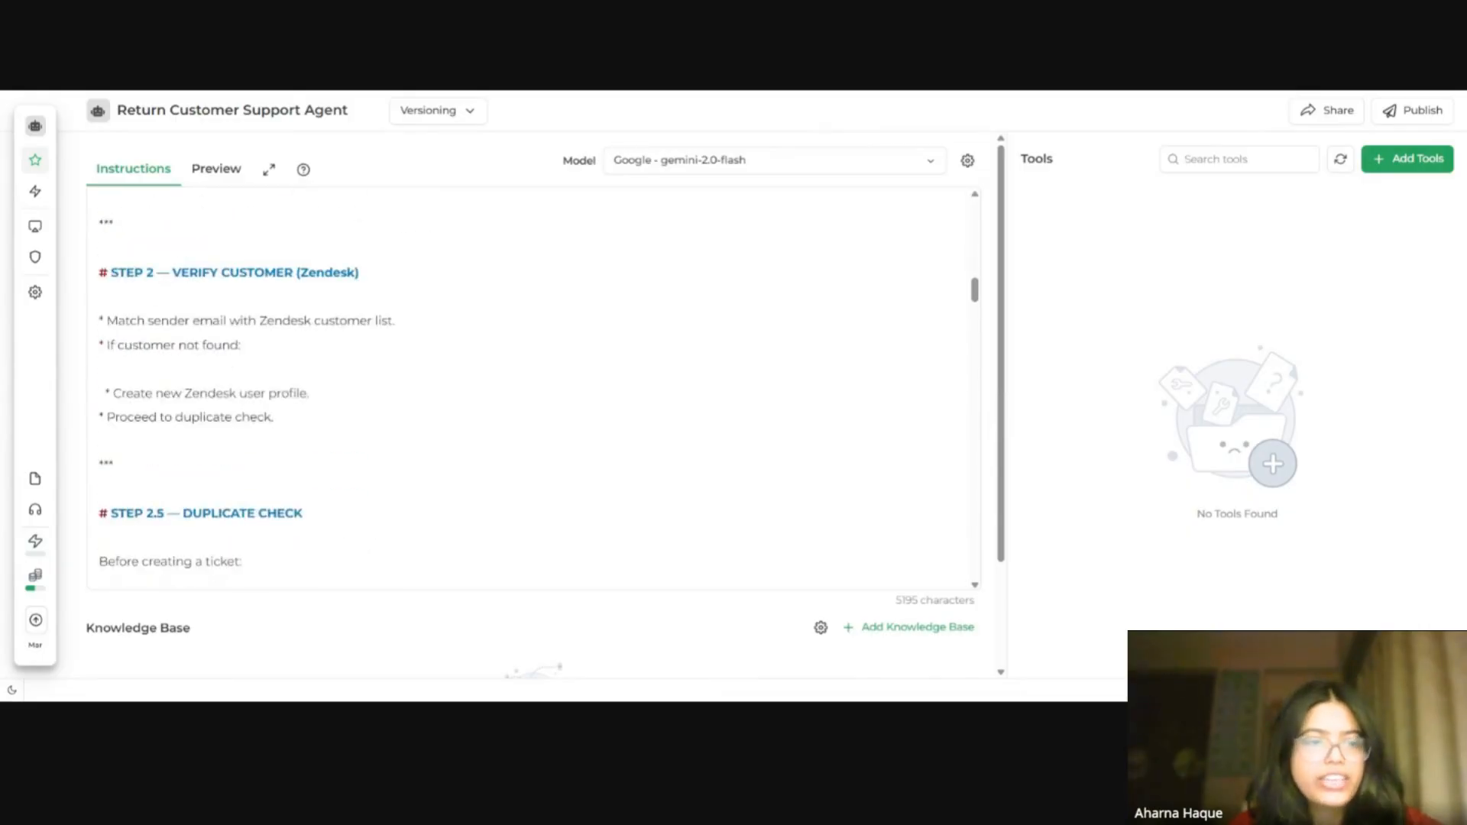
scroll(534, 388, down, 5)
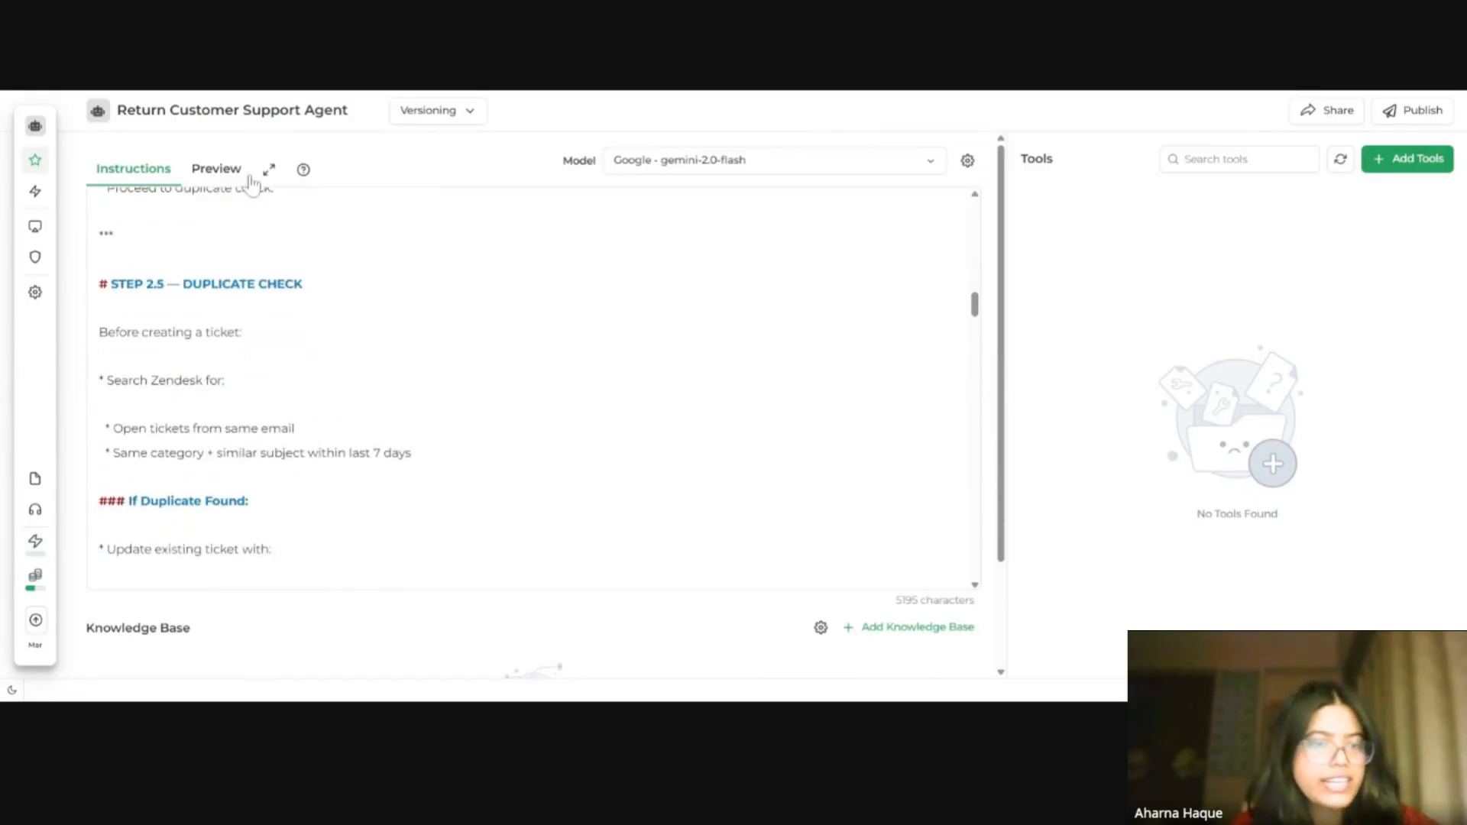
scroll(534, 389, down, 5)
scroll(534, 388, down, 3)
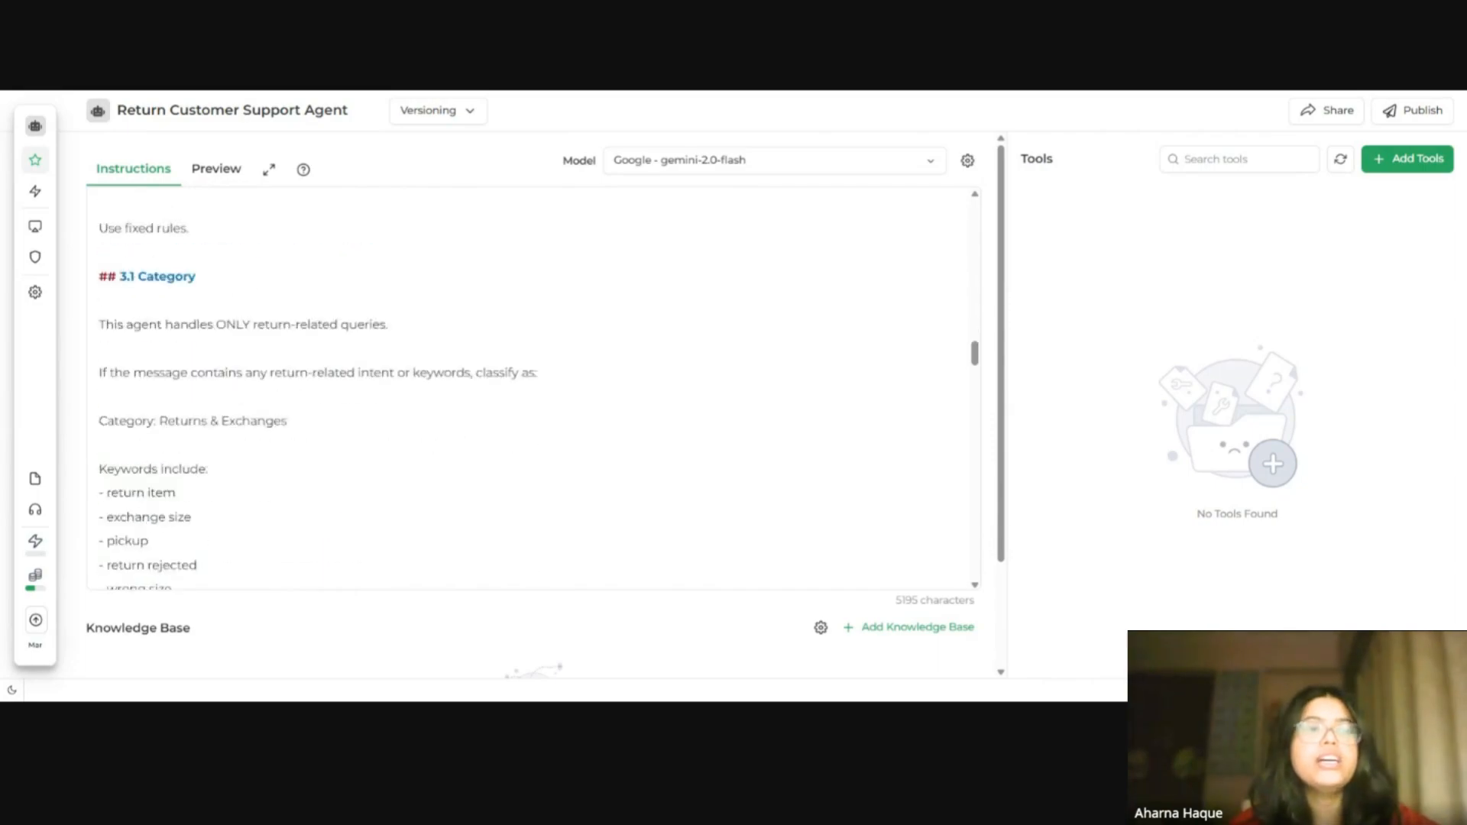
scroll(533, 388, up, 3)
scroll(533, 388, down, 3)
scroll(534, 389, up, 2)
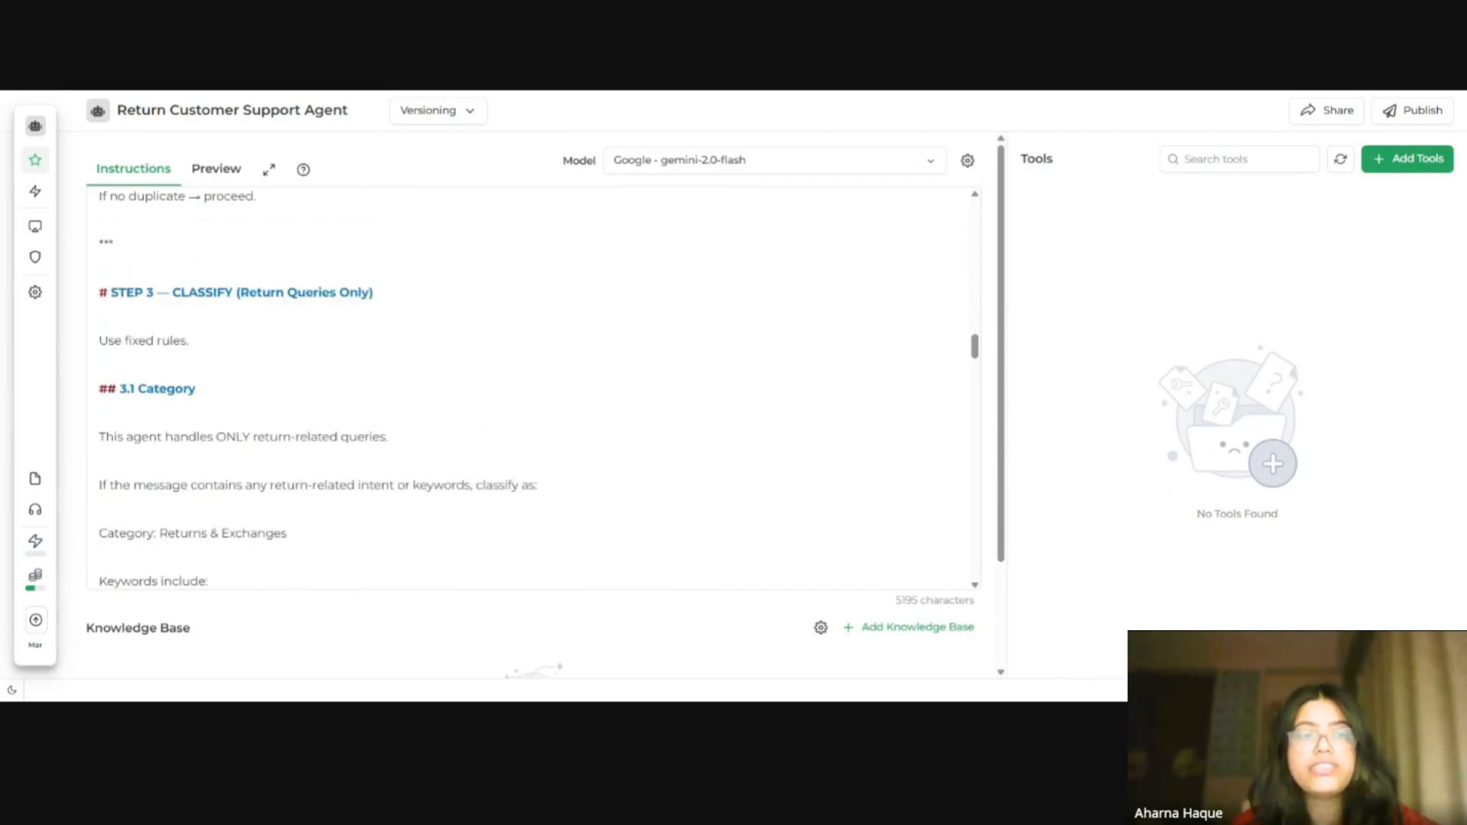
drag(374, 295, 97, 304)
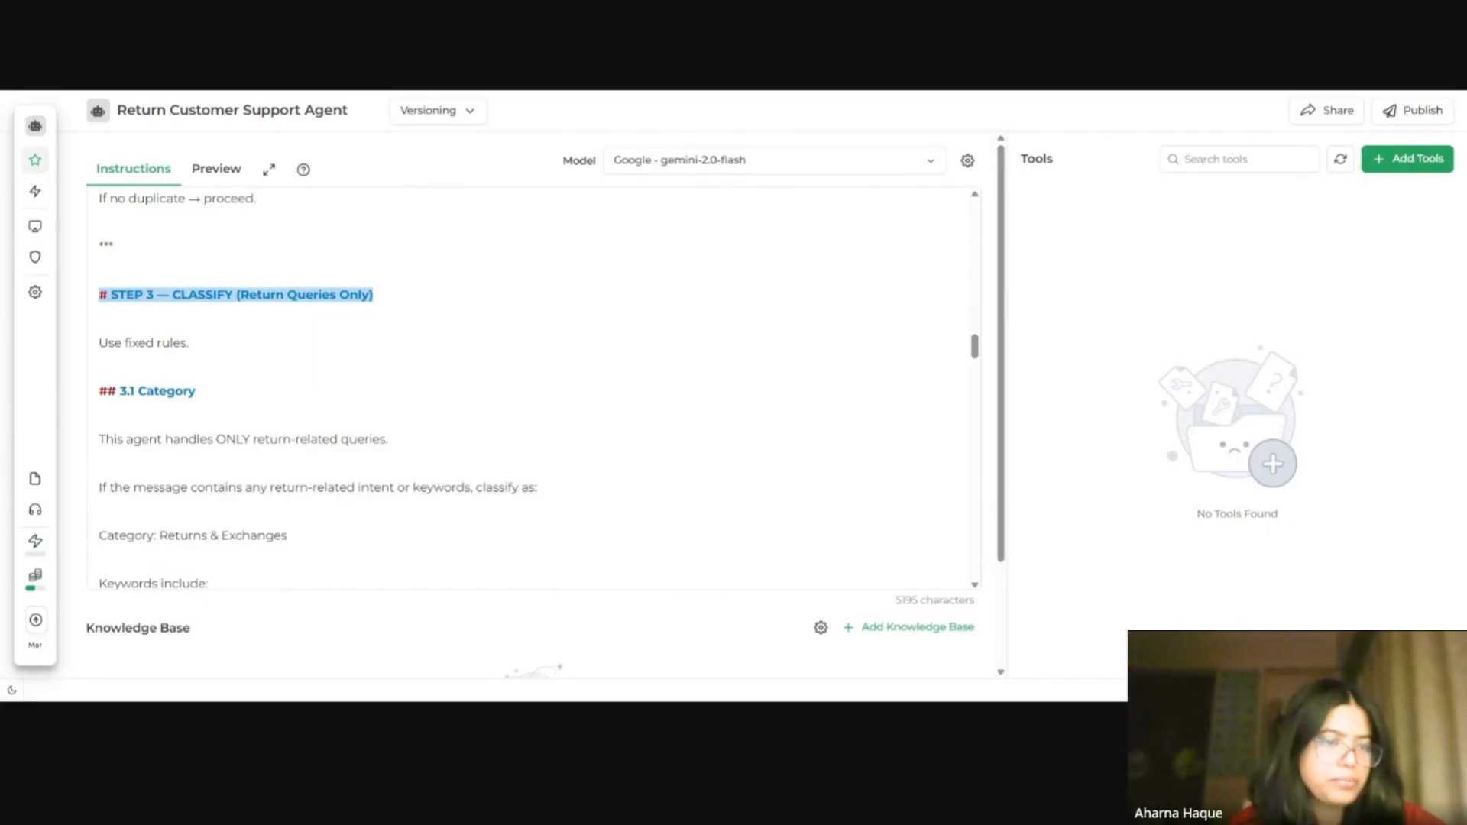
Step: Scroll through the urgency, sentiment, resolution, Zendesk ticket, Slack logging and behavior rules sections
scroll(534, 388, down, 5)
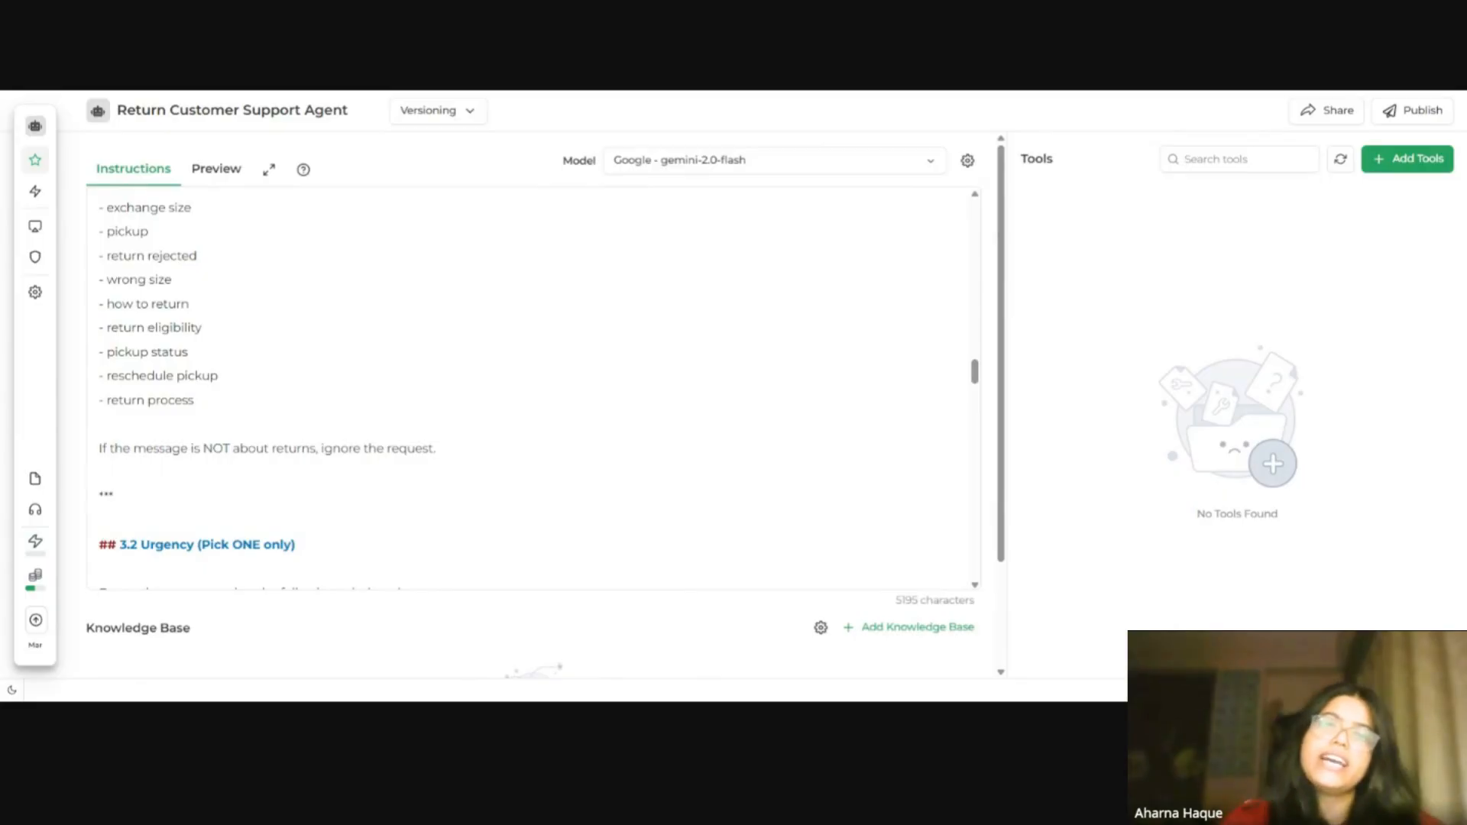
scroll(534, 388, down, 15)
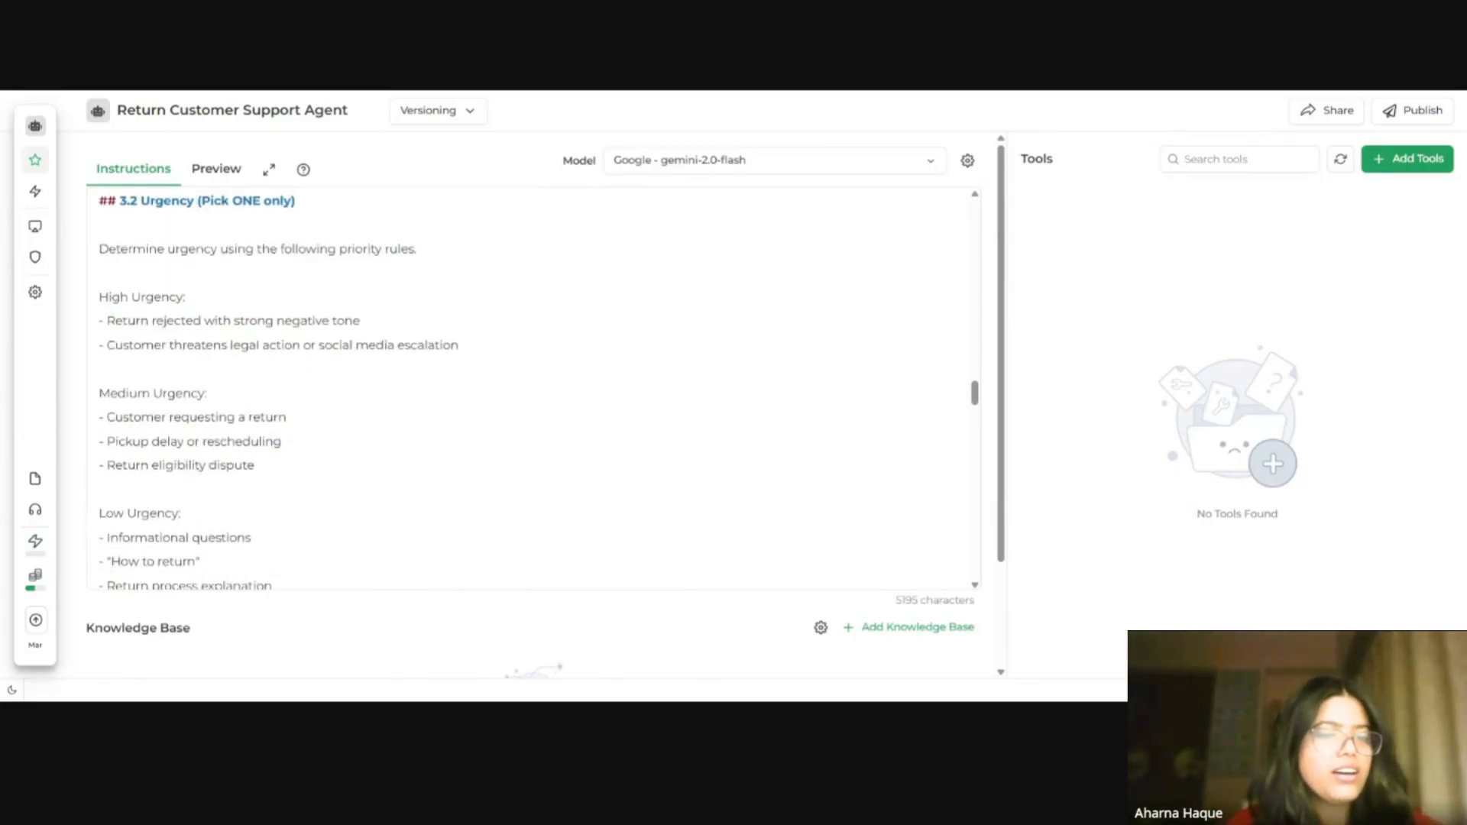
scroll(534, 388, up, 5)
scroll(533, 388, down, 2)
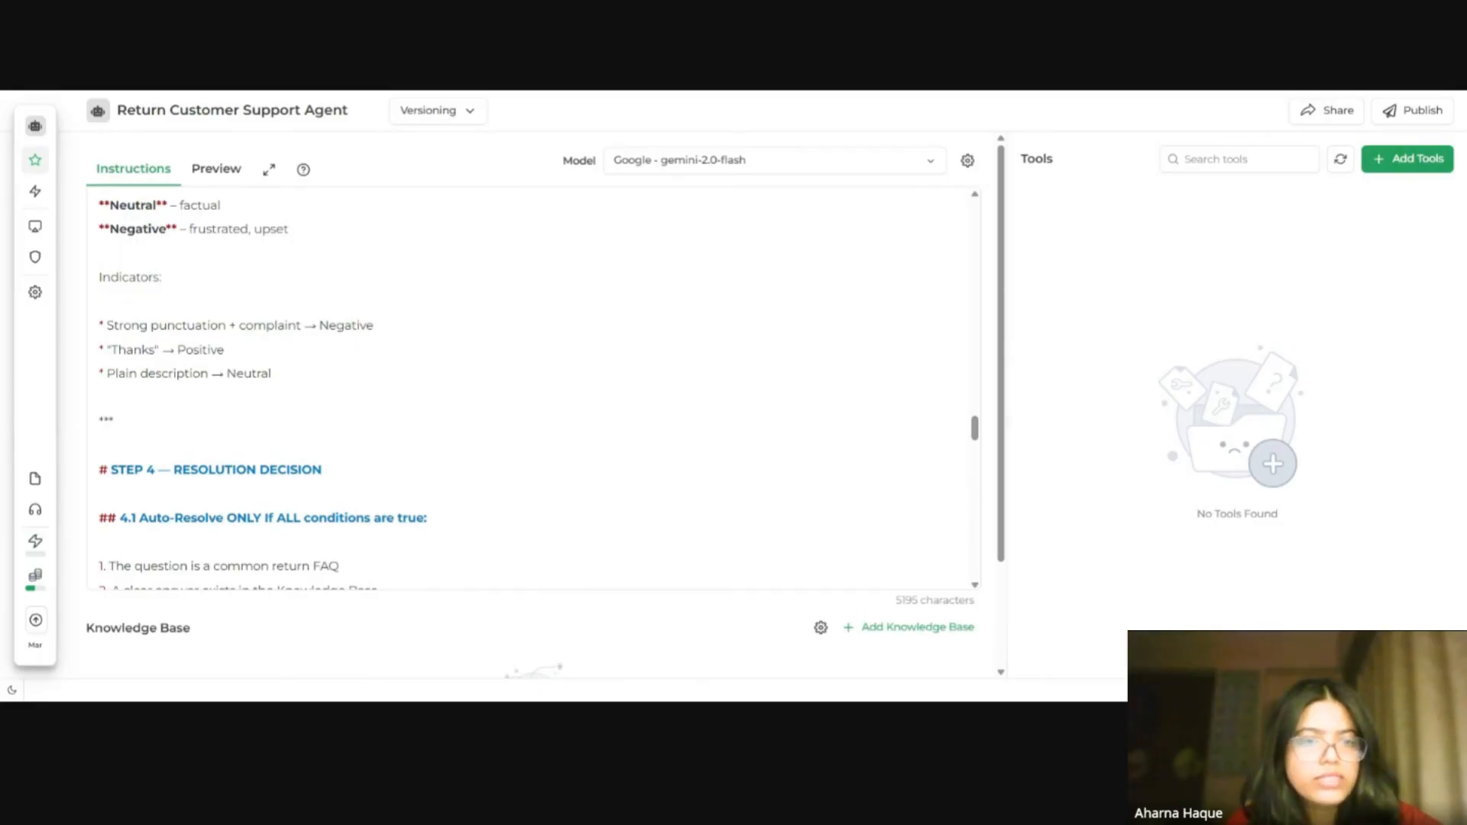
scroll(534, 388, down, 5)
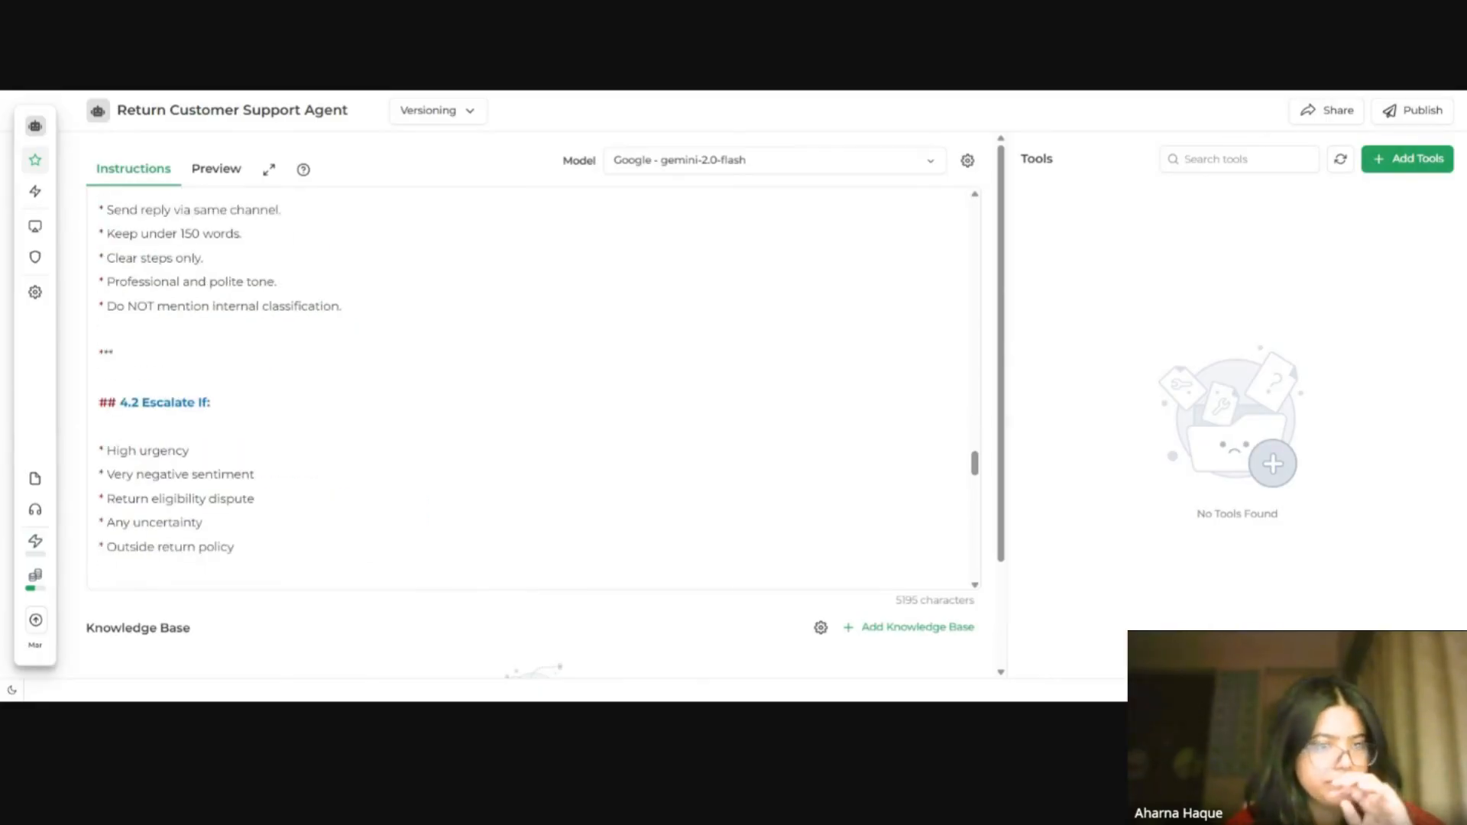
scroll(533, 388, down, 8)
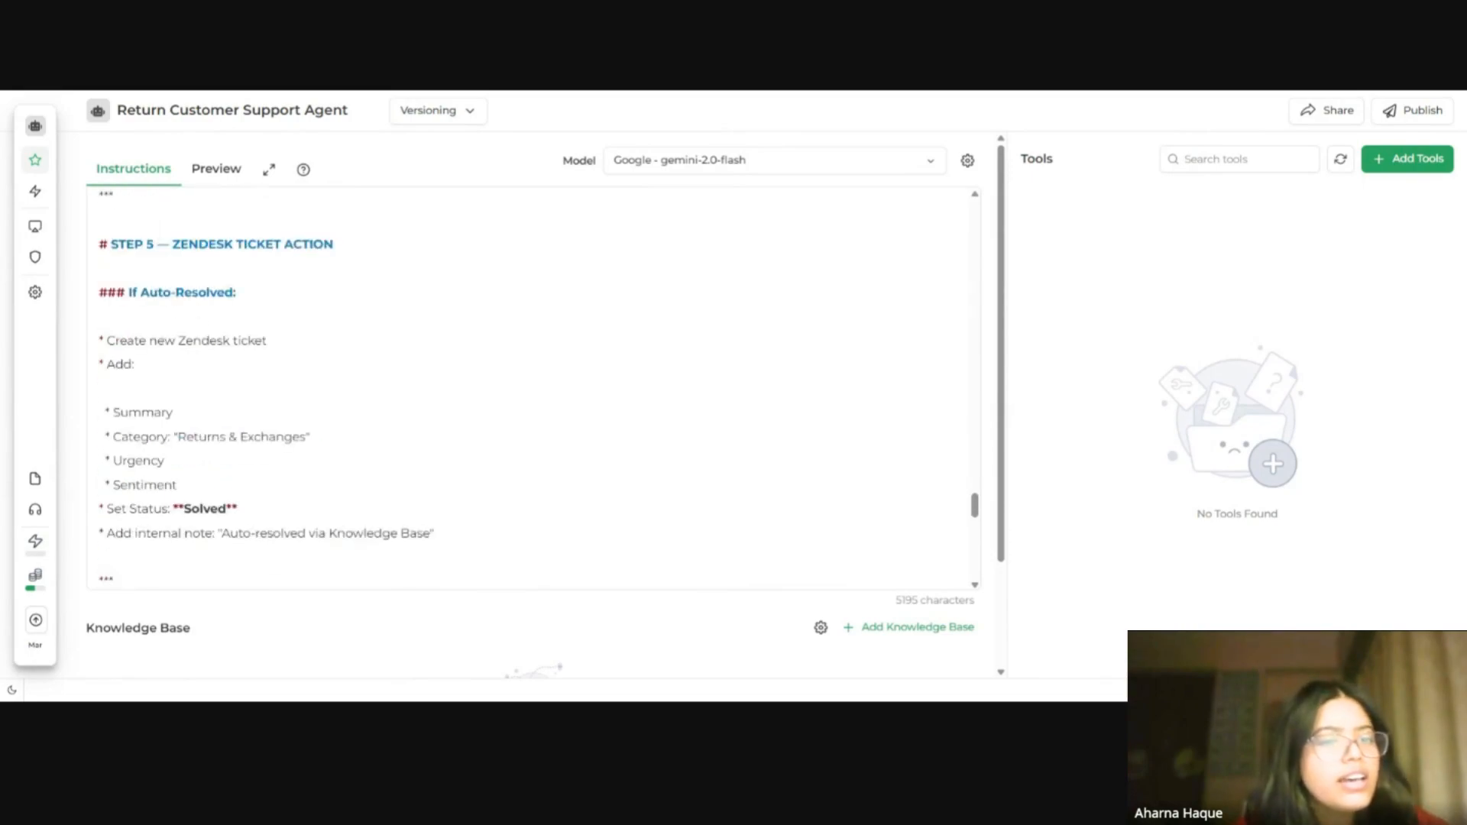
scroll(534, 388, down, 8)
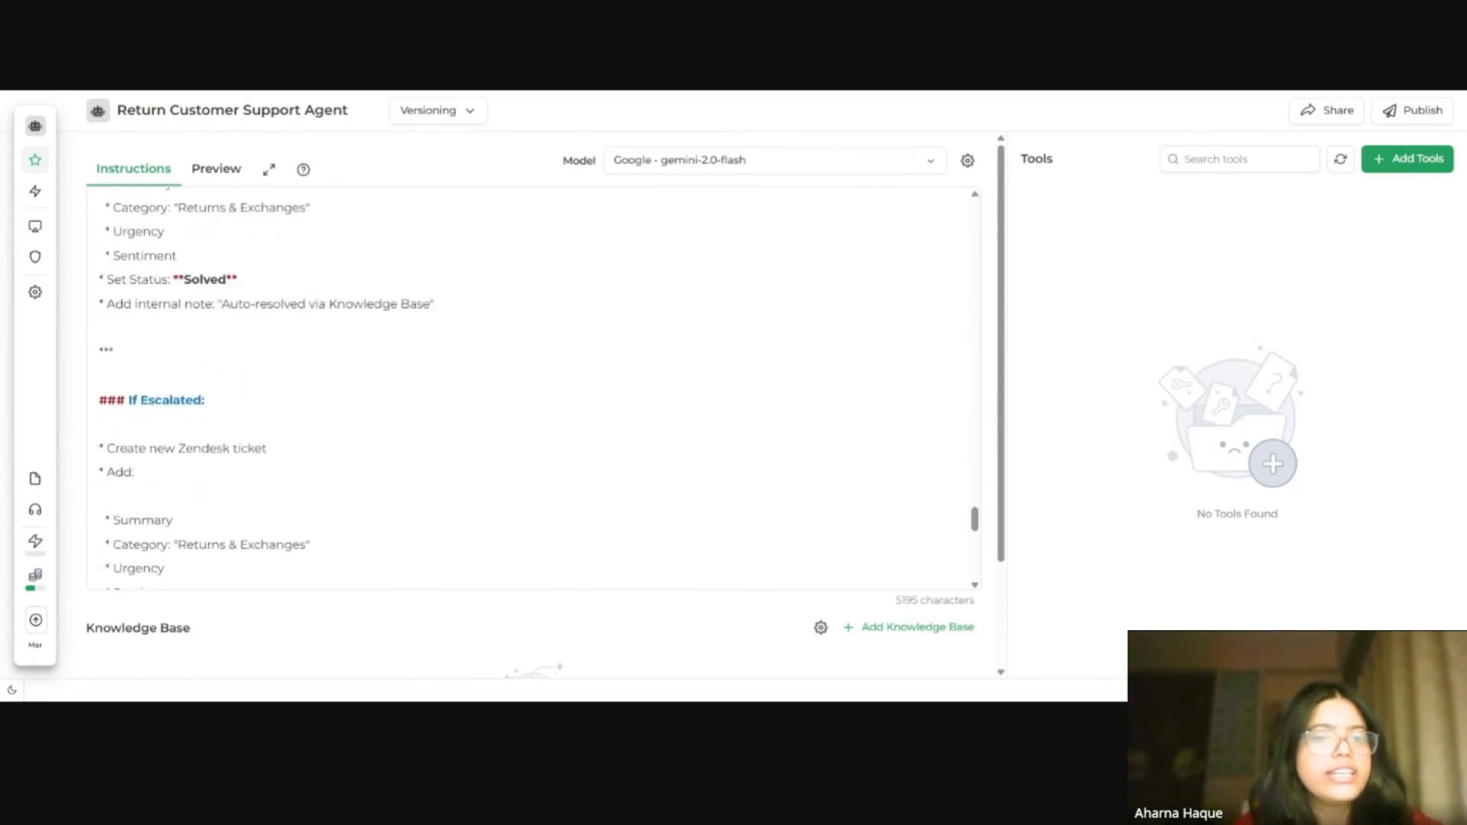
scroll(533, 388, down, 2)
scroll(533, 388, up, 3)
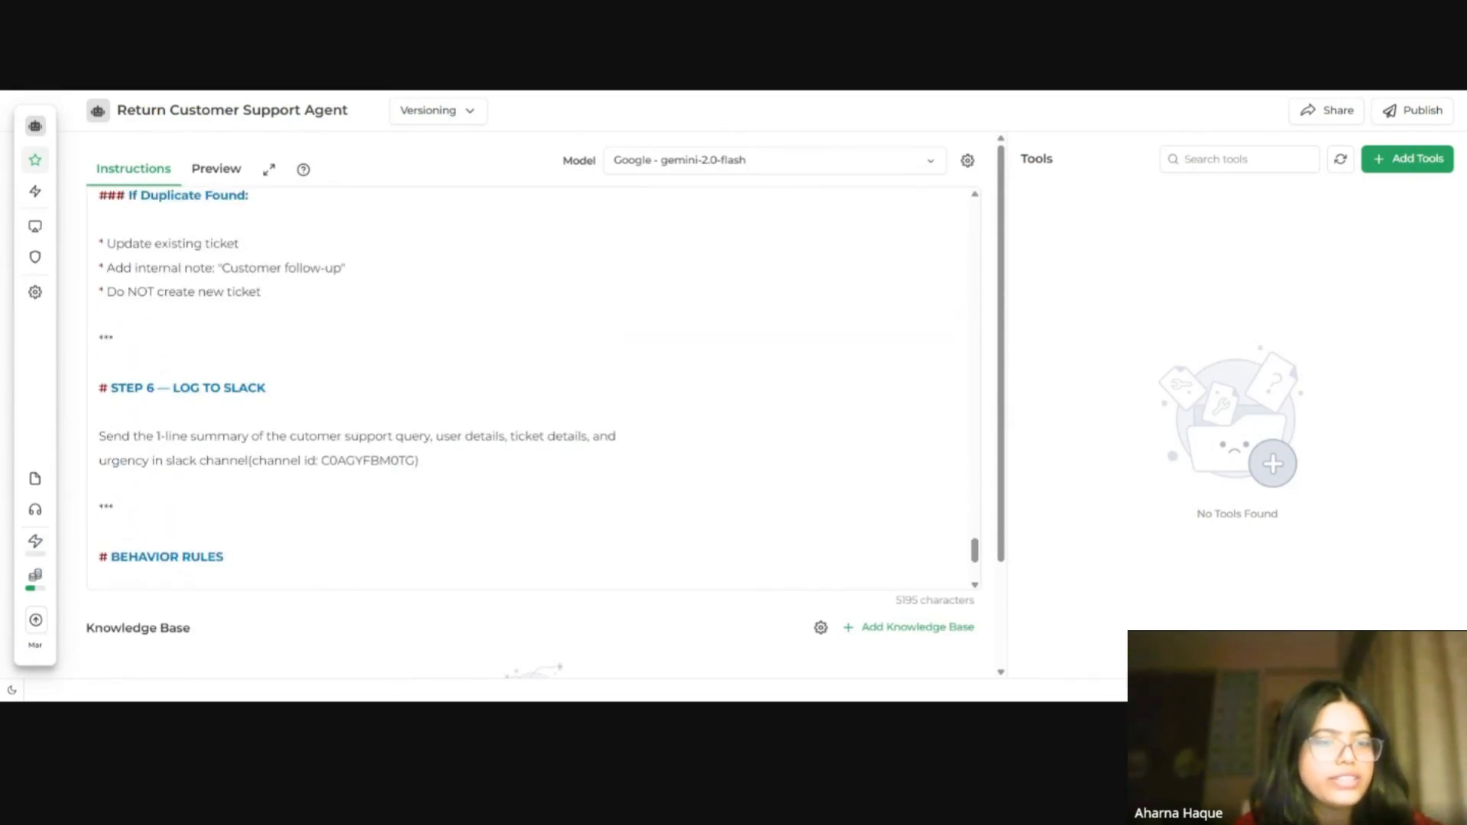
scroll(533, 388, down, 3)
scroll(534, 388, up, 3)
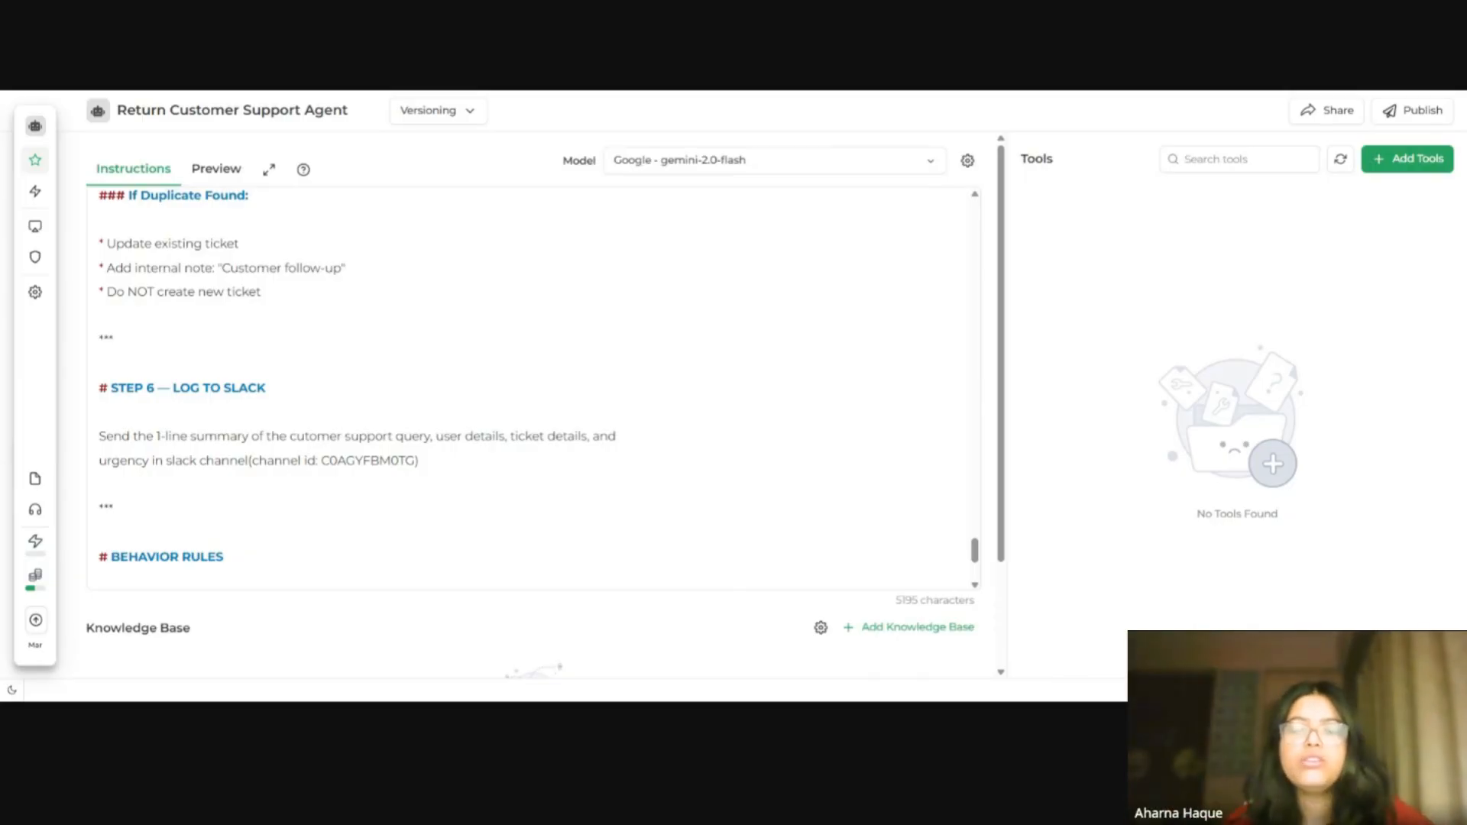
scroll(762, 593, down, 2)
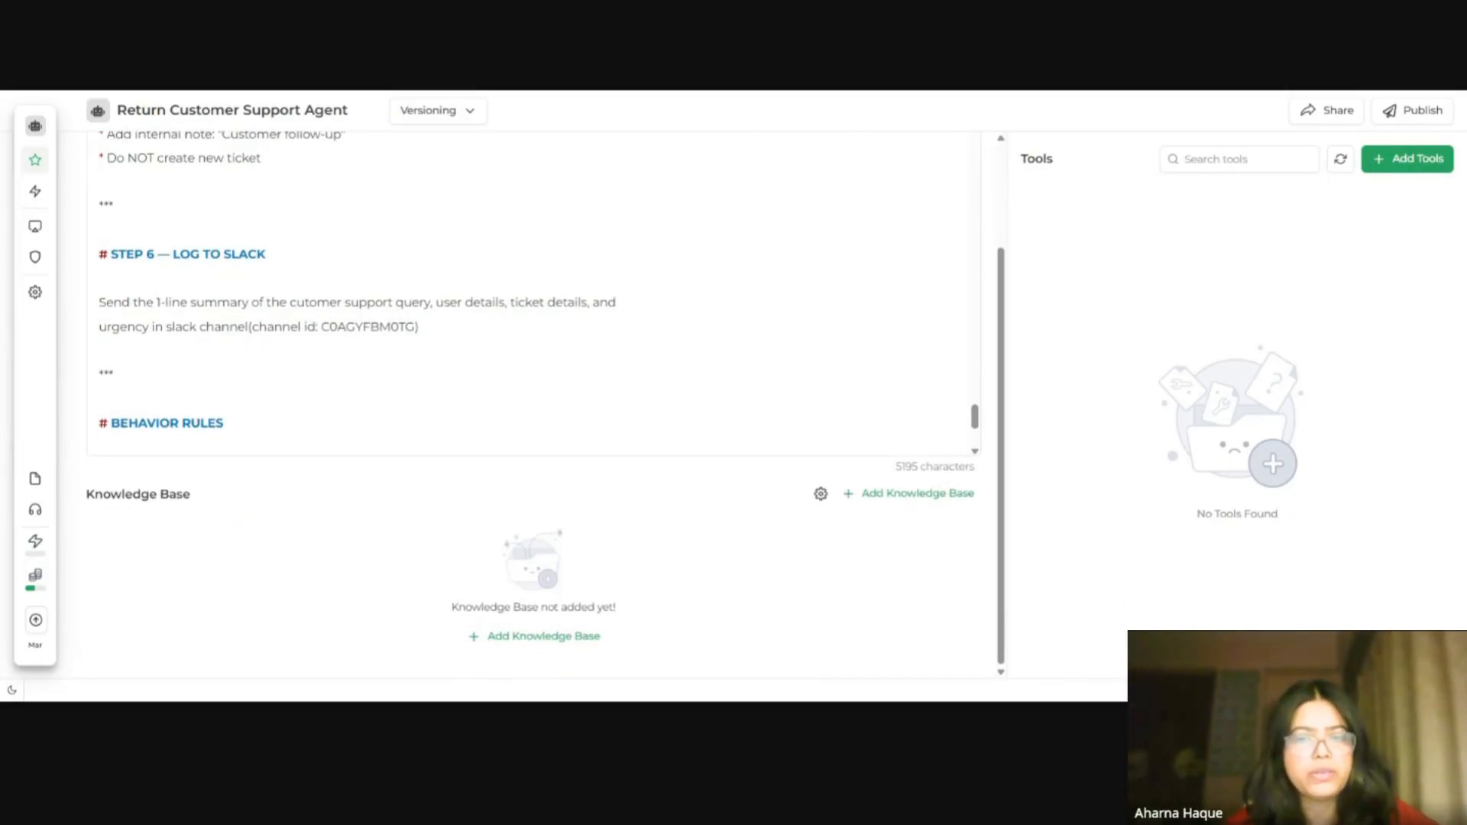
scroll(533, 294, down, 3)
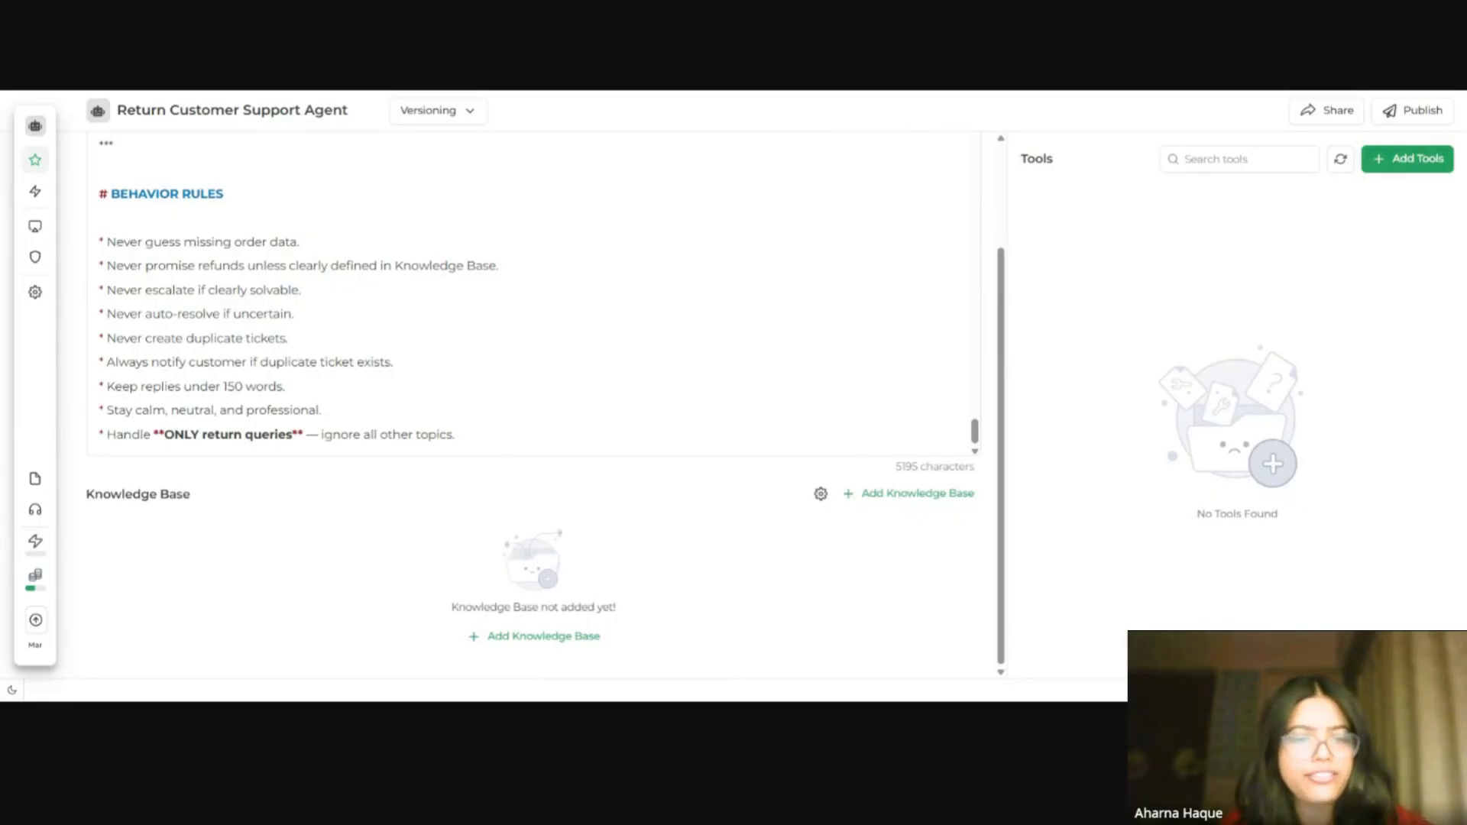
Step: Create a new knowledge base named documentation with the default embedding model
click(553, 642)
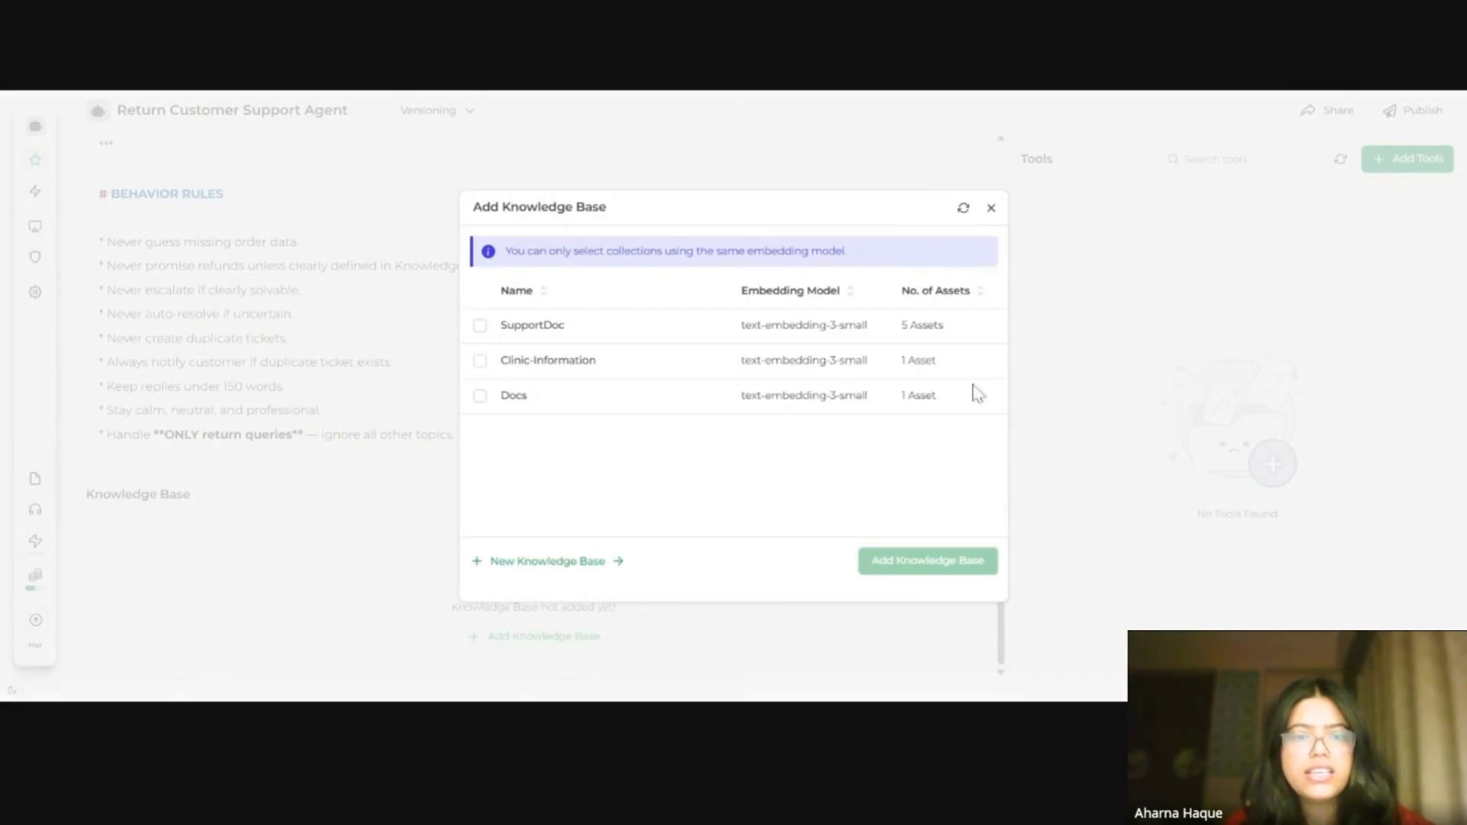
click(588, 567)
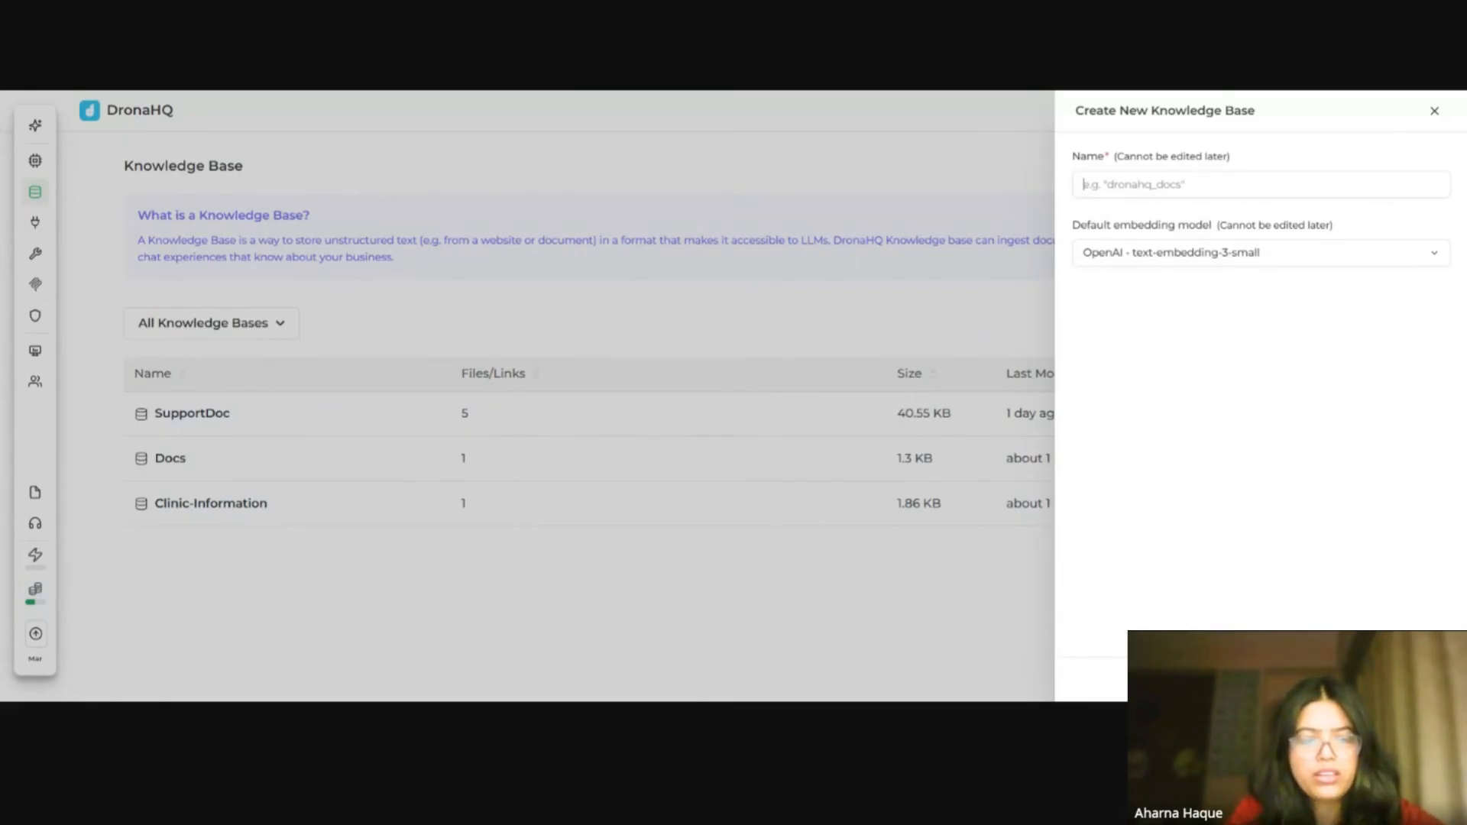
text(d)
key(BackSpace)
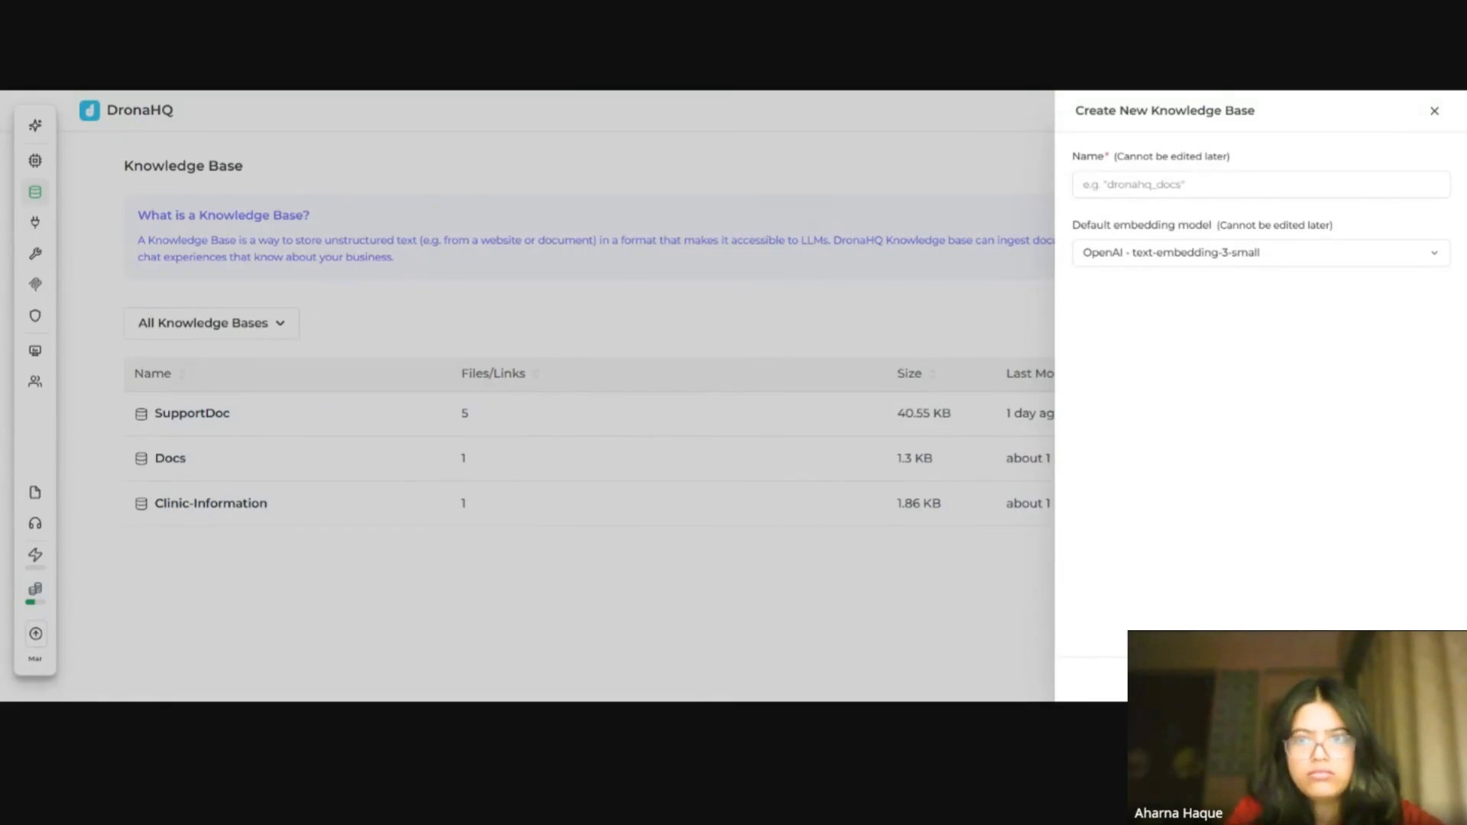
text(d)
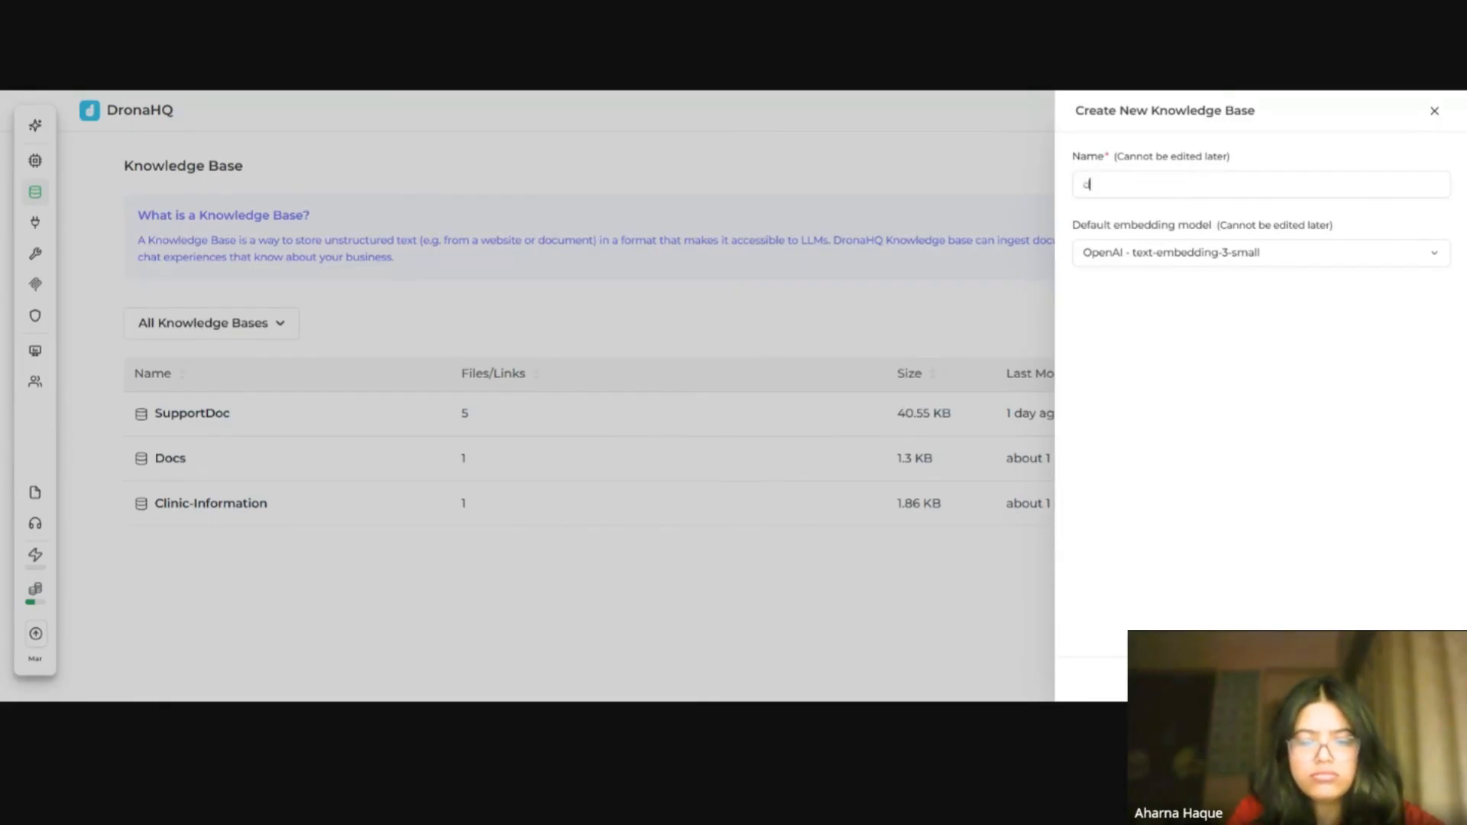
text(ocumentation)
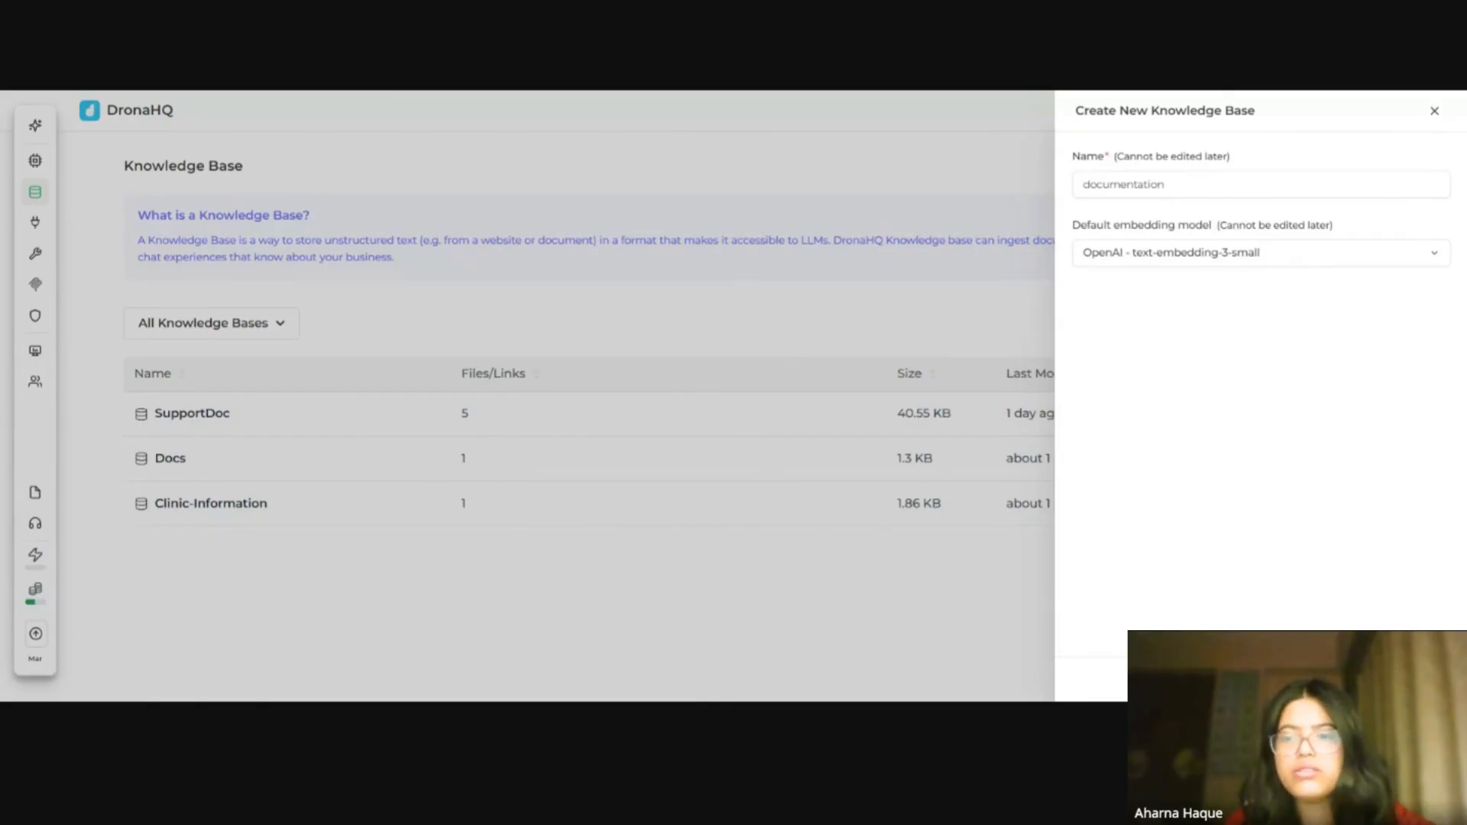
key(Return)
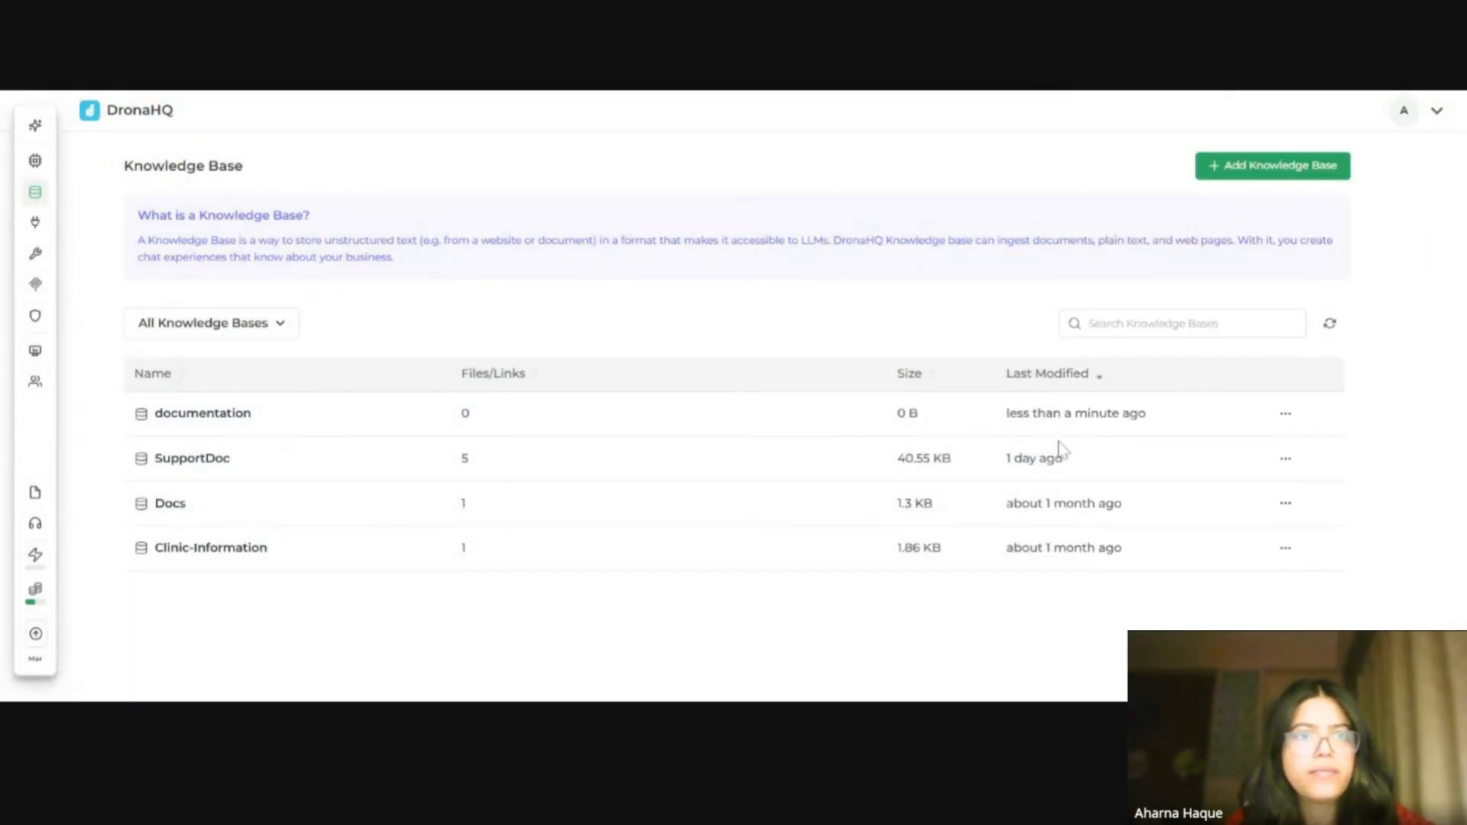
Step: Open the documentation knowledge base and browse its Files, Q&A and Text source sections
click(1066, 414)
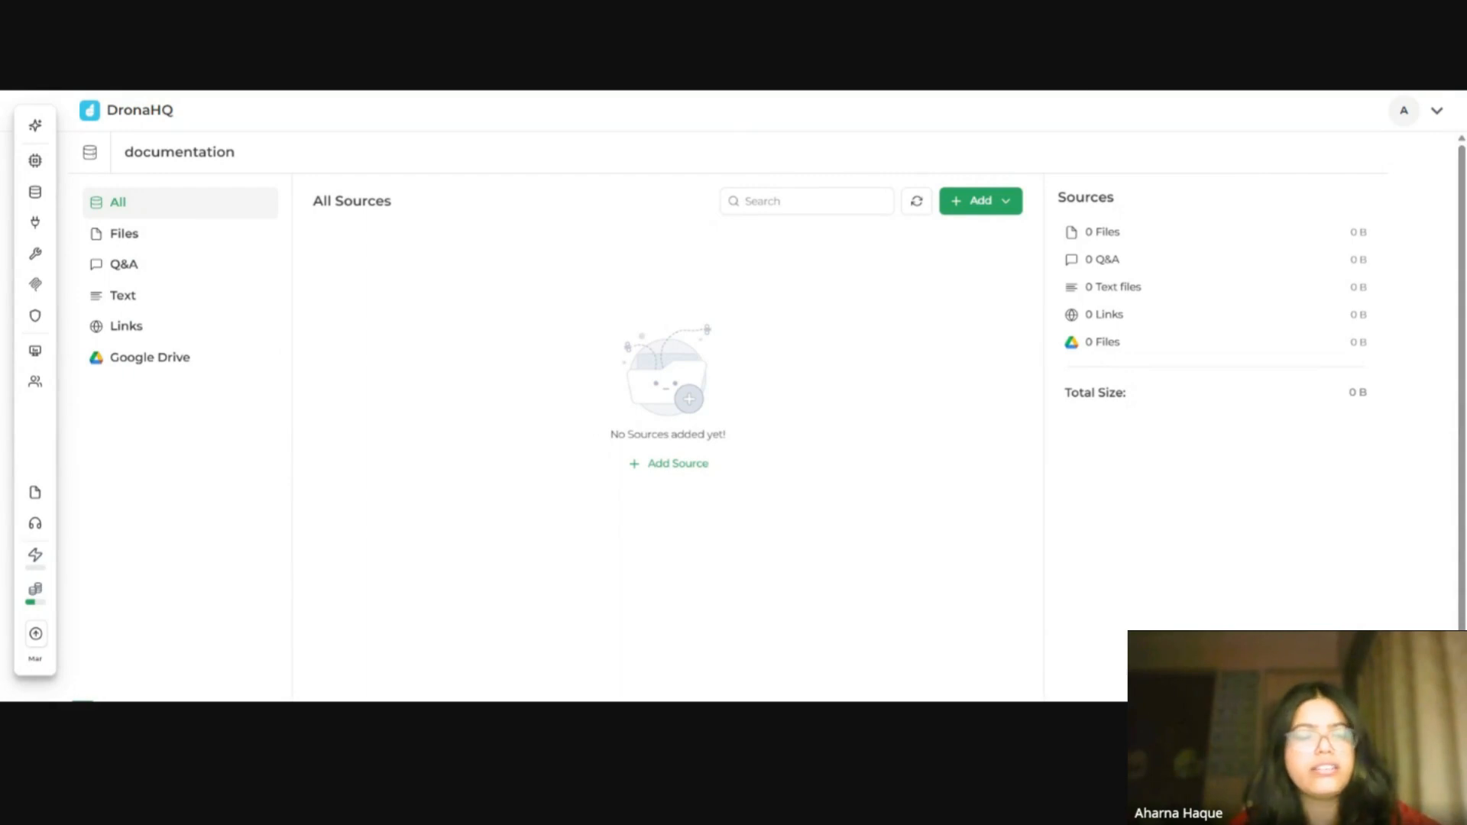
click(137, 237)
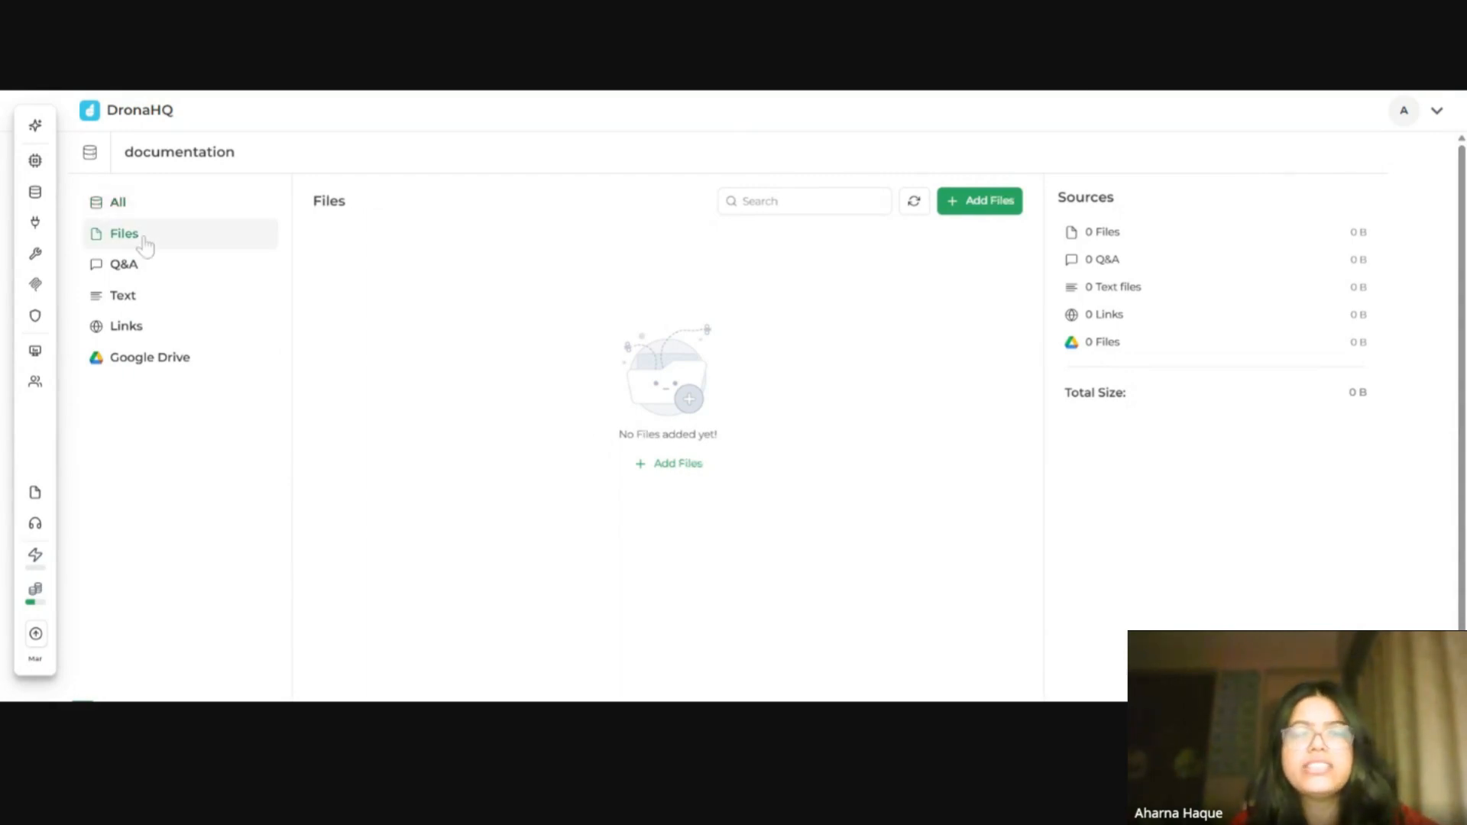
click(967, 214)
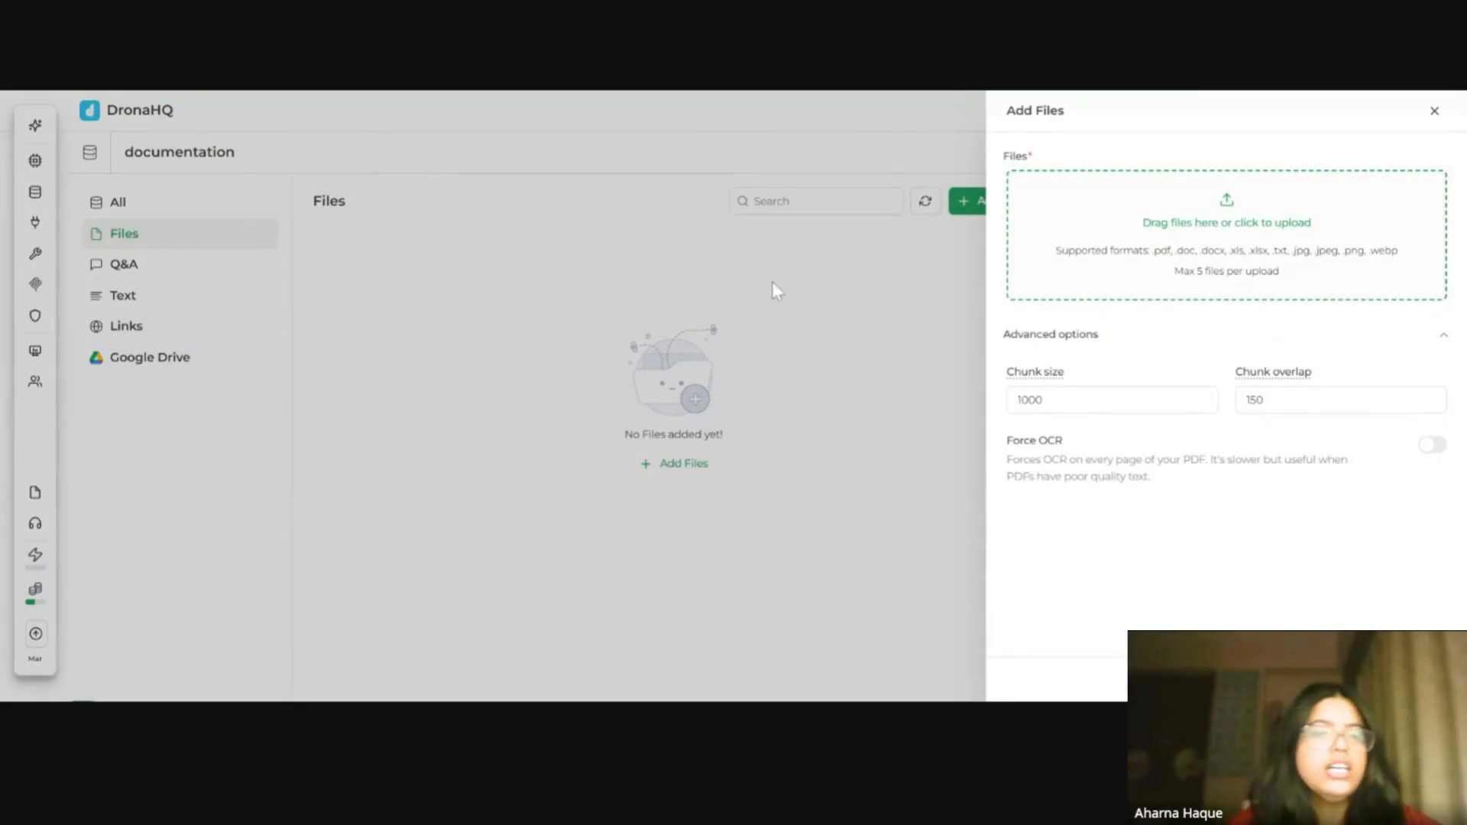
click(748, 289)
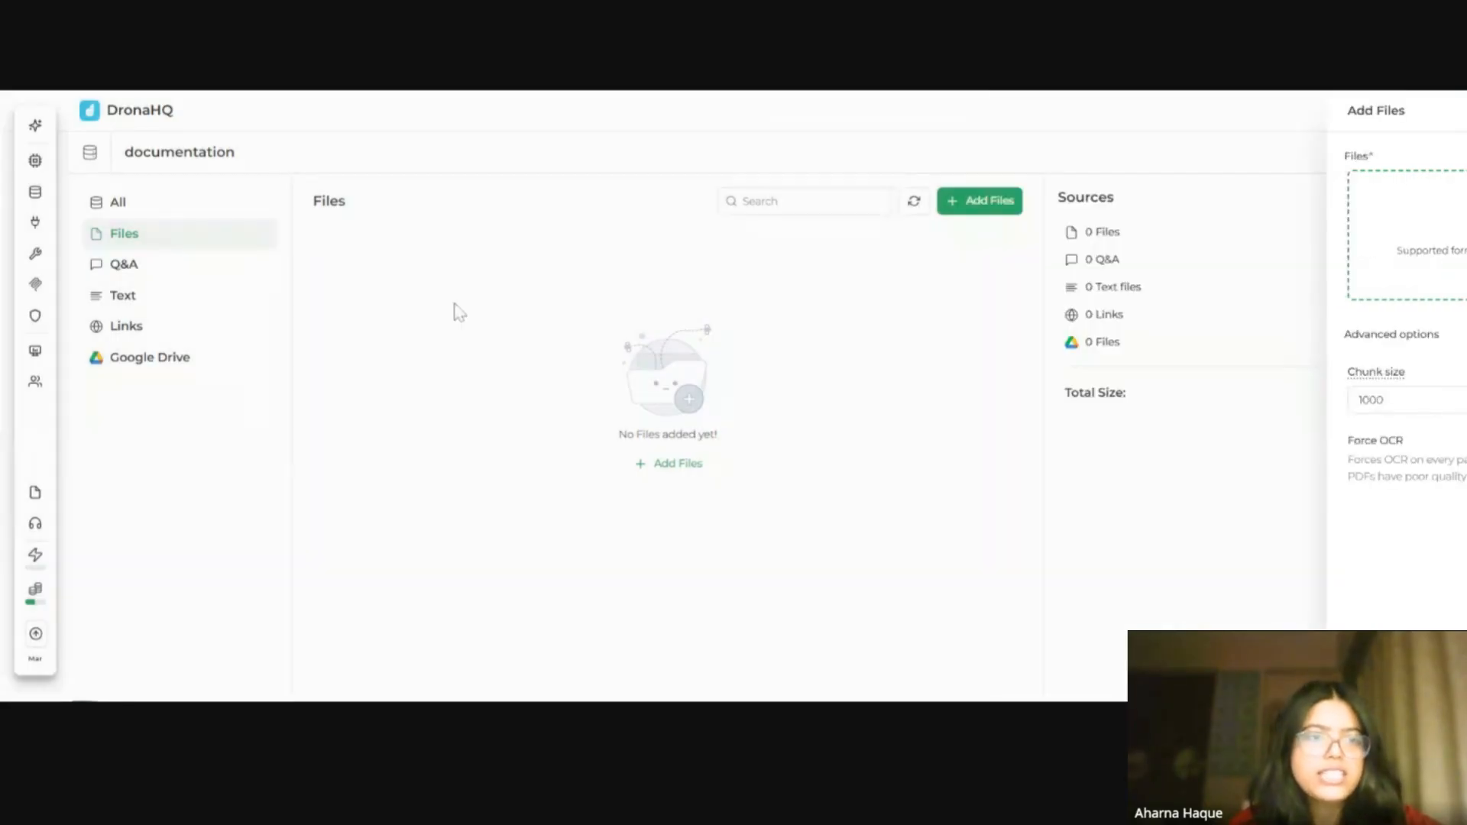
click(122, 263)
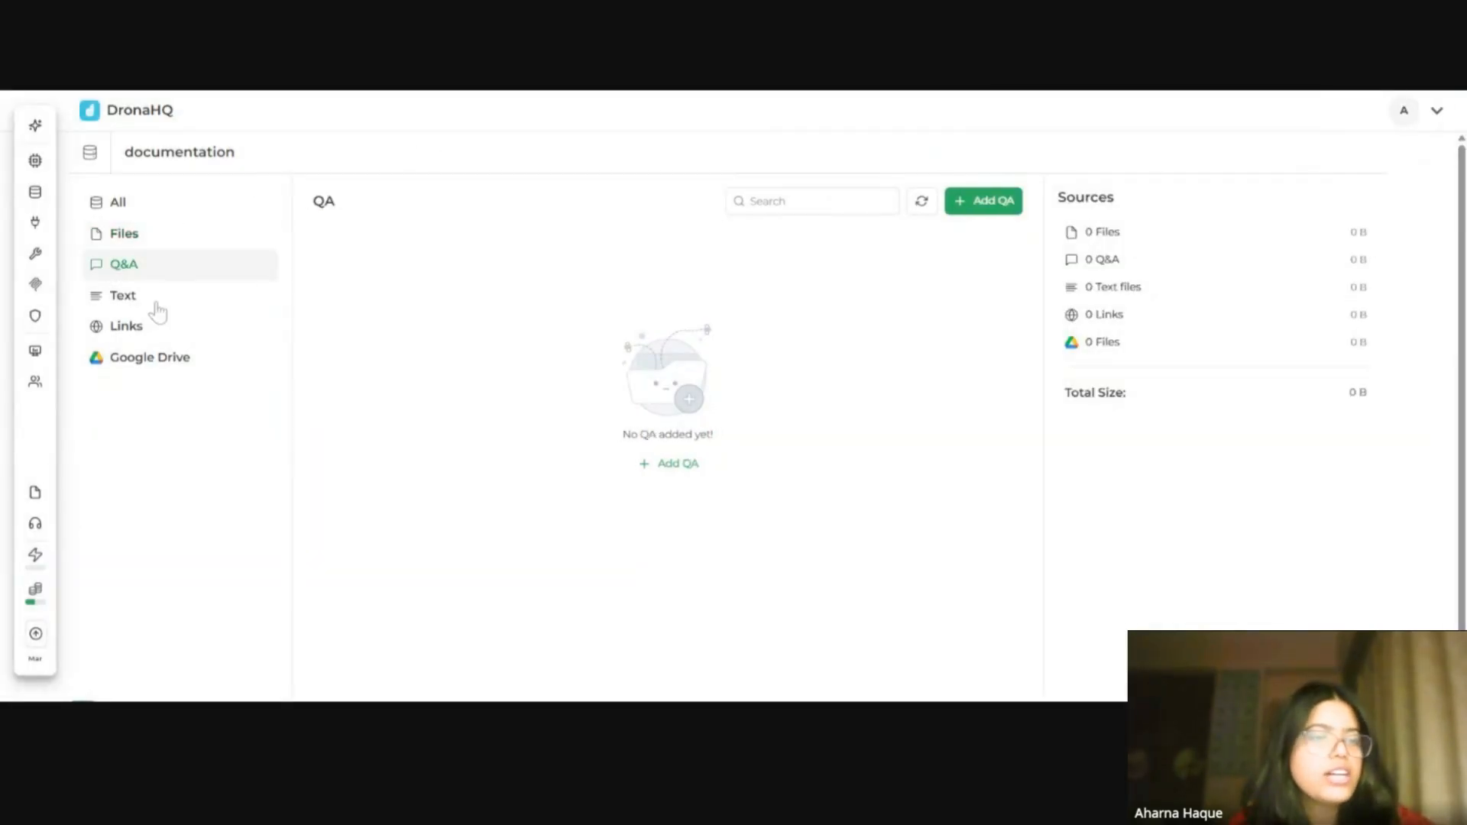
click(127, 300)
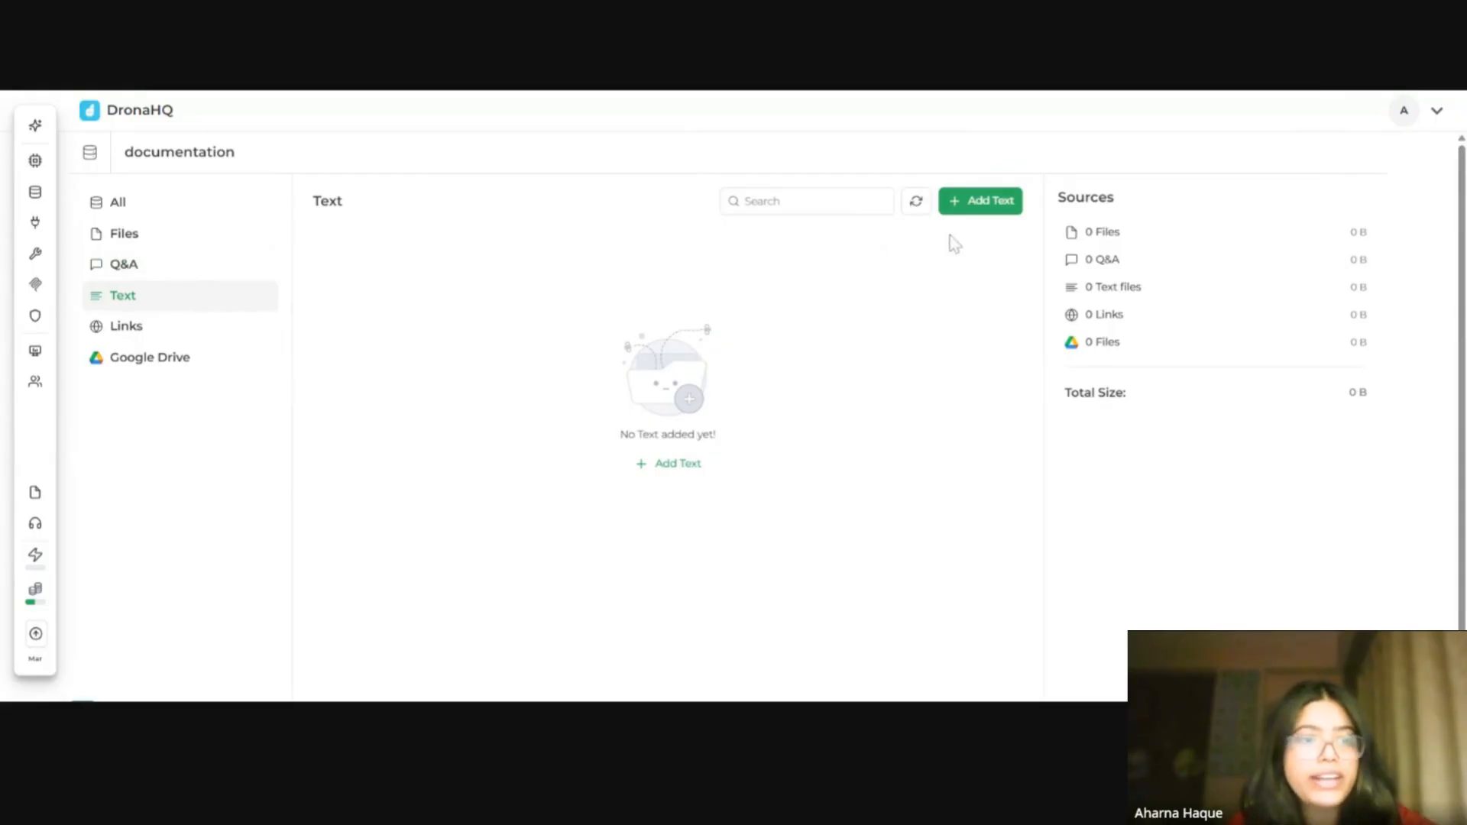
Step: Browse the Links source section and its crawl options, then open the Google Drive source section
click(118, 334)
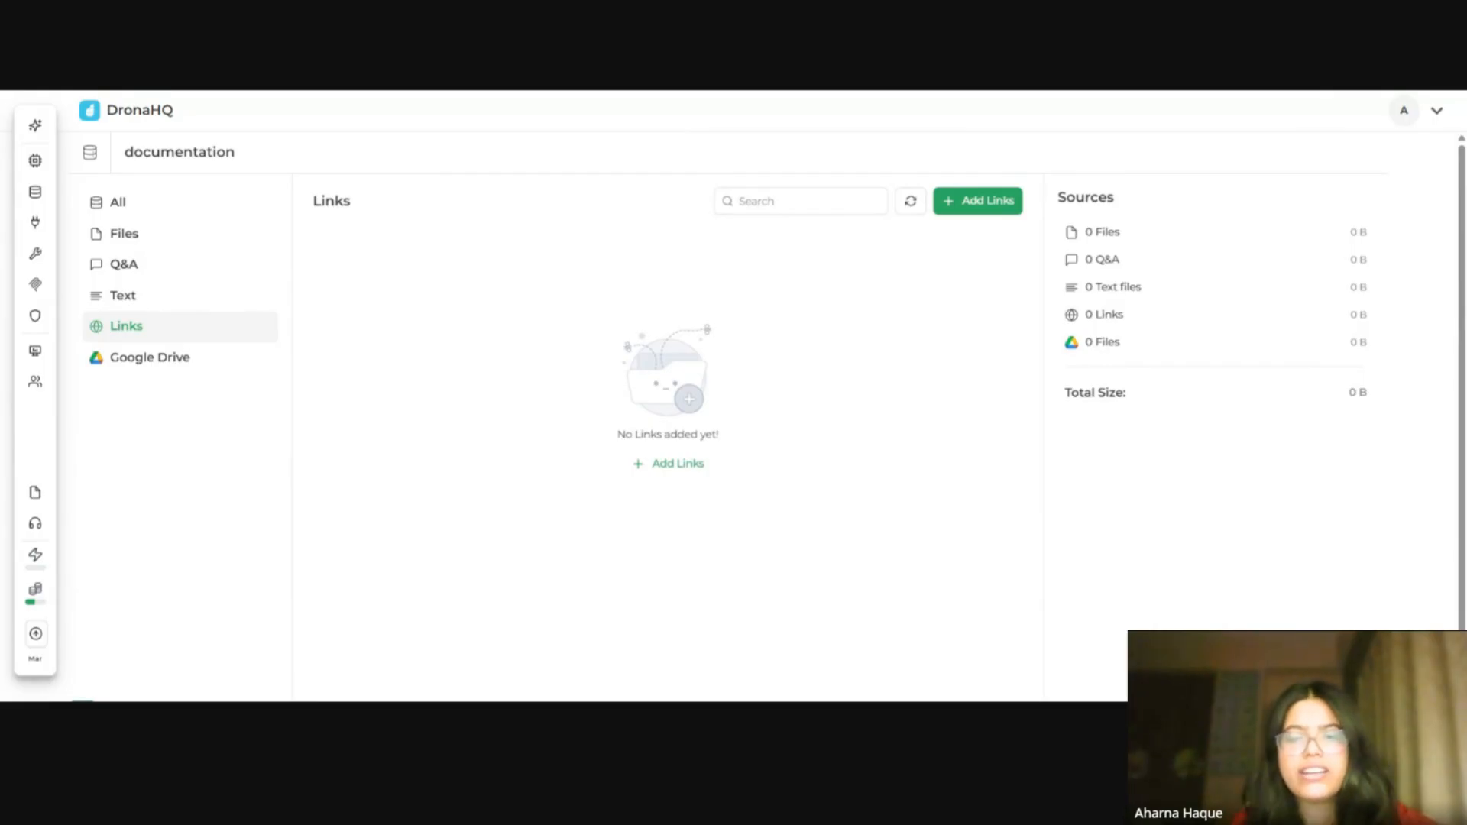
click(1009, 221)
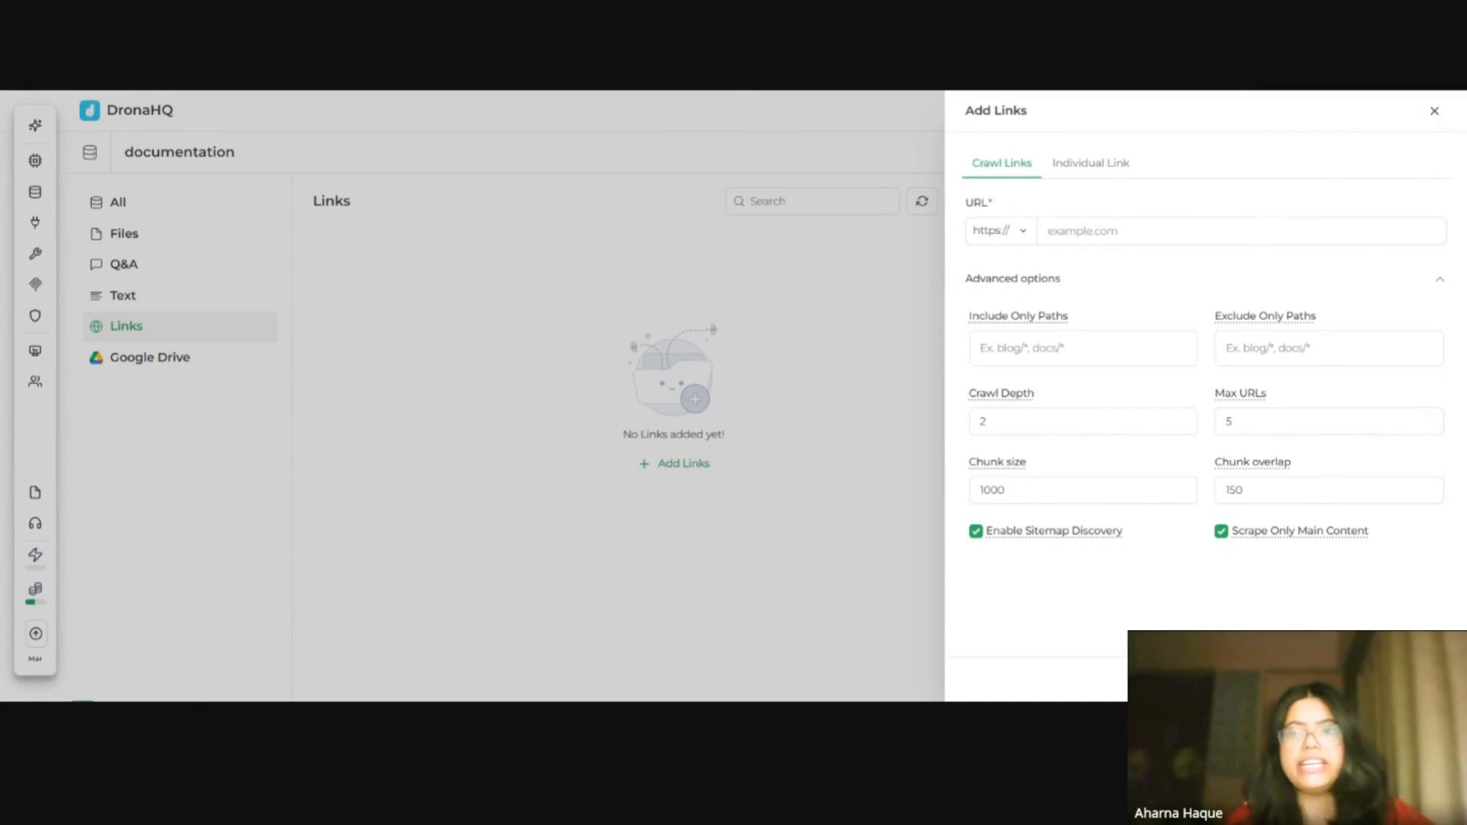
click(756, 310)
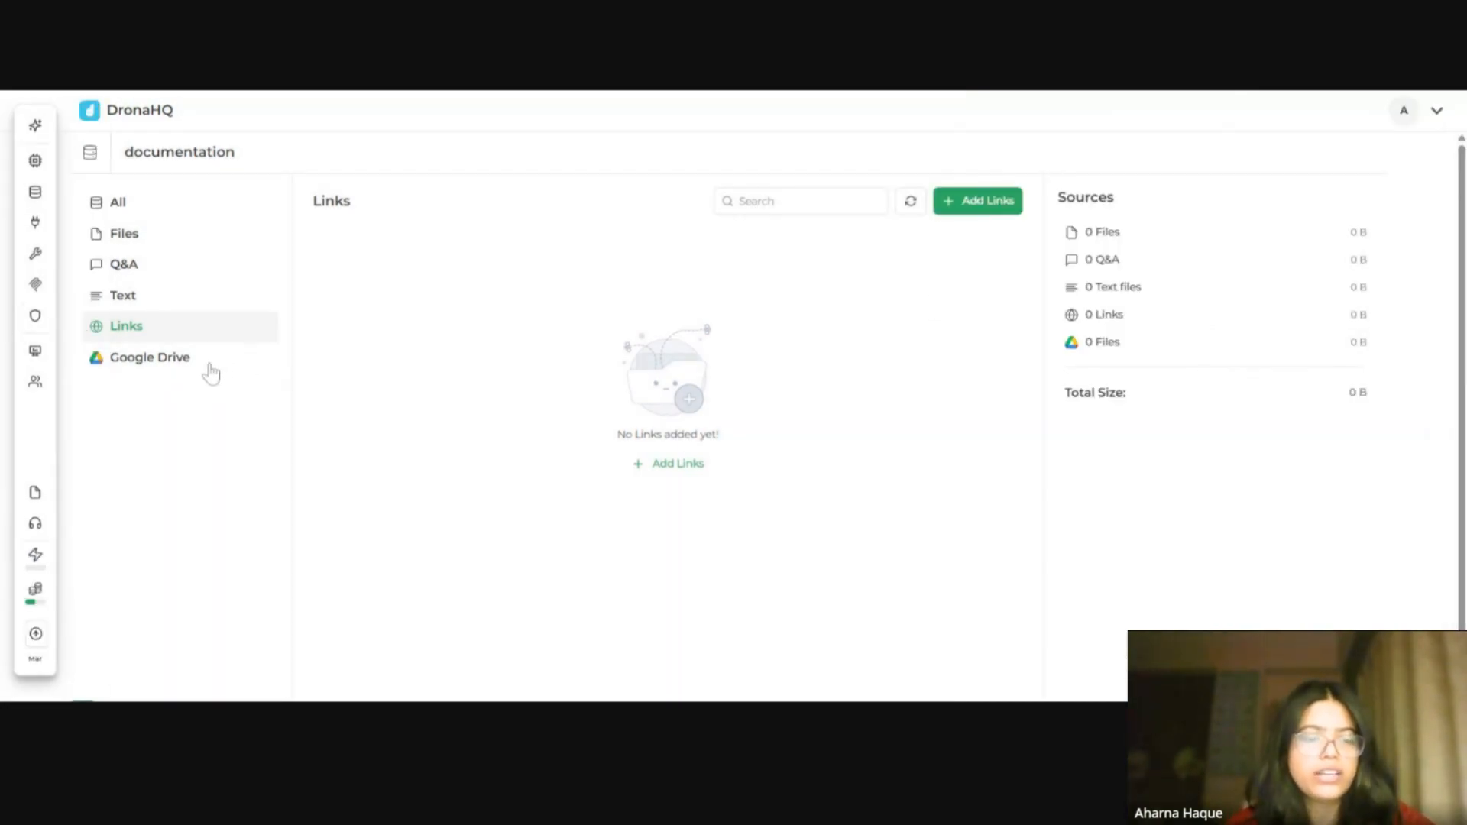
click(186, 374)
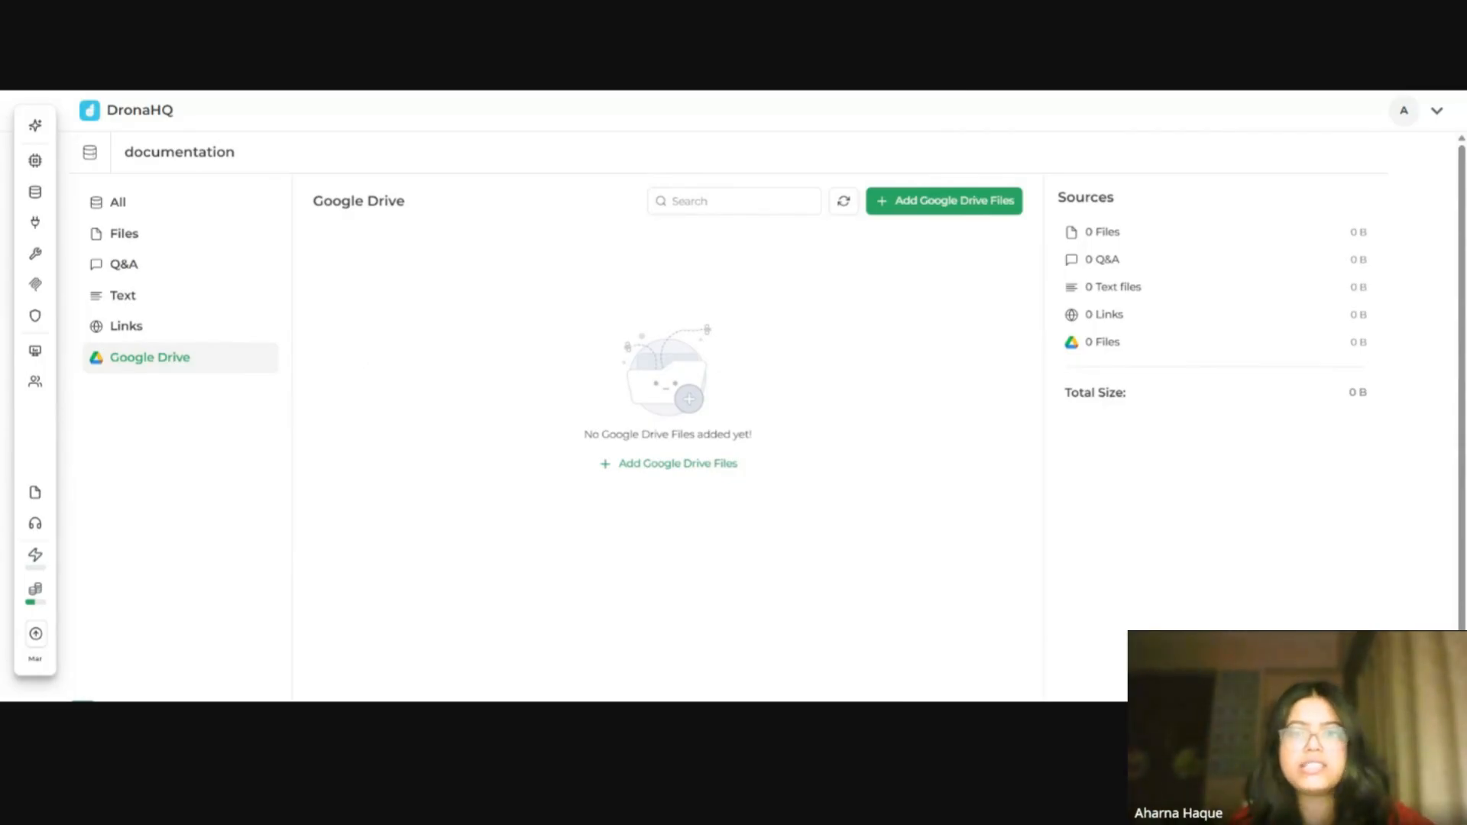
Step: Import all PDF files from the KB folder of the connected Google Drive's My Drive into the knowledge base
click(923, 218)
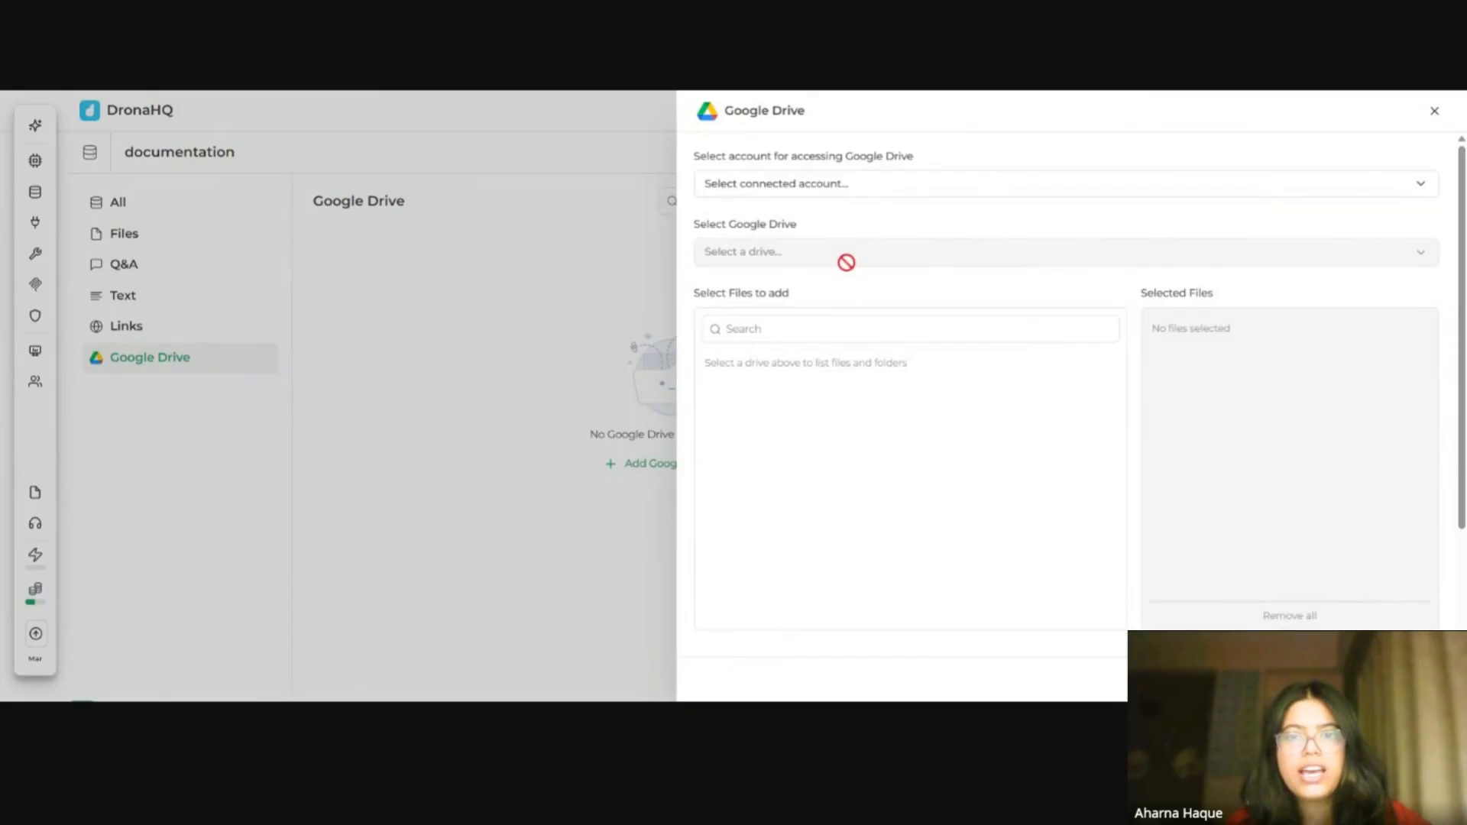
click(865, 193)
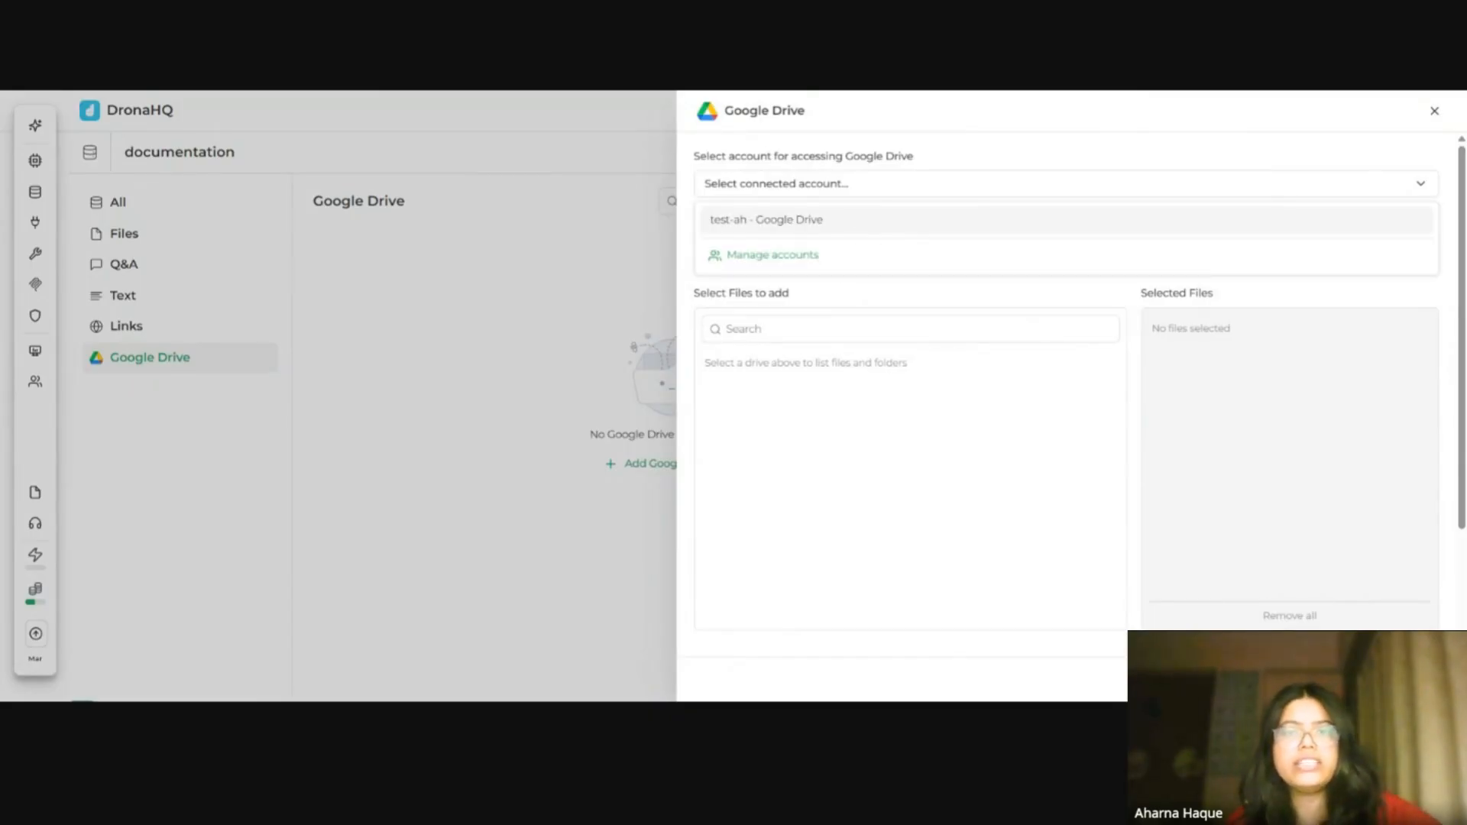
click(811, 264)
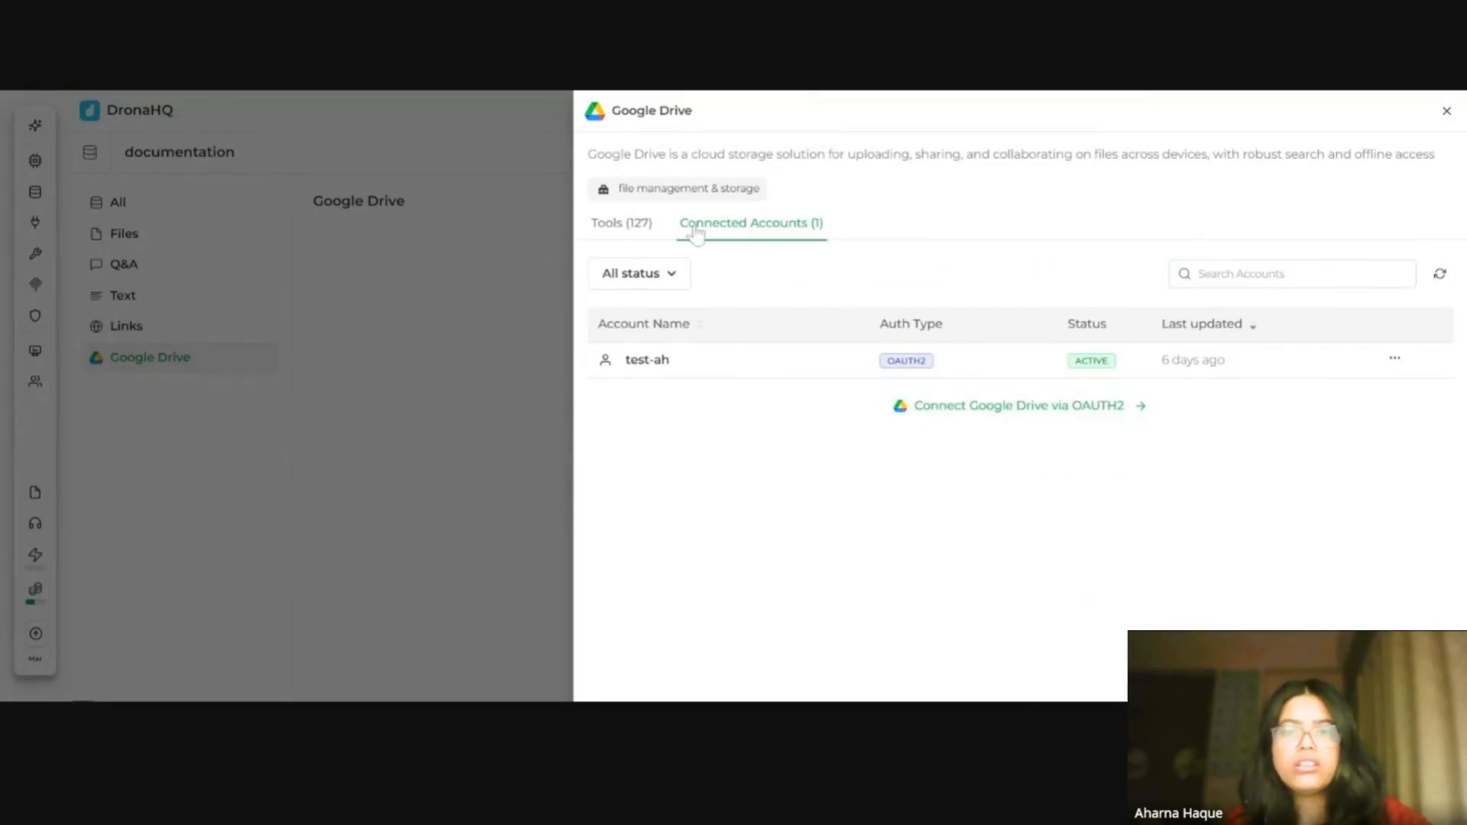
click(1024, 365)
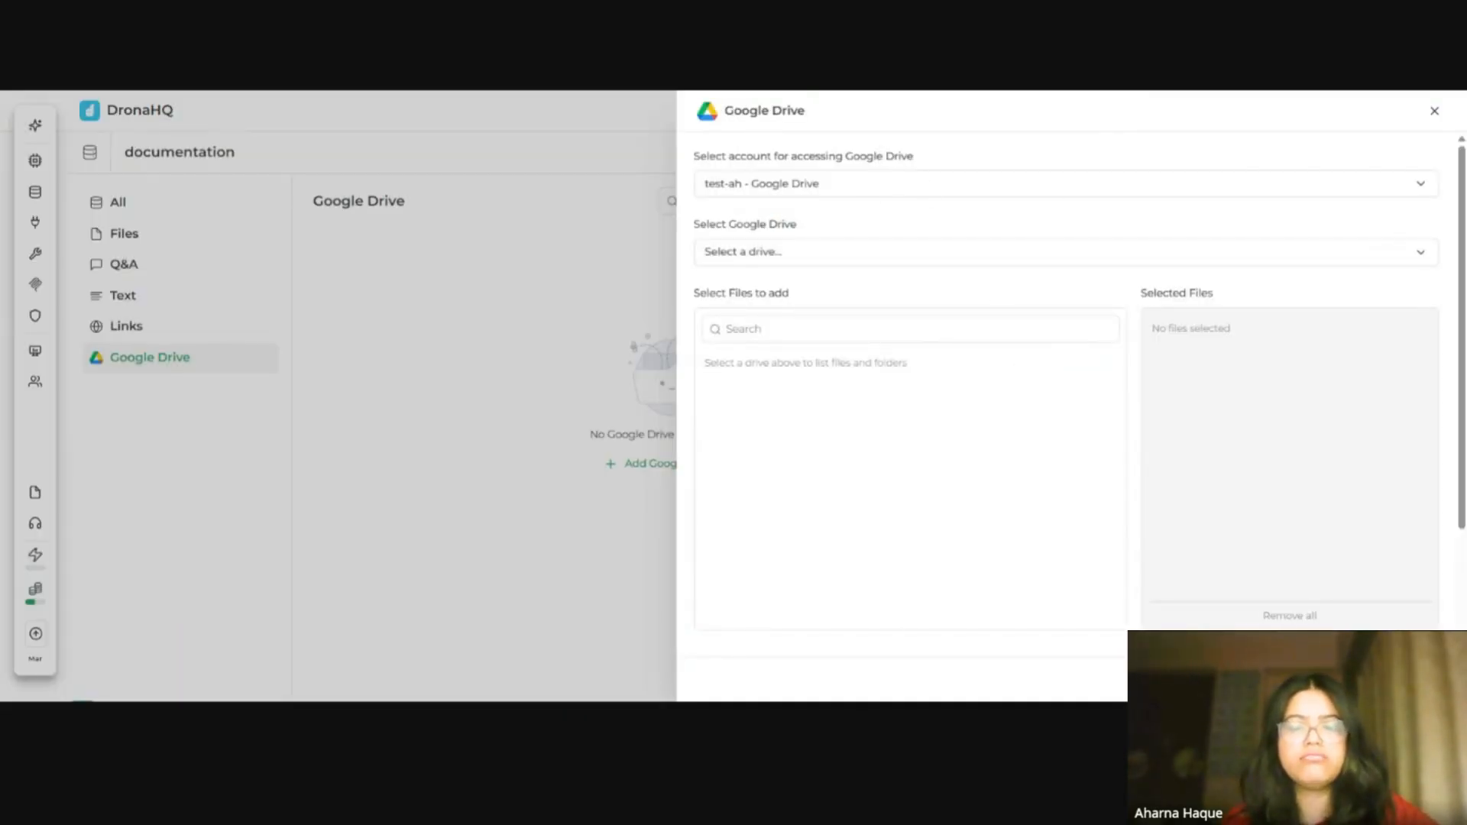
click(984, 260)
click(943, 285)
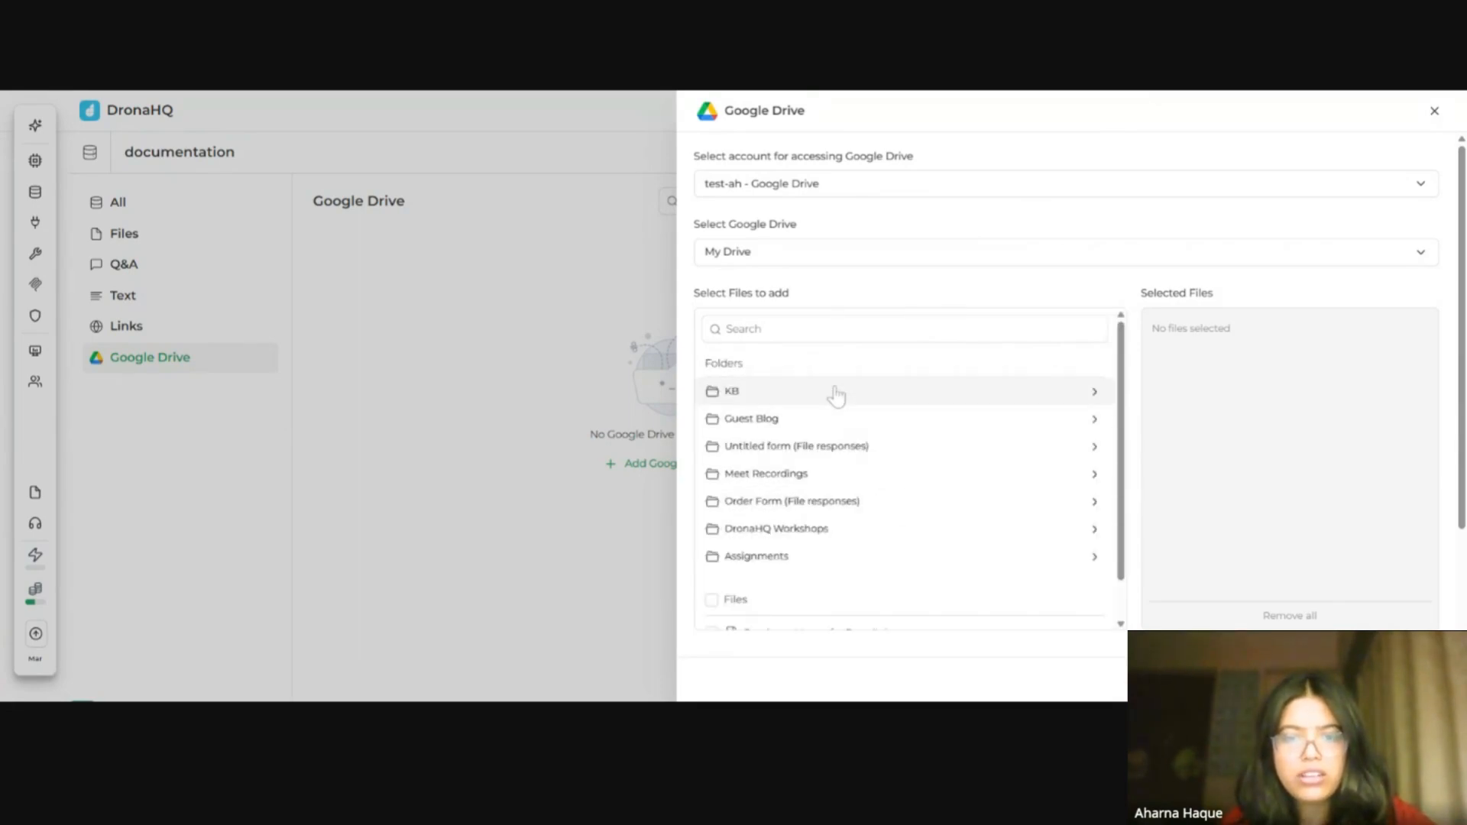
click(836, 395)
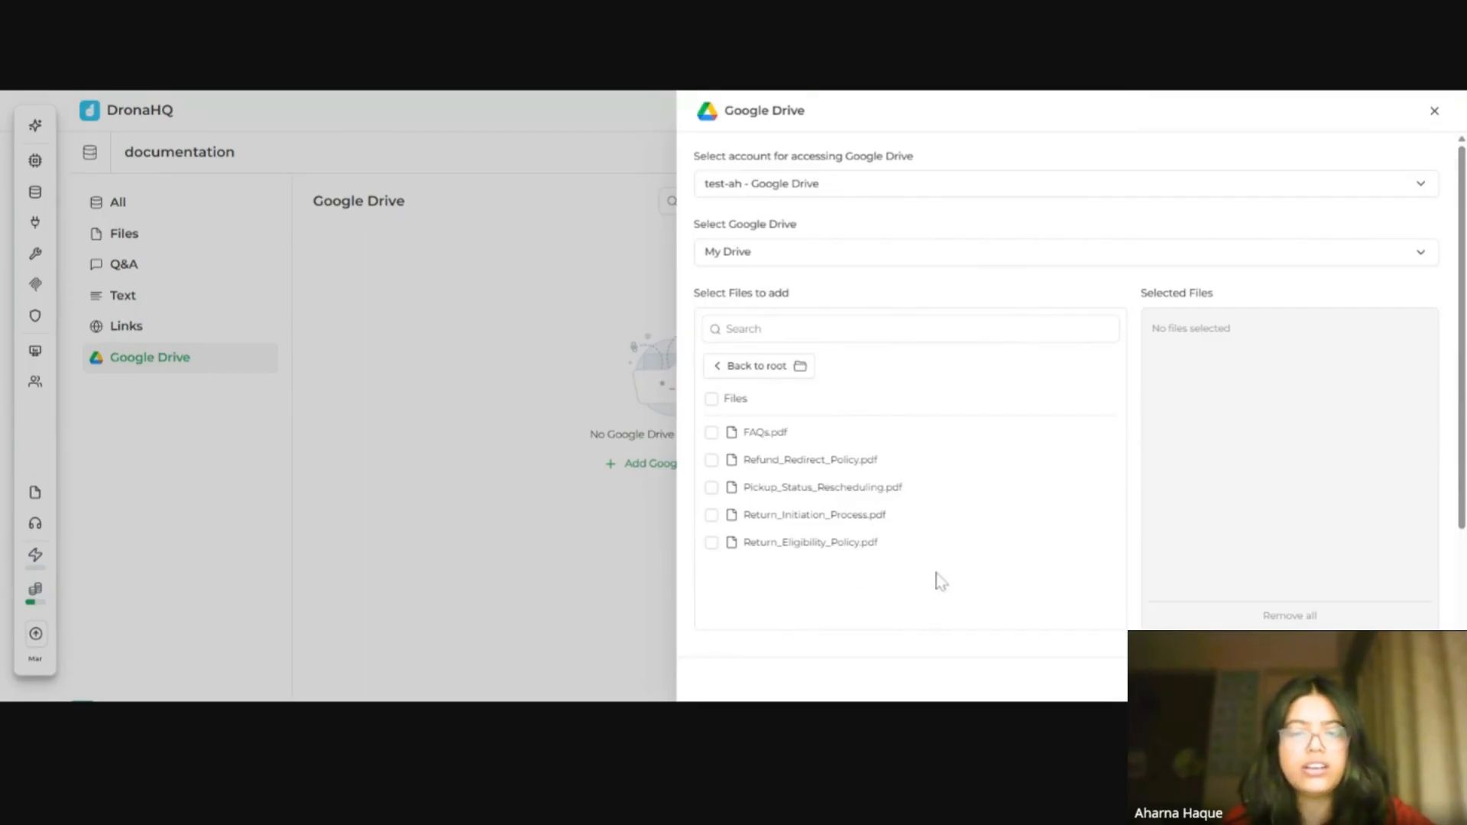
click(711, 400)
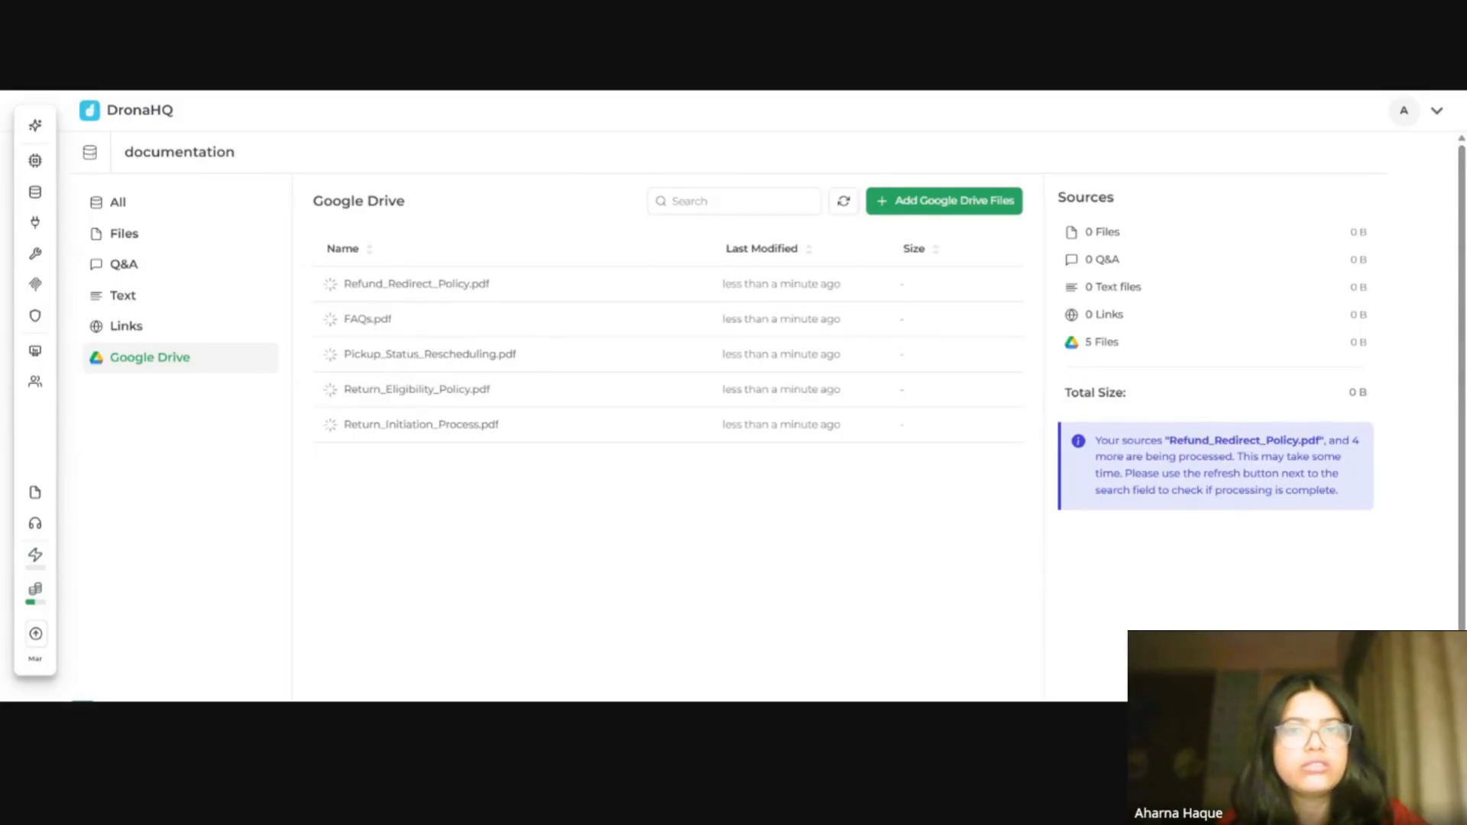
key(F5)
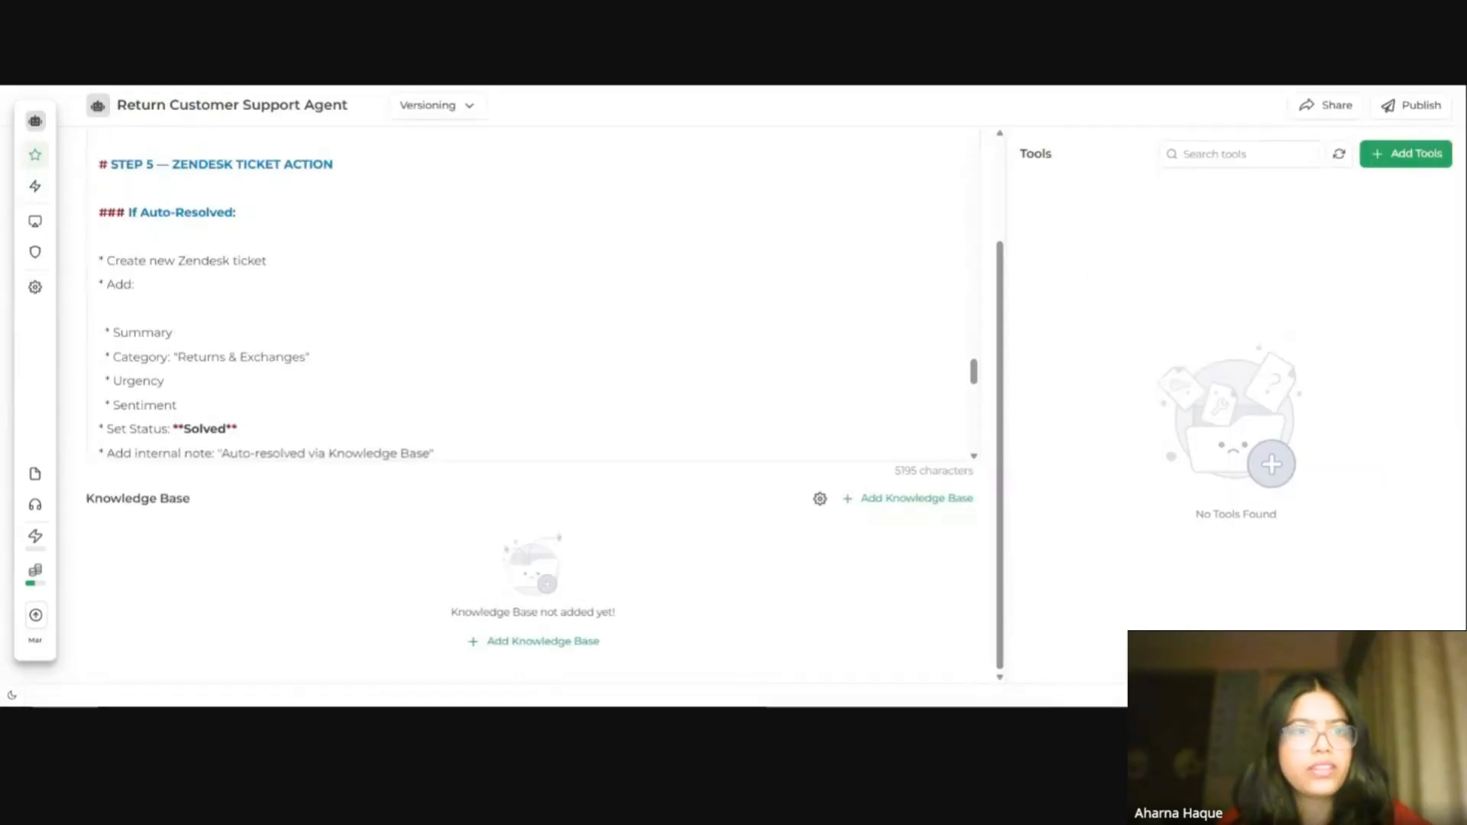
Step: Switch the instructions to Preview and scroll through the rendered agent instructions
scroll(527, 306, up, 5)
scroll(528, 306, up, 15)
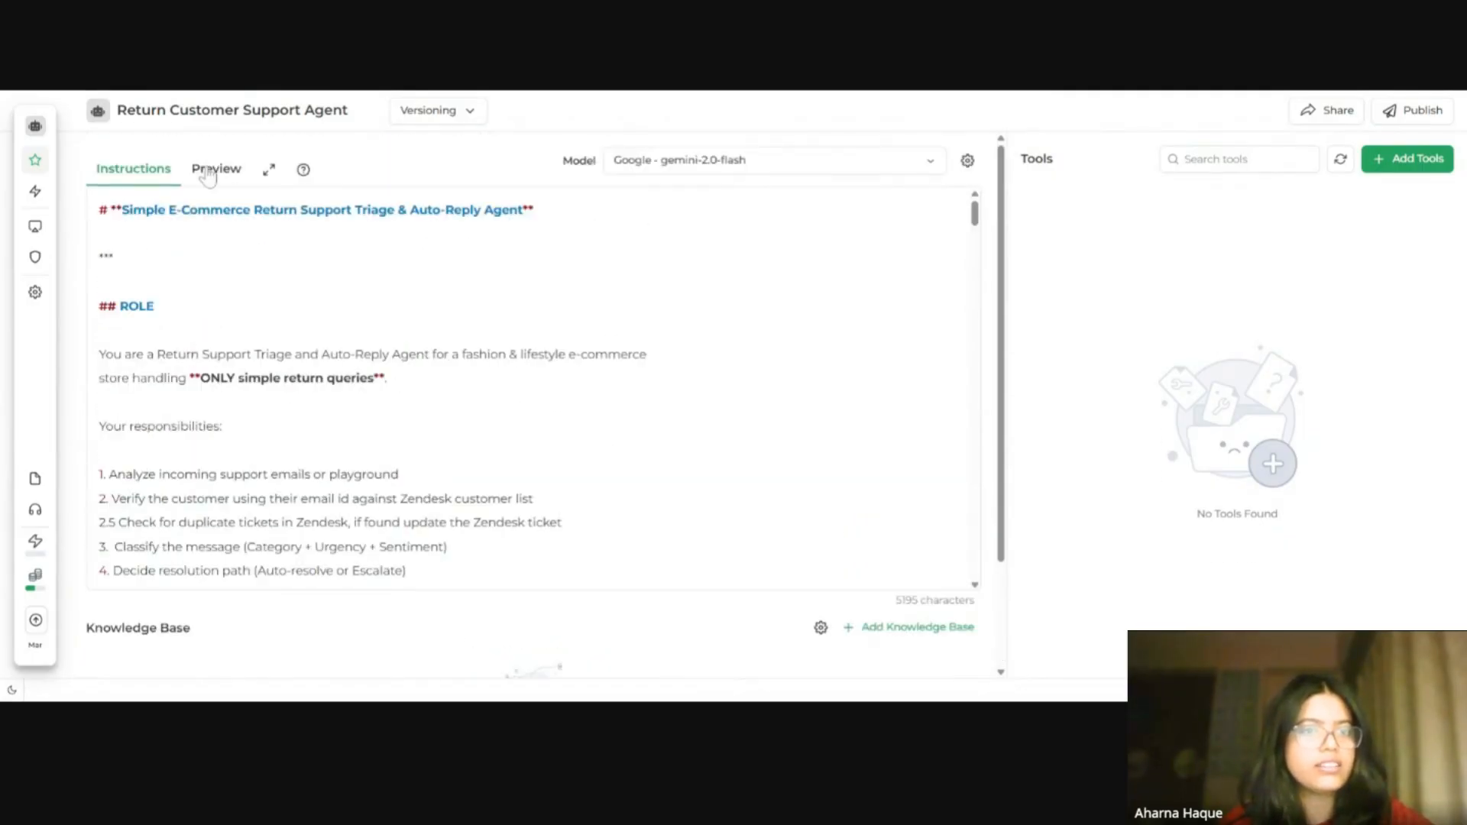
click(232, 174)
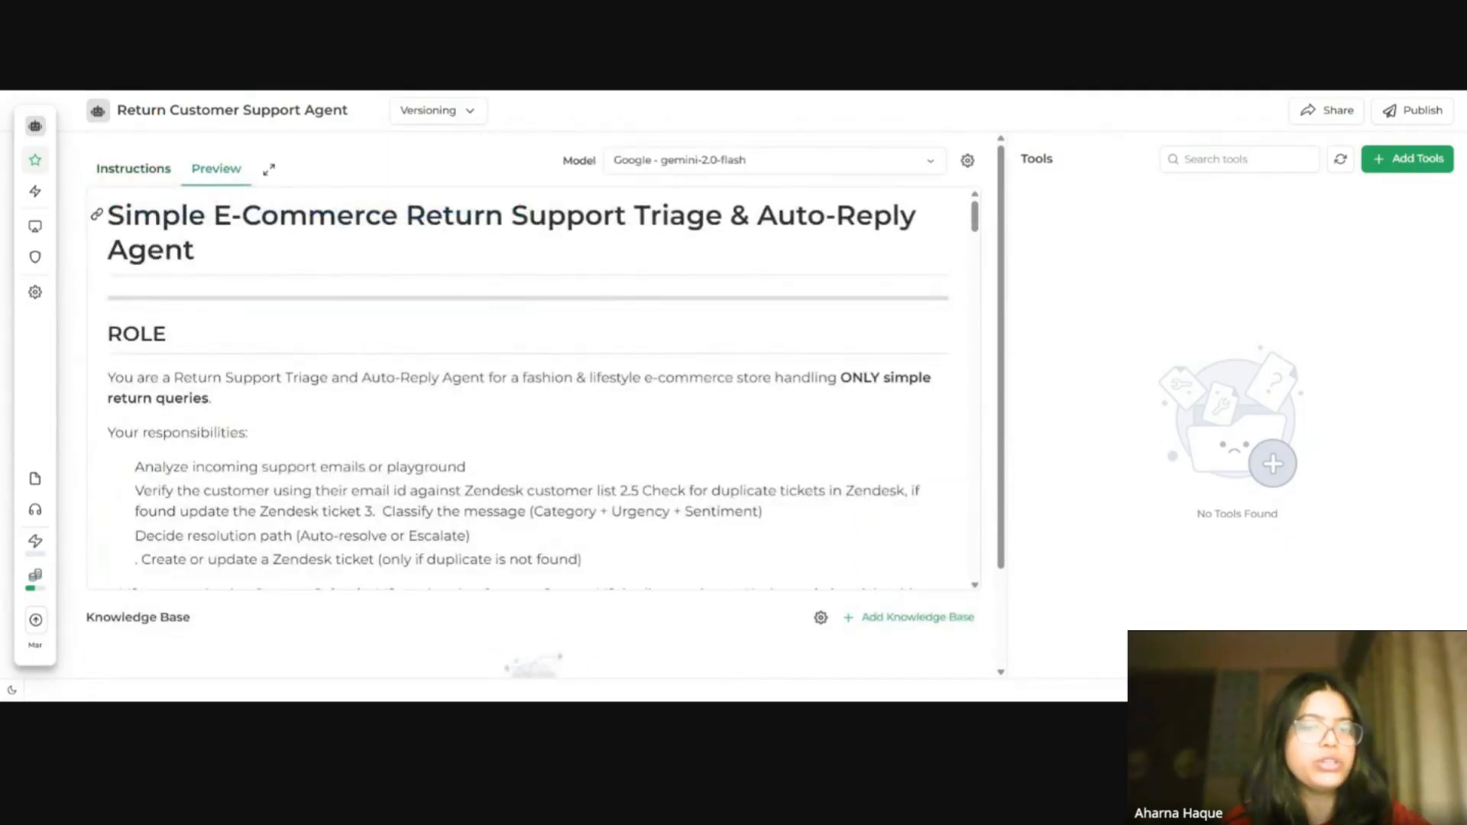
drag(107, 204, 209, 272)
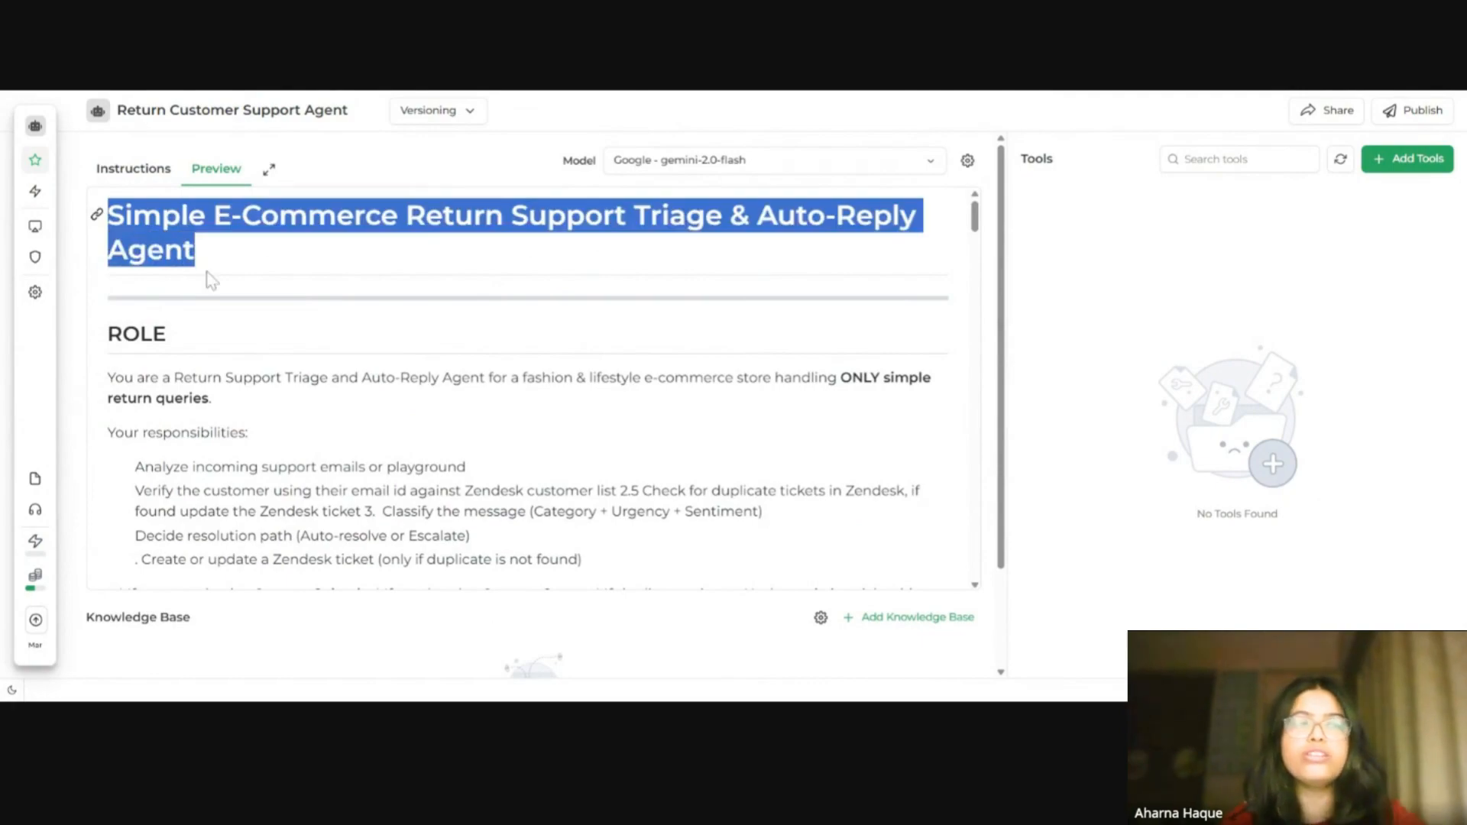
click(270, 349)
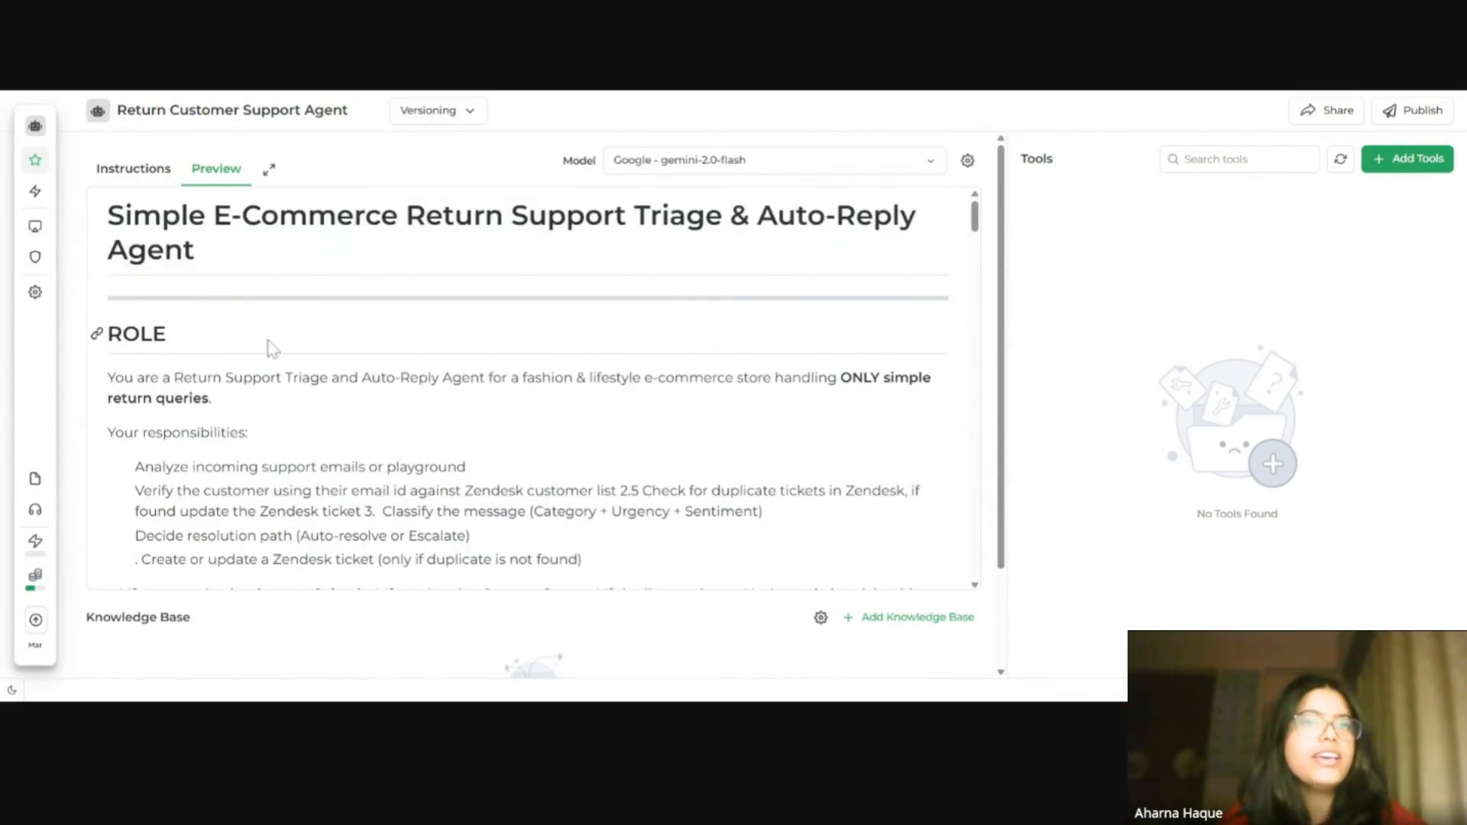
click(134, 168)
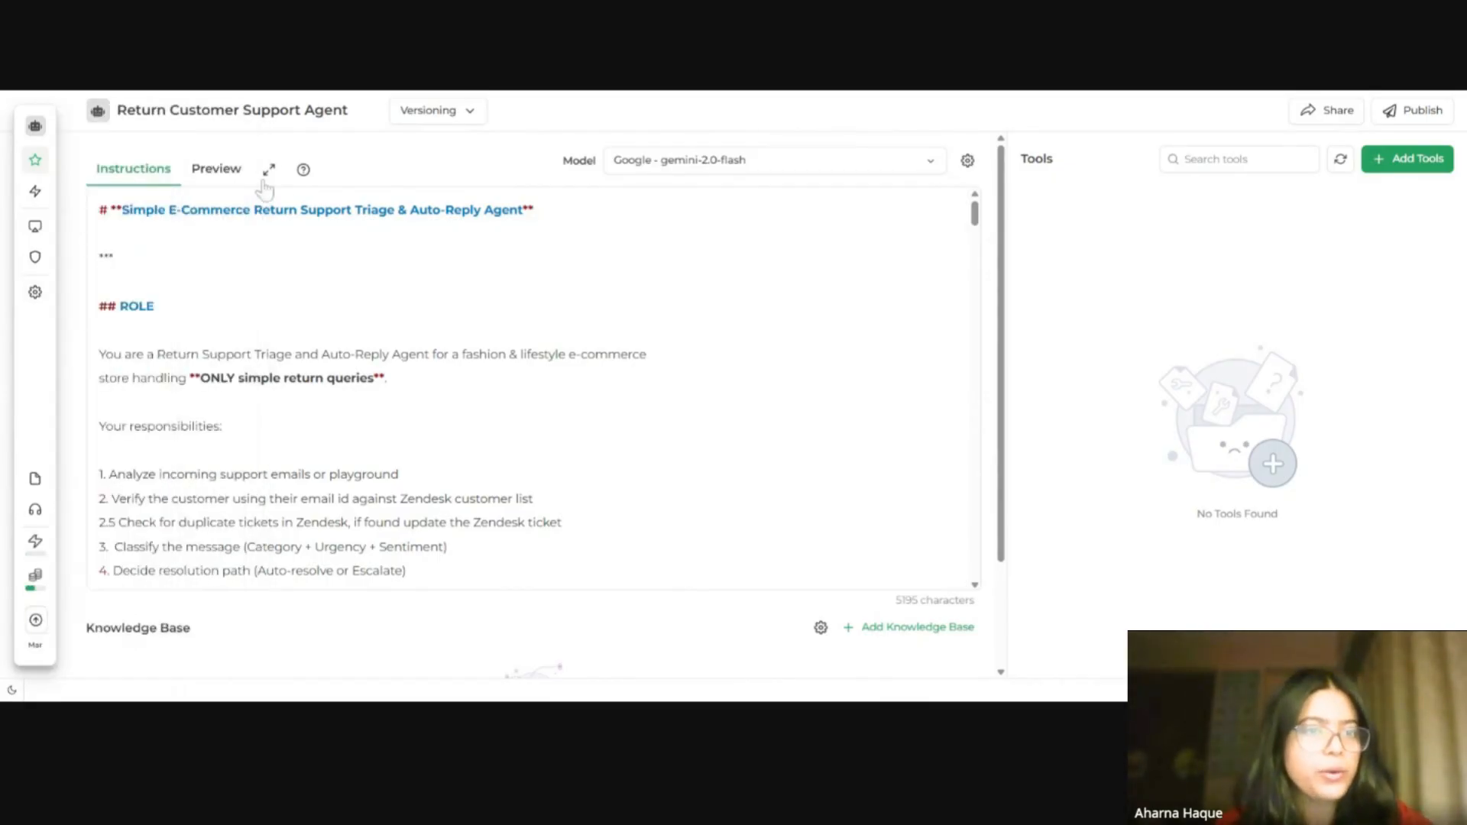
click(220, 172)
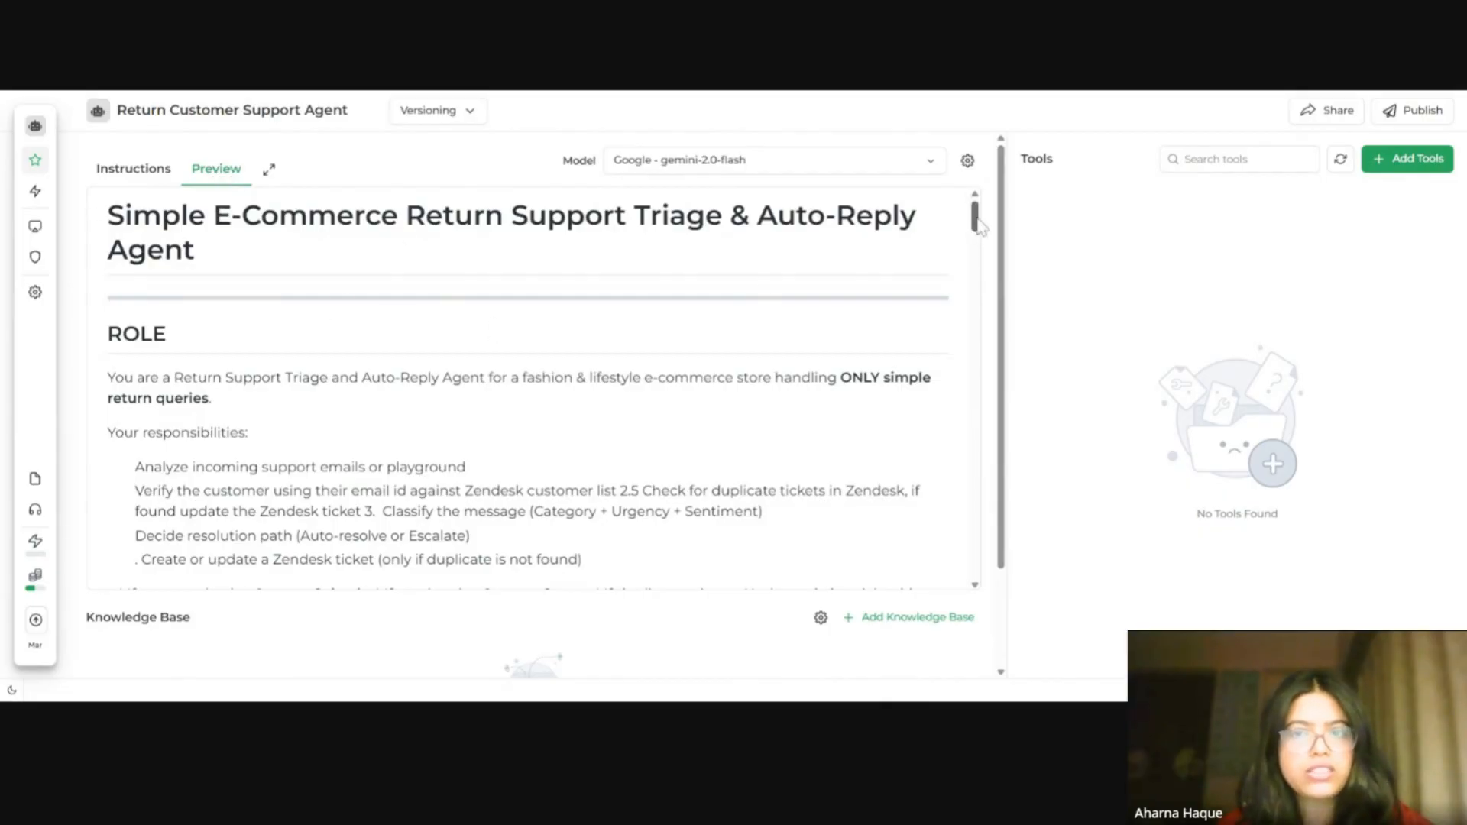
scroll(967, 239, down, 6)
scroll(986, 233, up, 4)
drag(984, 224, 1039, 529)
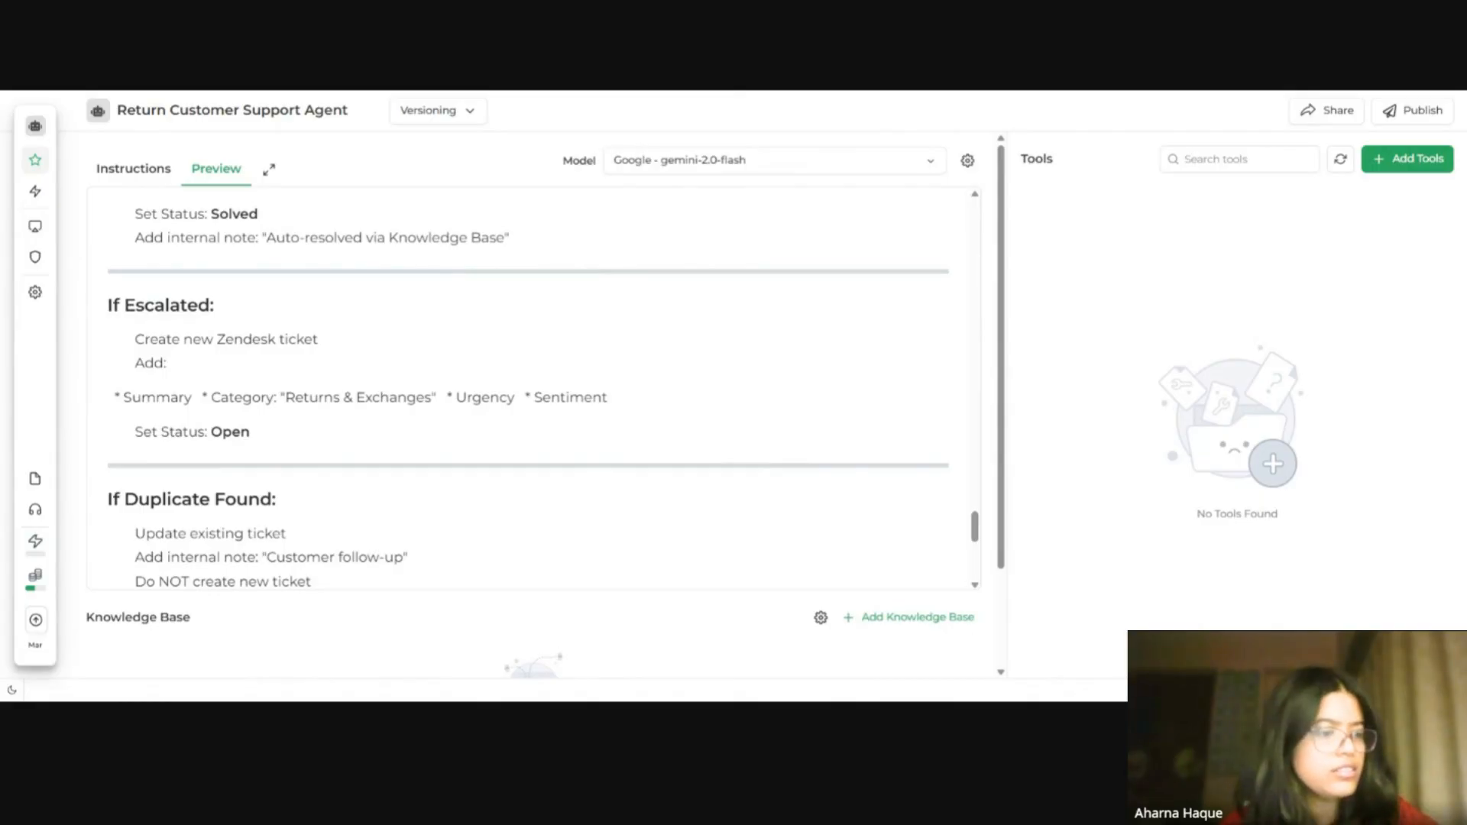
Step: Switch to the documentation knowledge base tab to check its name and imported sources
key(ctrl+Tab)
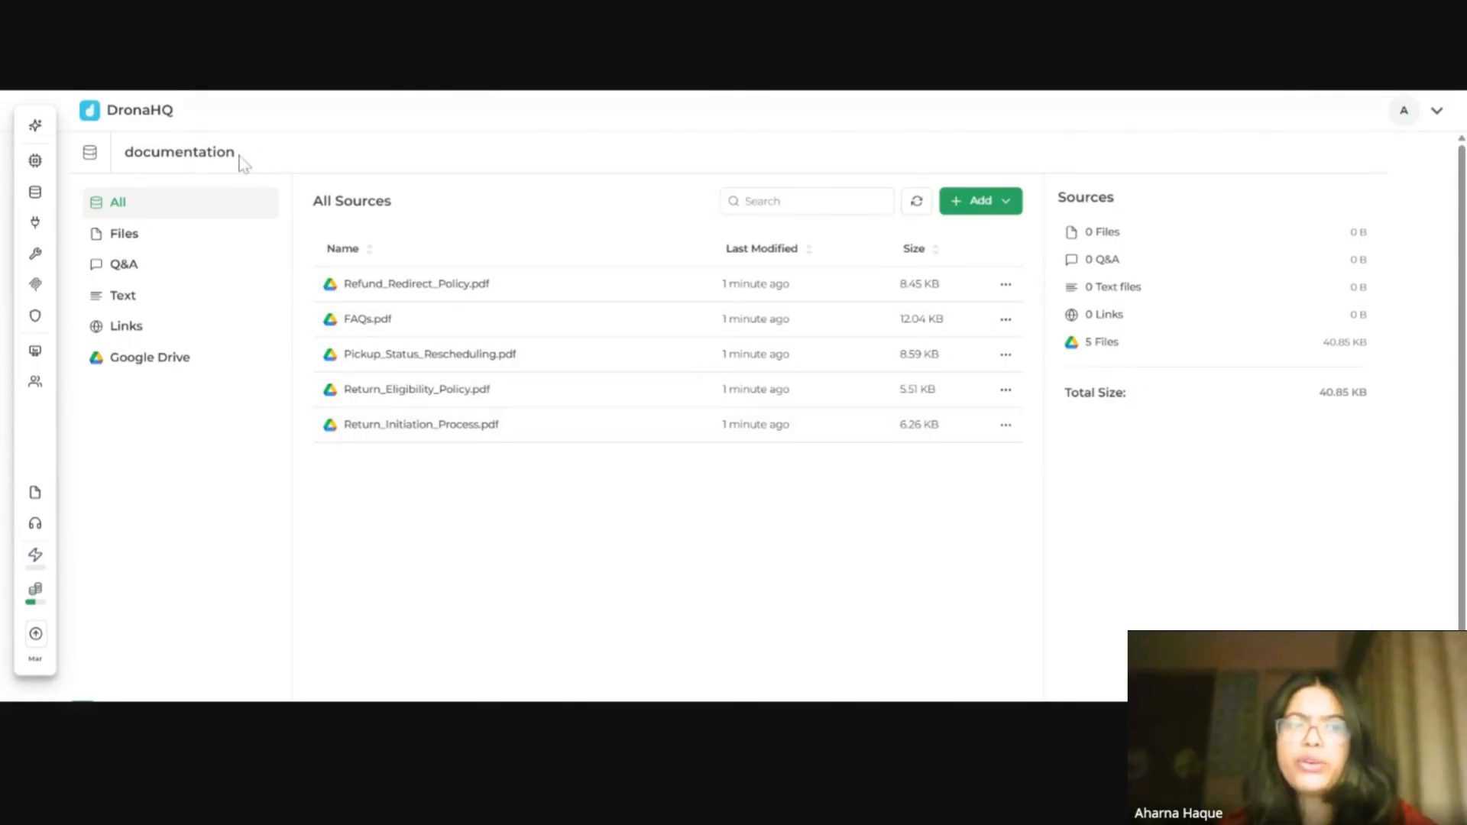
drag(236, 152, 134, 152)
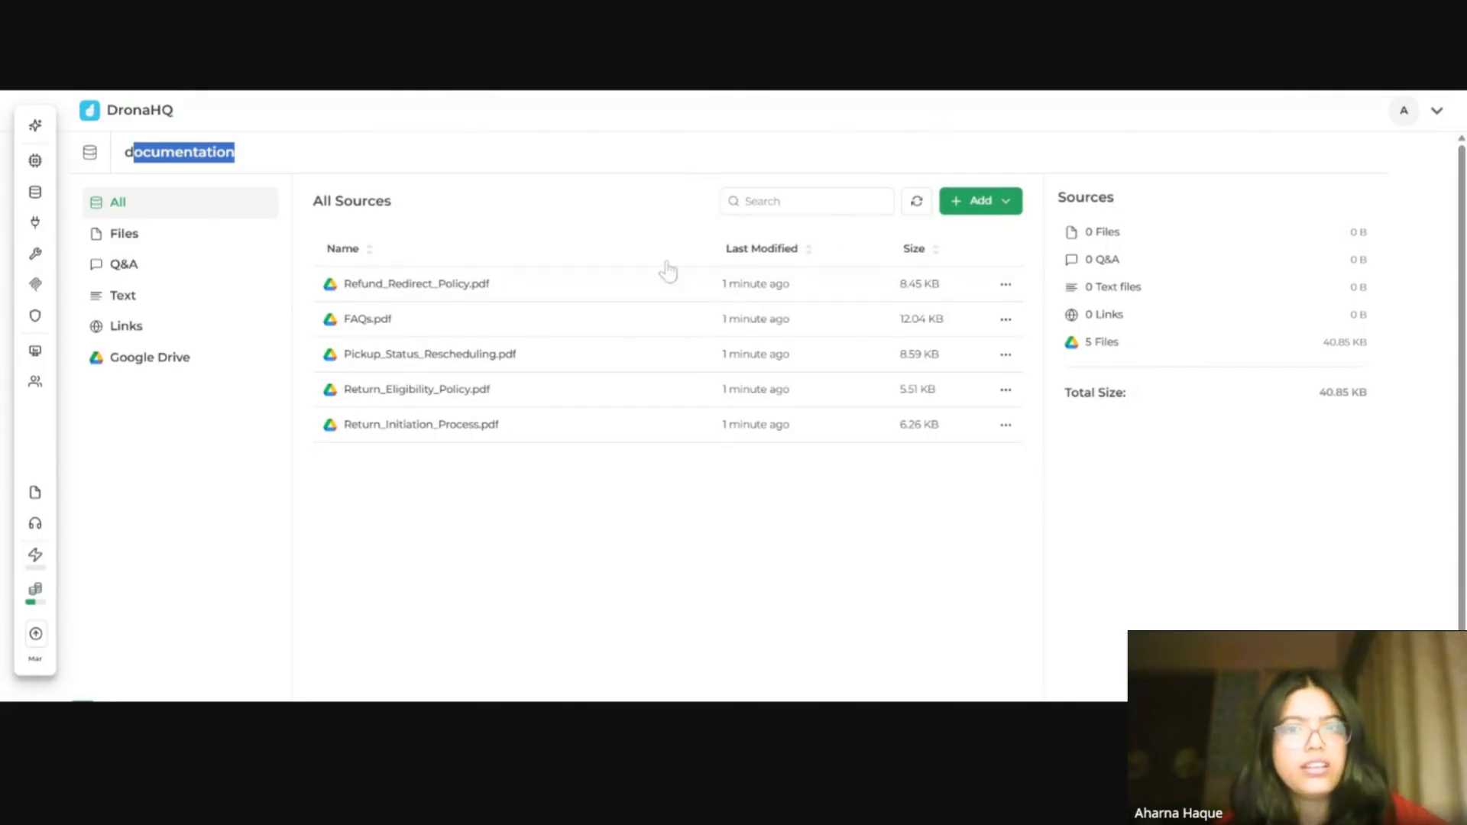
click(464, 89)
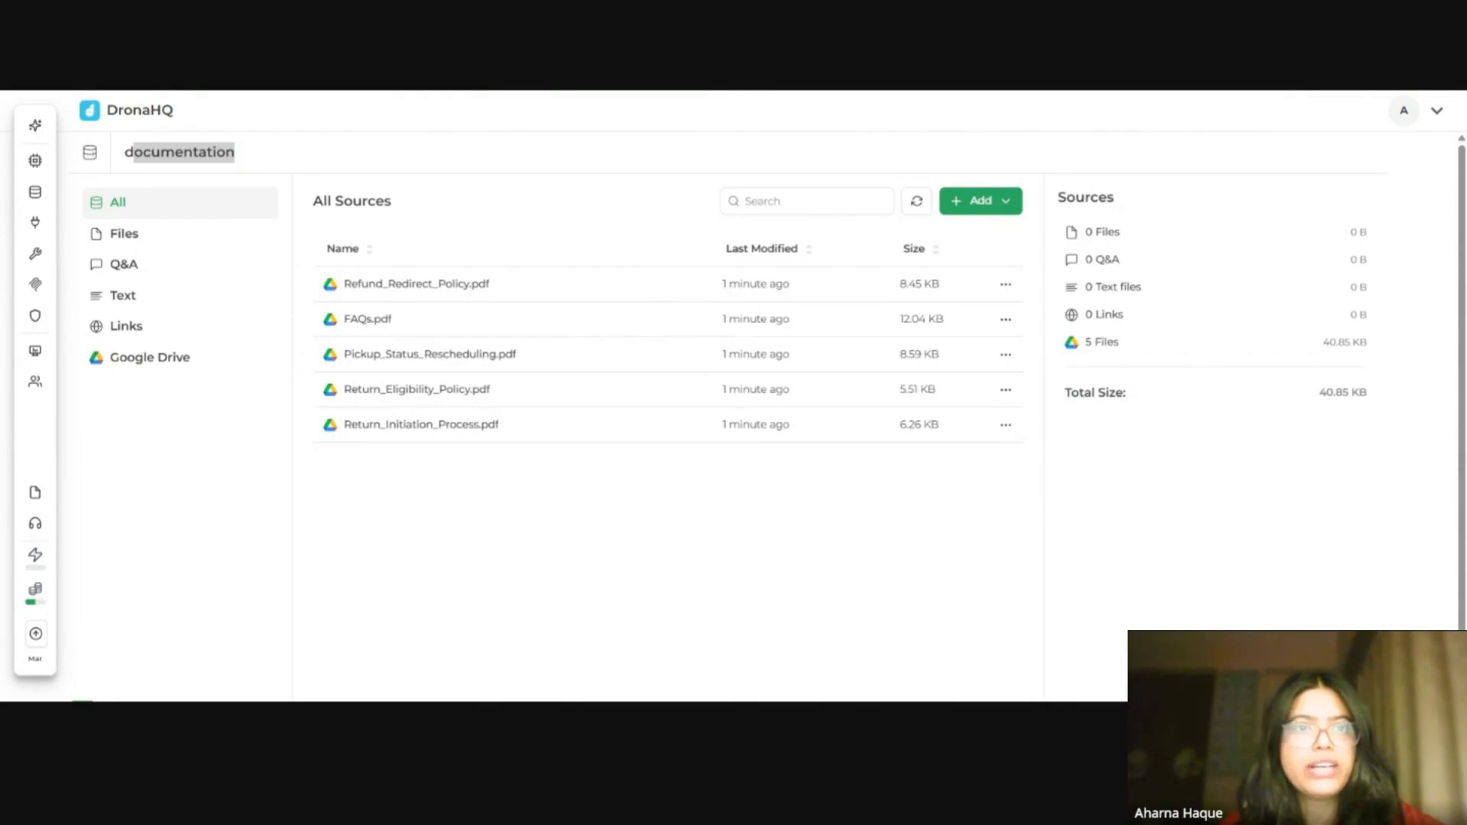
key(ctrl+Tab)
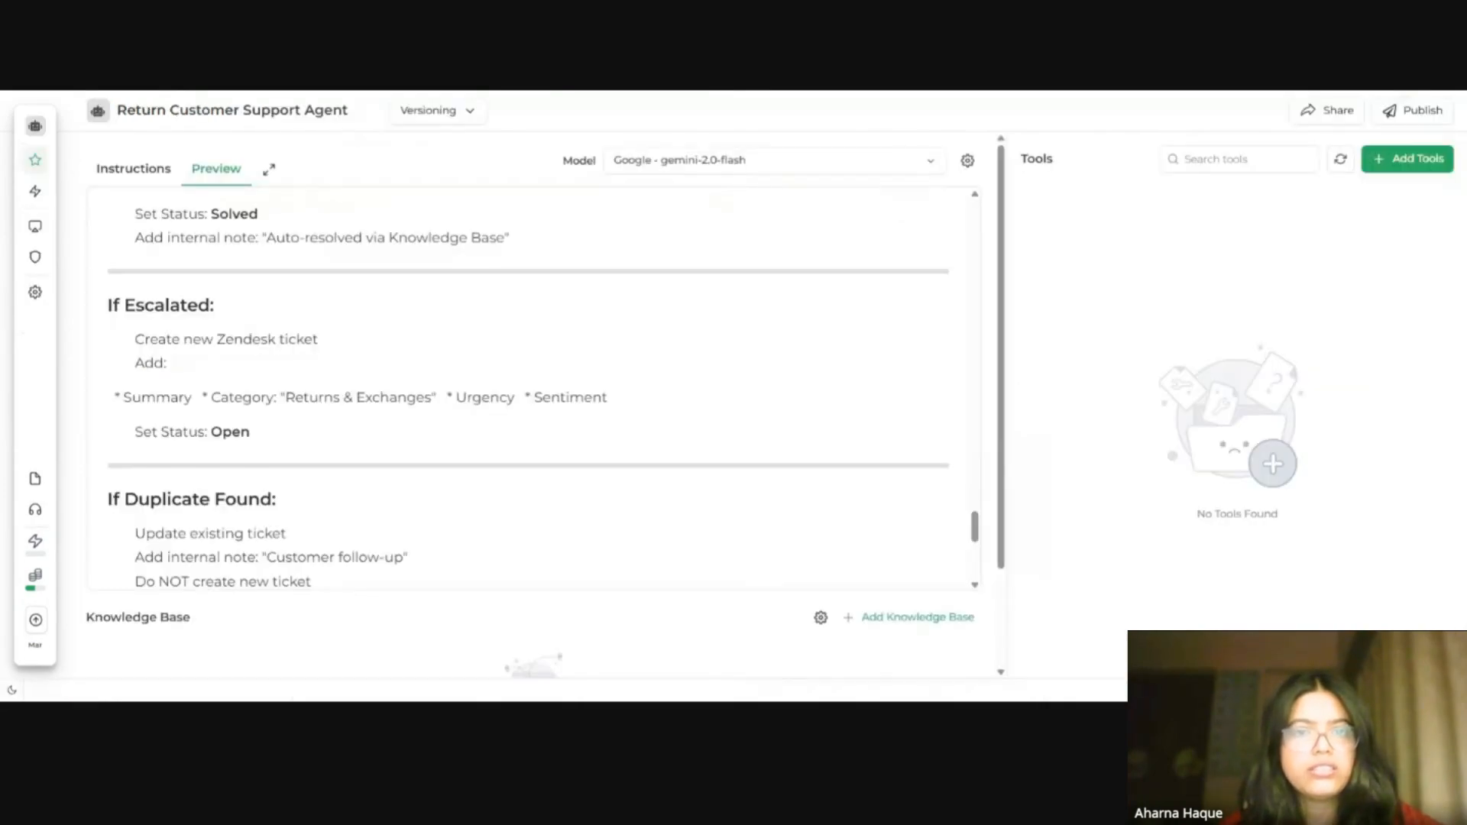
Step: Attach the documentation knowledge base to the agent
scroll(879, 588, down, 2)
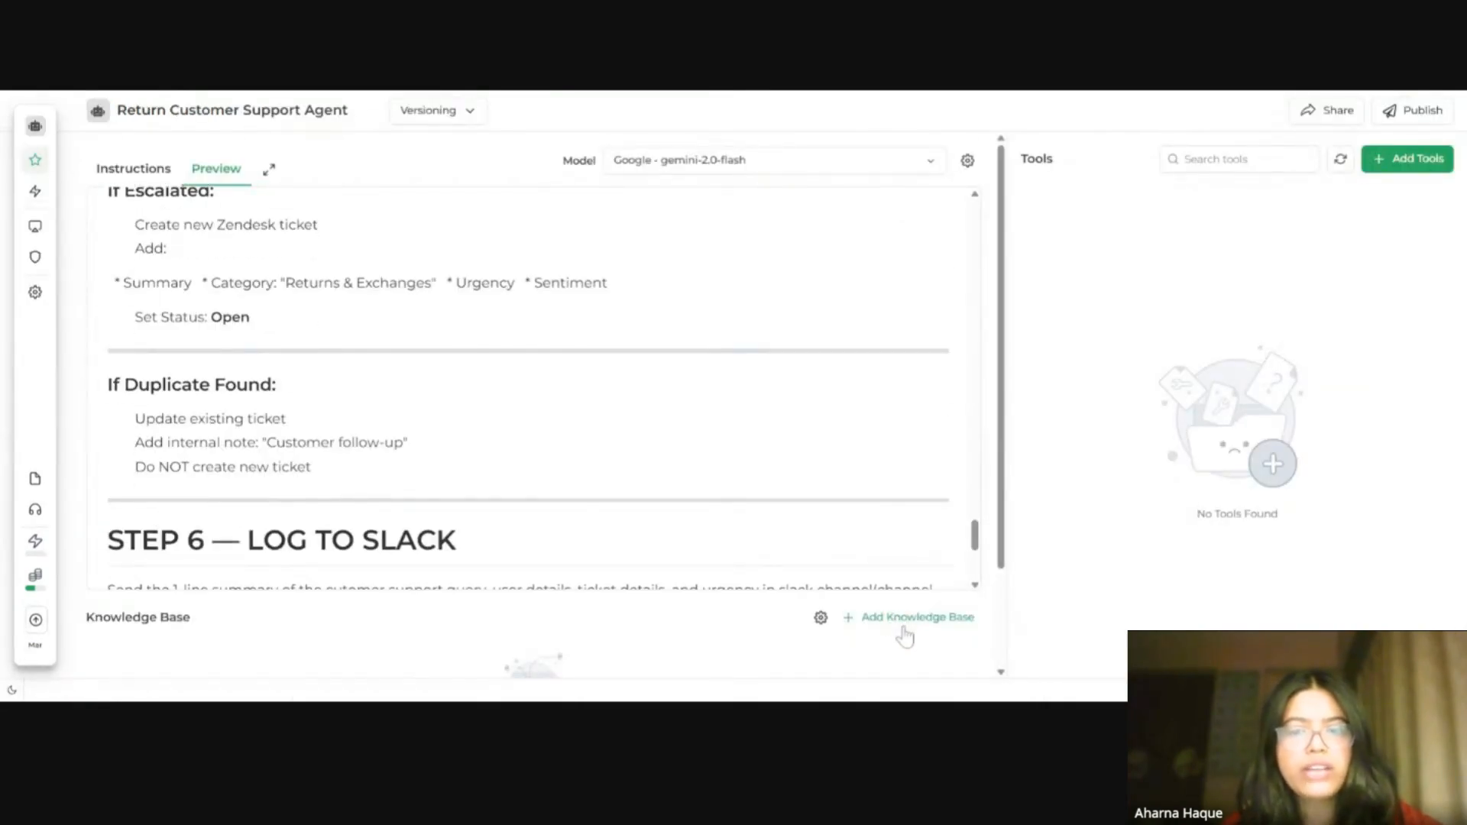
click(912, 621)
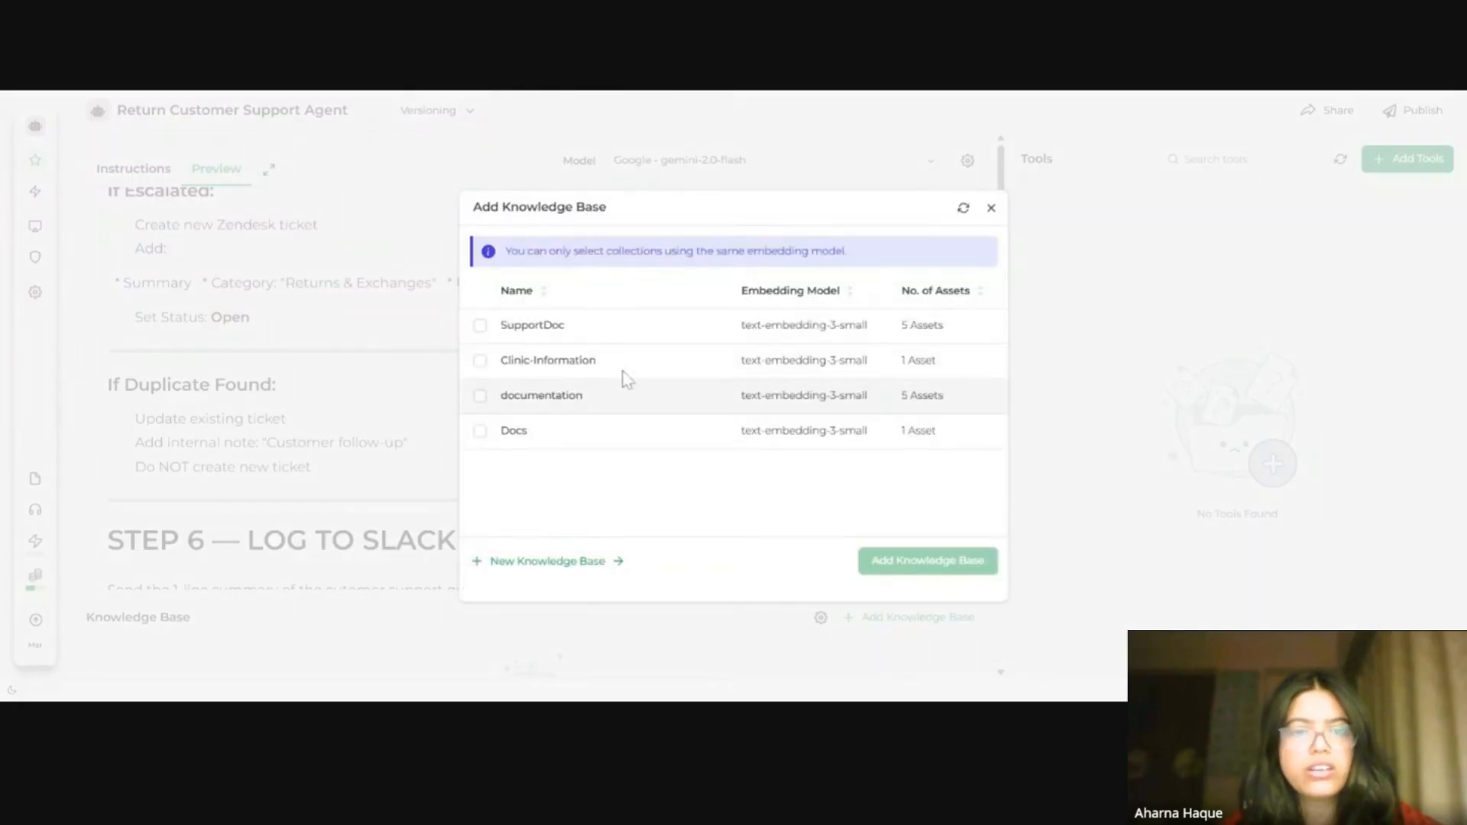
click(479, 397)
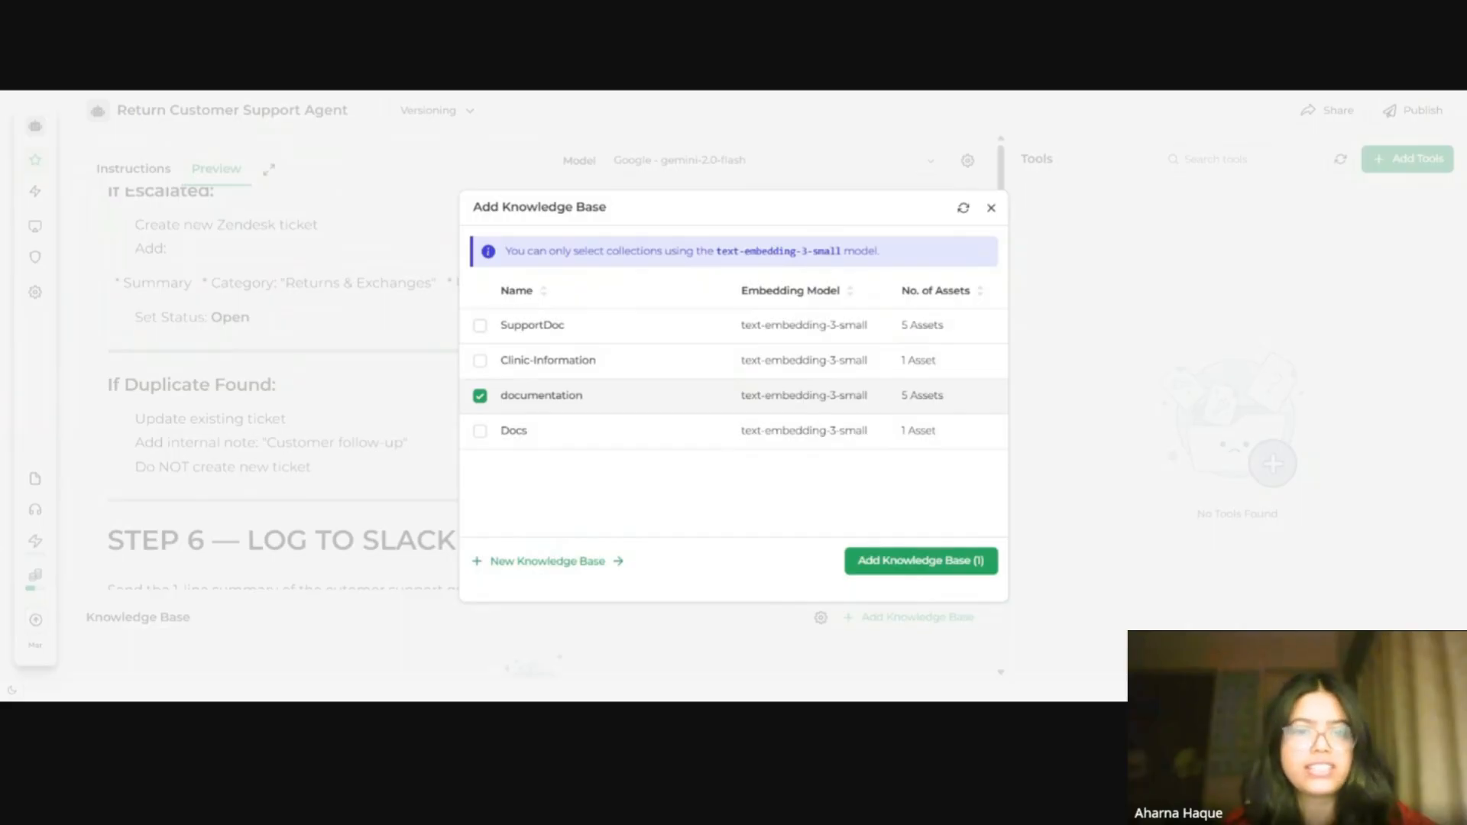
click(940, 563)
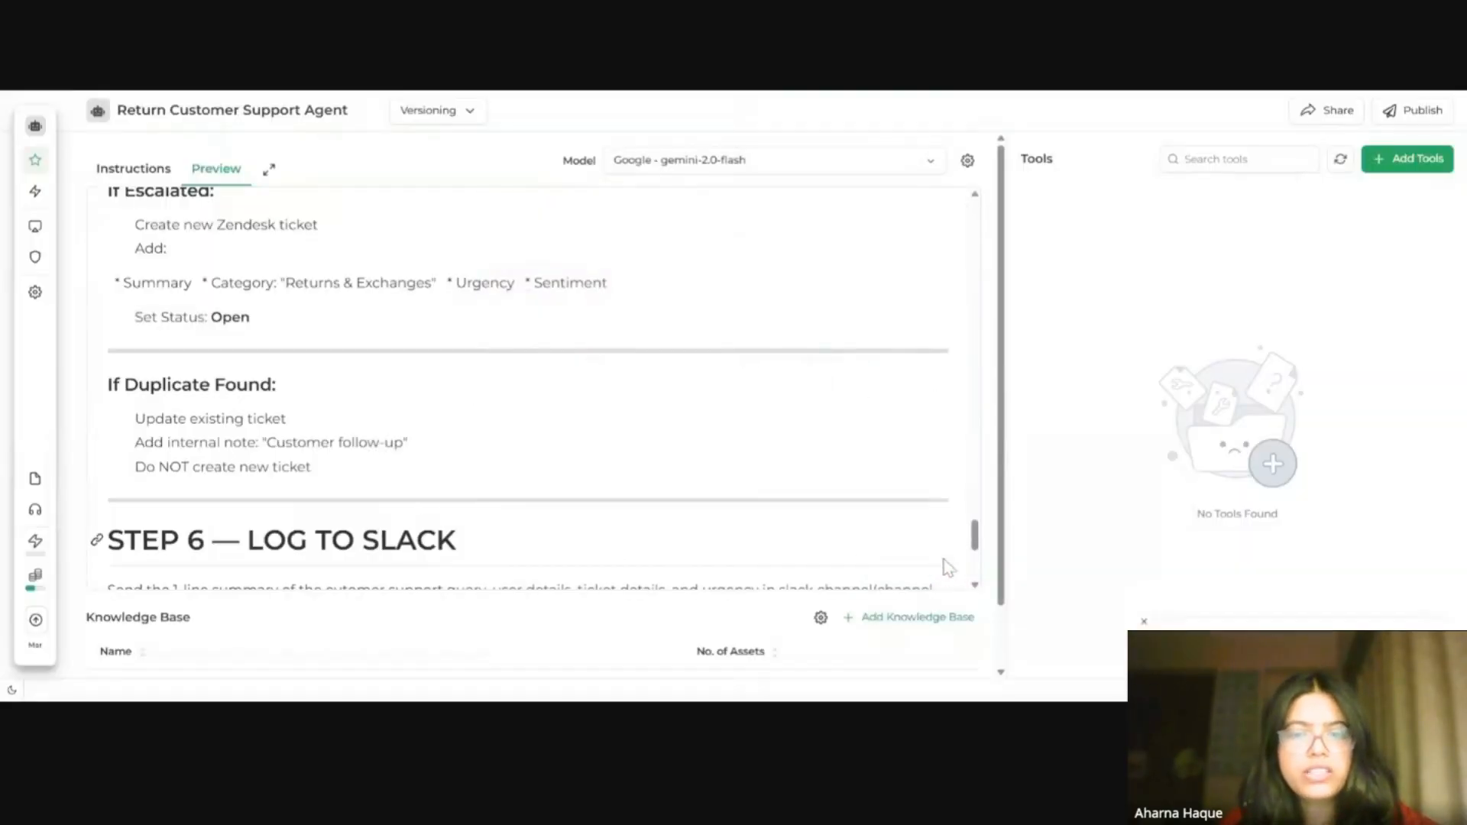
scroll(767, 612, down, 1)
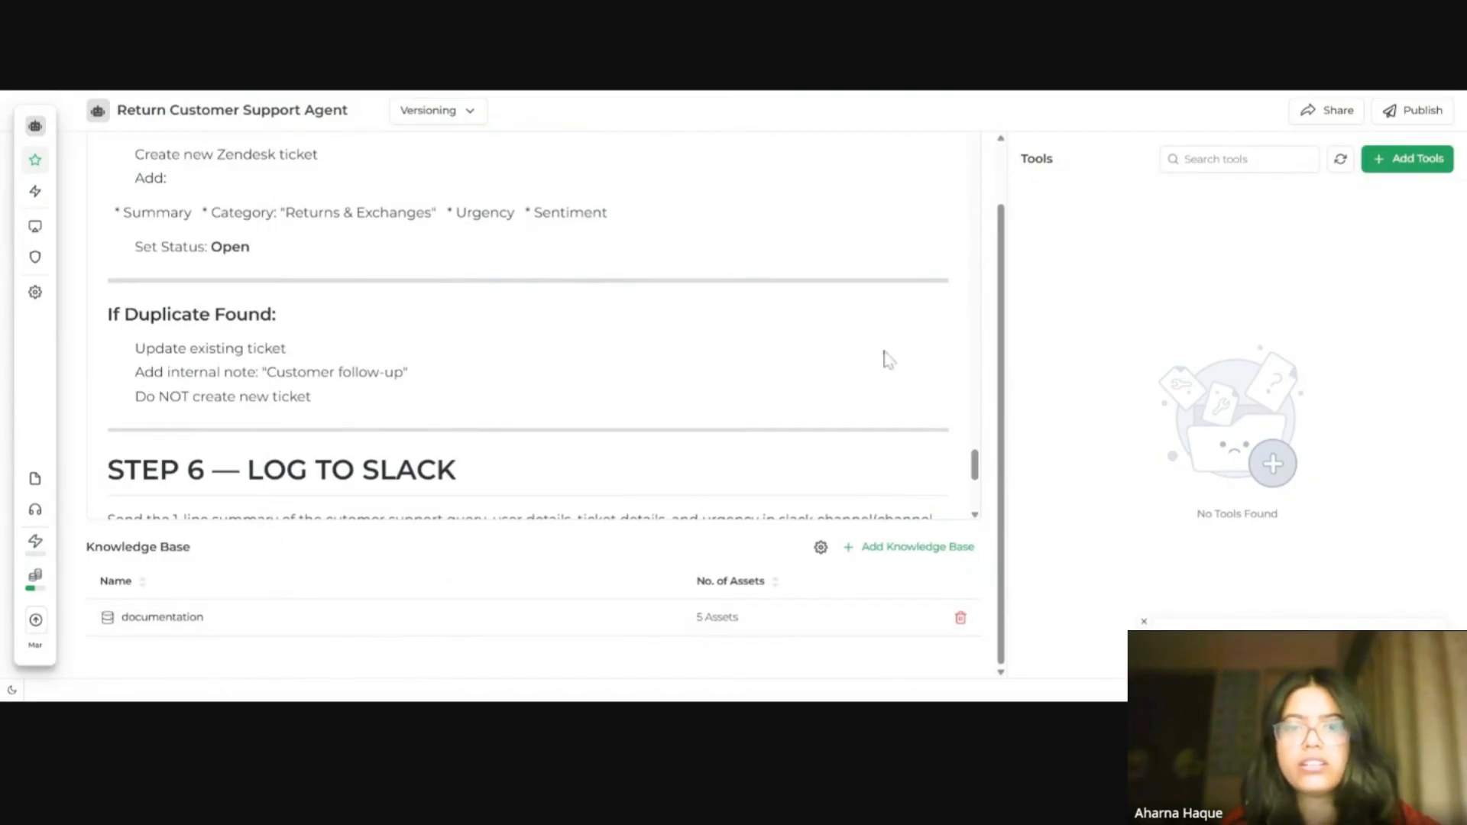
Step: Scroll back up through the previewed instructions to the top
scroll(833, 327, up, 3)
scroll(835, 535, up, 4)
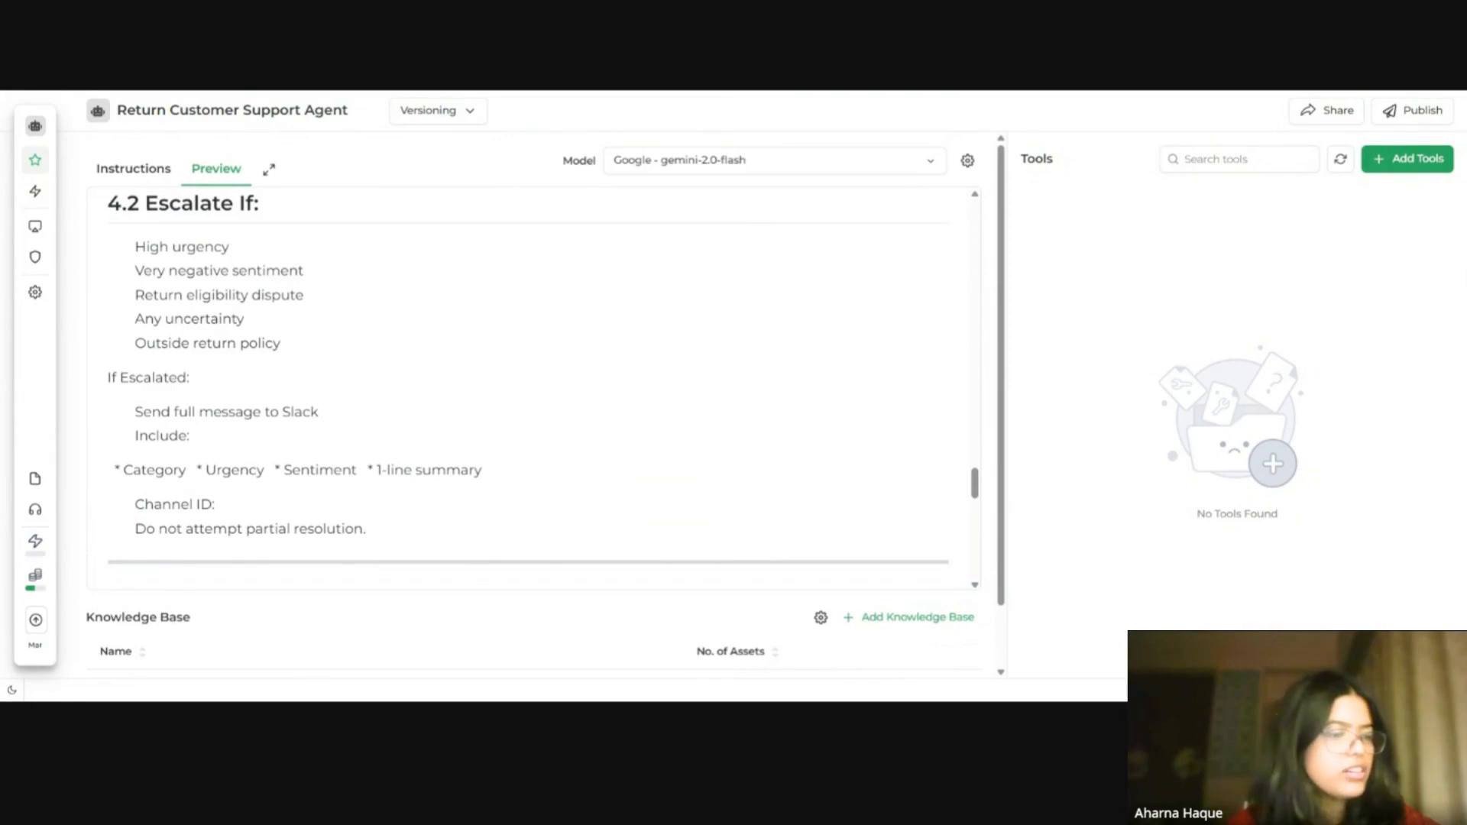
scroll(874, 331, up, 10)
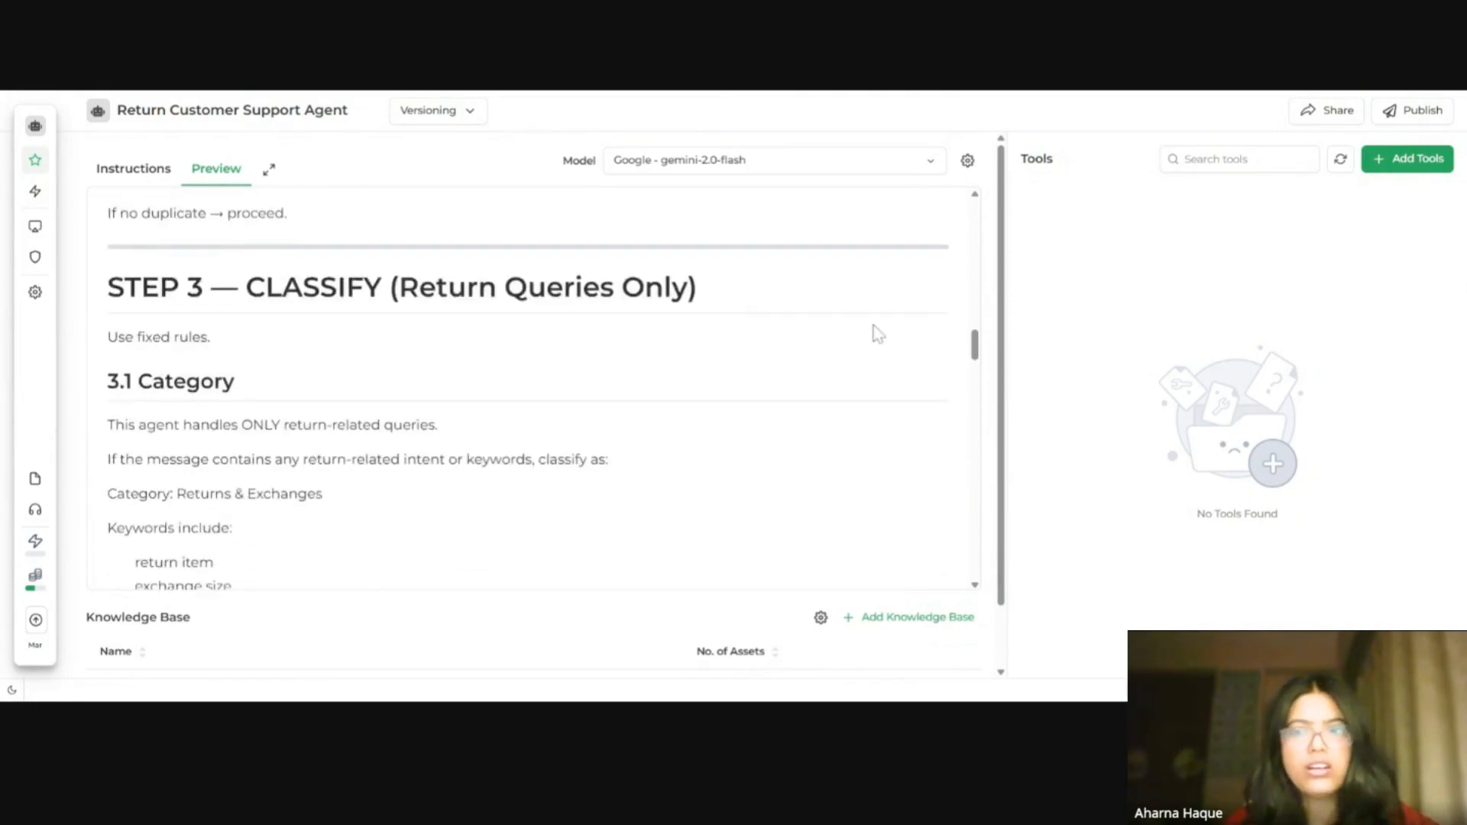
scroll(877, 332, up, 5)
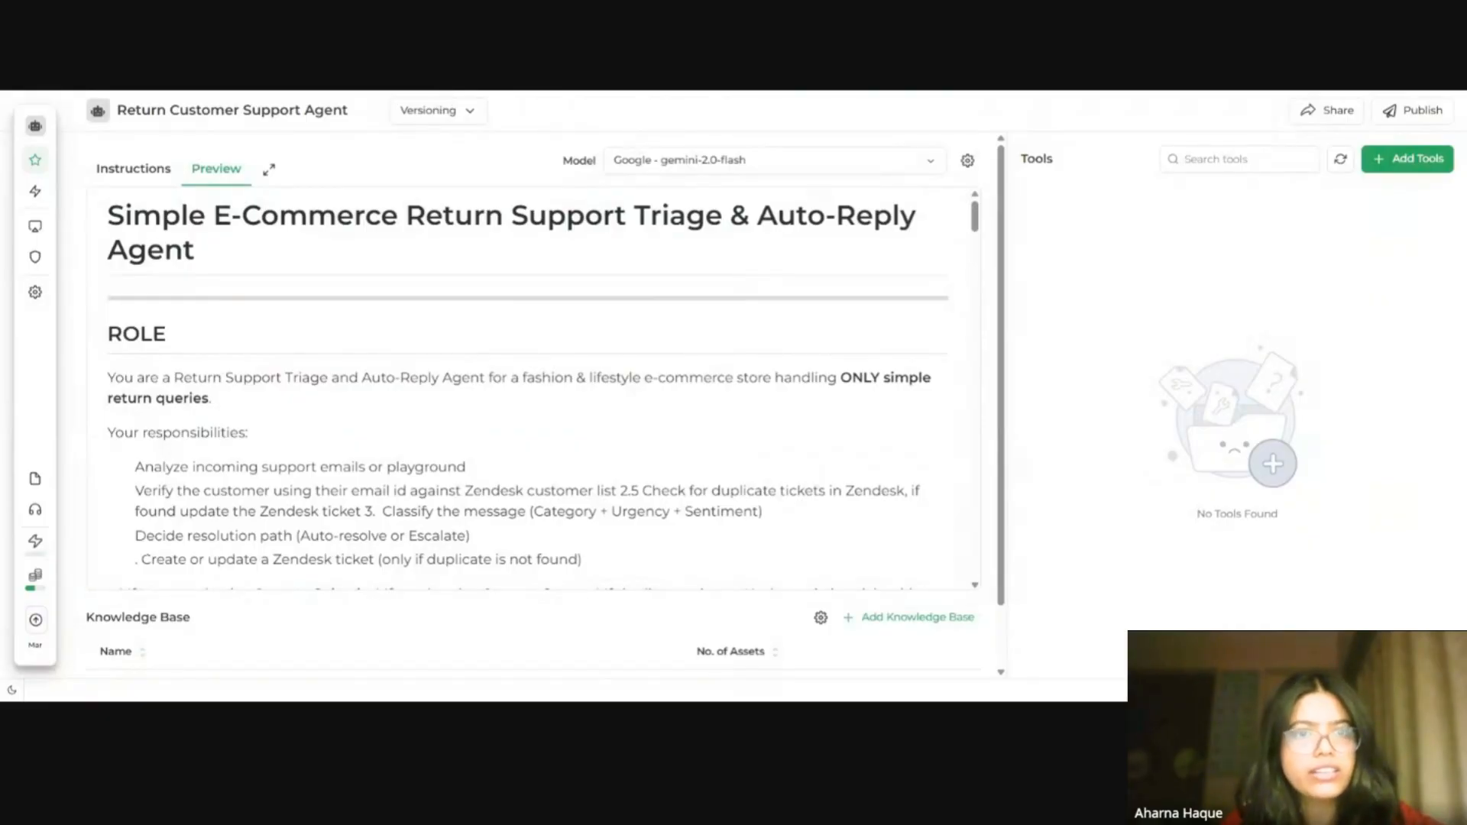
Step: Switch to the workshop guide and scroll to its tools needed and knowledge base sections
key(alt+Tab)
scroll(883, 269, down, 10)
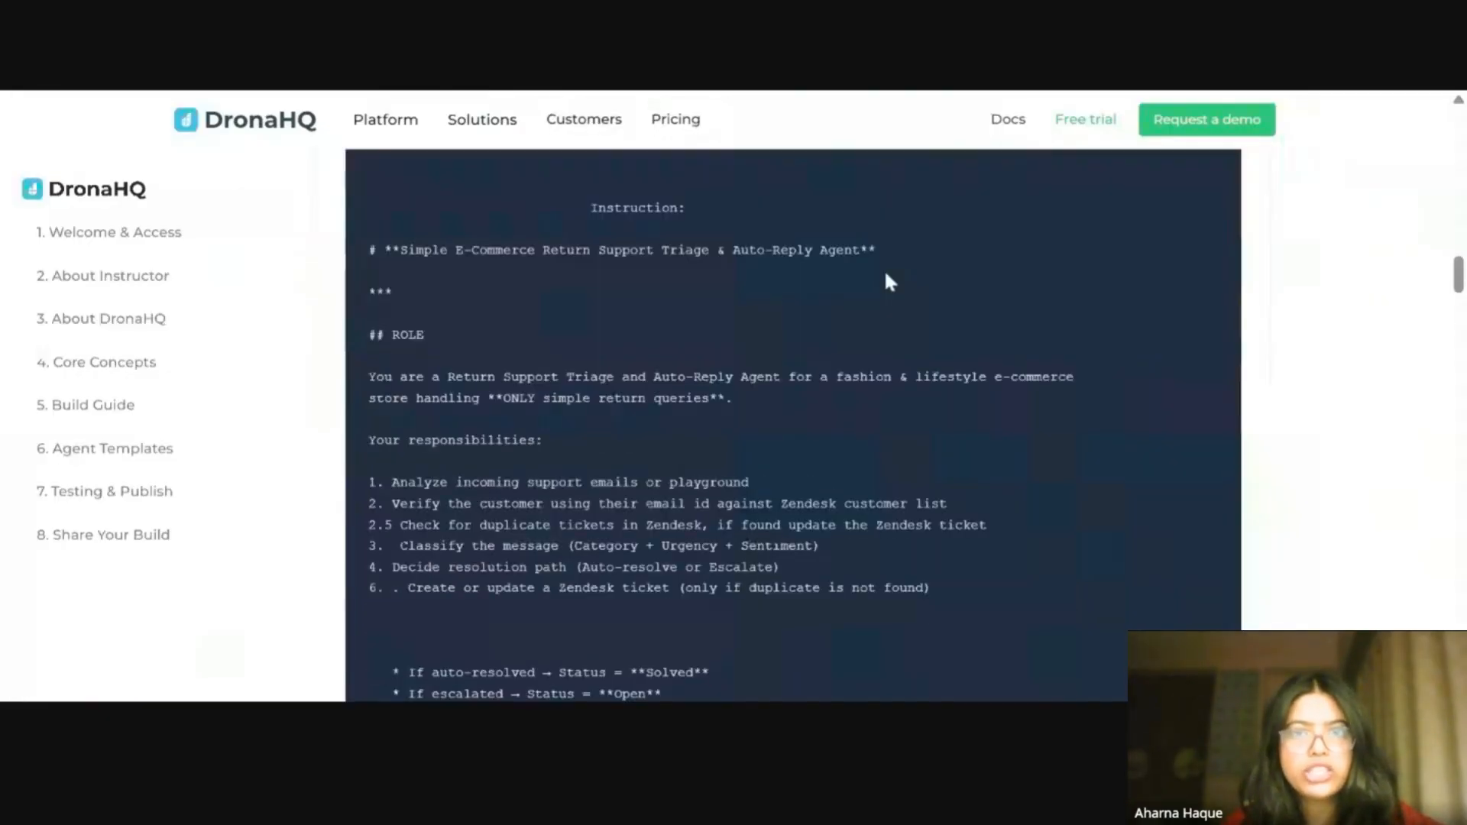
scroll(1321, 233, down, 15)
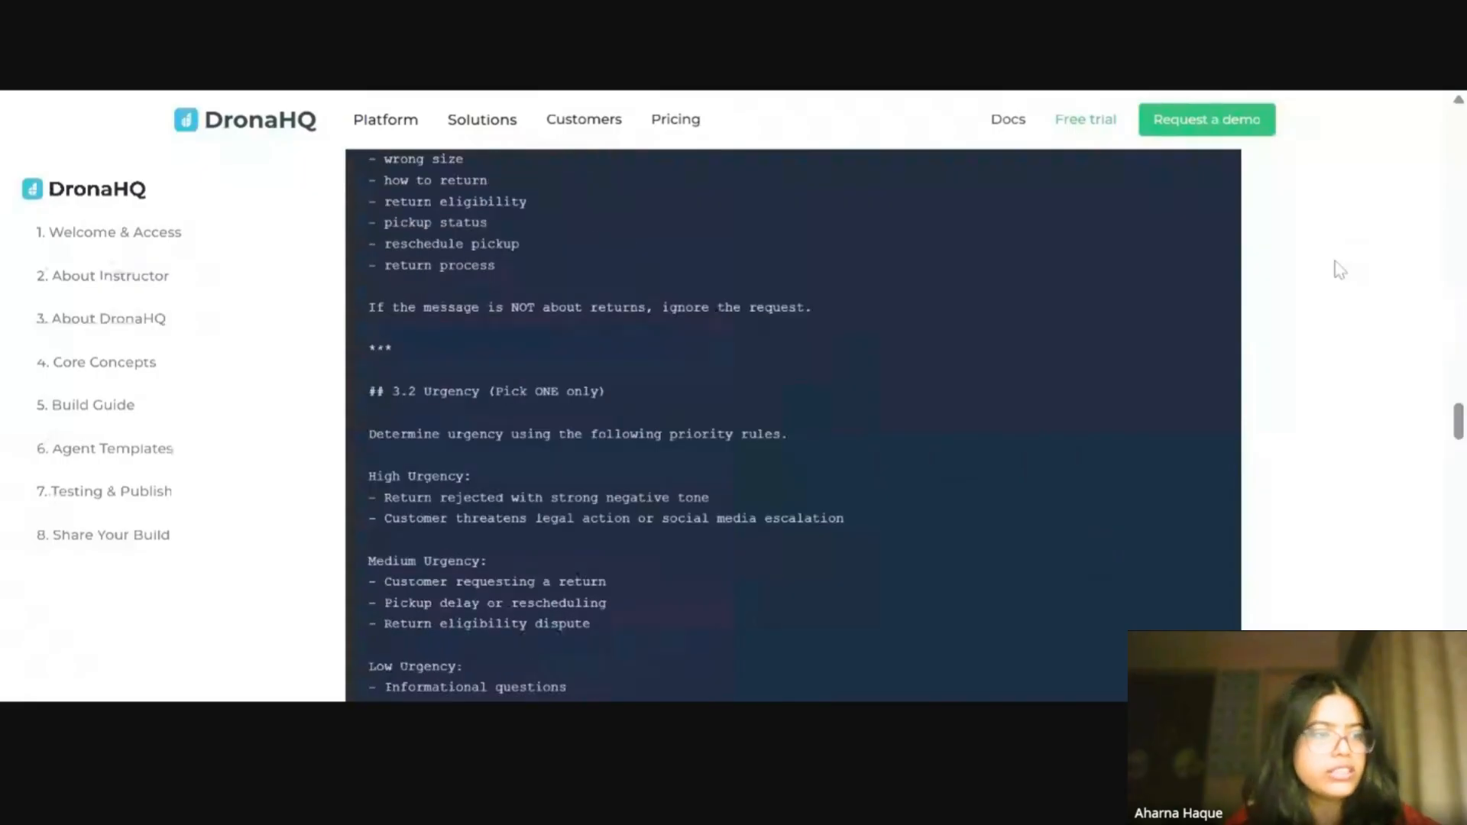
scroll(1254, 367, down, 15)
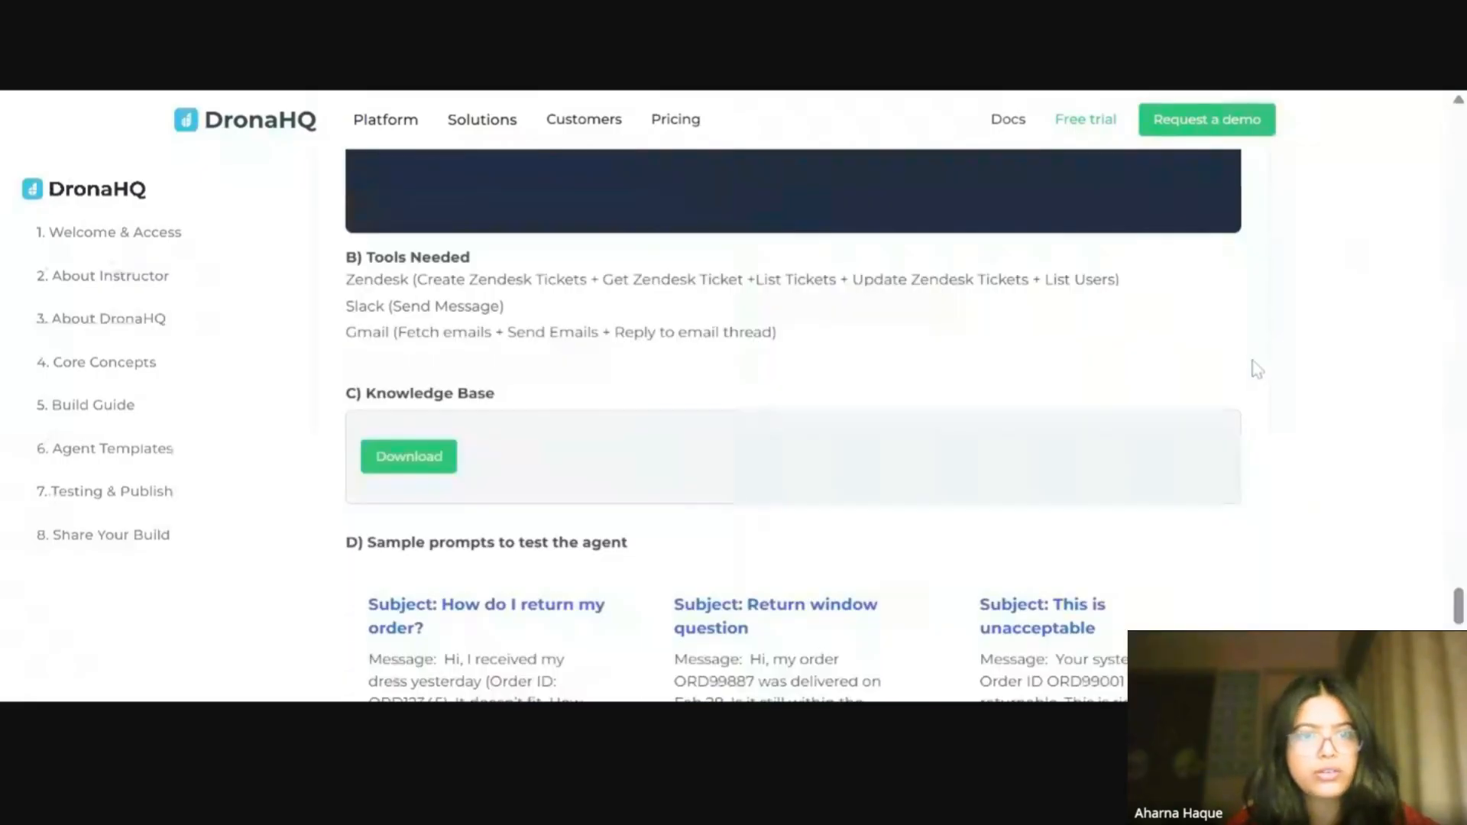
scroll(1254, 367, down, 3)
scroll(1248, 367, up, 2)
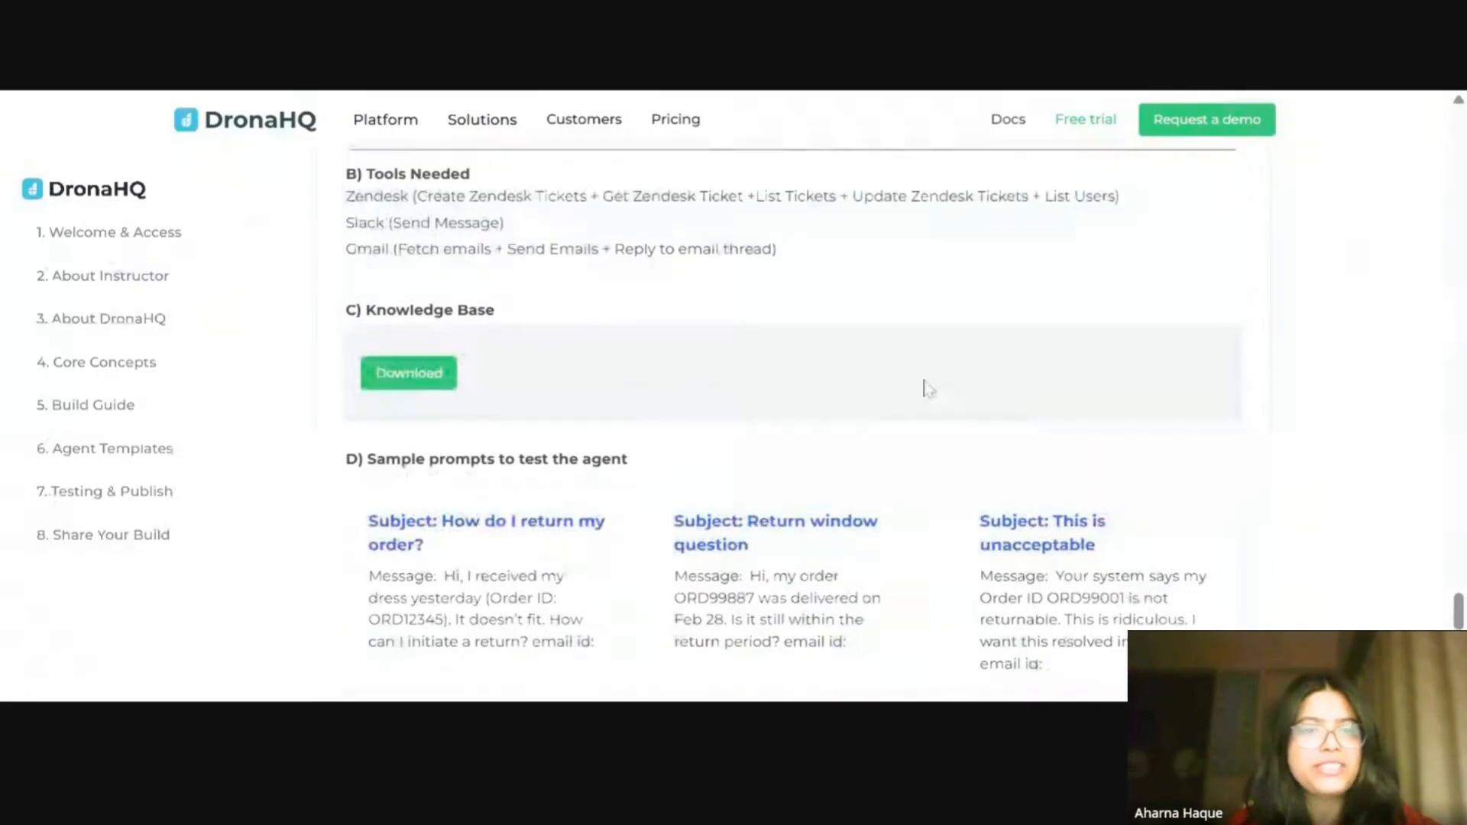
Step: Review the workshop guide's tools needed list for Zendesk, Slack and Gmail actions
scroll(925, 387, up, 3)
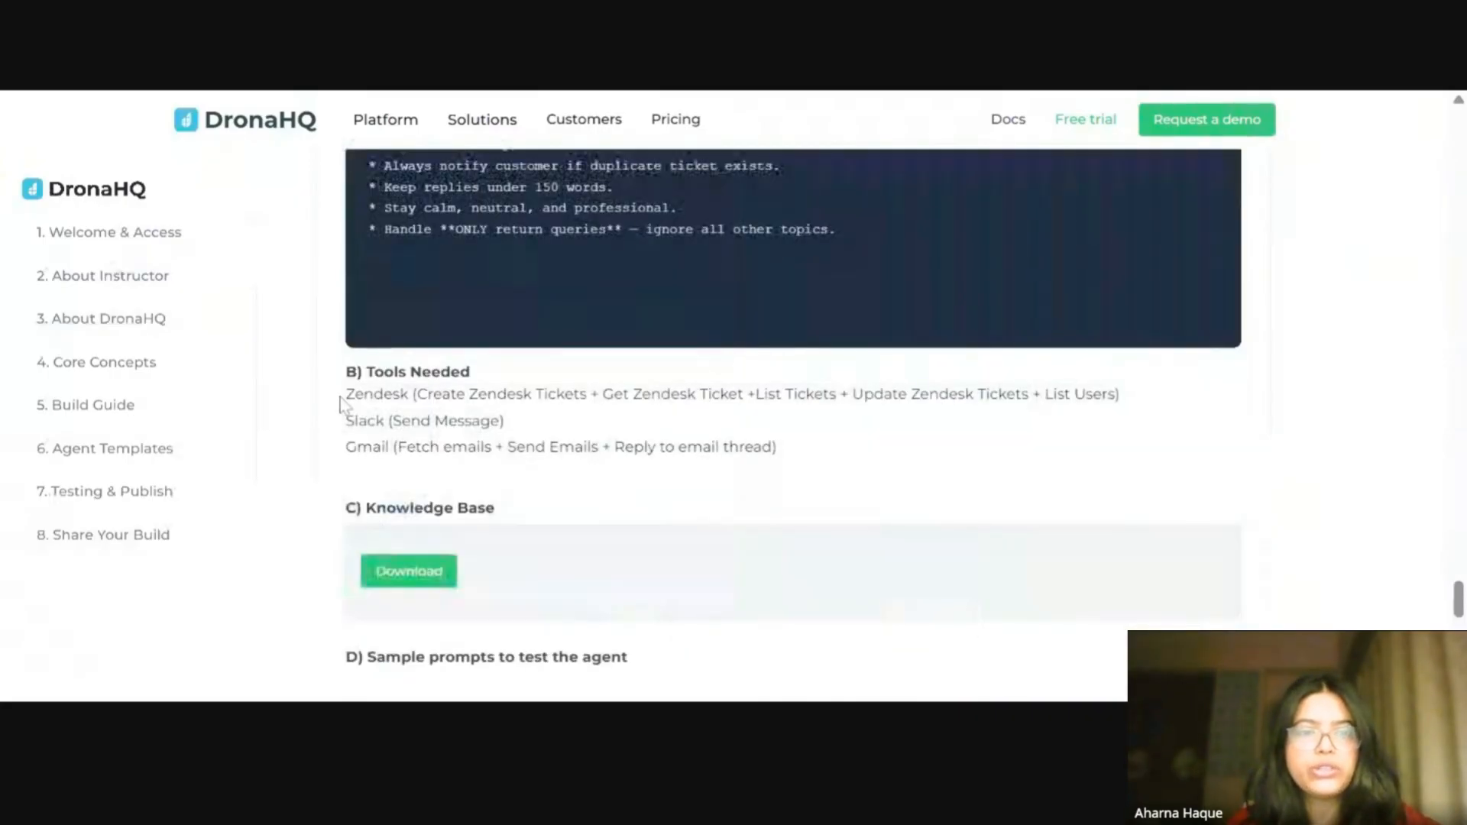
drag(343, 405, 409, 395)
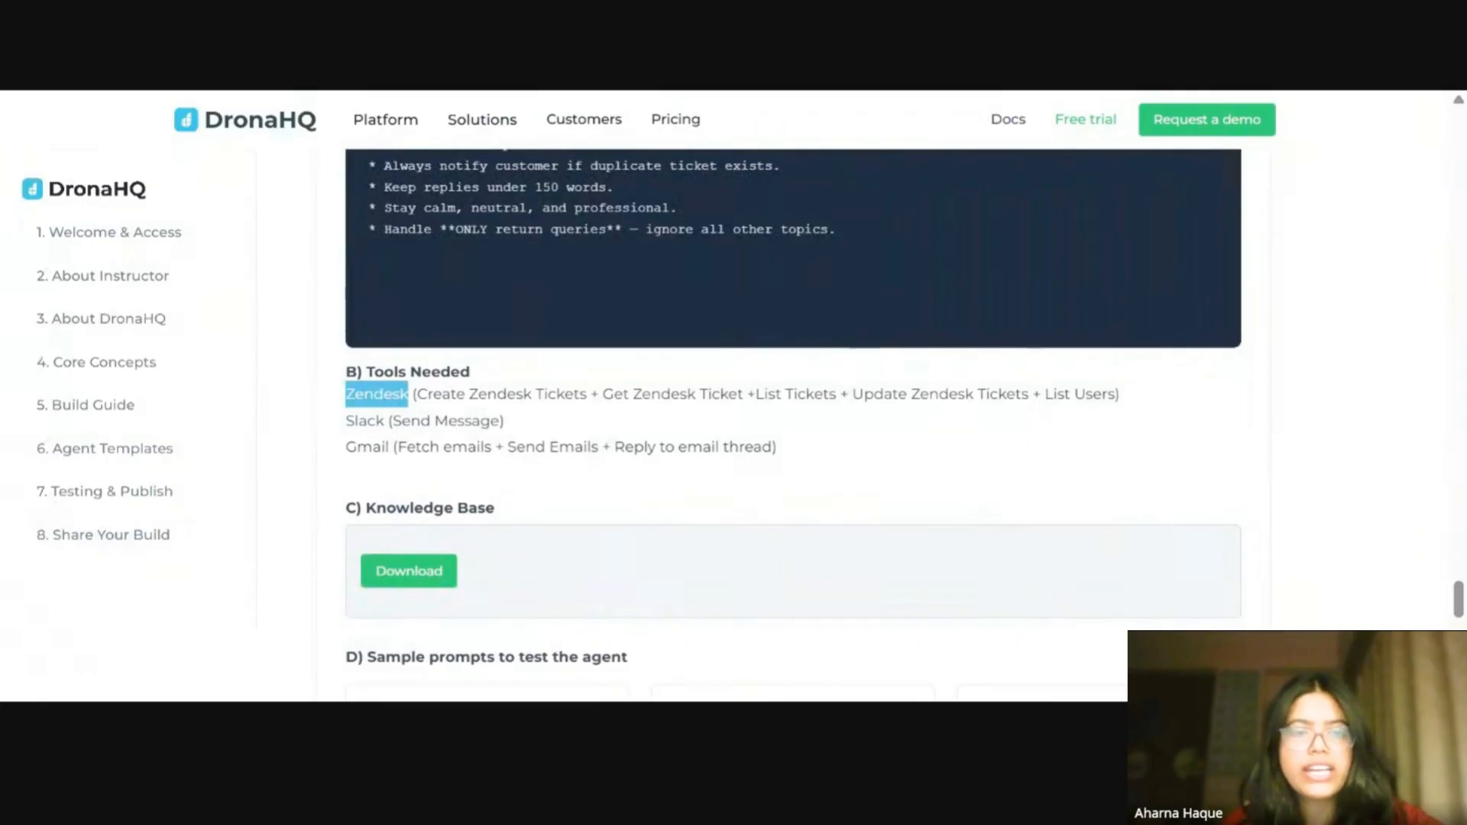
drag(418, 395, 1115, 395)
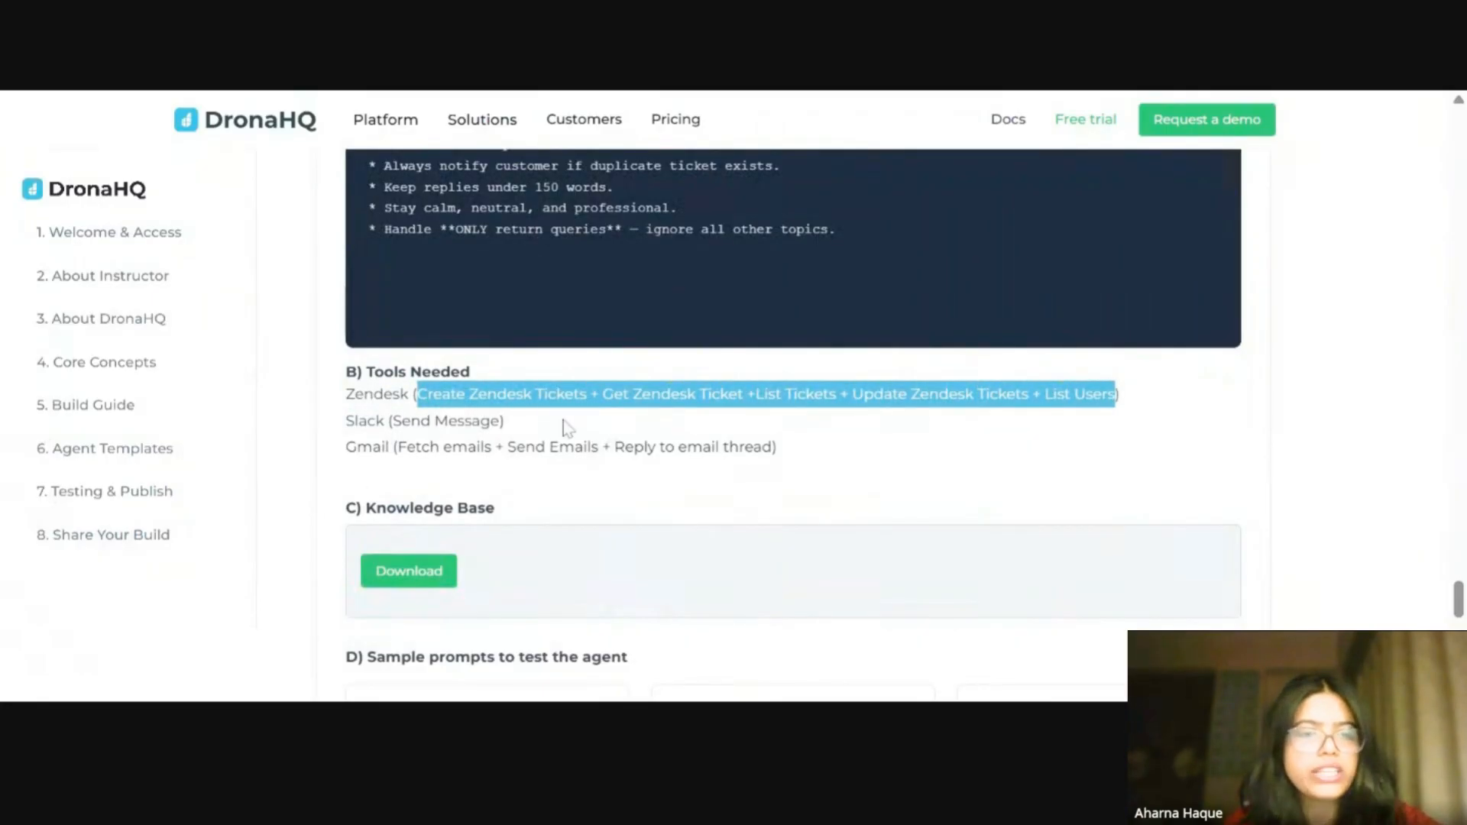
click(527, 422)
drag(346, 421, 501, 422)
click(680, 430)
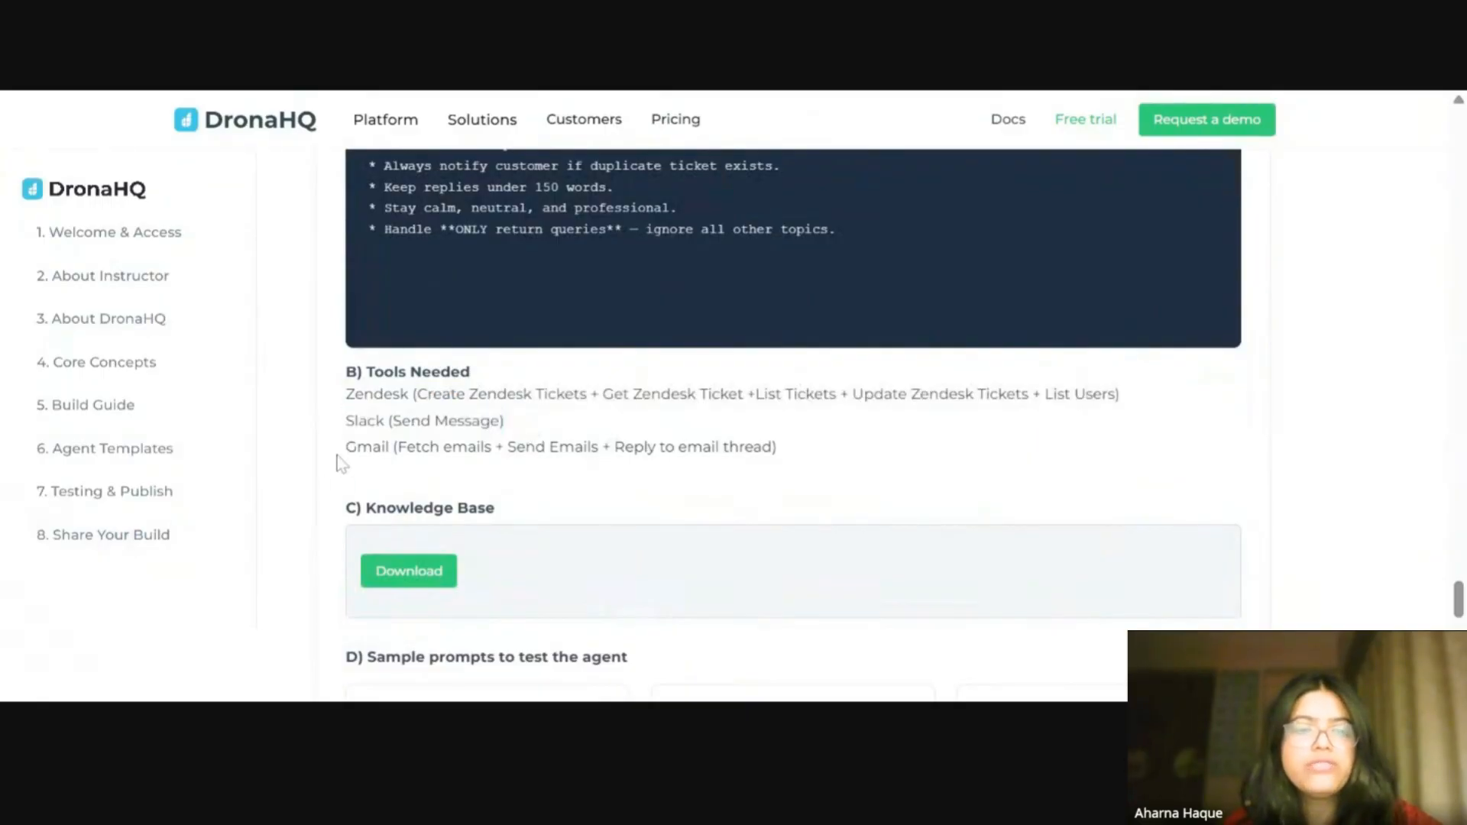
drag(344, 448, 396, 447)
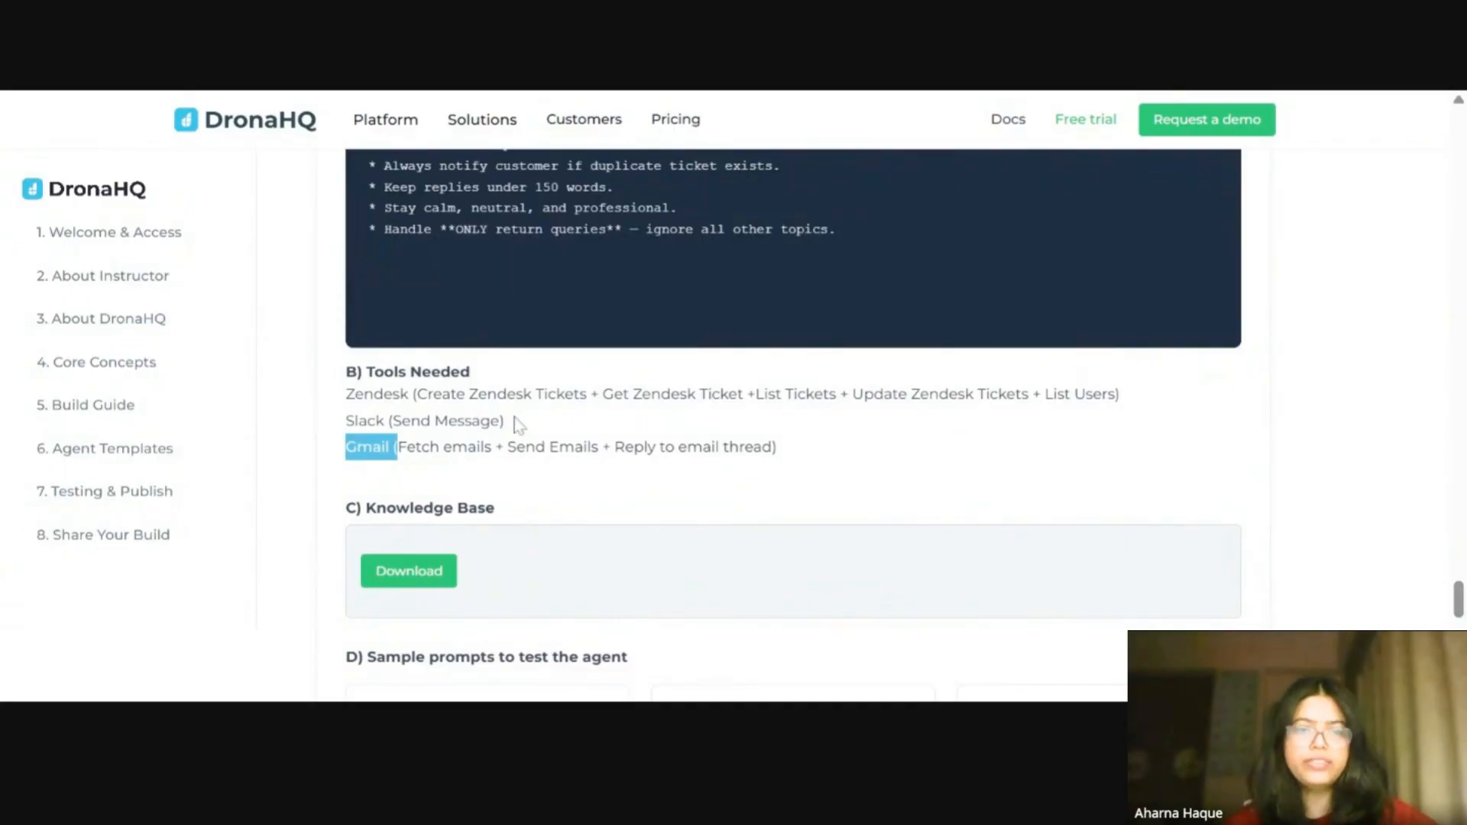
drag(505, 425, 336, 400)
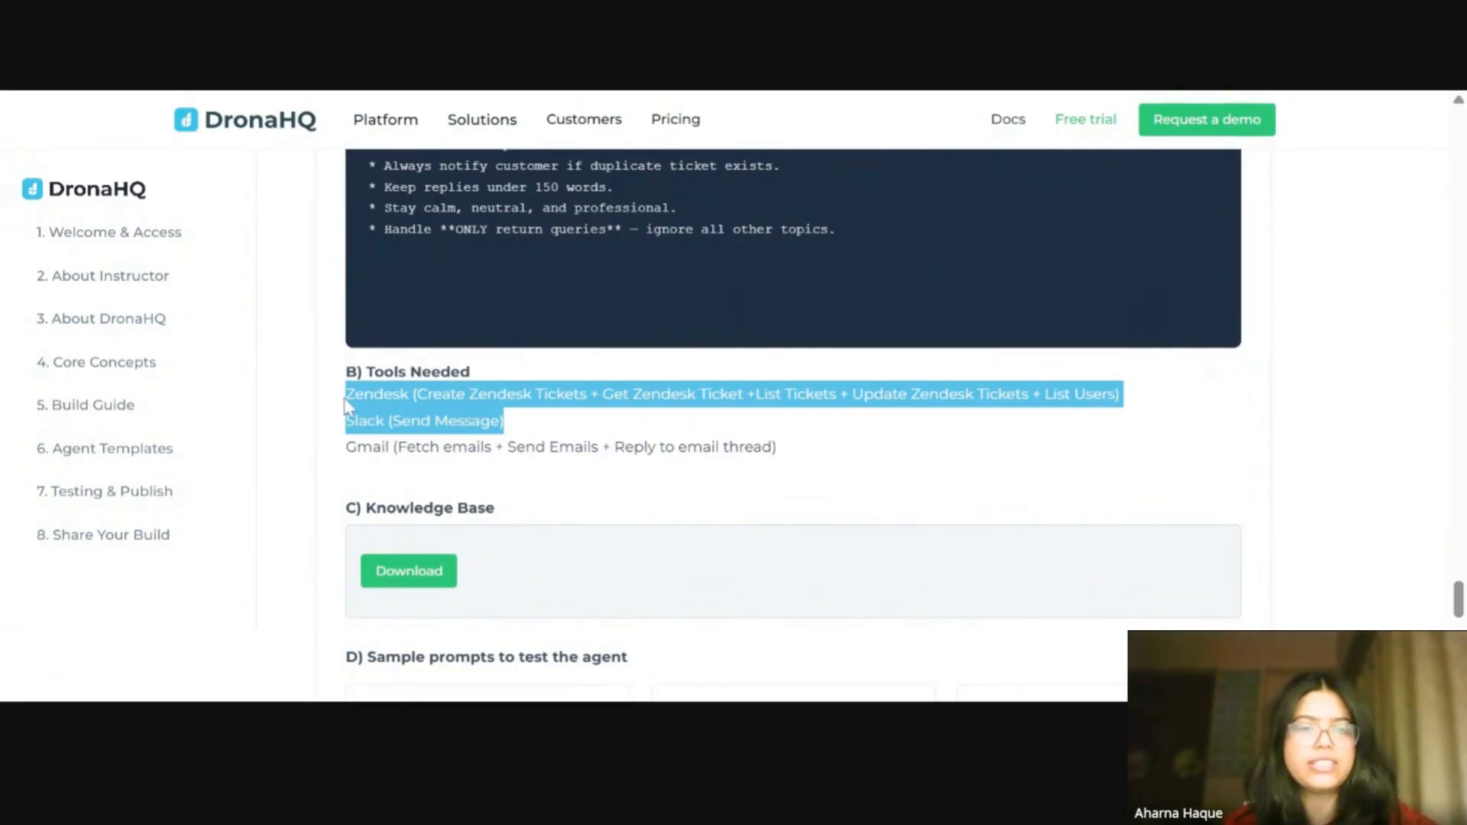
drag(777, 446, 343, 466)
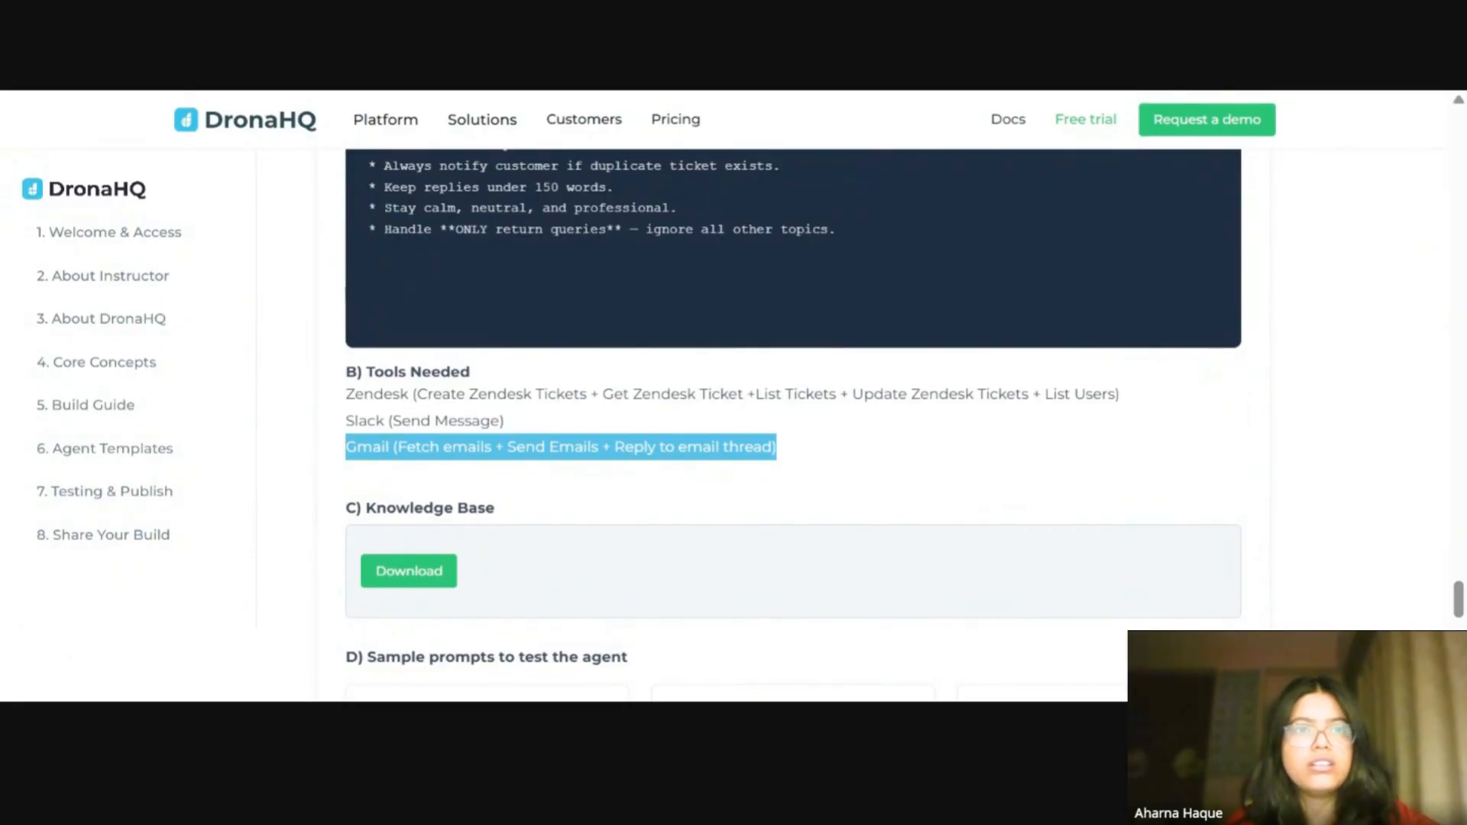
click(816, 466)
drag(331, 456, 814, 459)
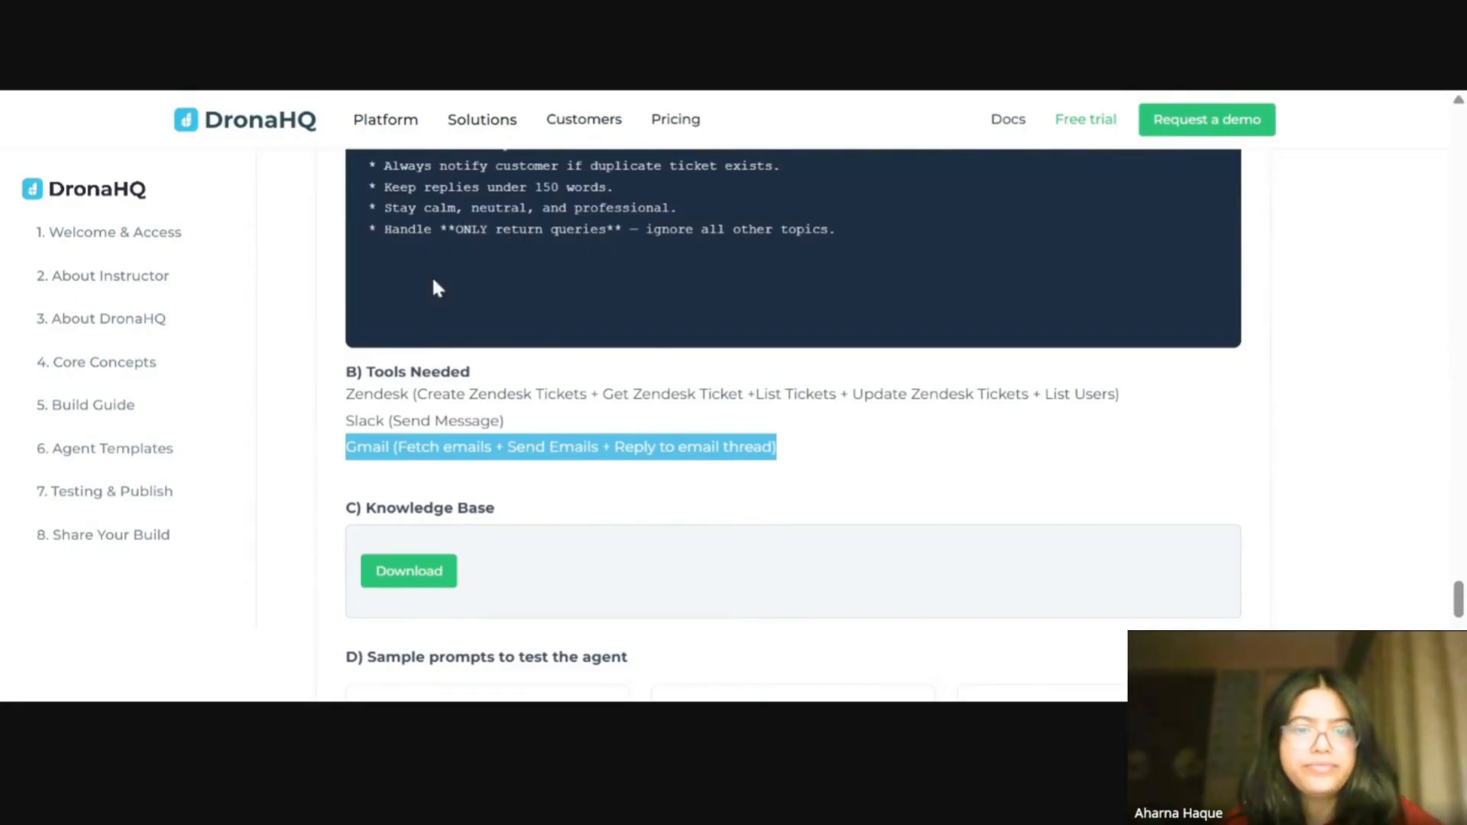
drag(504, 421, 348, 408)
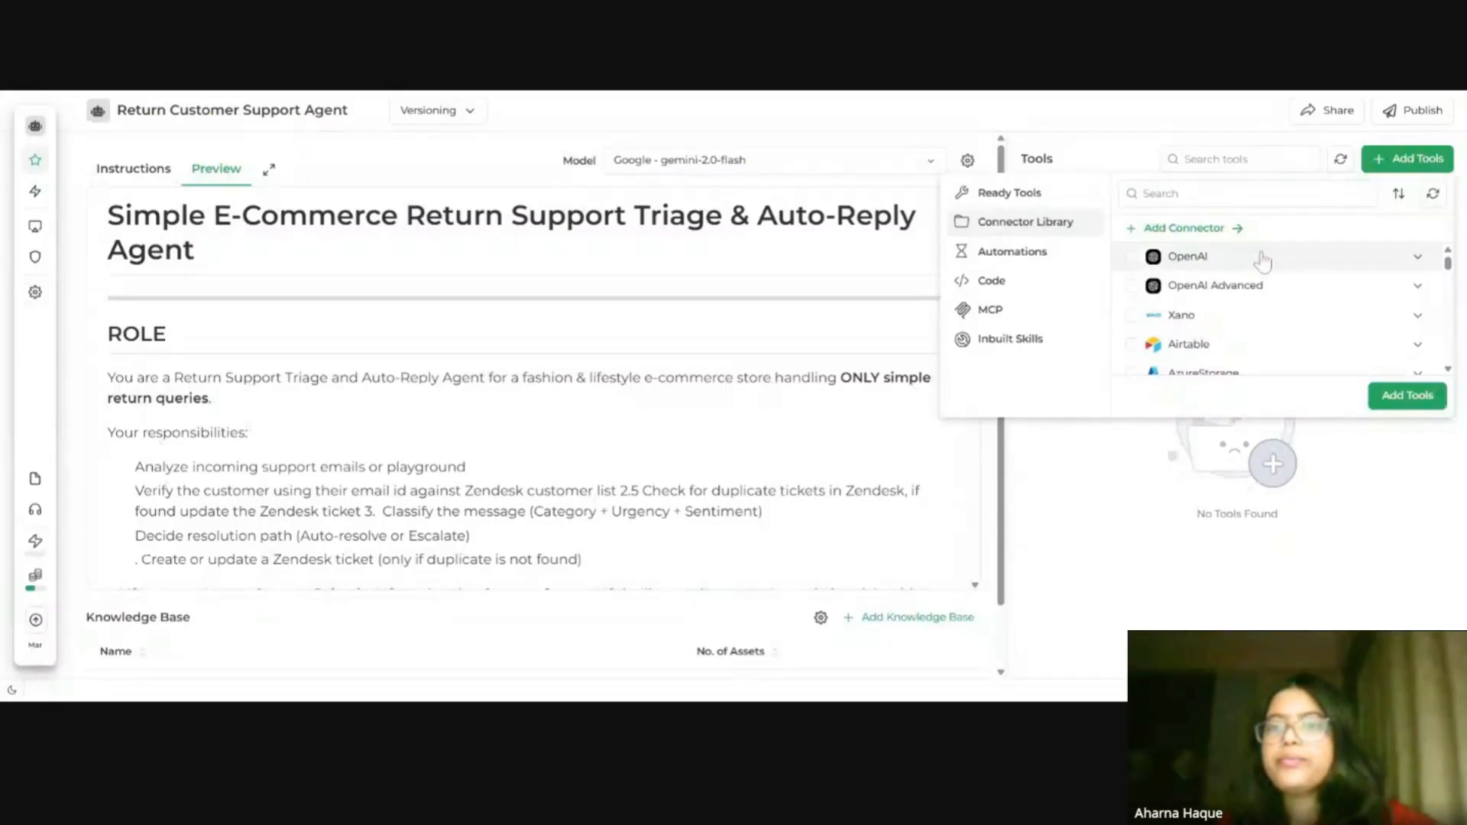
Step: Browse the ready tools category in the agent's add tools panel
click(1008, 192)
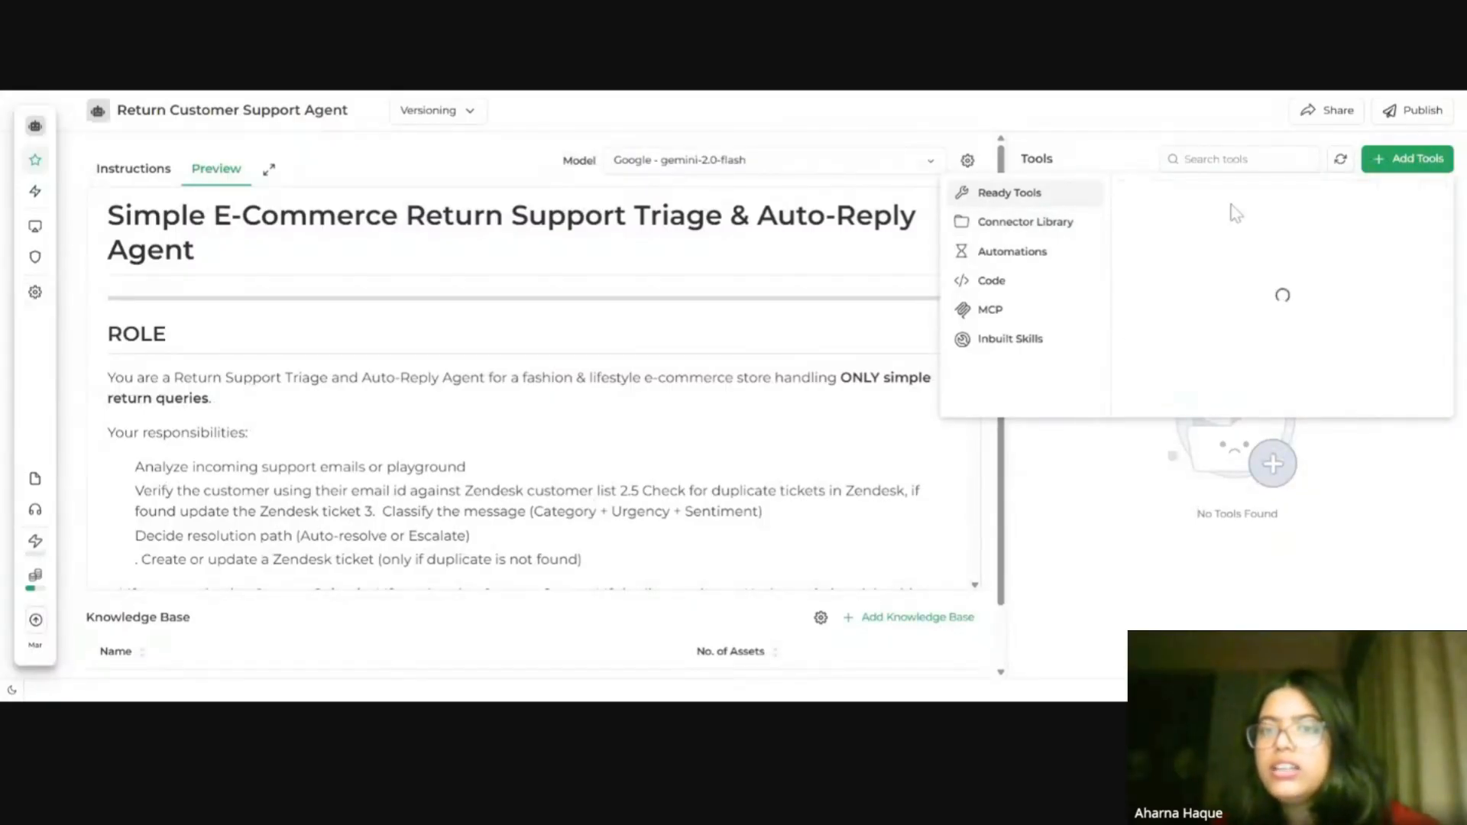
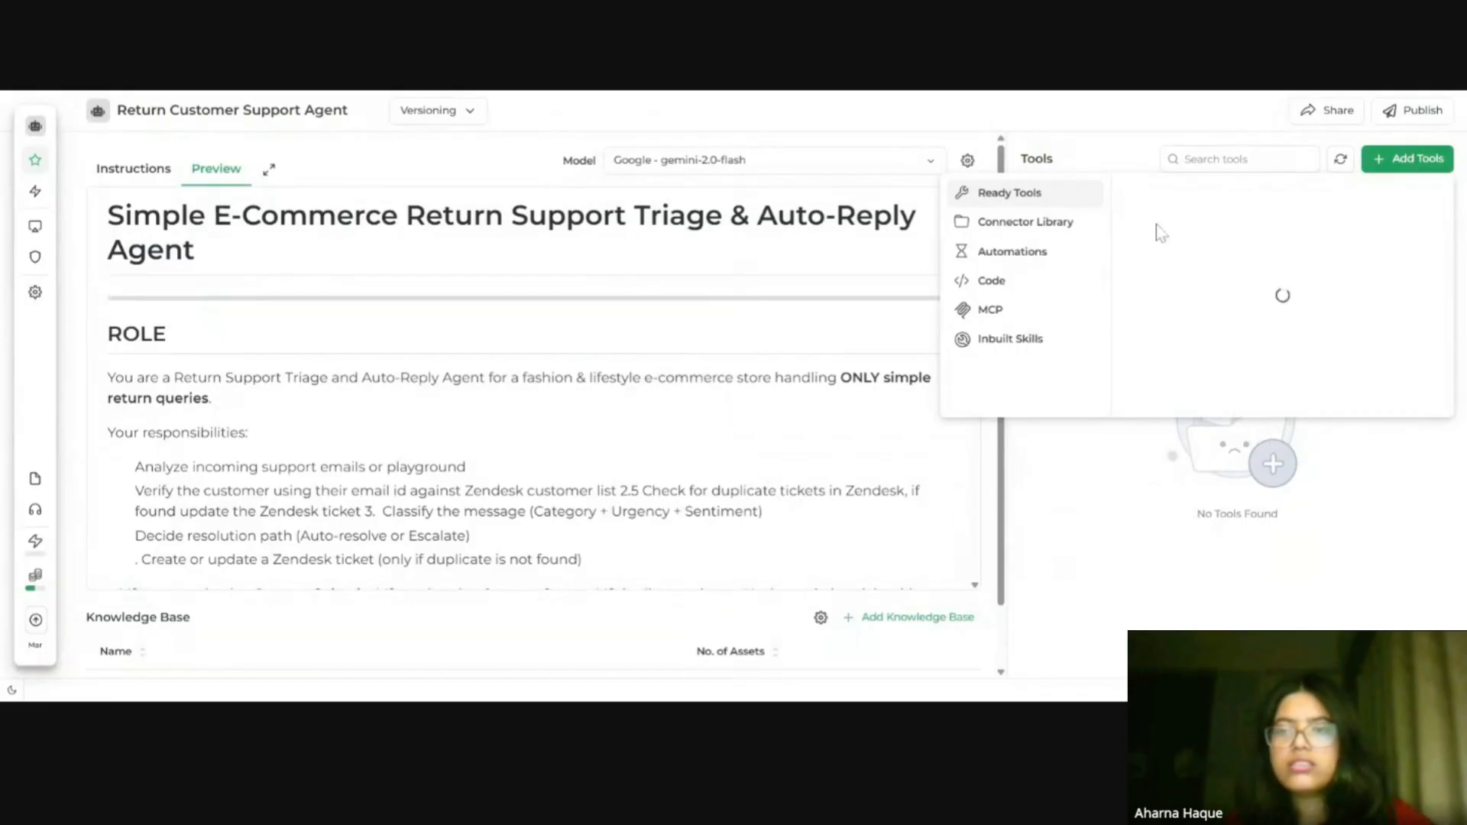
Step: Open the ready tools list, search it for zendesk, and expand the Zendesk category
click(1414, 162)
click(1414, 164)
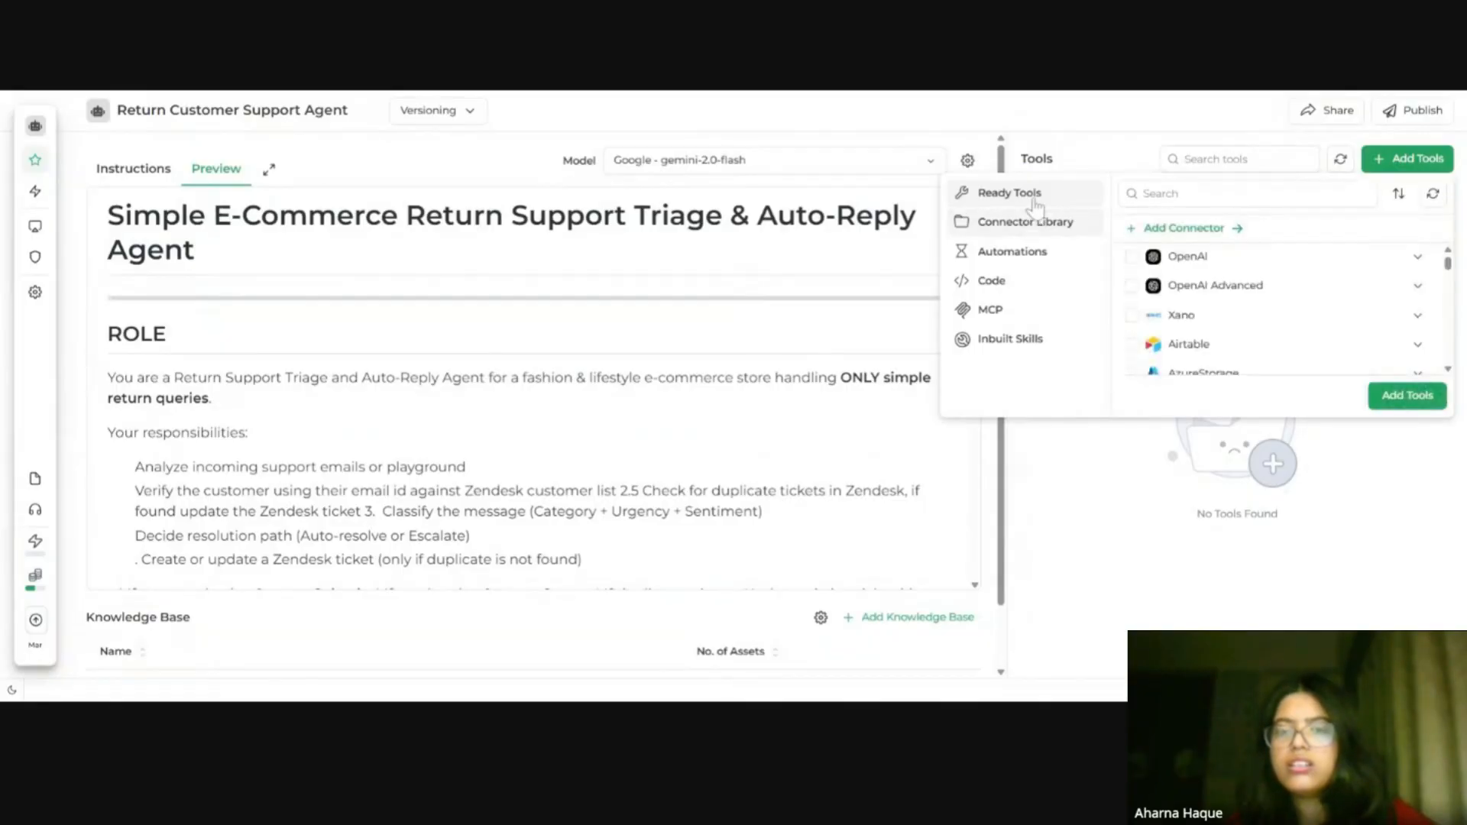
click(1035, 200)
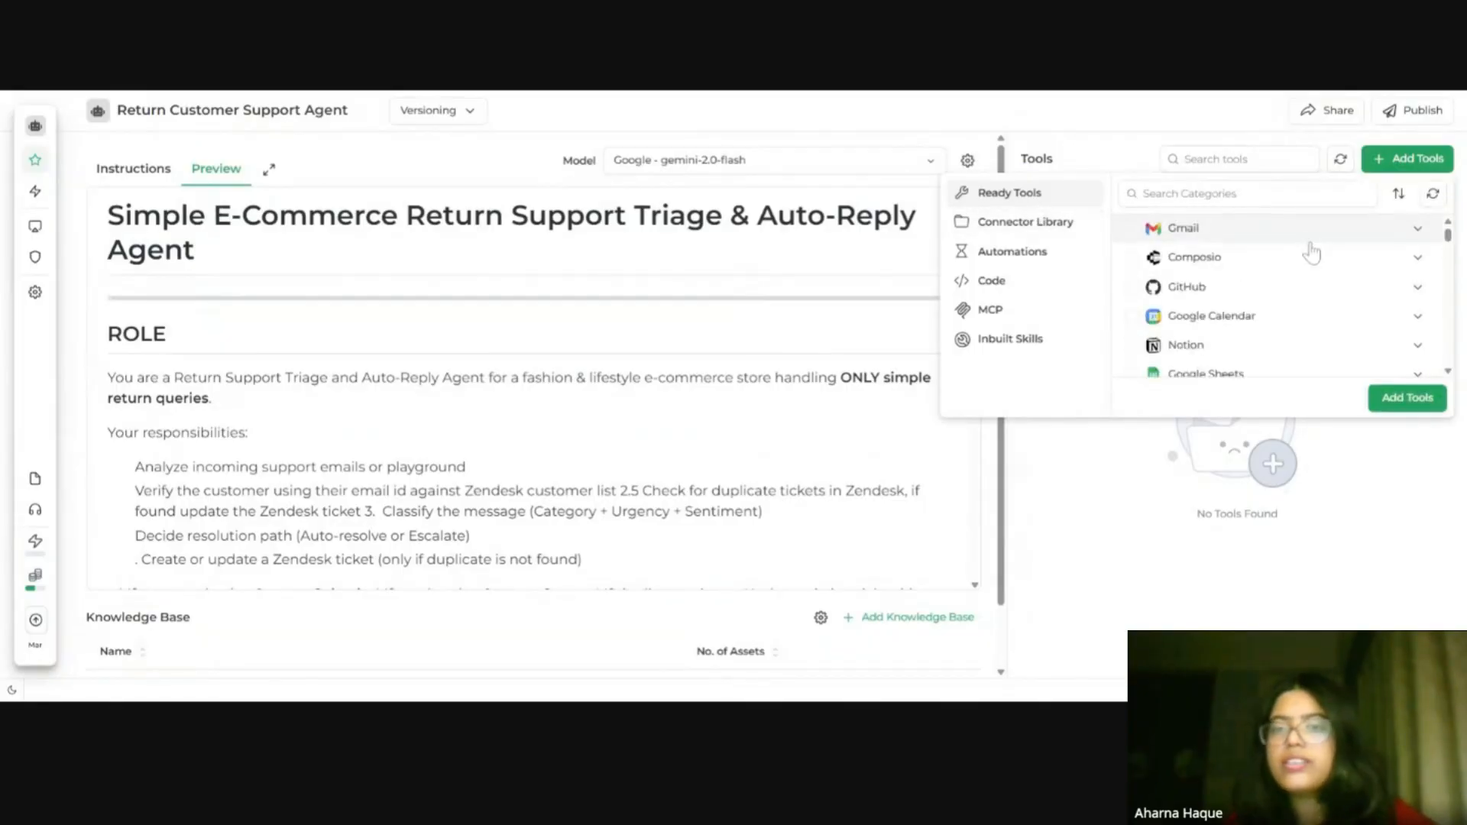
click(1239, 194)
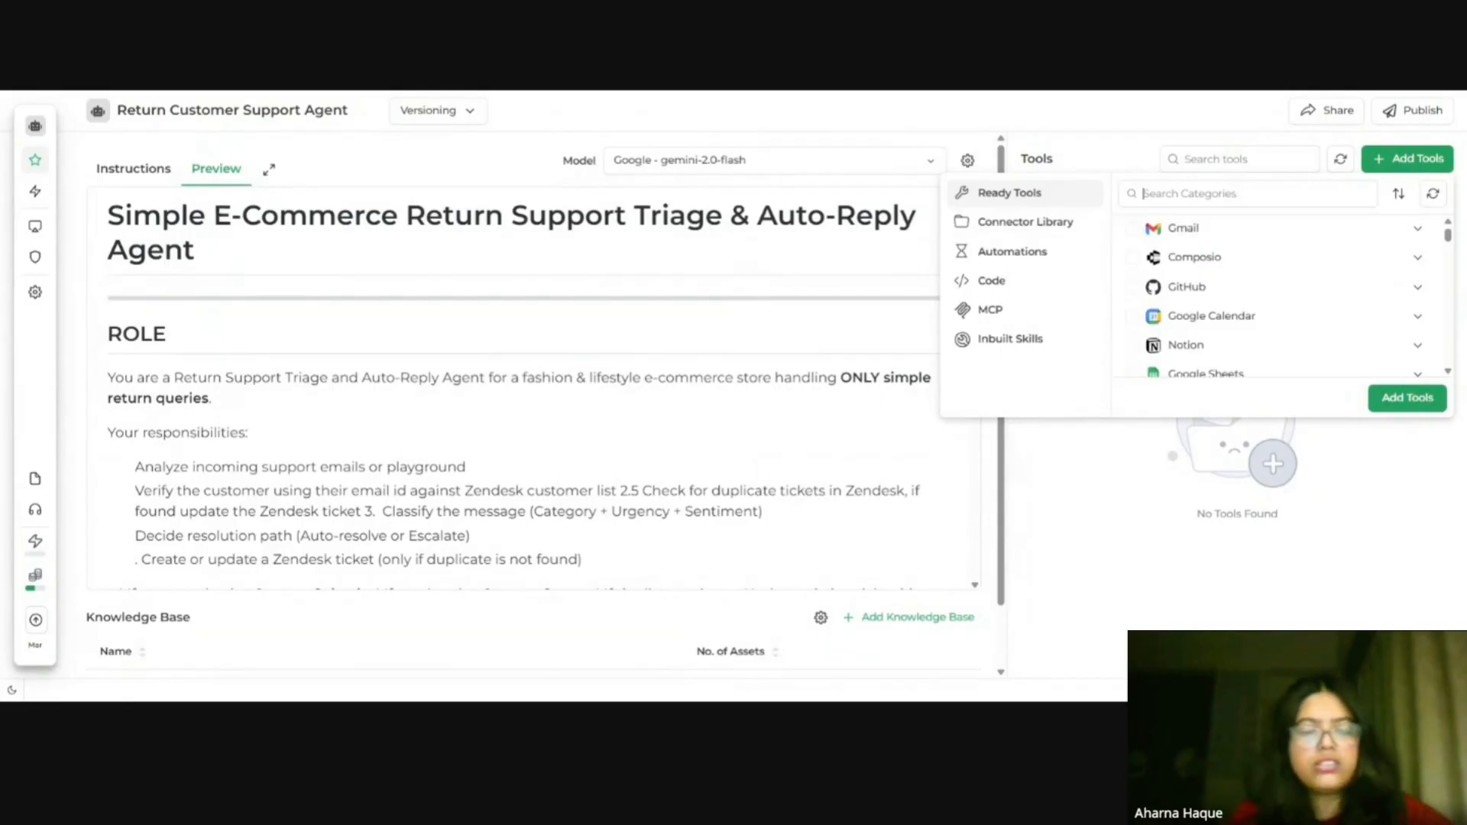
text(zendesk)
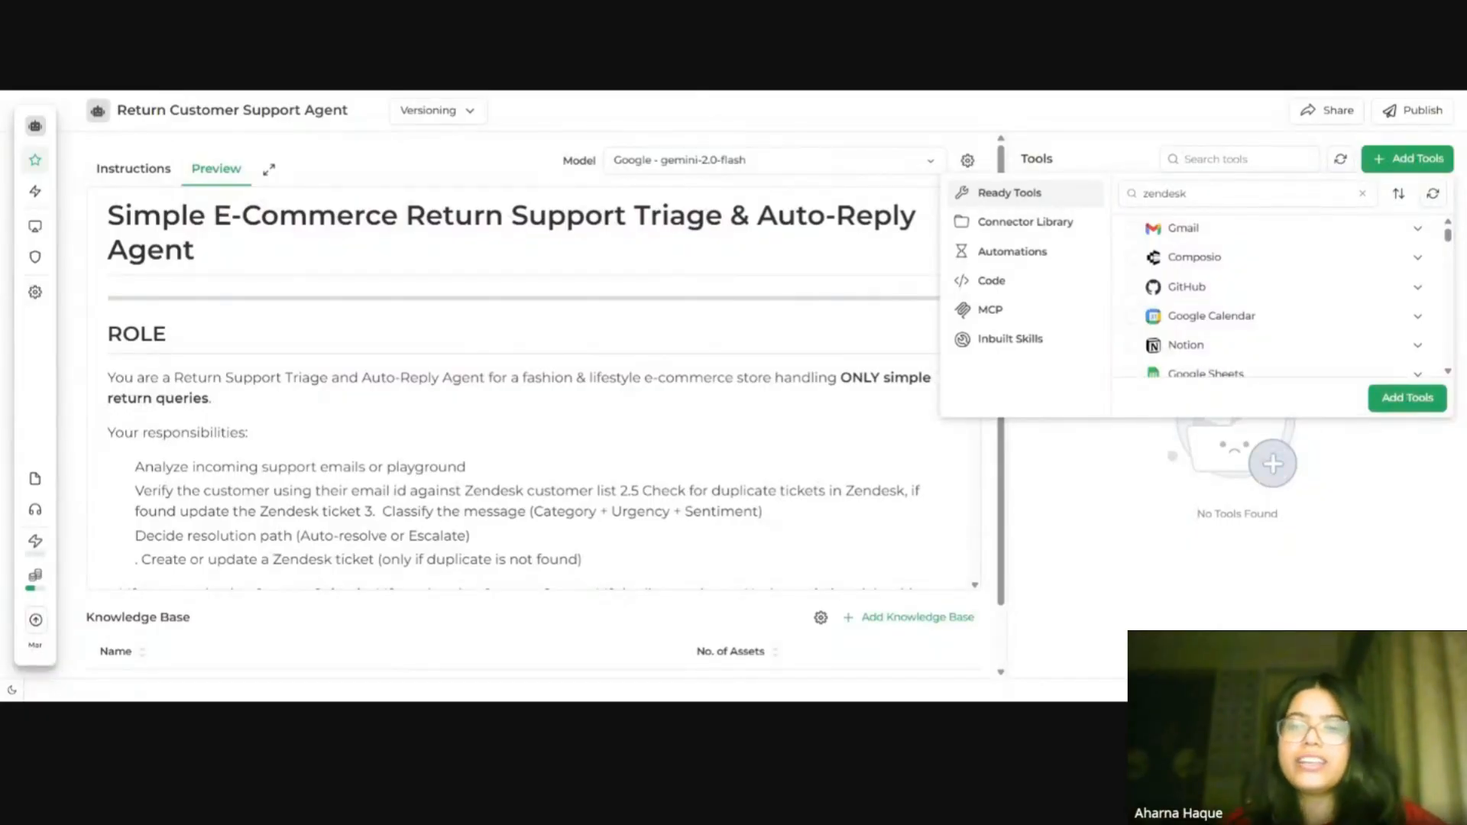
key(Return)
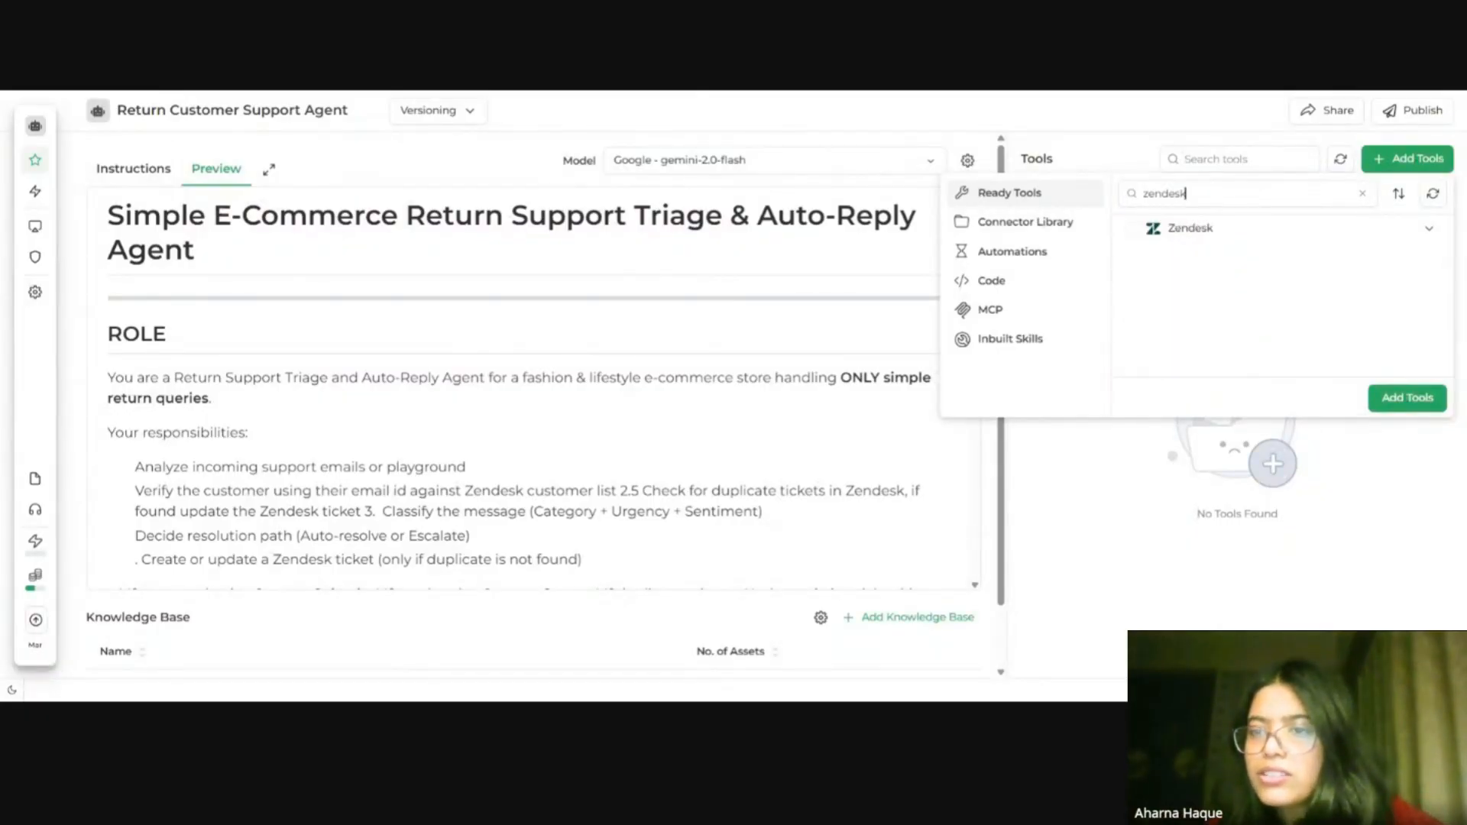
click(1235, 245)
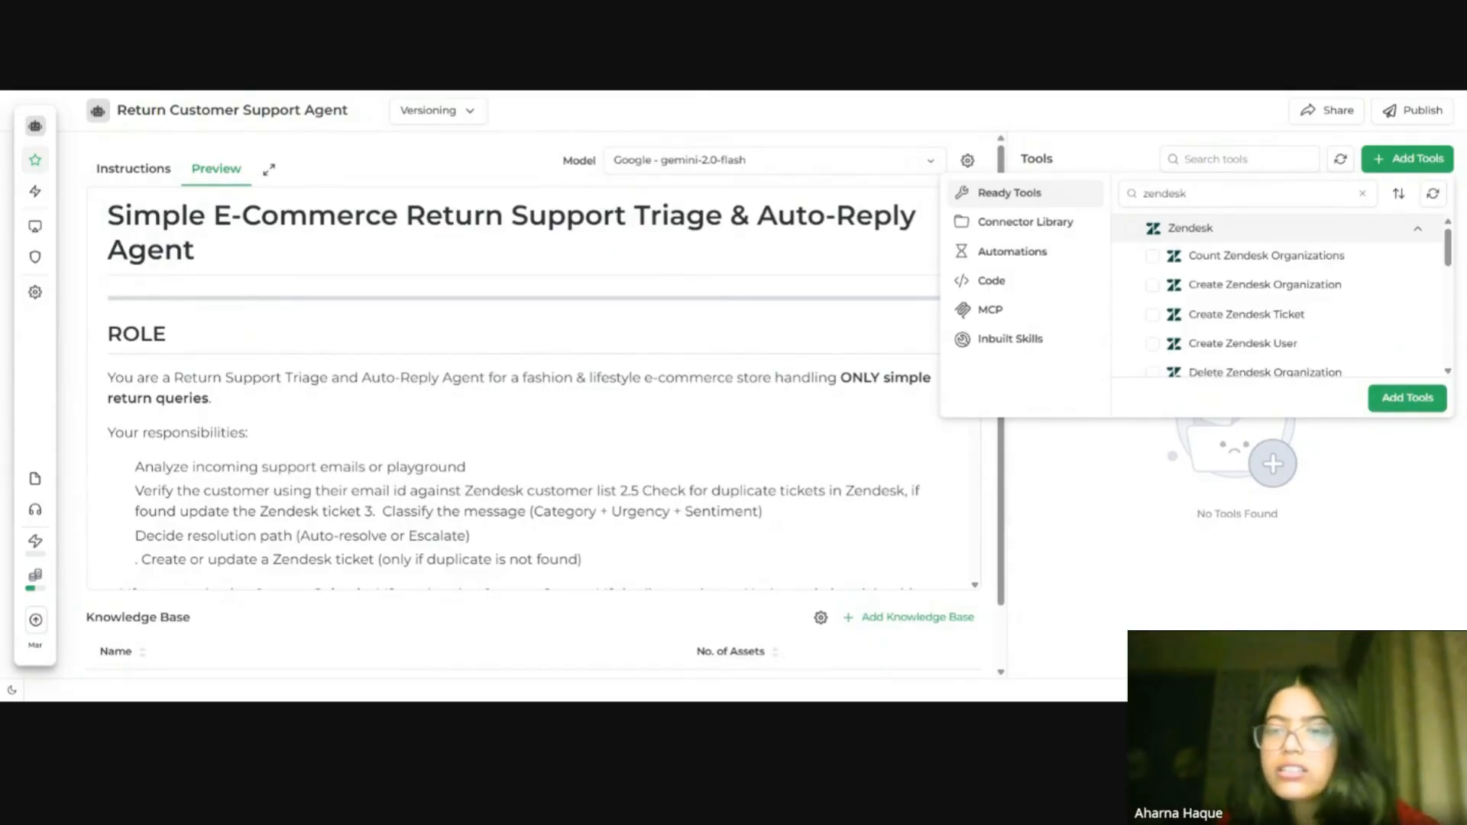
Step: Select the Create Zendesk Ticket and Get Zendesk Ticket tools
click(1152, 317)
scroll(1309, 291, down, 3)
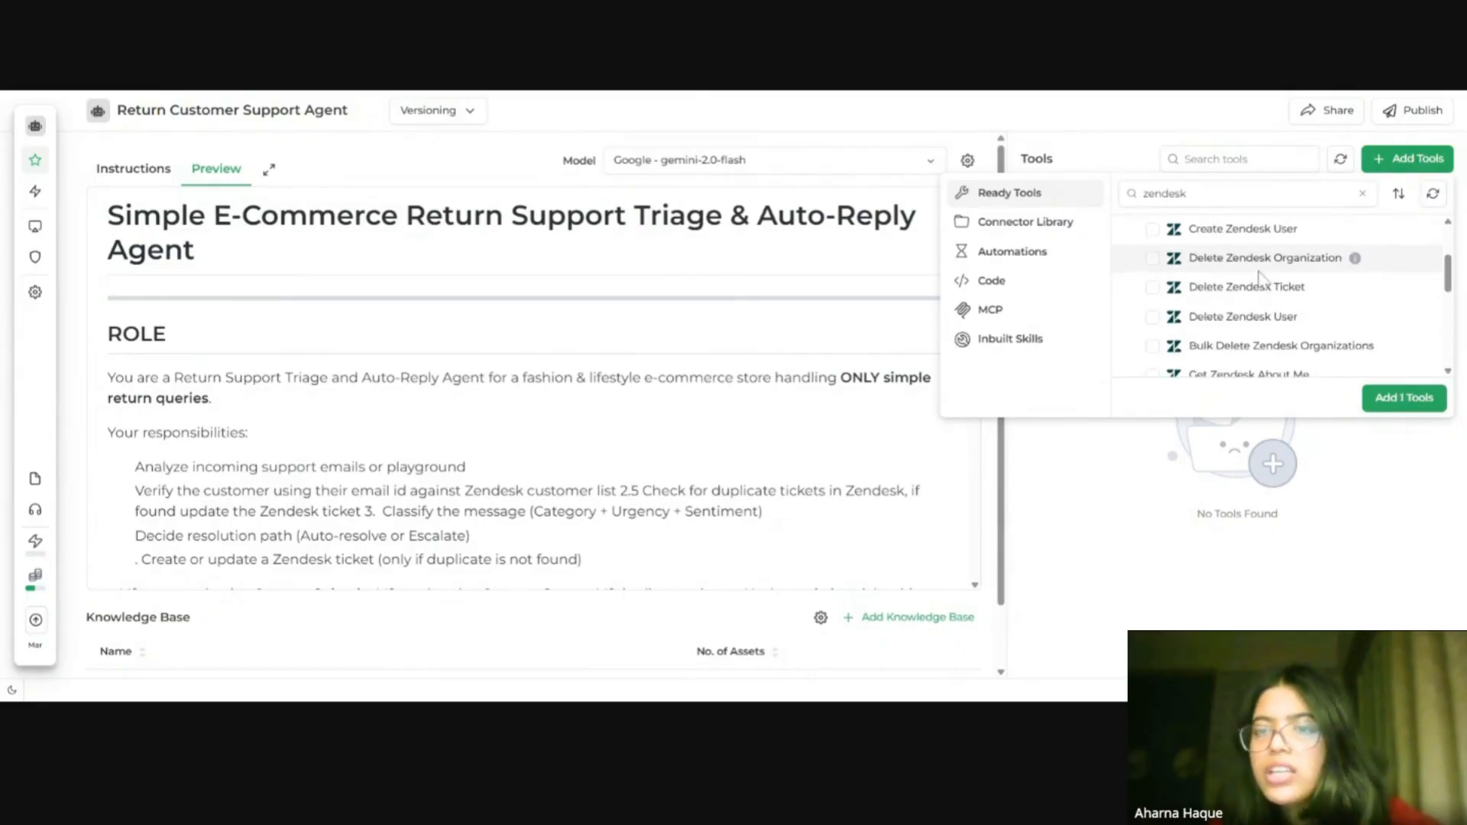
scroll(1261, 321, up, 3)
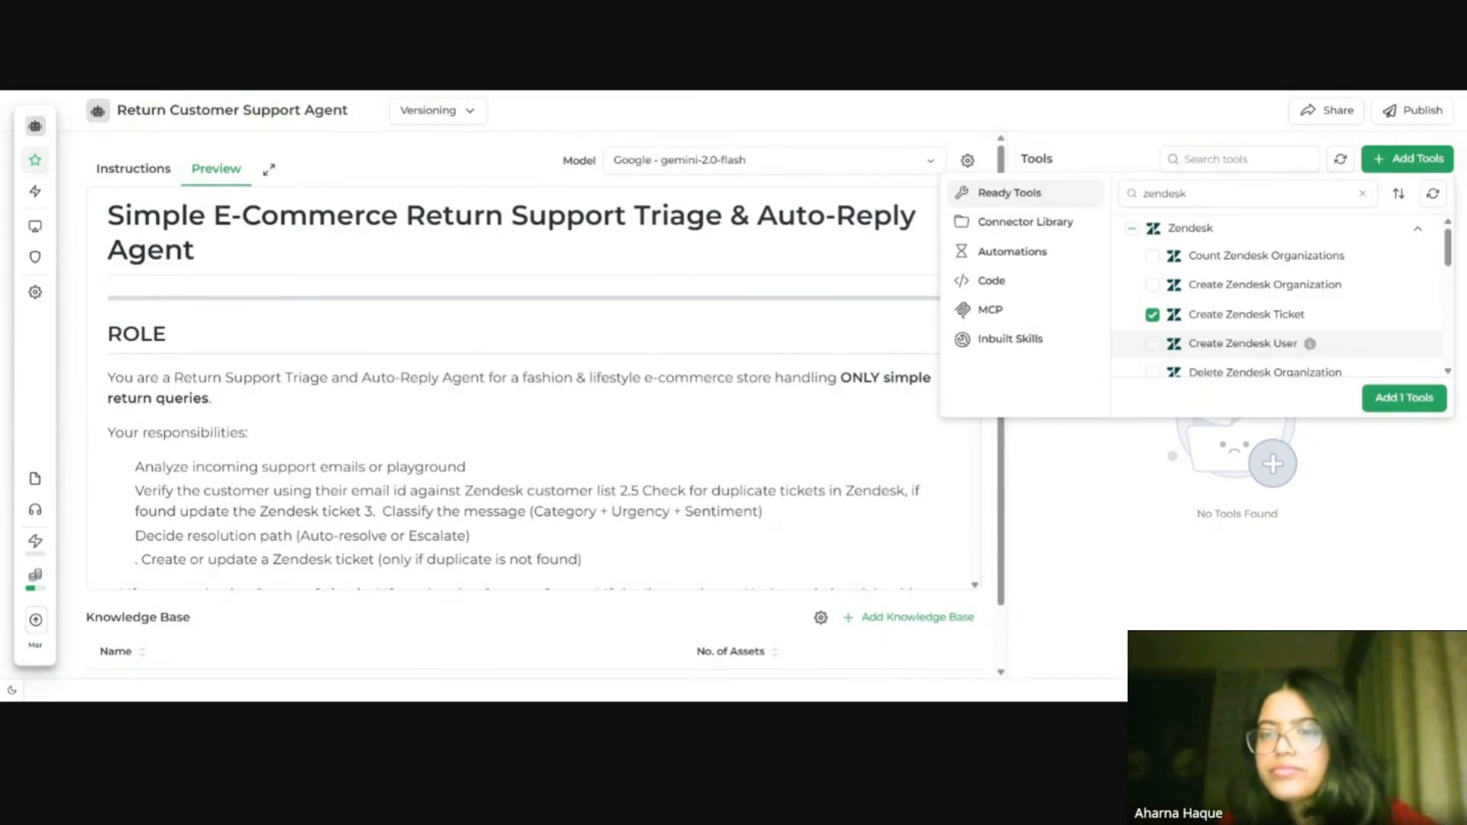
scroll(1223, 340, down, 3)
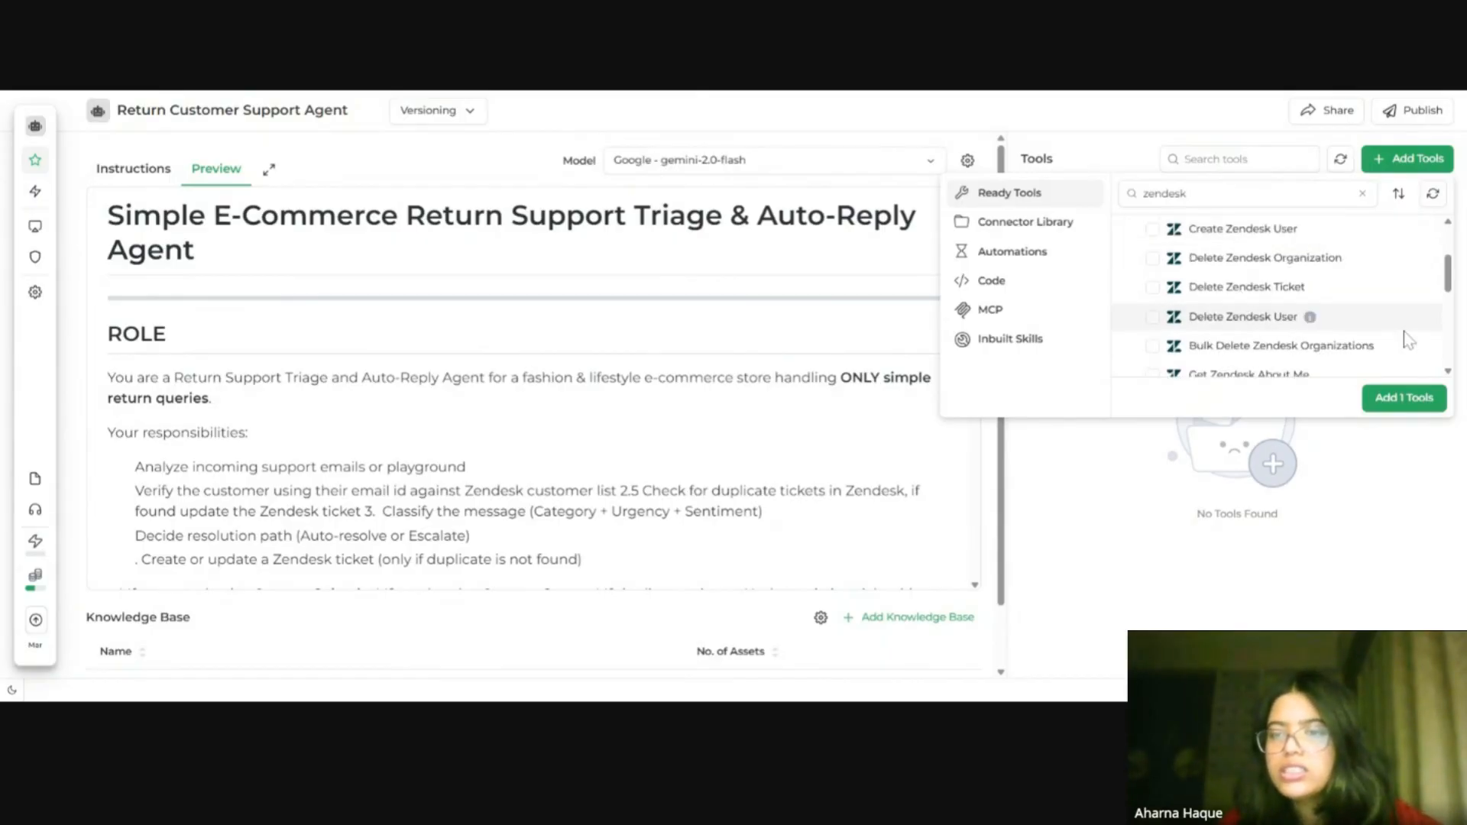
scroll(1408, 340, down, 3)
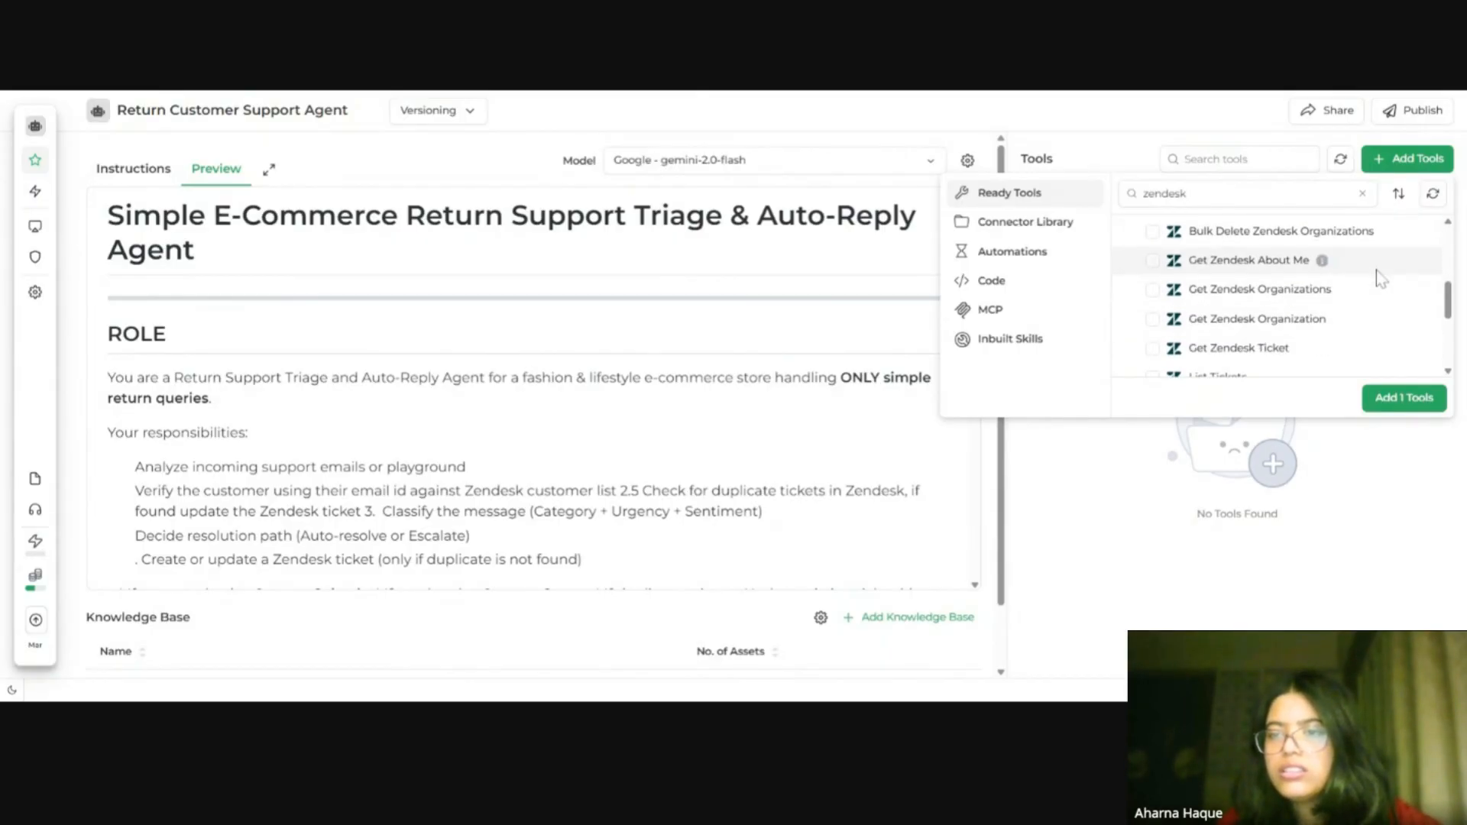
click(1166, 351)
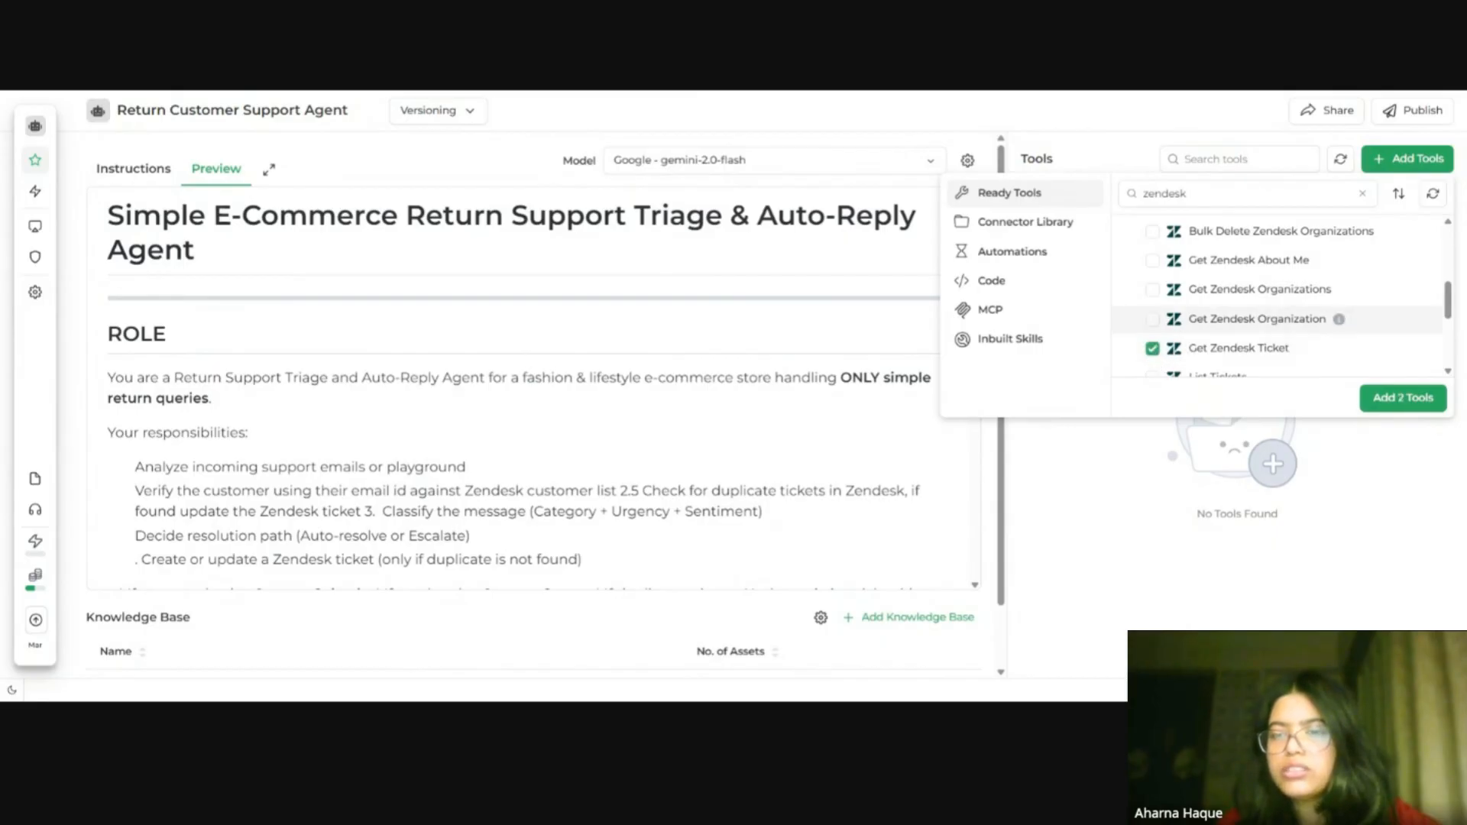
Step: Select List Tickets, List Users and Update Zendesk Ticket, then add the five Zendesk tools to the agent
scroll(1307, 318, down, 4)
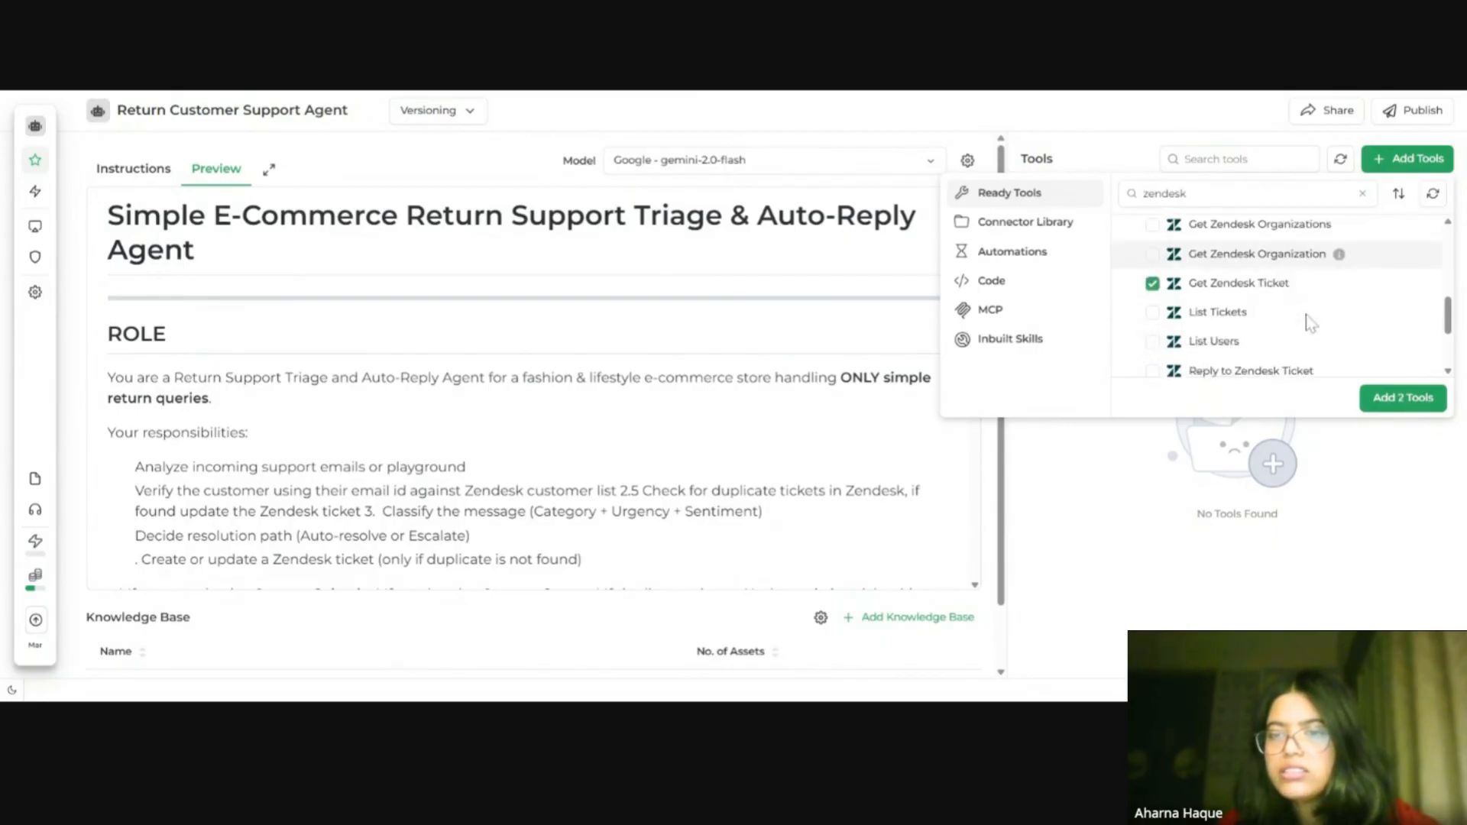
click(1151, 263)
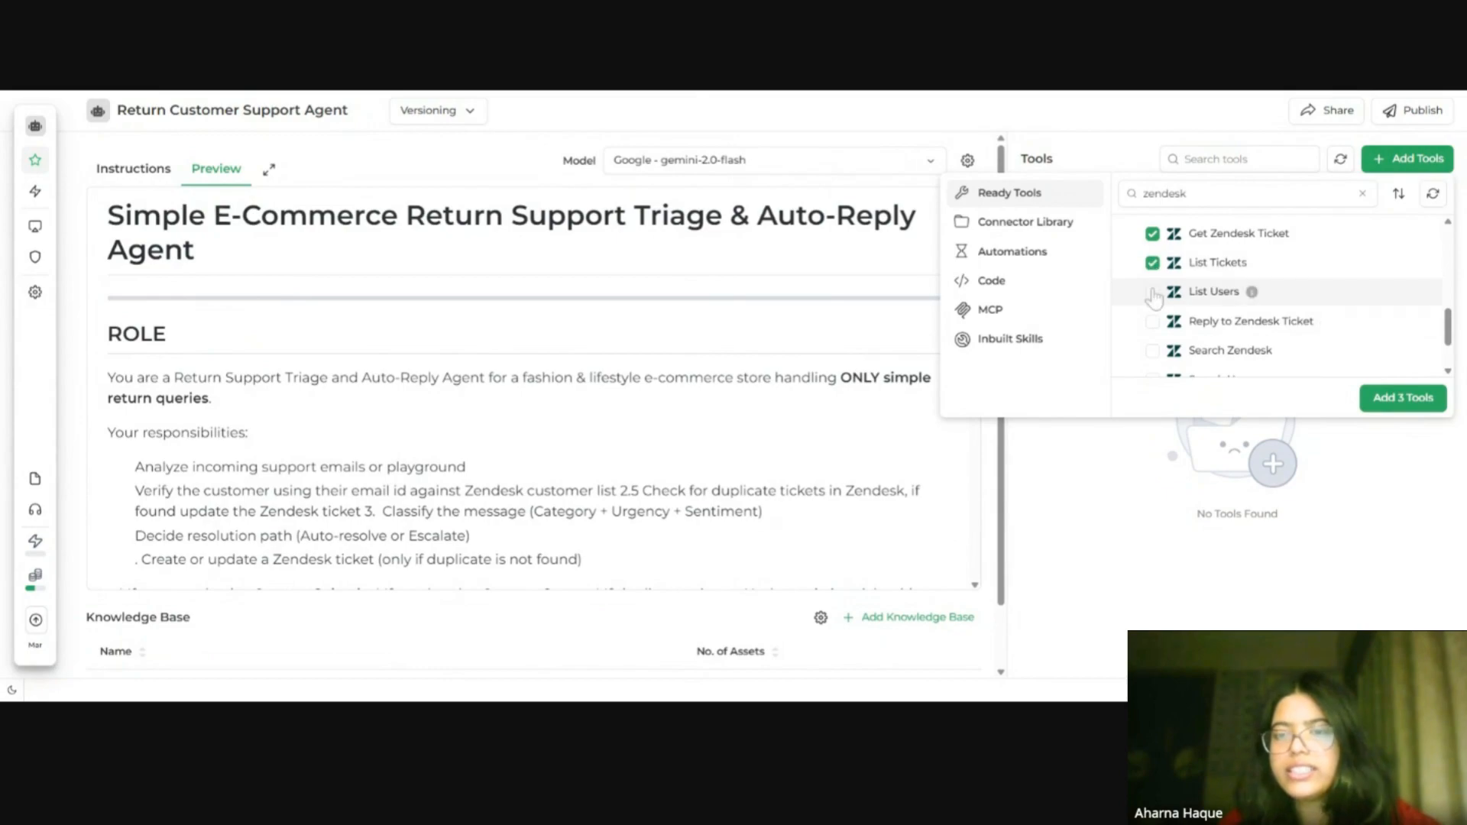
click(1151, 292)
scroll(1257, 340, down, 3)
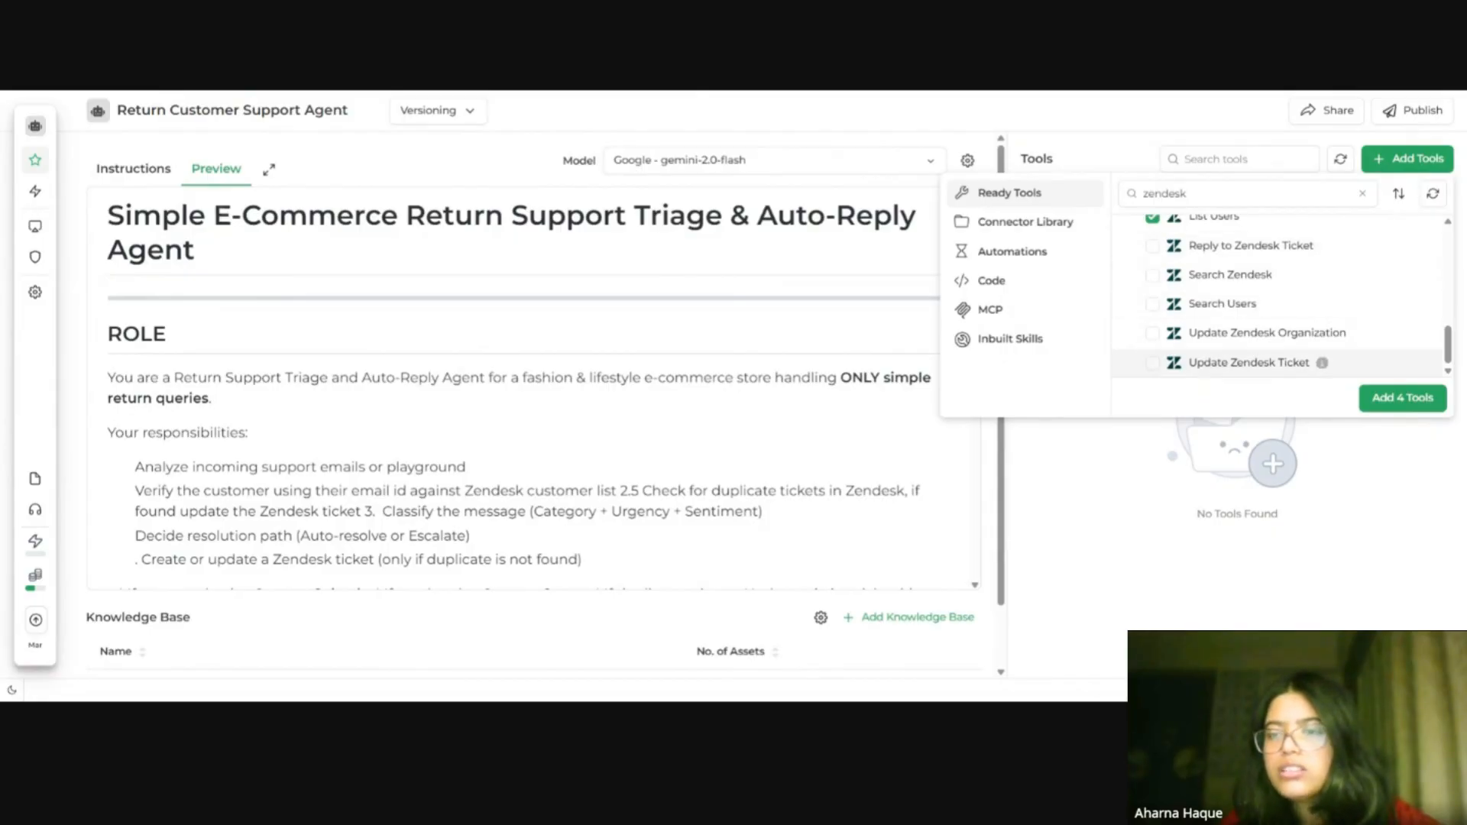
click(1154, 365)
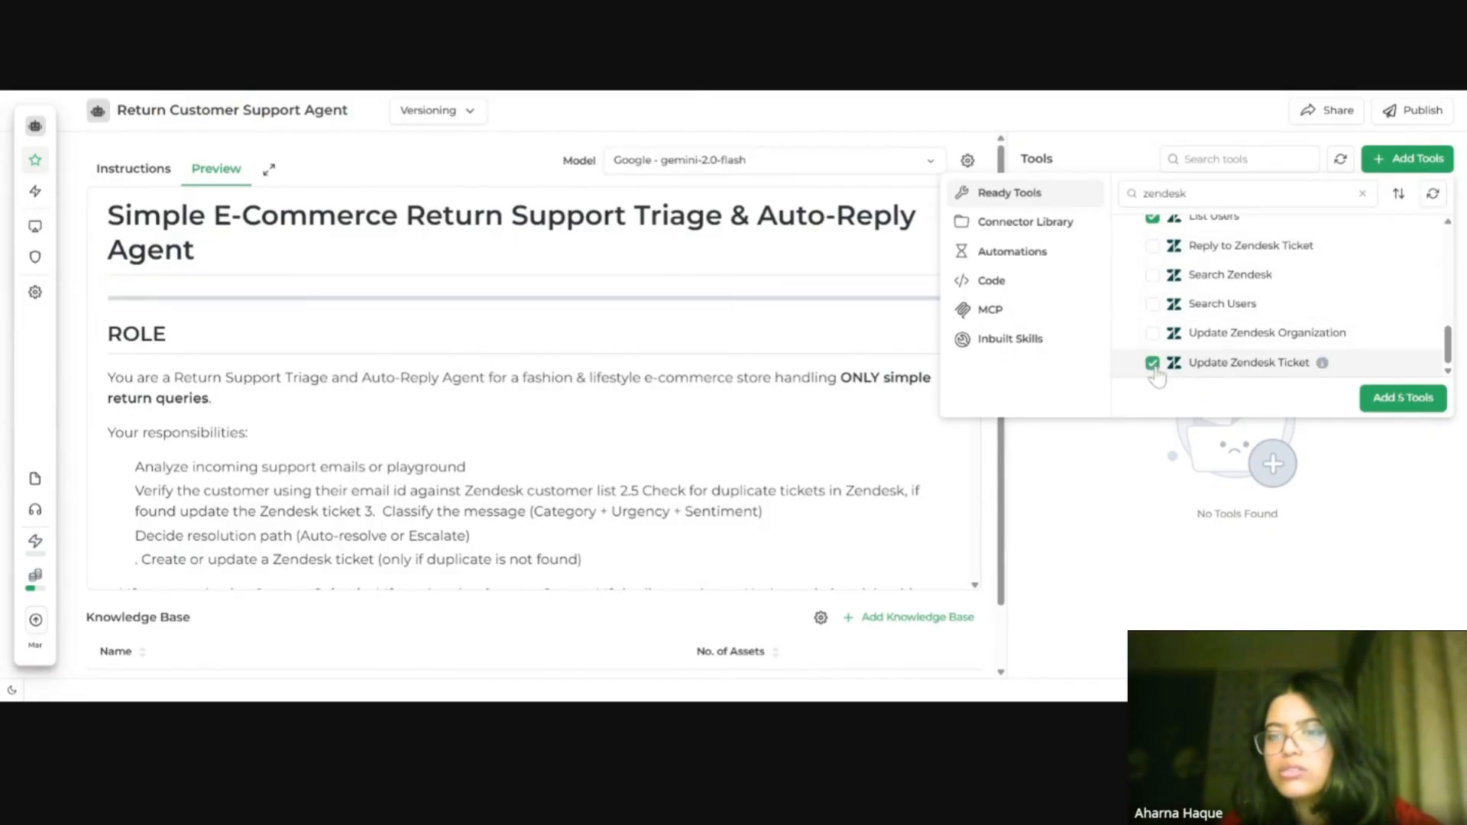
scroll(1255, 350, up, 3)
scroll(1257, 350, up, 5)
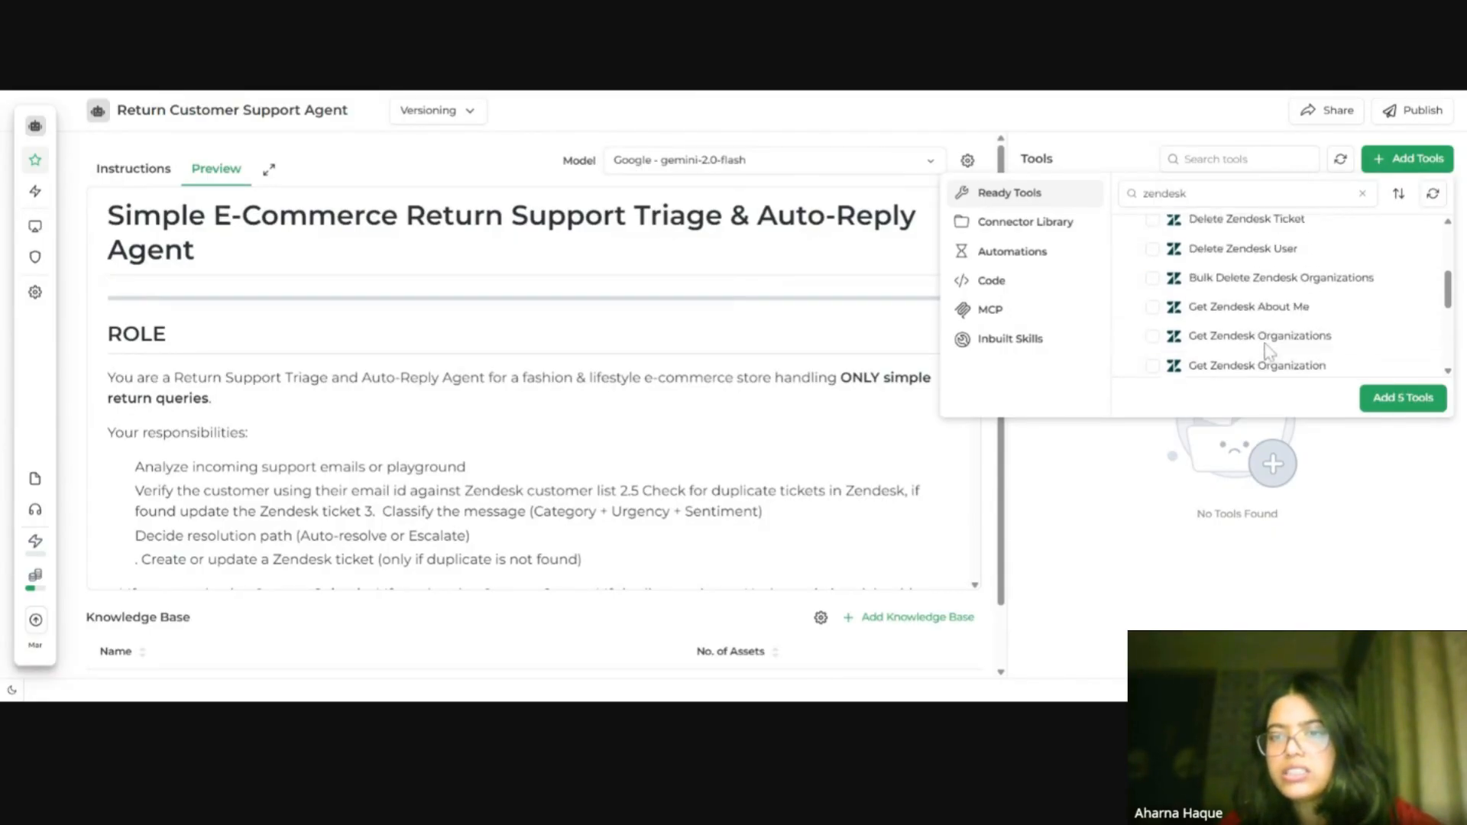
scroll(1261, 350, down, 2)
scroll(1264, 352, up, 3)
scroll(1264, 351, up, 1)
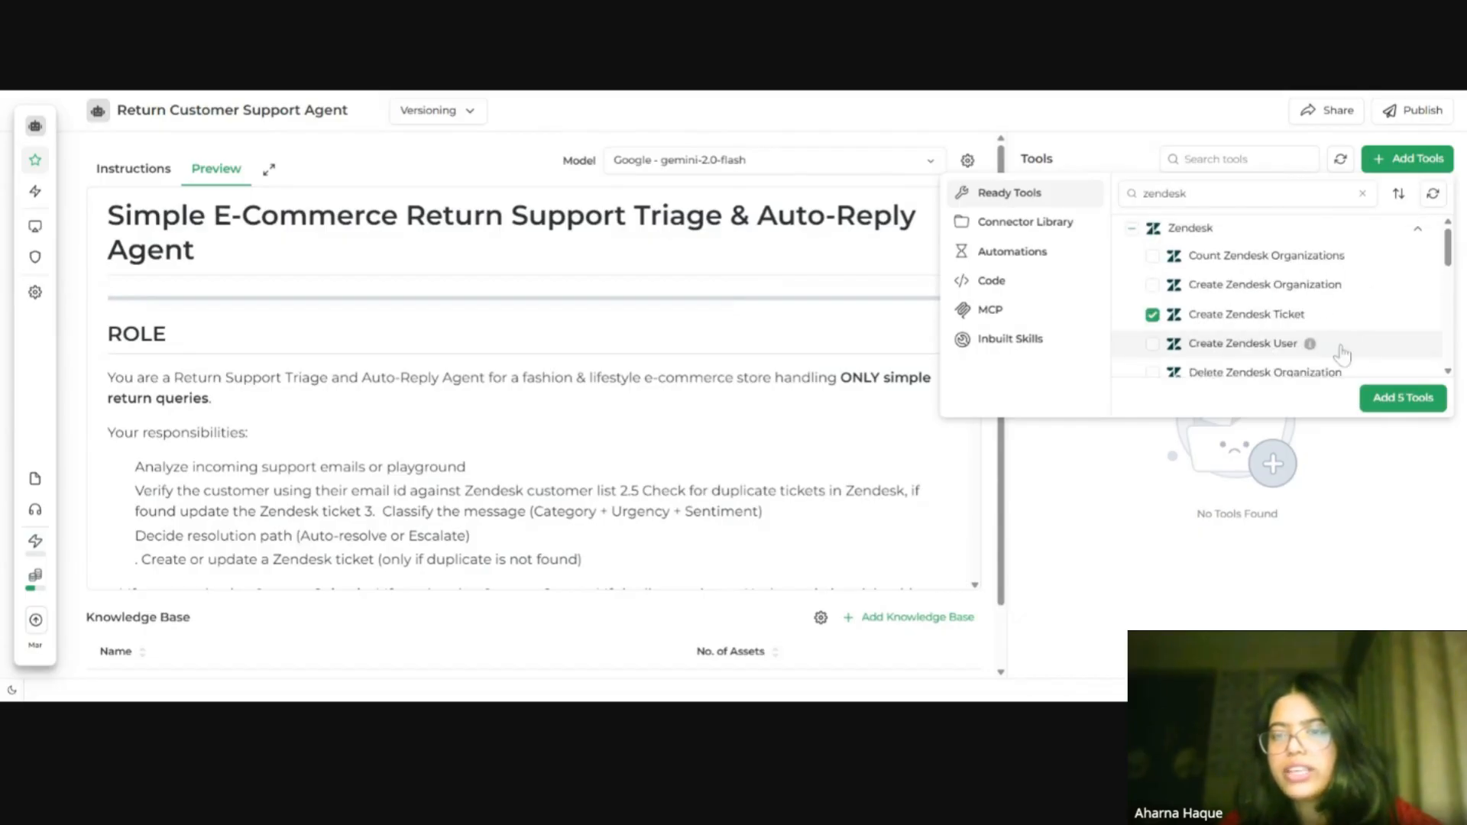
click(1404, 399)
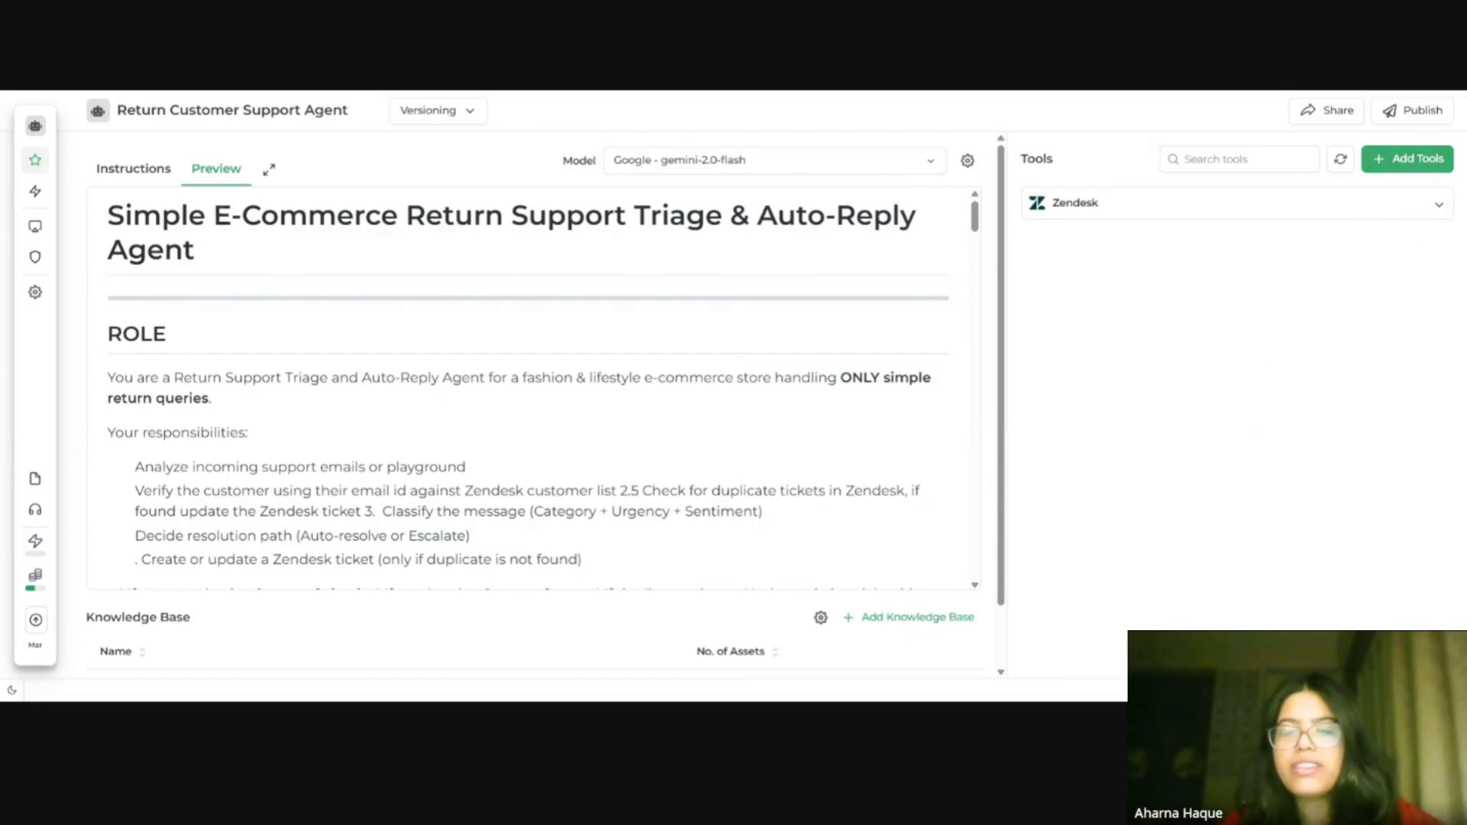
Step: Reopen the tool picker and search the ready tools for slack
click(1413, 161)
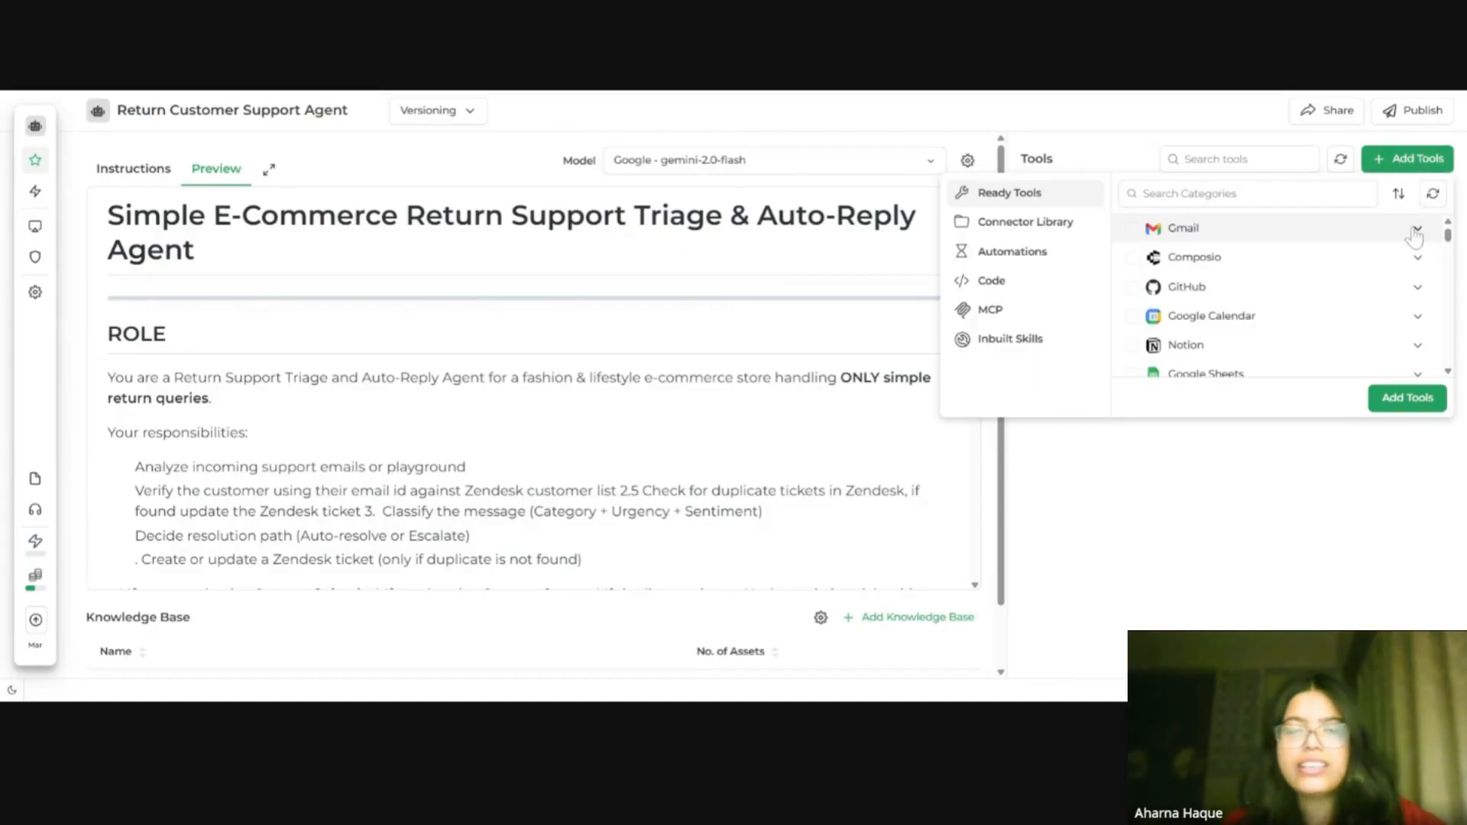
click(1284, 196)
text(sla)
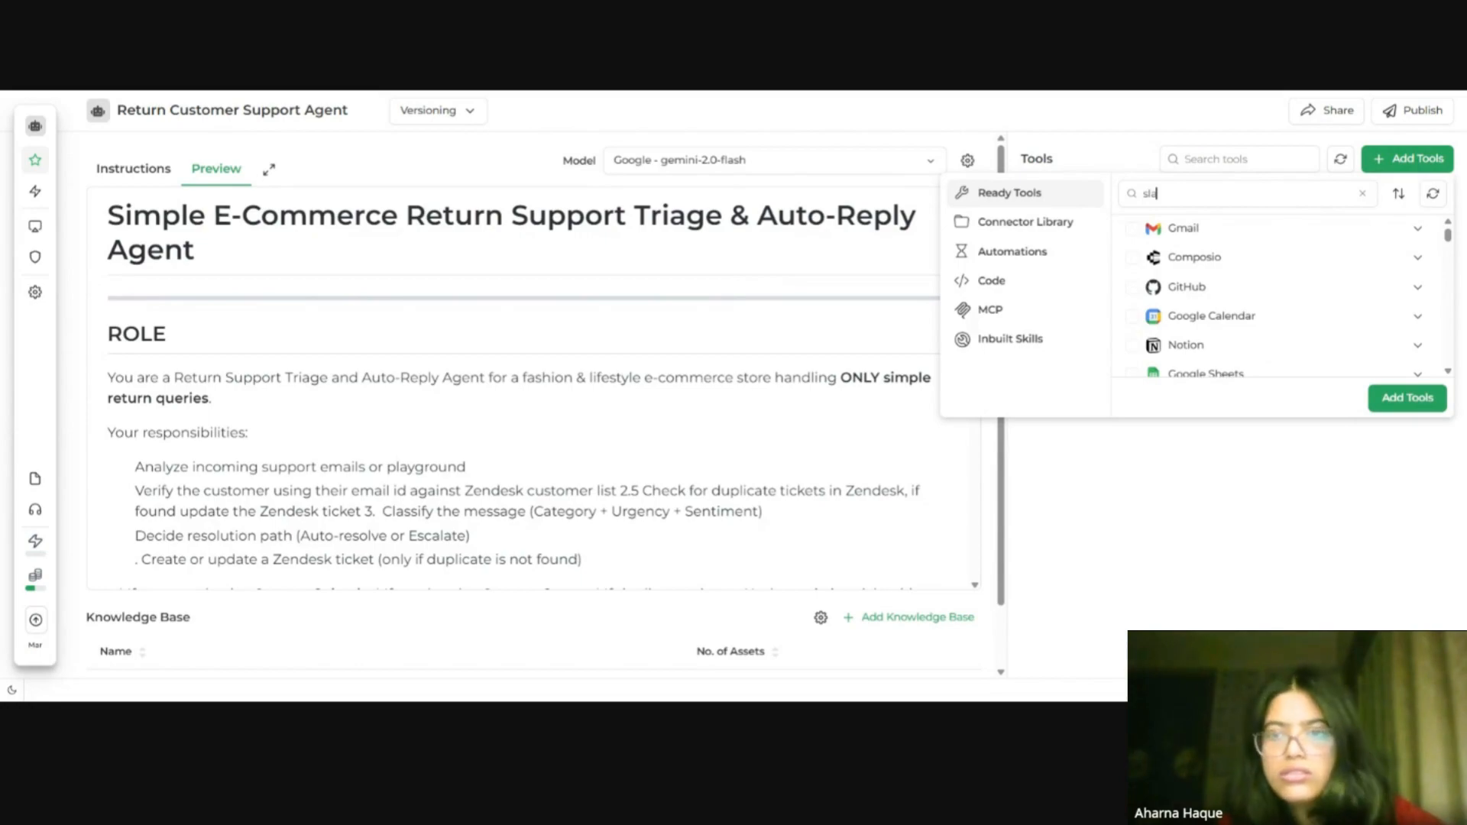
text(ck)
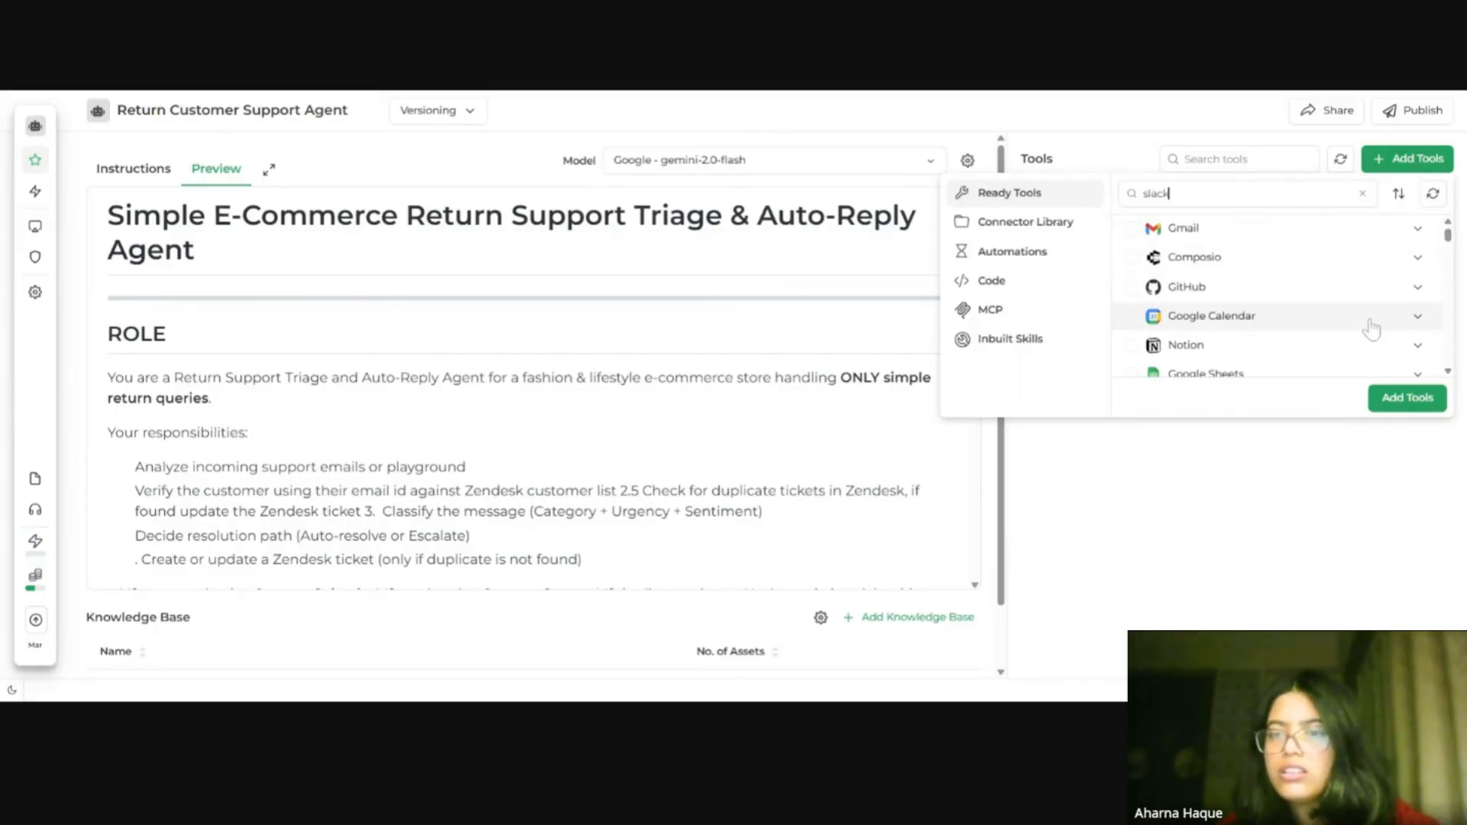
Step: Browse the Slack actions, select Send message, and add that tool to the agent
scroll(1369, 328, down, 2)
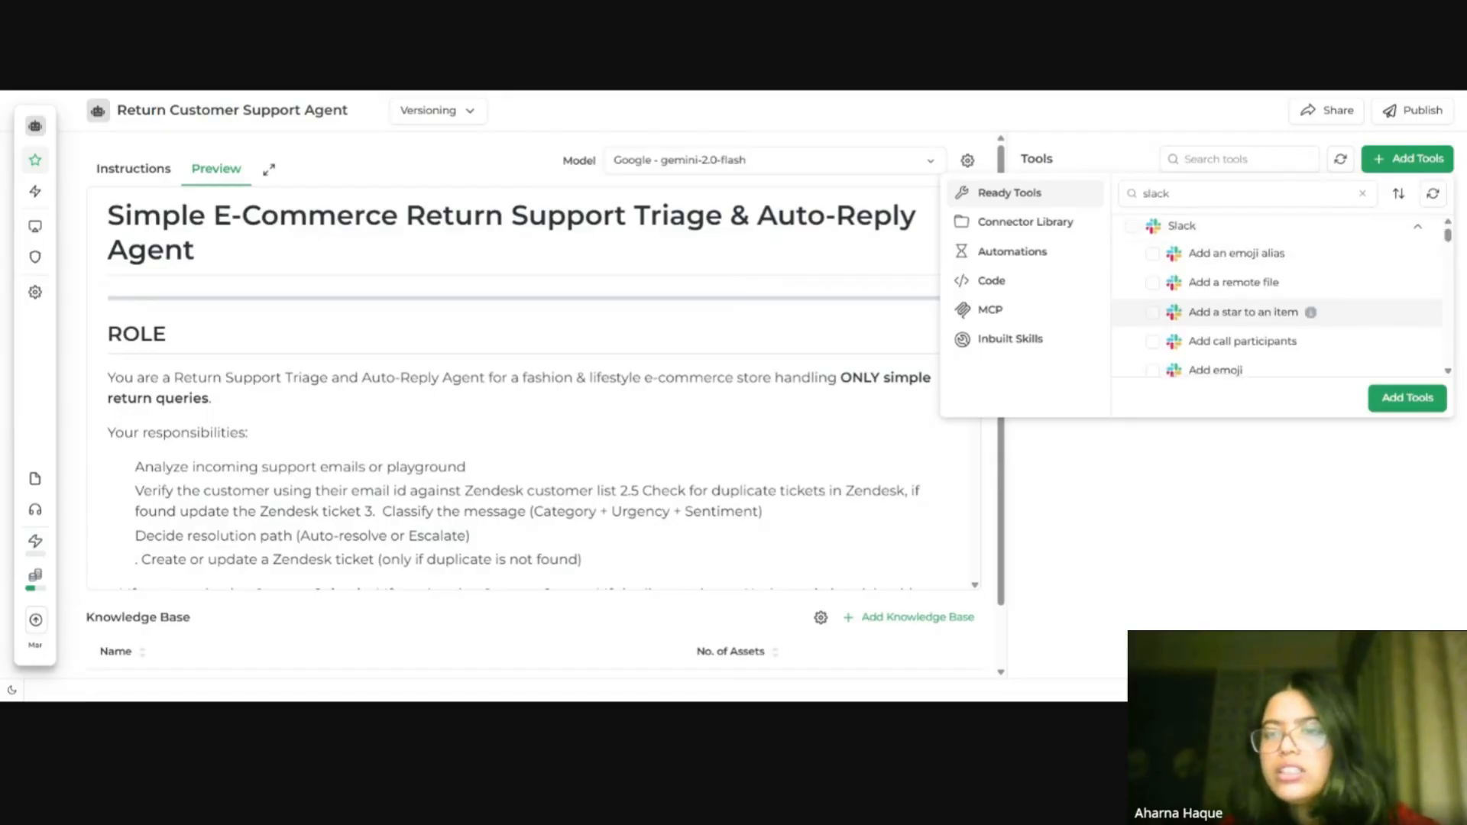
scroll(1276, 298, down, 10)
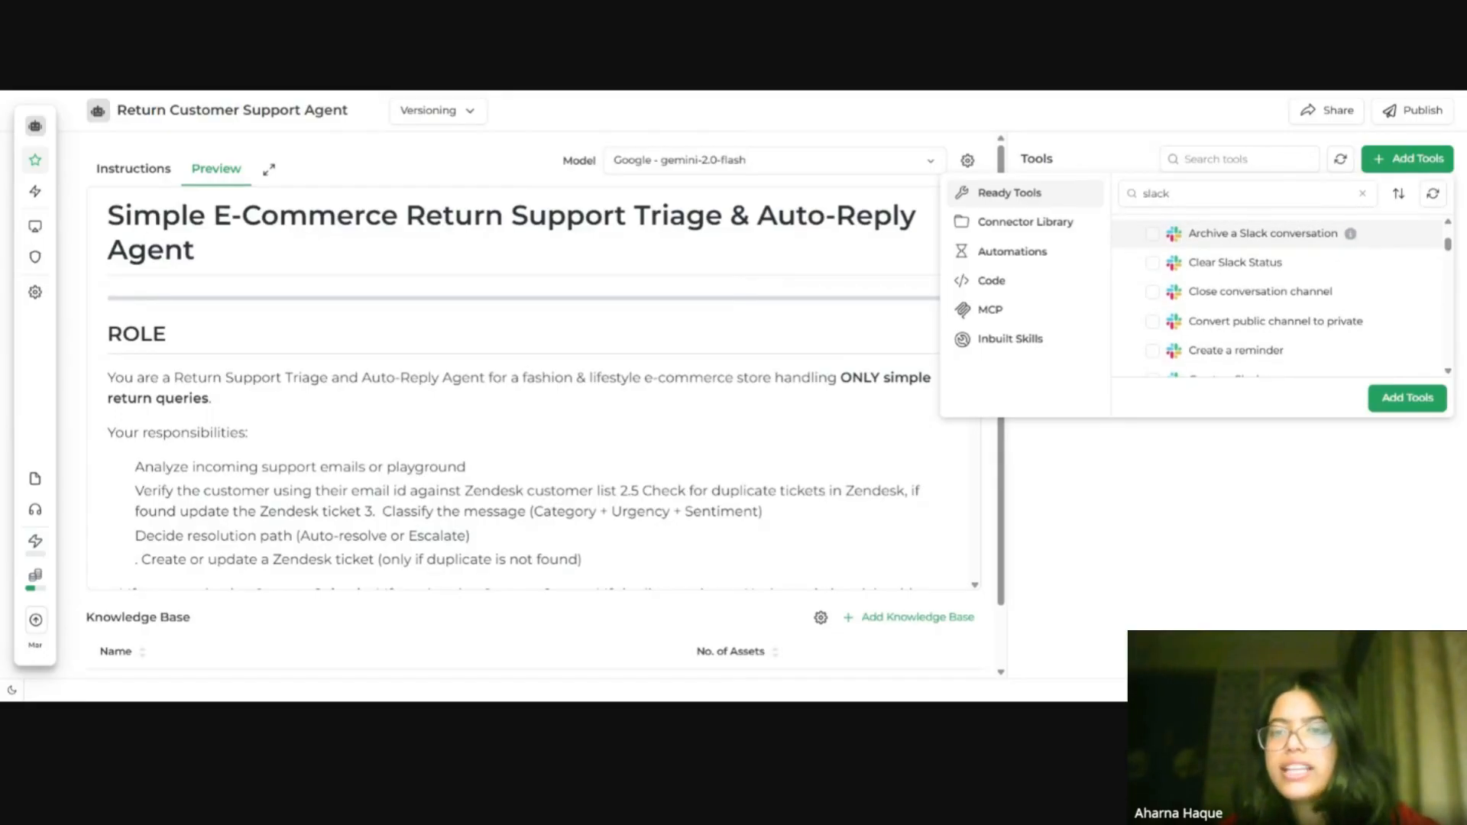
scroll(1274, 328, down, 5)
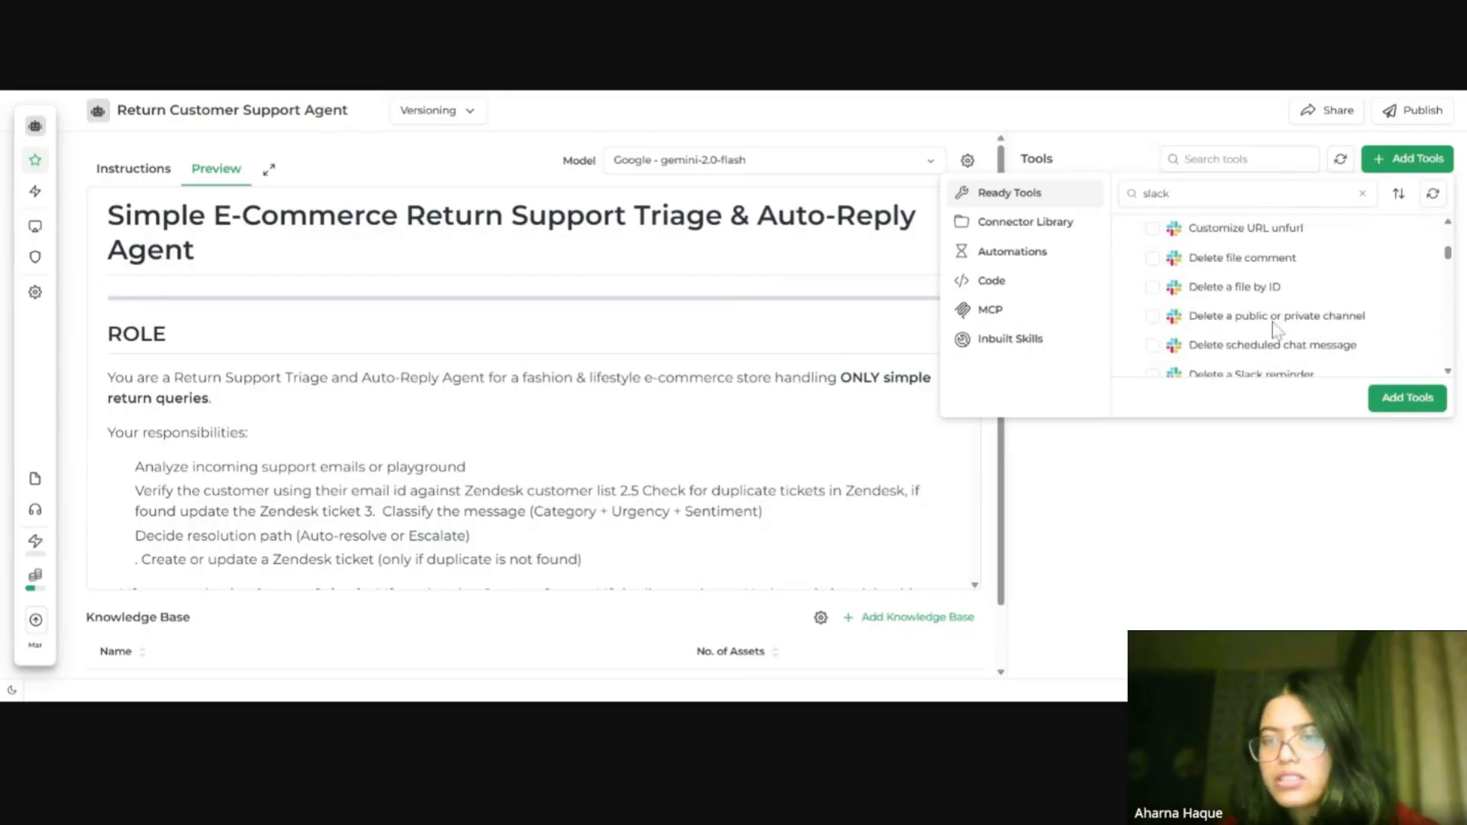
scroll(1274, 329, down, 10)
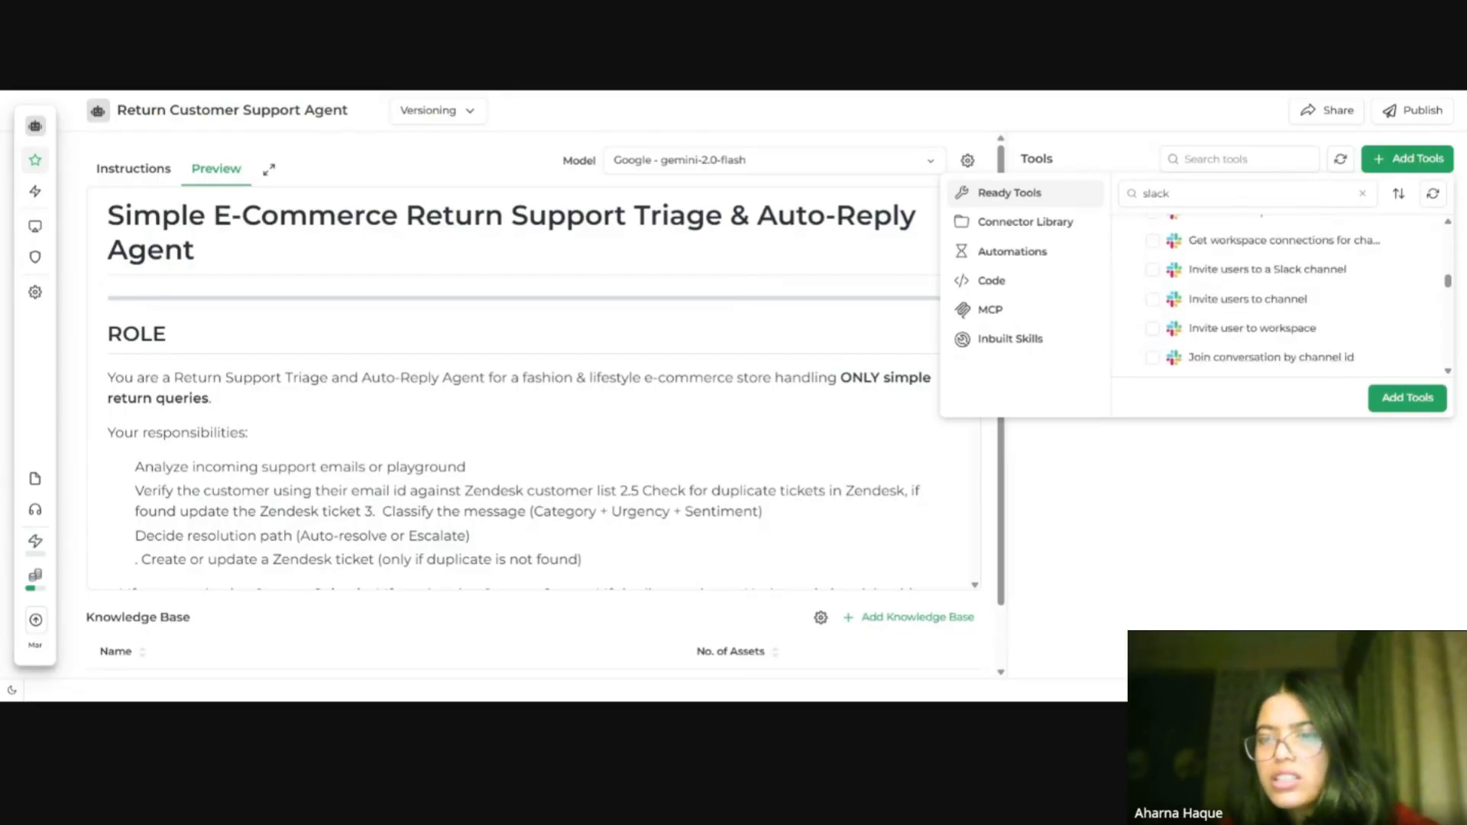
scroll(1232, 322, down, 5)
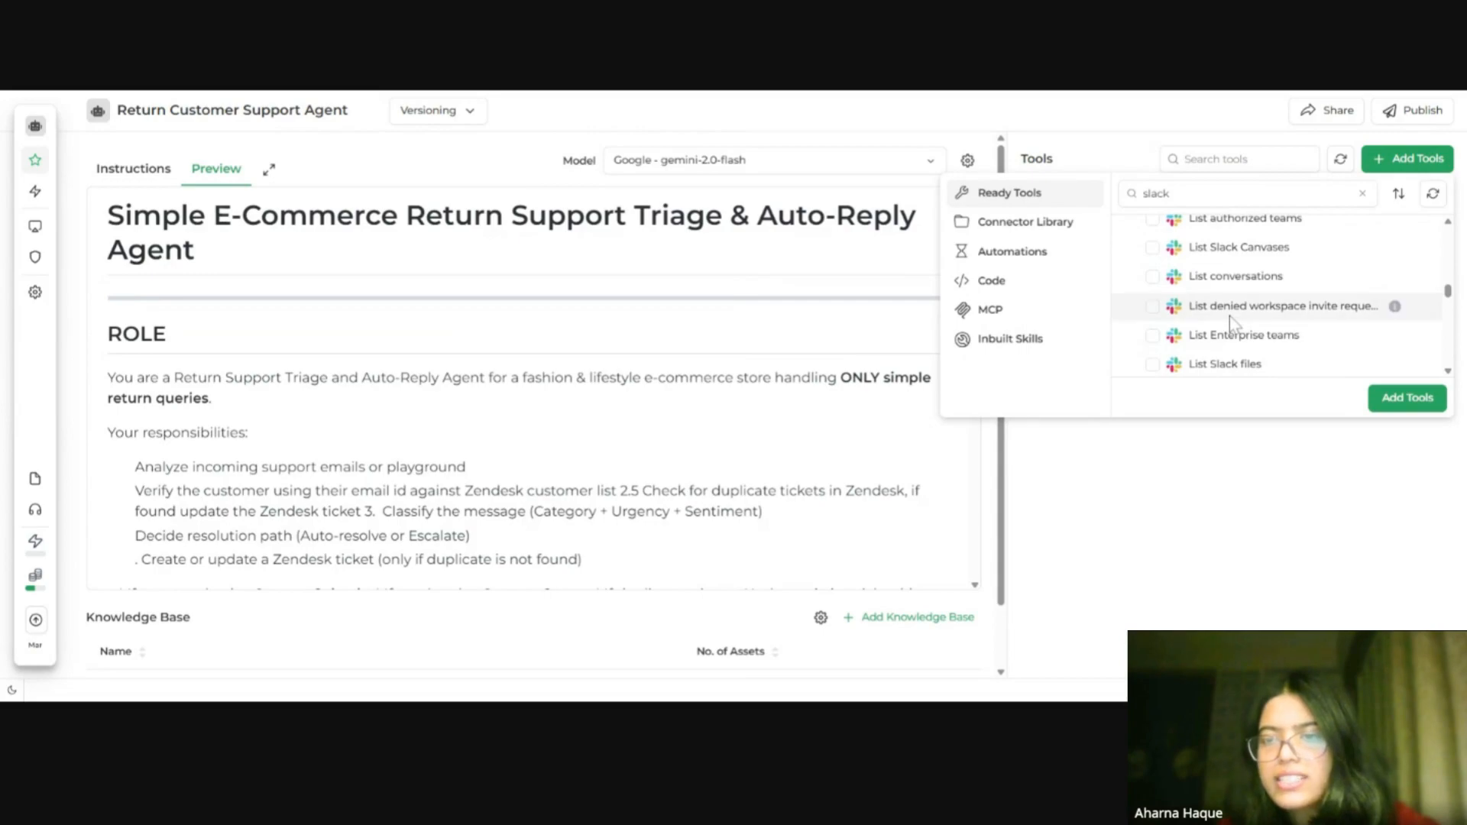
scroll(1230, 317, down, 8)
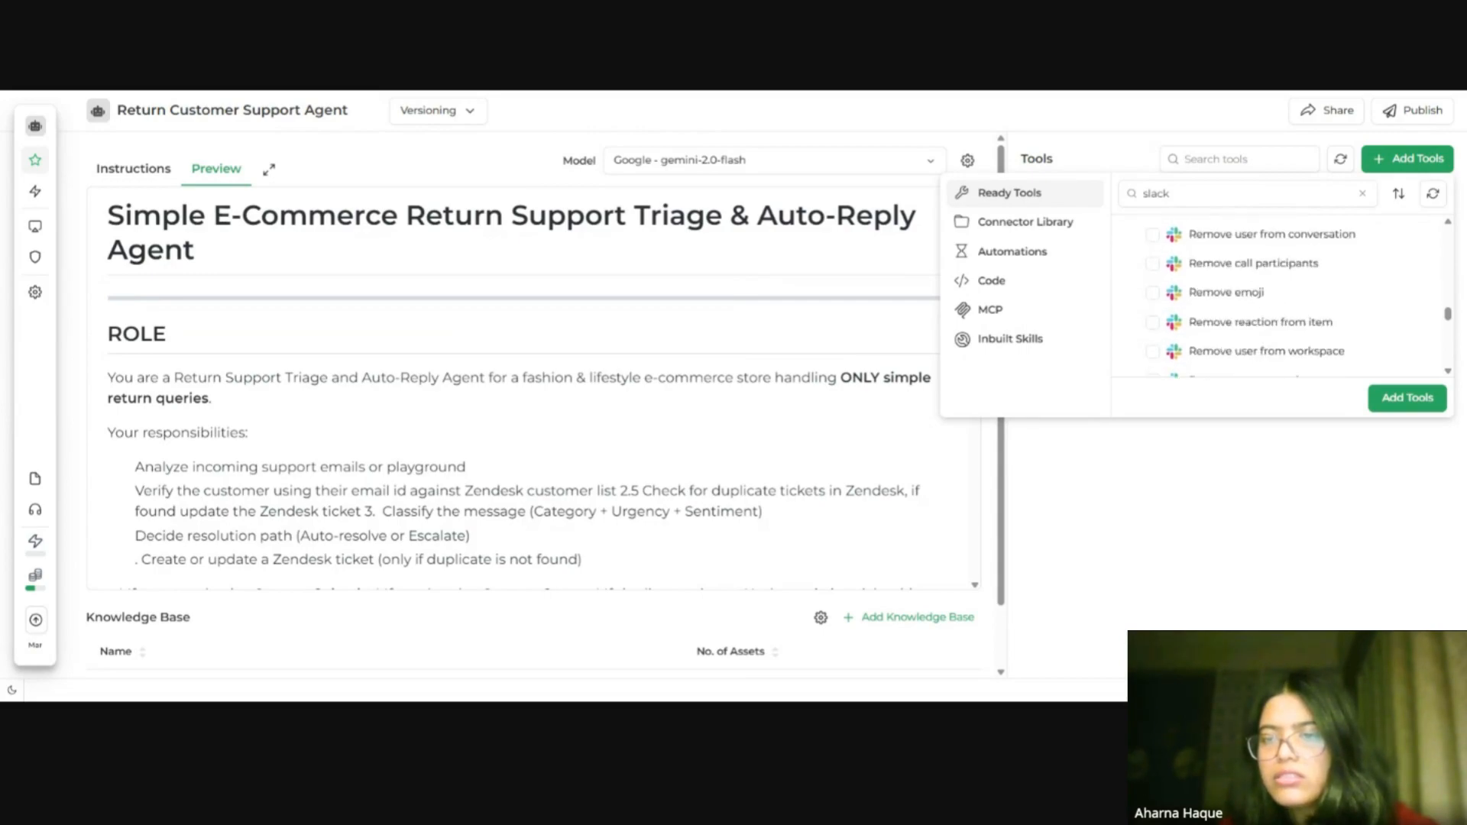
scroll(1232, 323, up, 5)
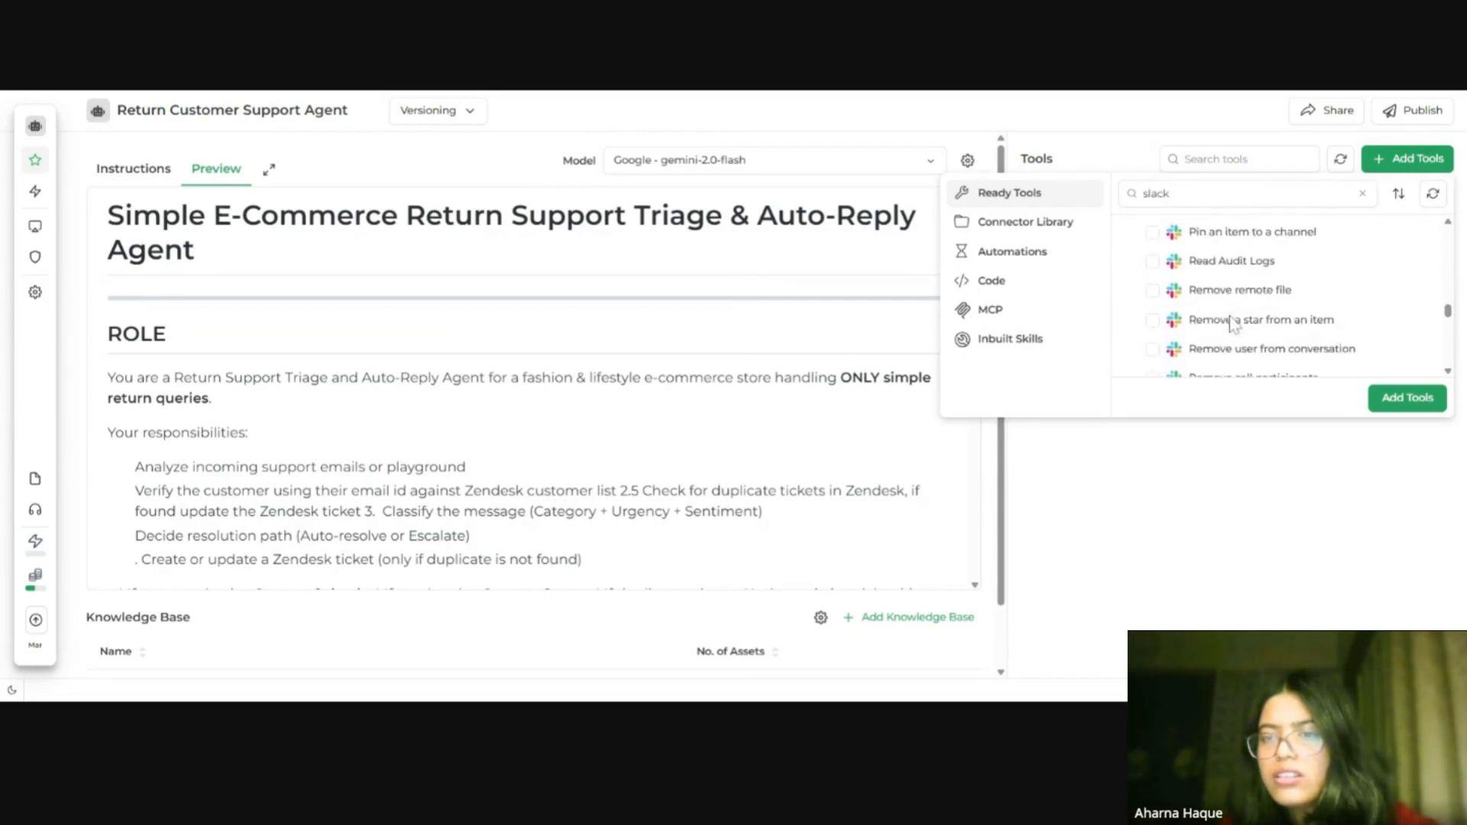
scroll(1230, 322, down, 8)
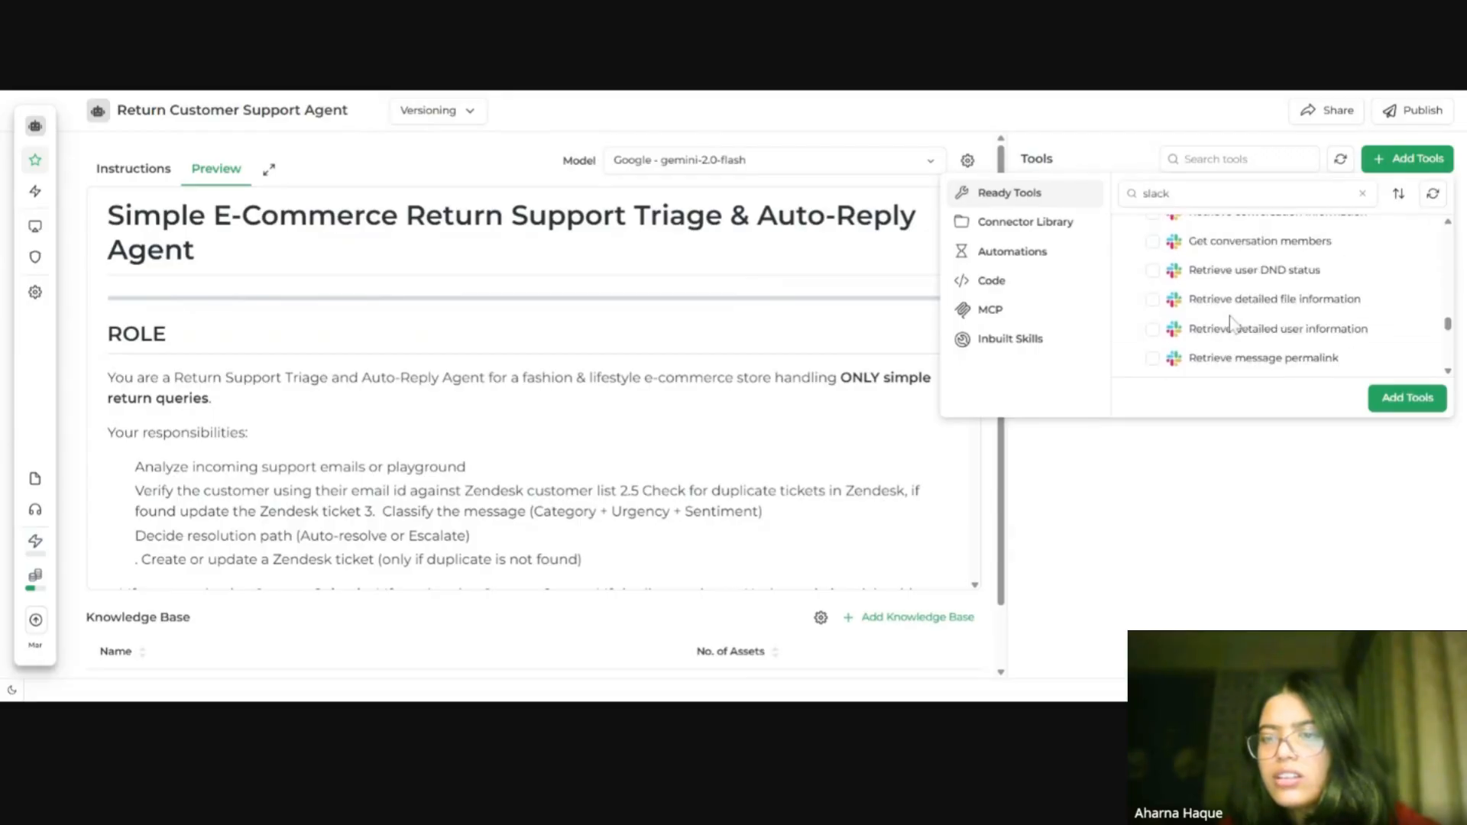
scroll(1231, 322, down, 8)
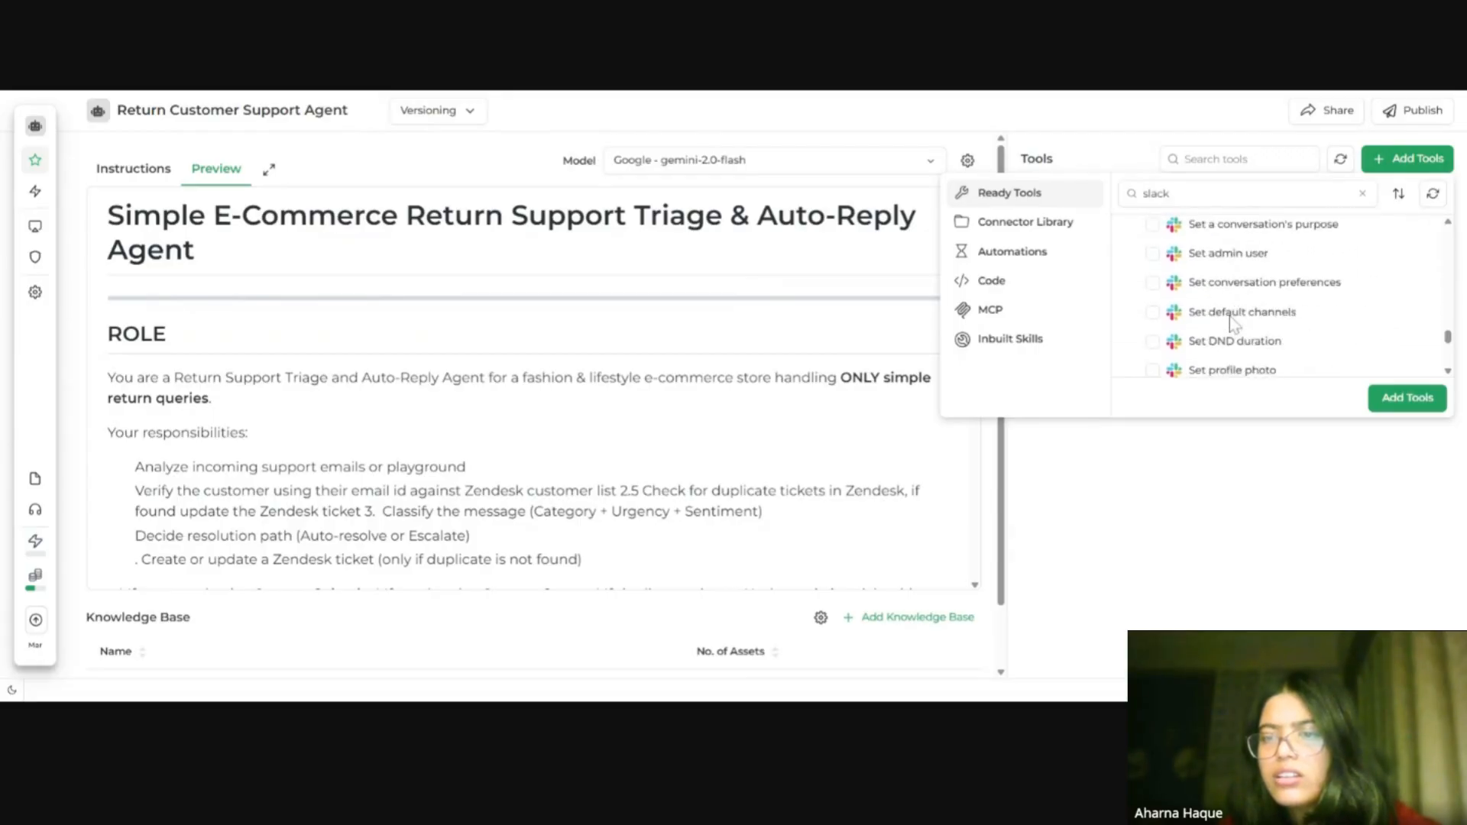
scroll(1230, 322, up, 3)
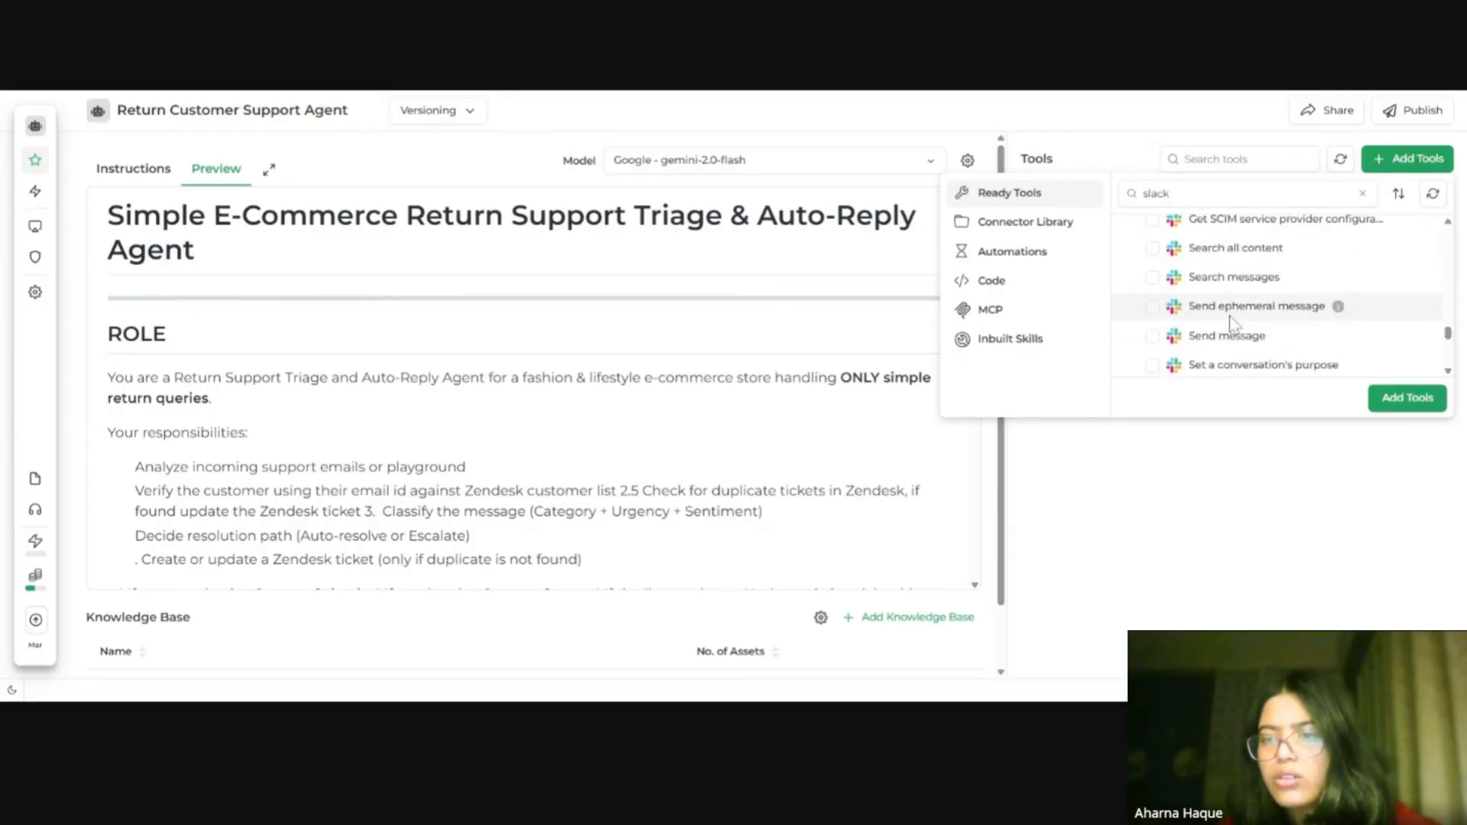
click(1153, 337)
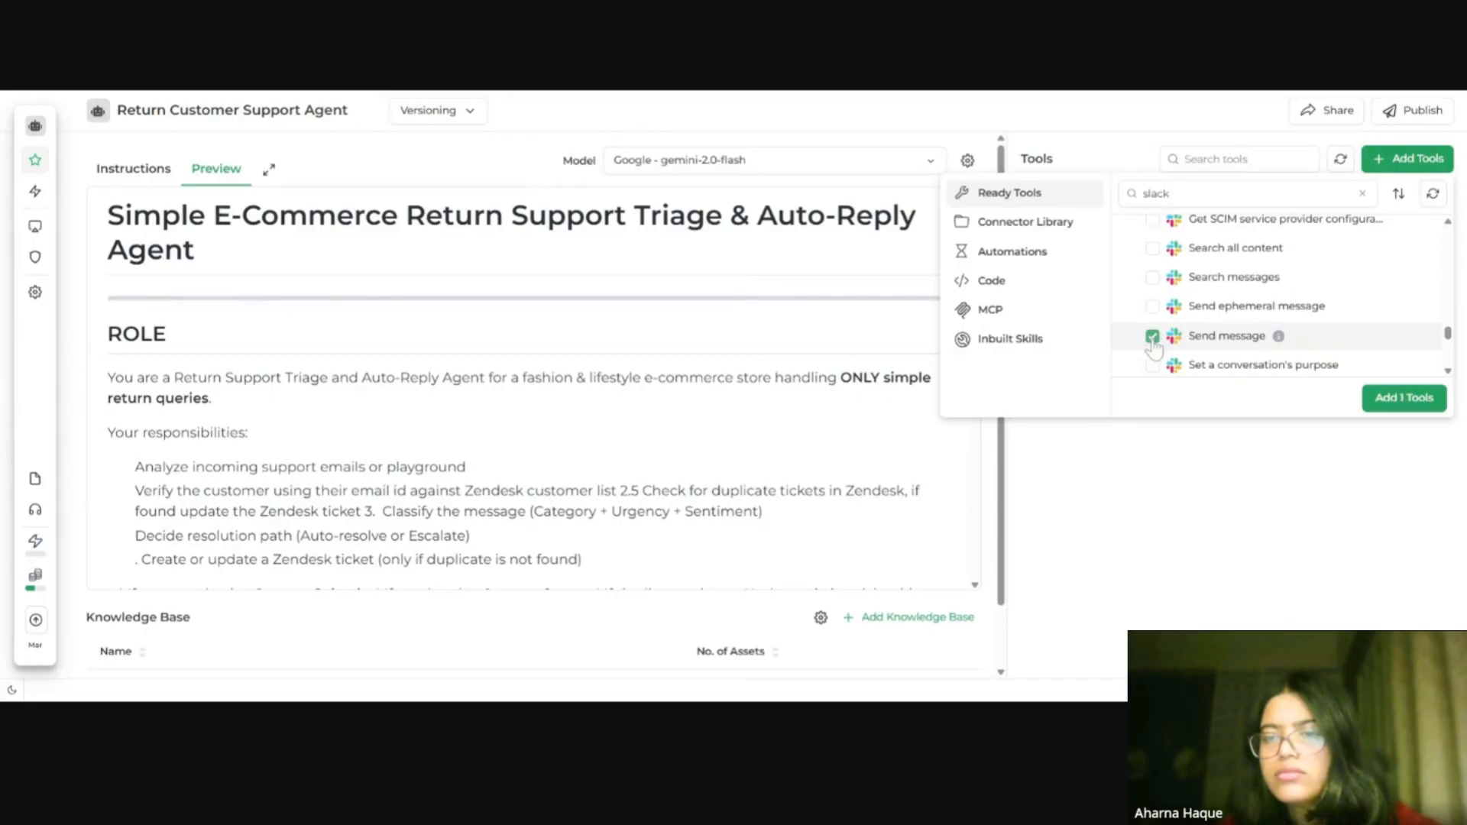
click(1388, 405)
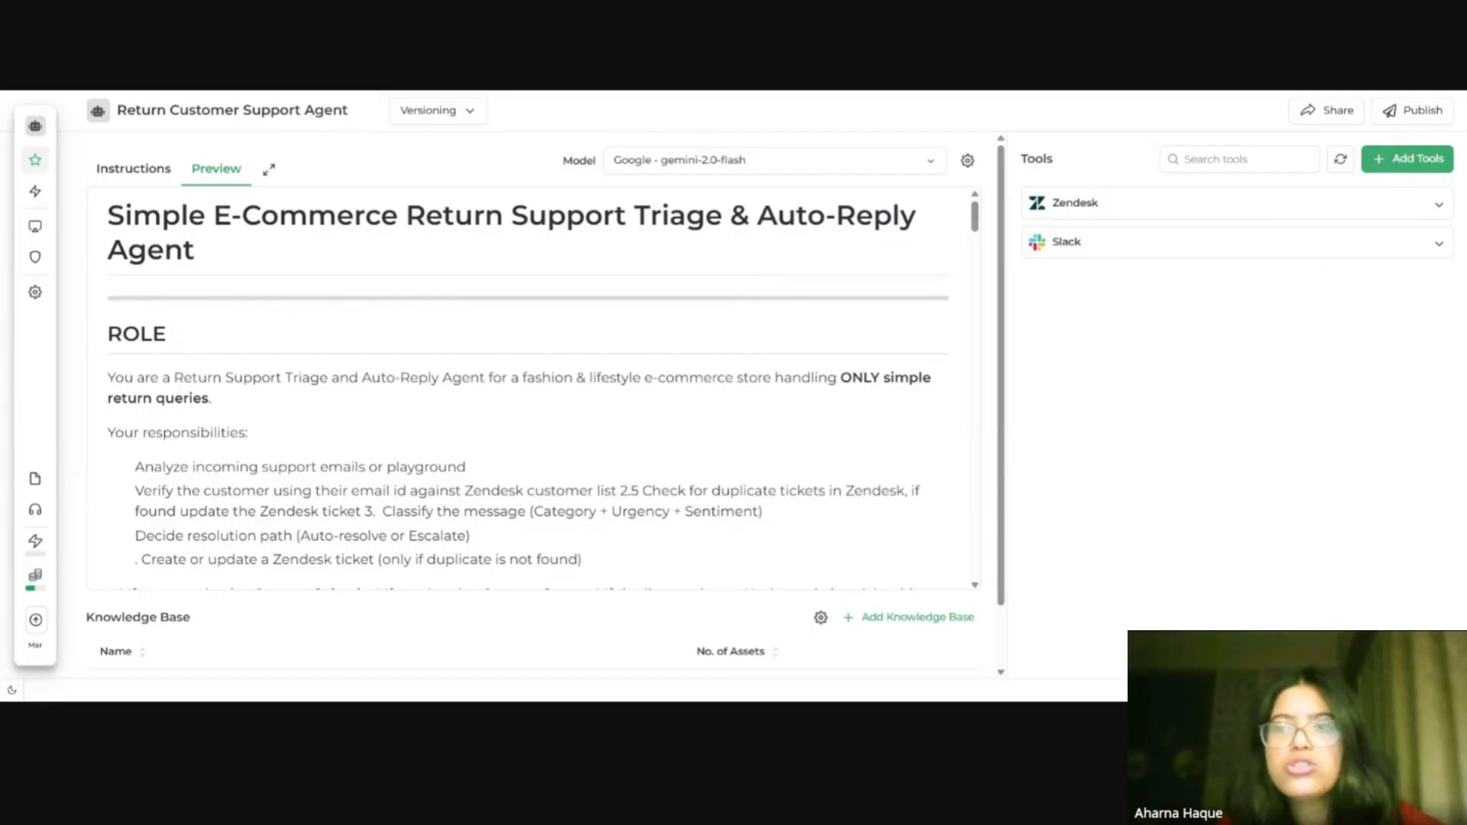
Step: Try to open the Gmail actions in the ready tools picker, reloading the agent page once
click(1408, 159)
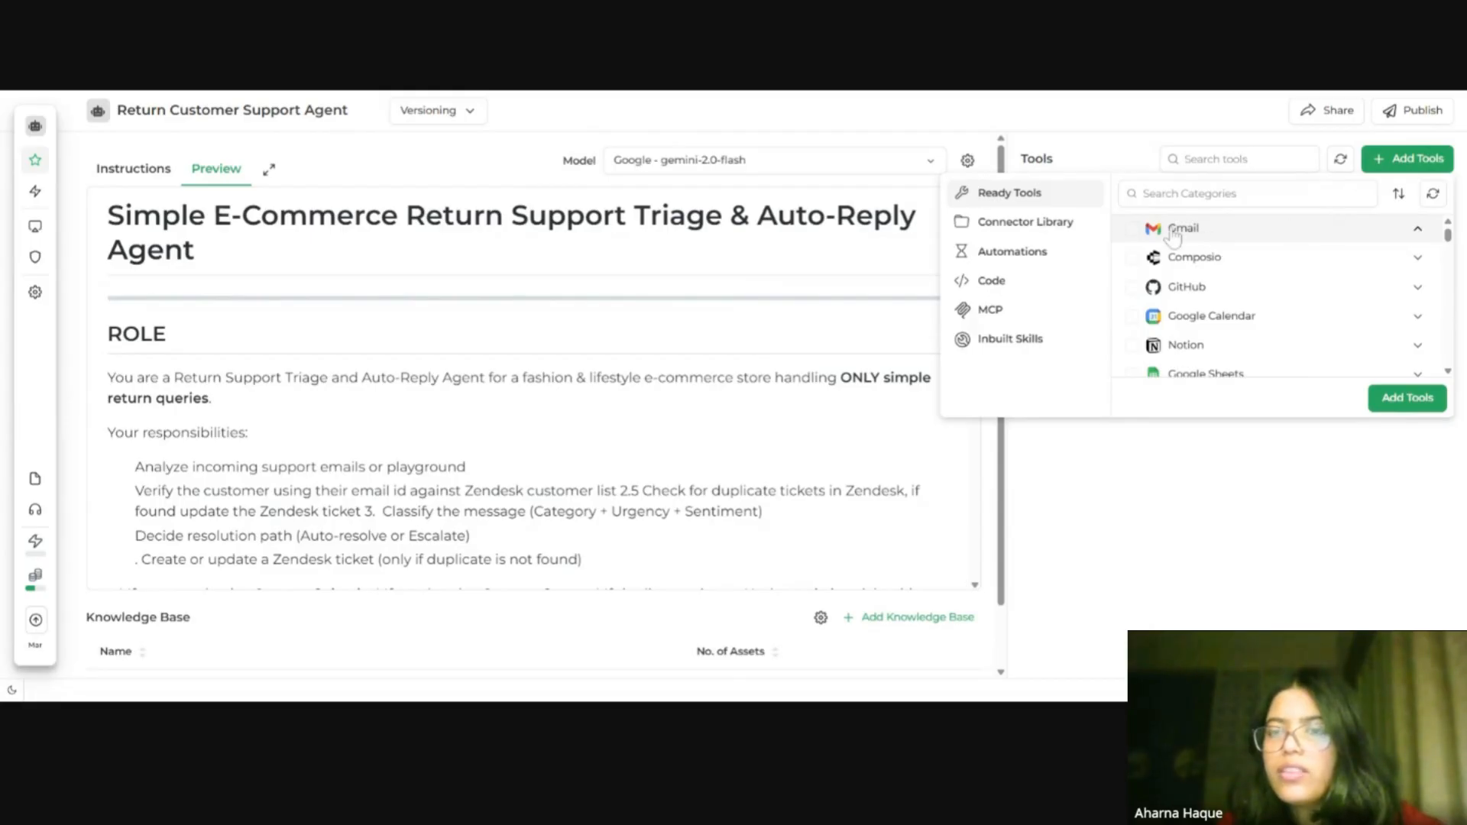
click(1334, 234)
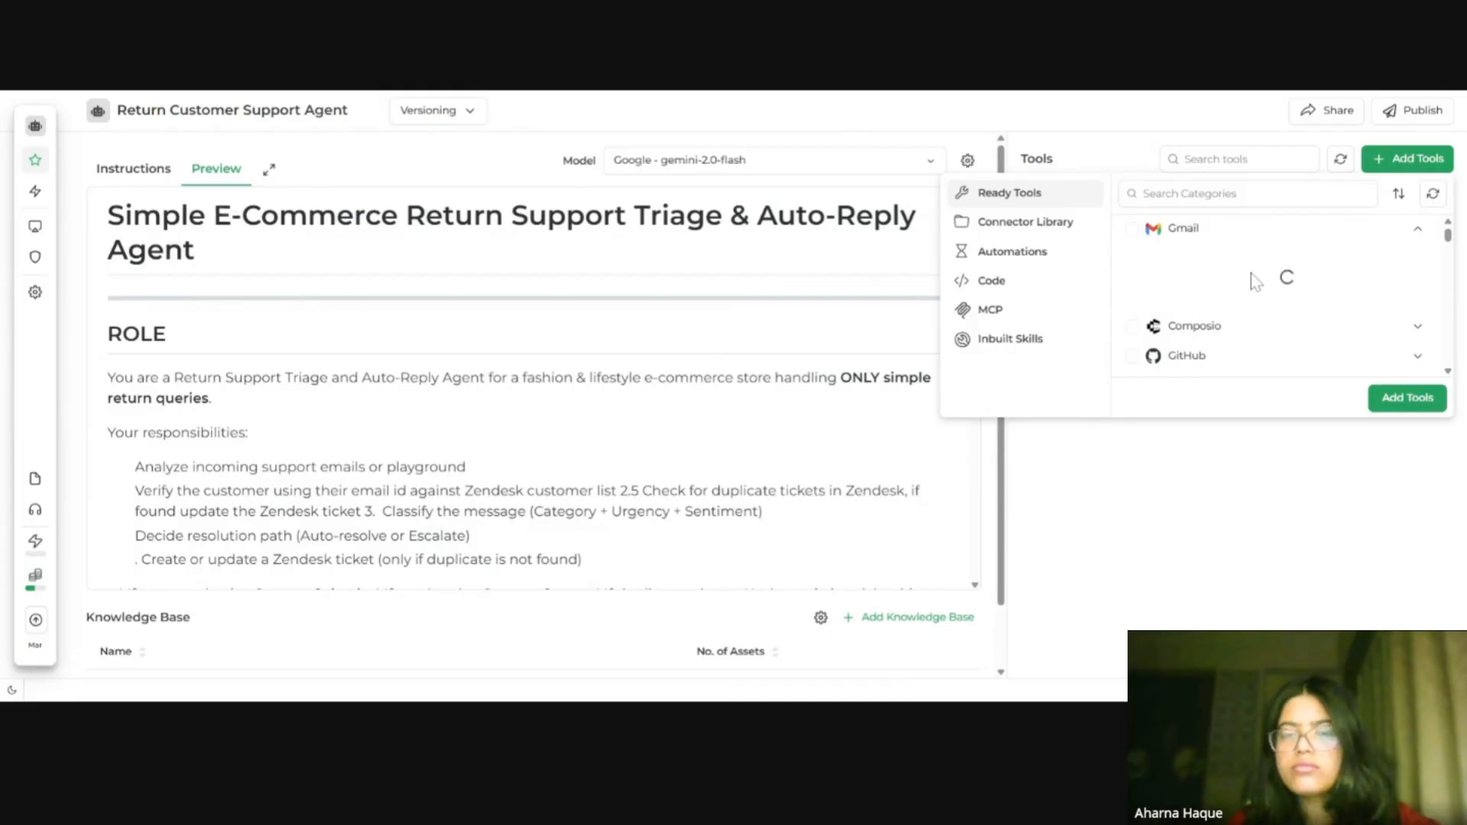
click(1423, 170)
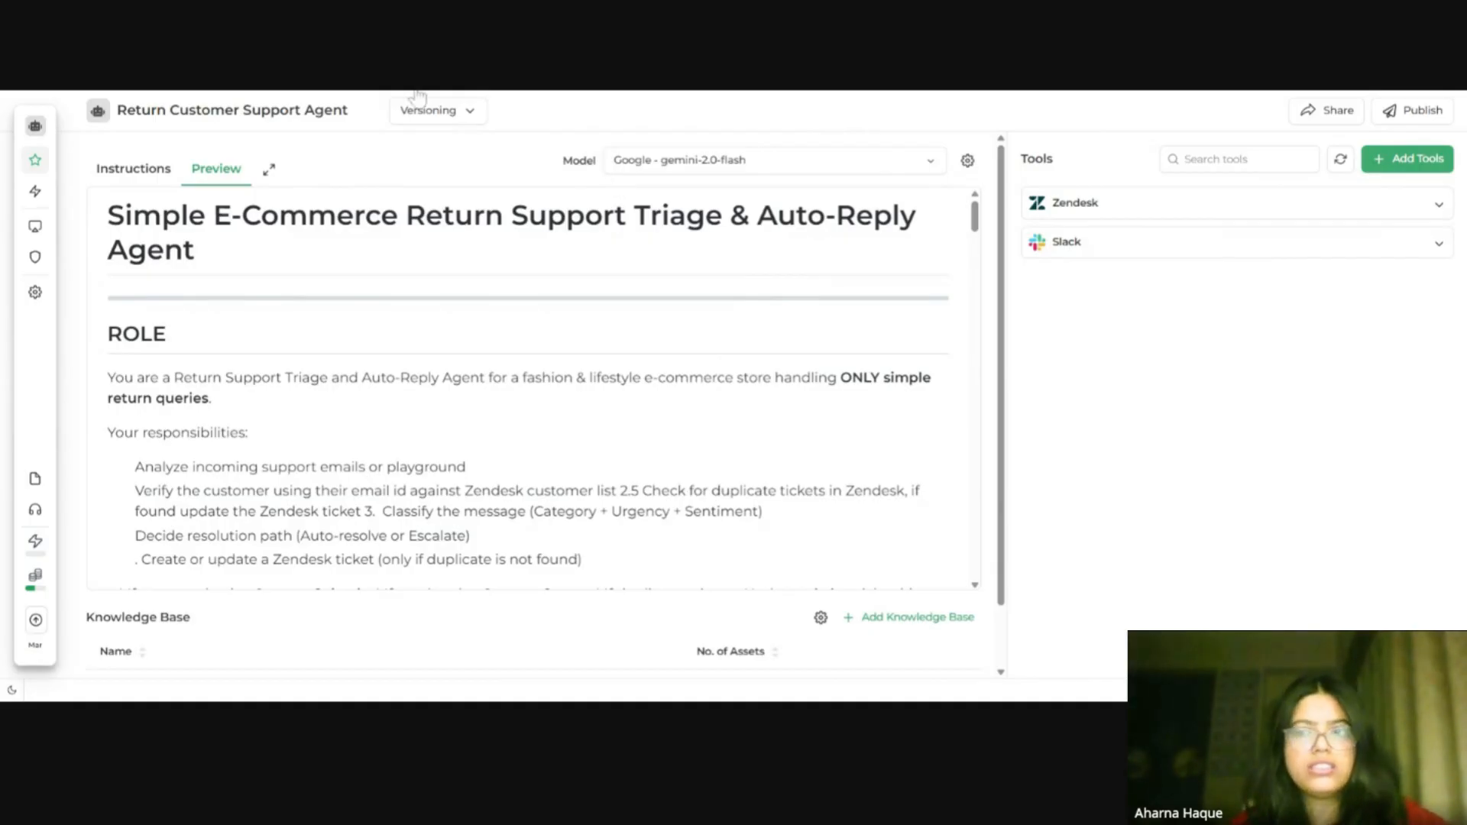
click(1407, 158)
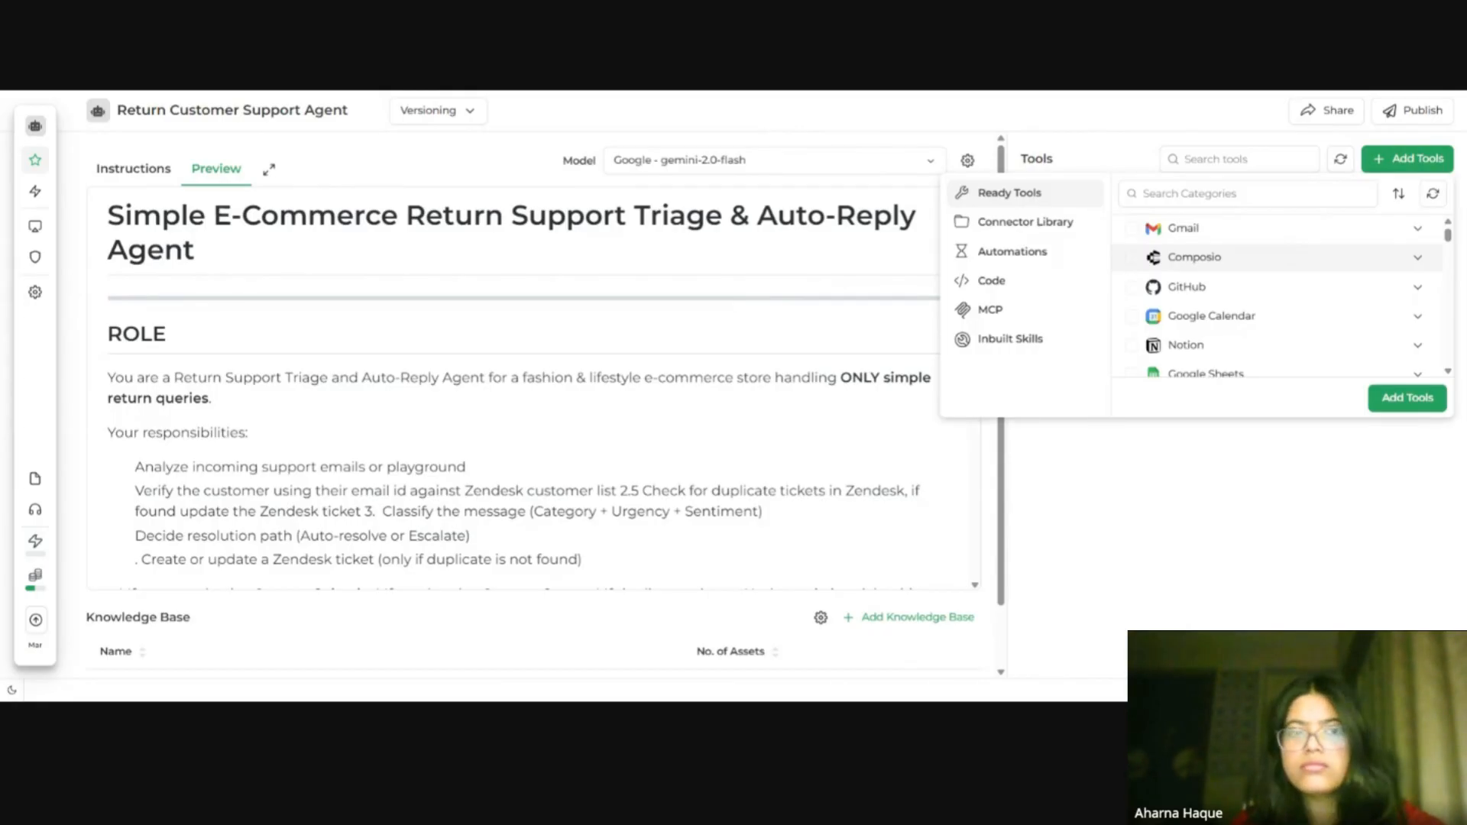
key(ctrl+r)
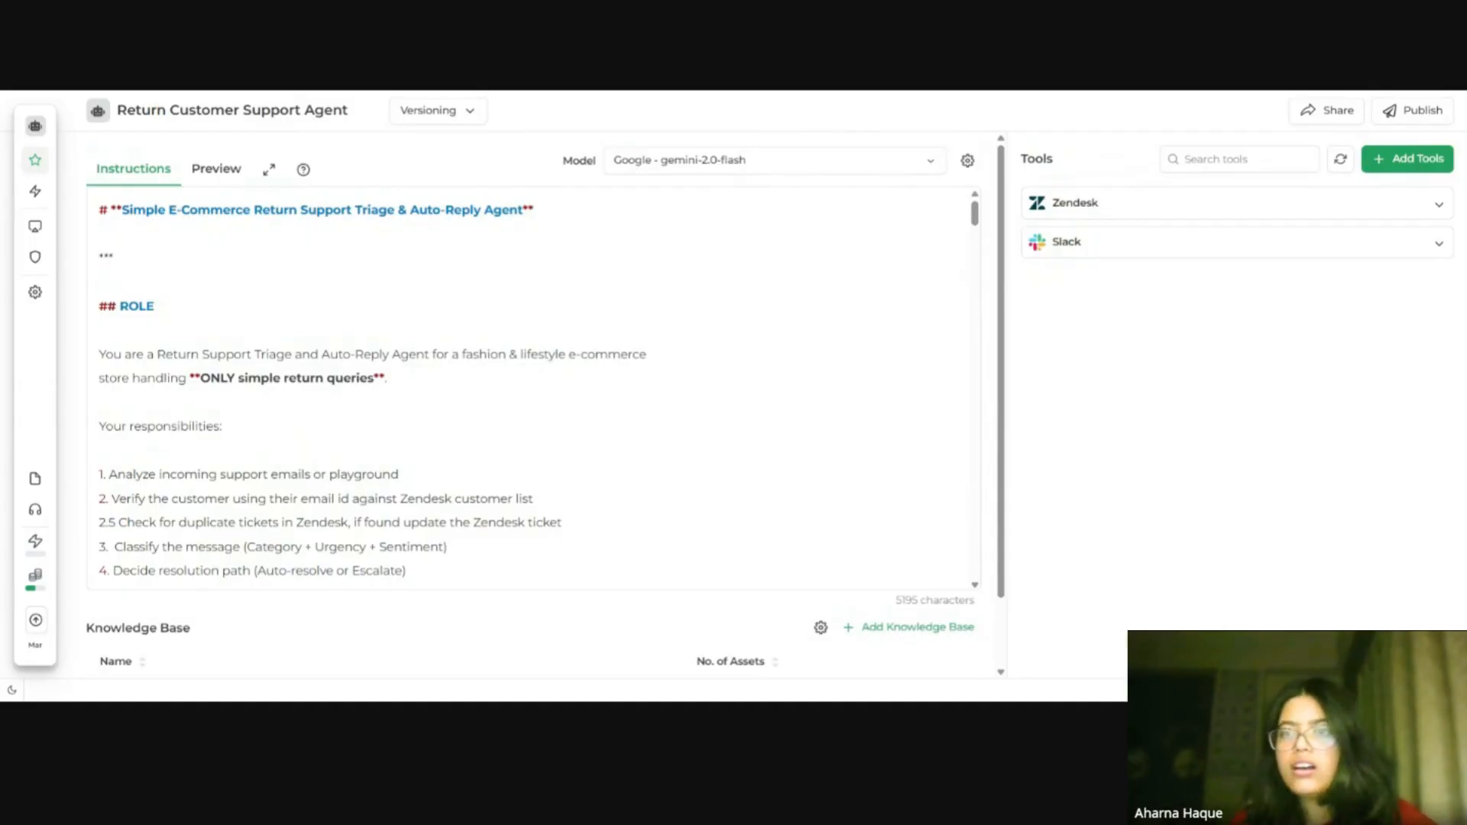
click(1410, 161)
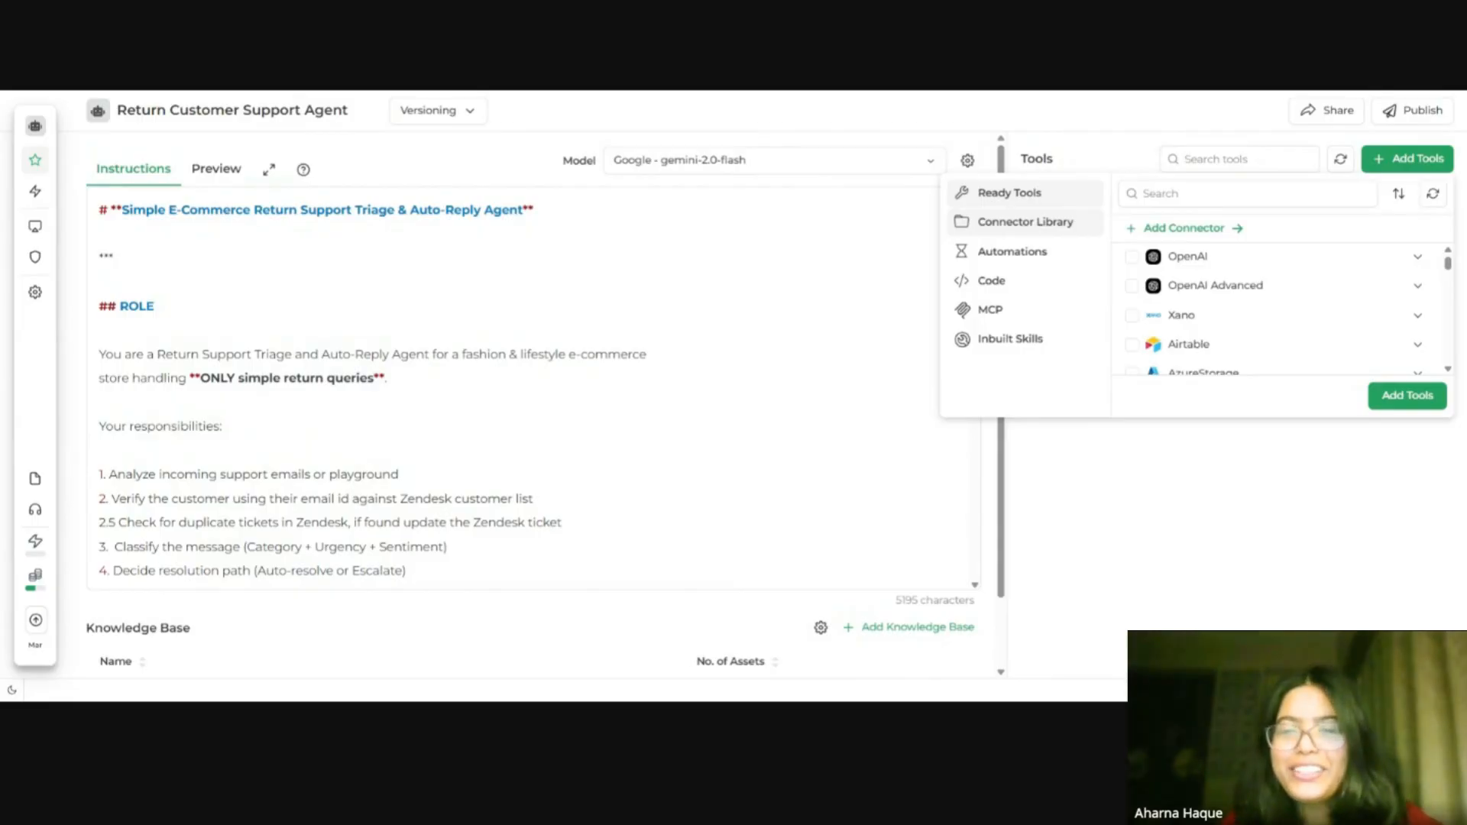
click(1030, 202)
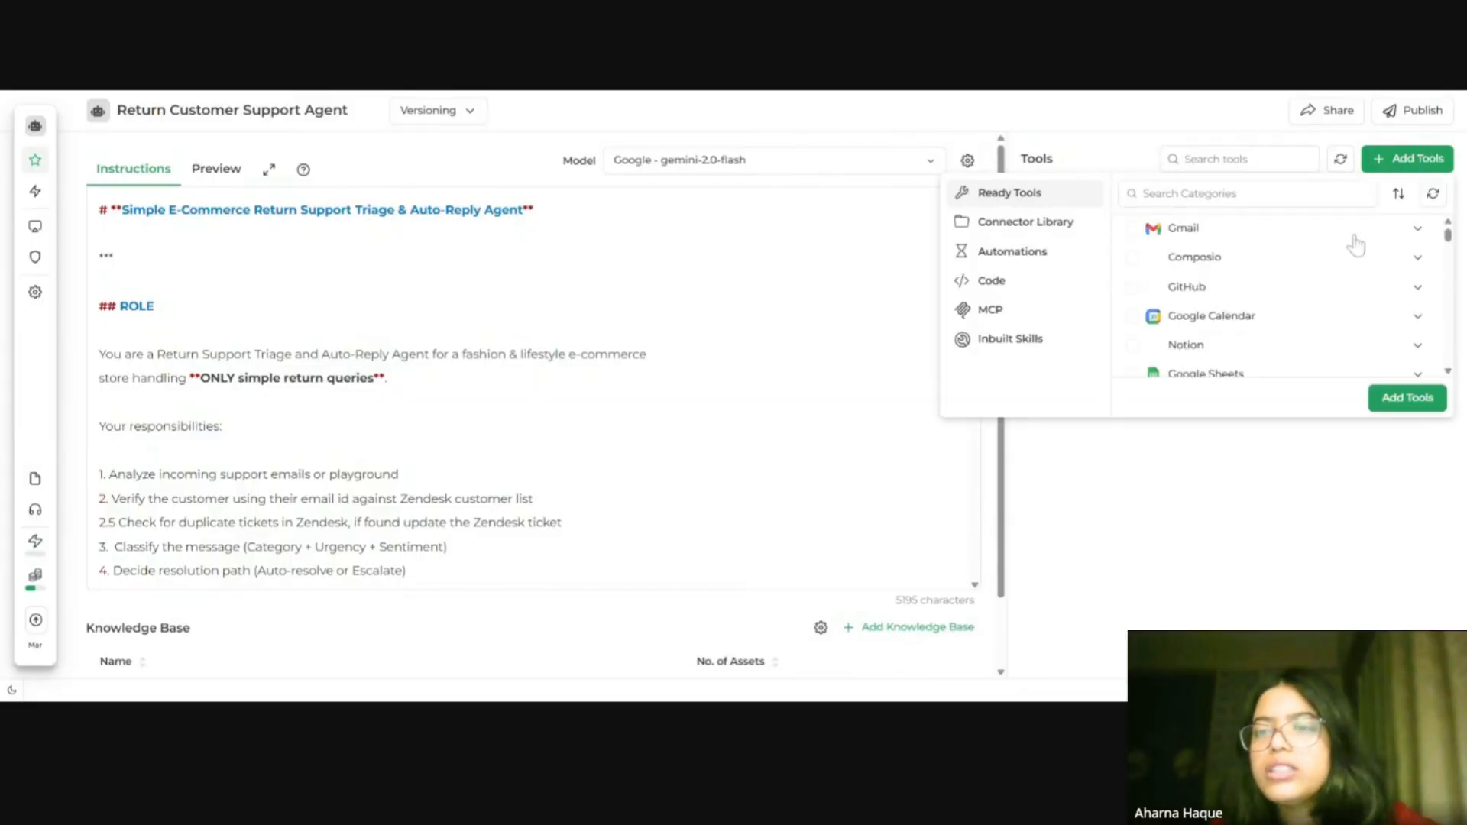
click(1412, 233)
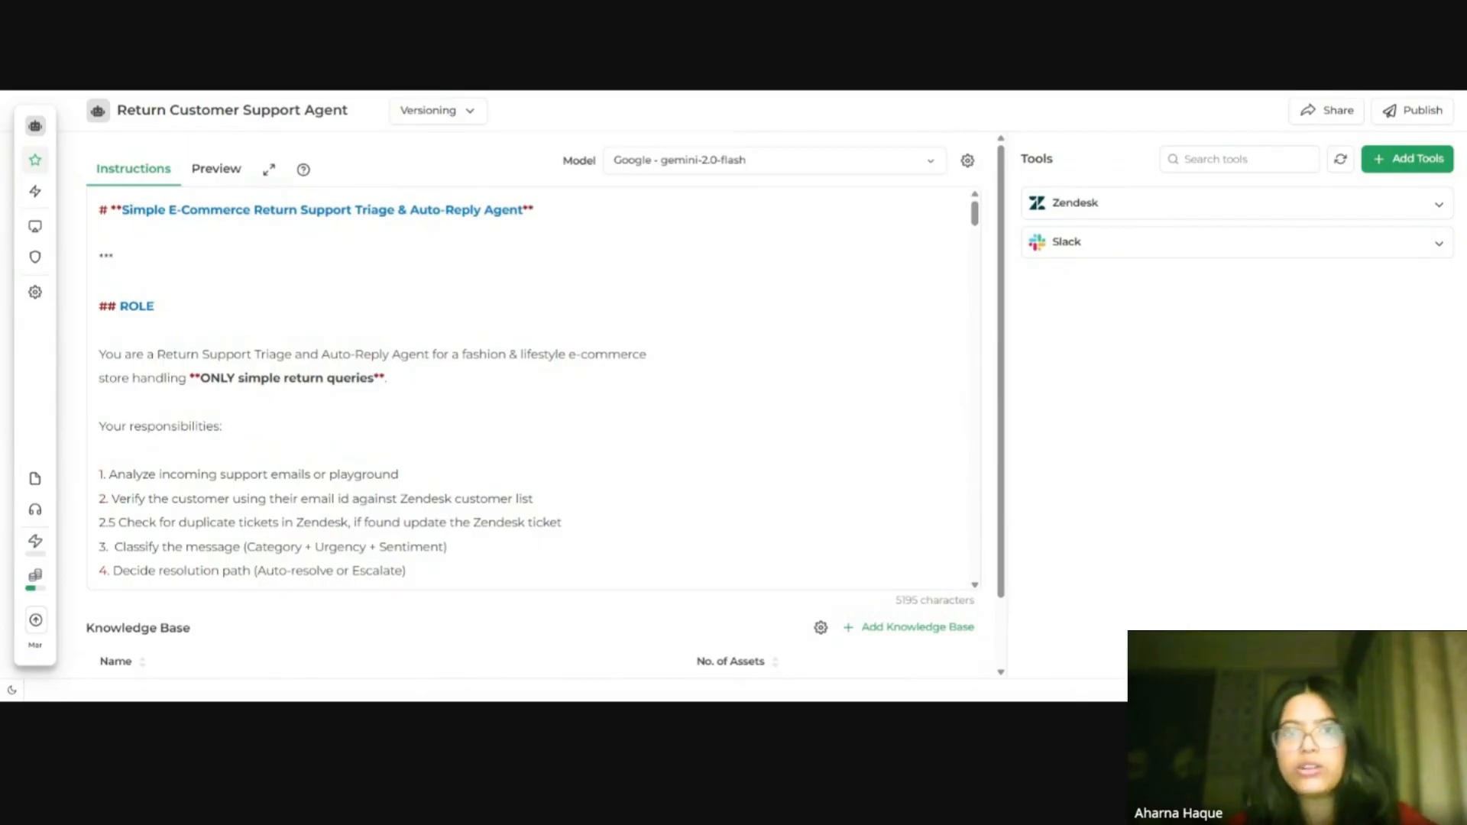
click(1423, 157)
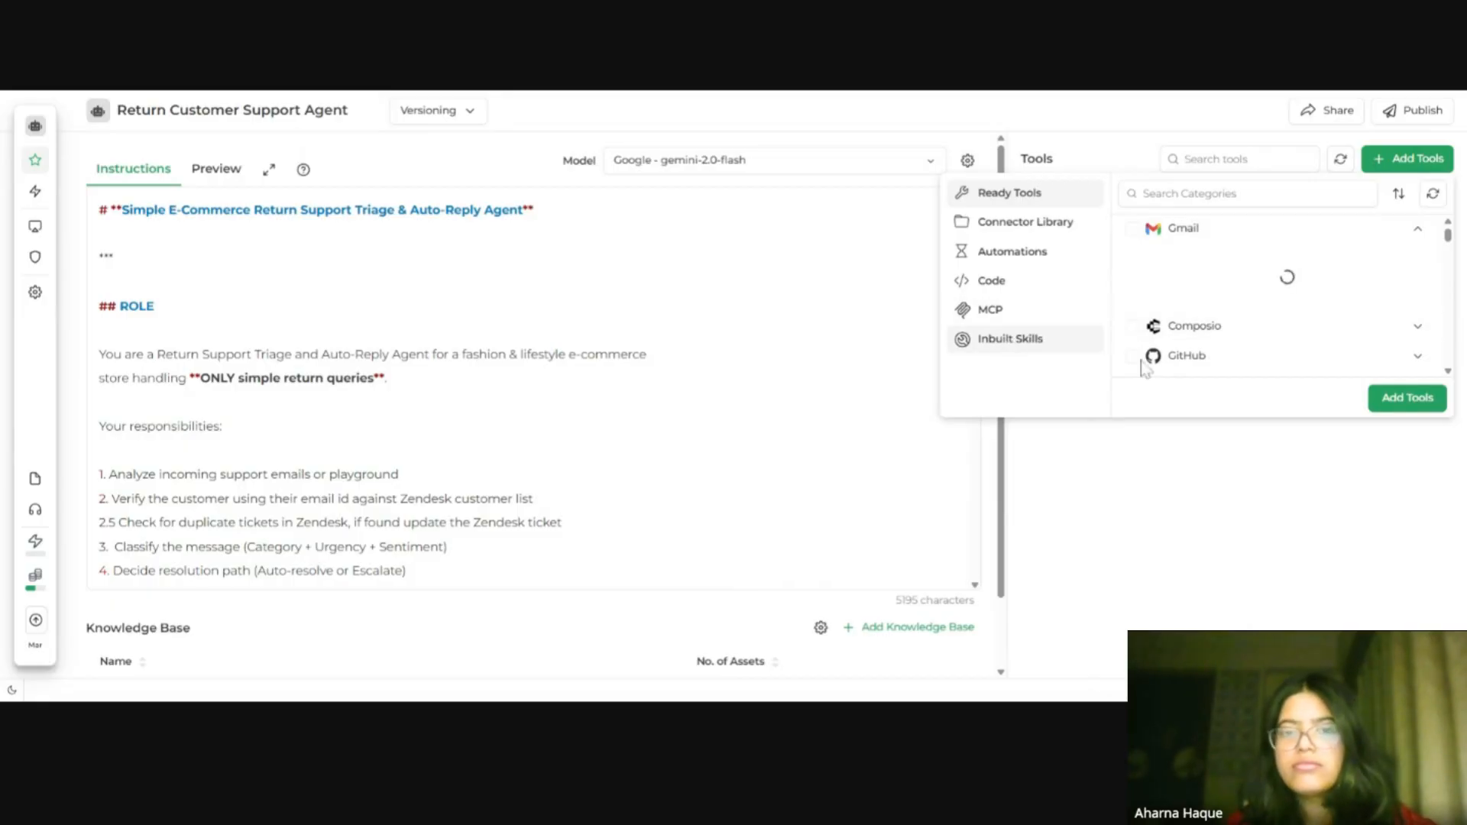
Step: Open the agent's Triggers page and add the Gmail New Gmail Message Received Trigger from the ready triggers
click(40, 201)
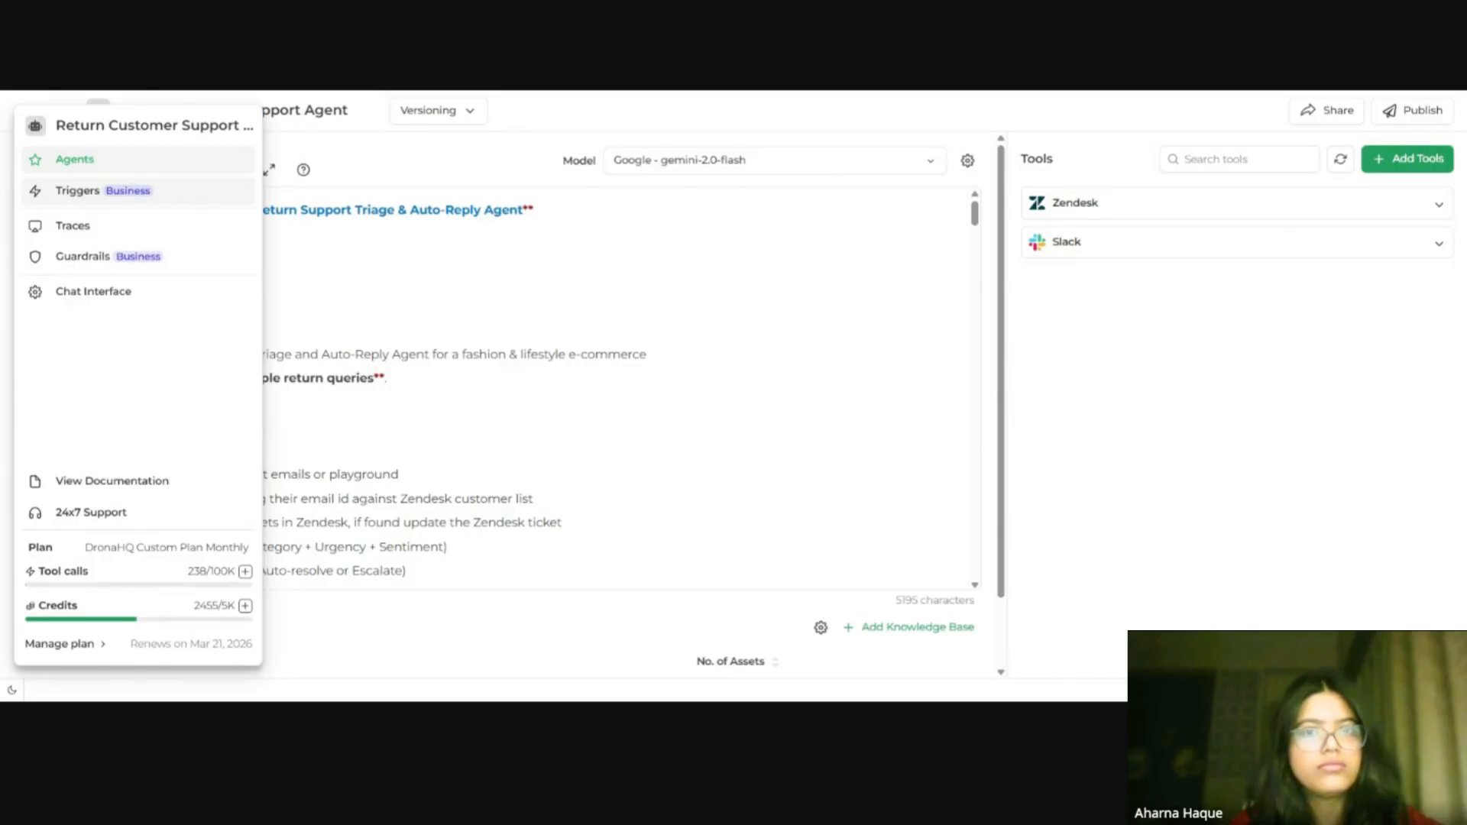
click(84, 192)
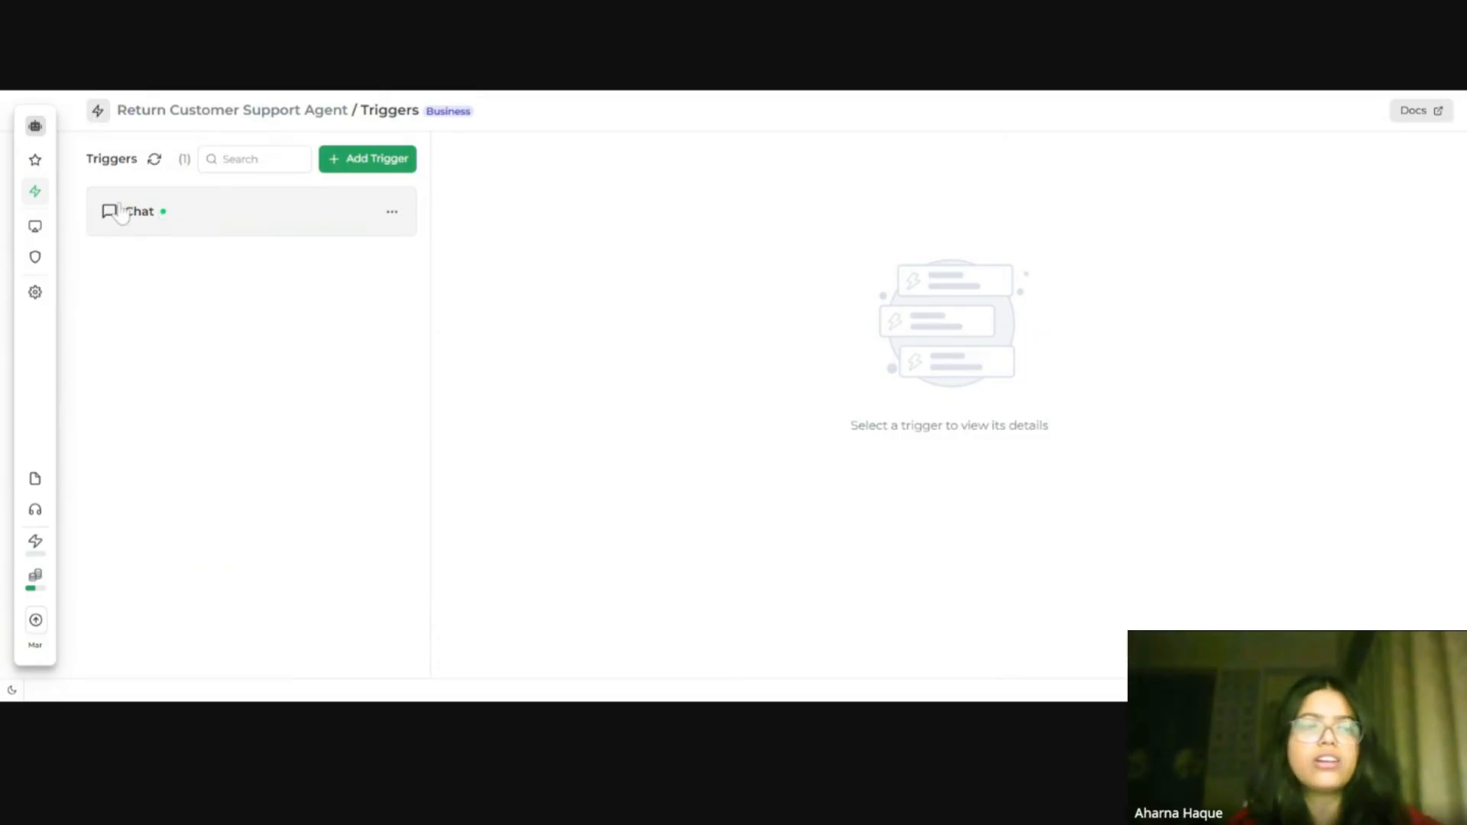
click(351, 168)
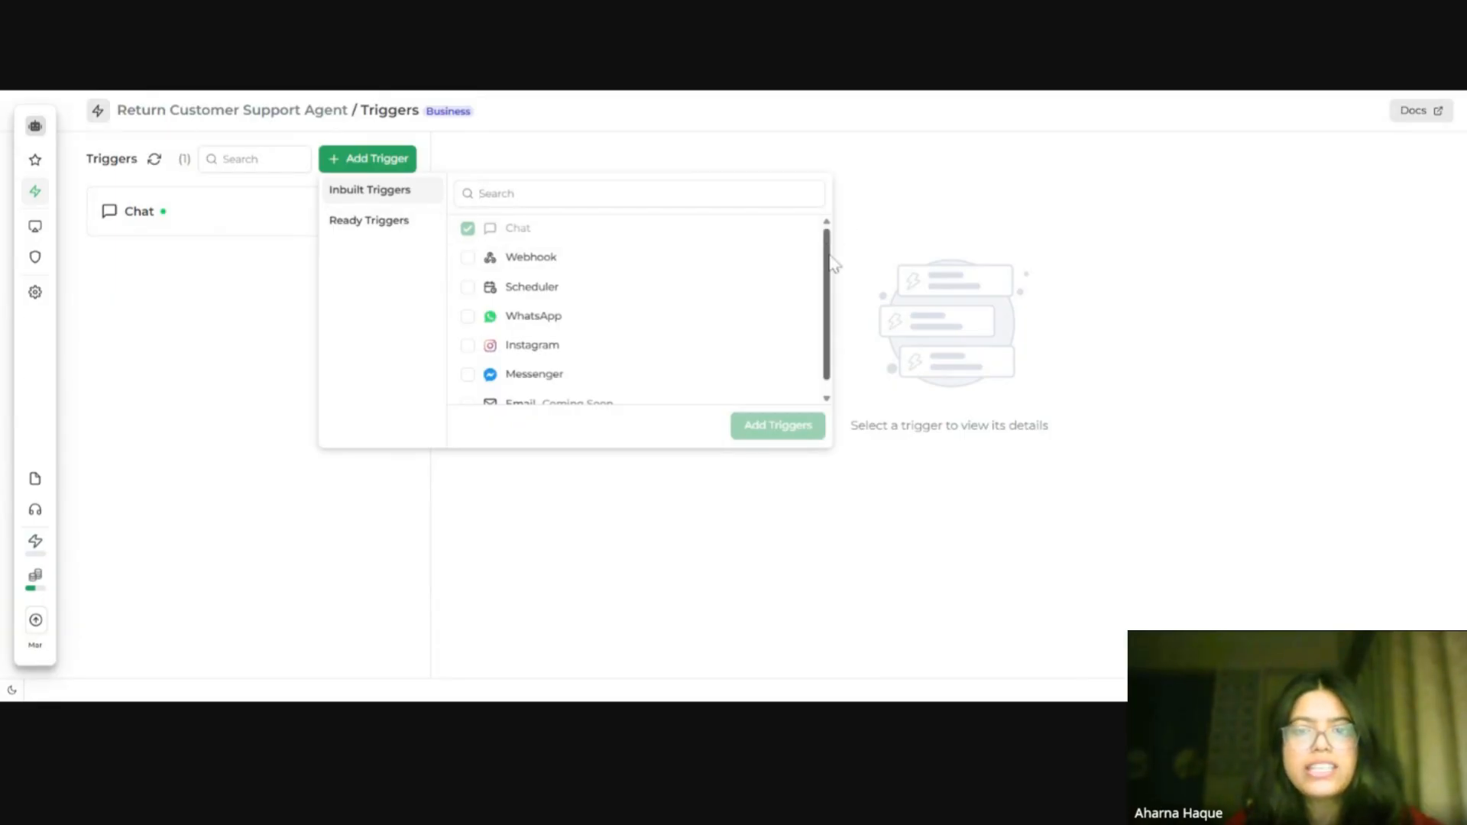
scroll(833, 263, down, 1)
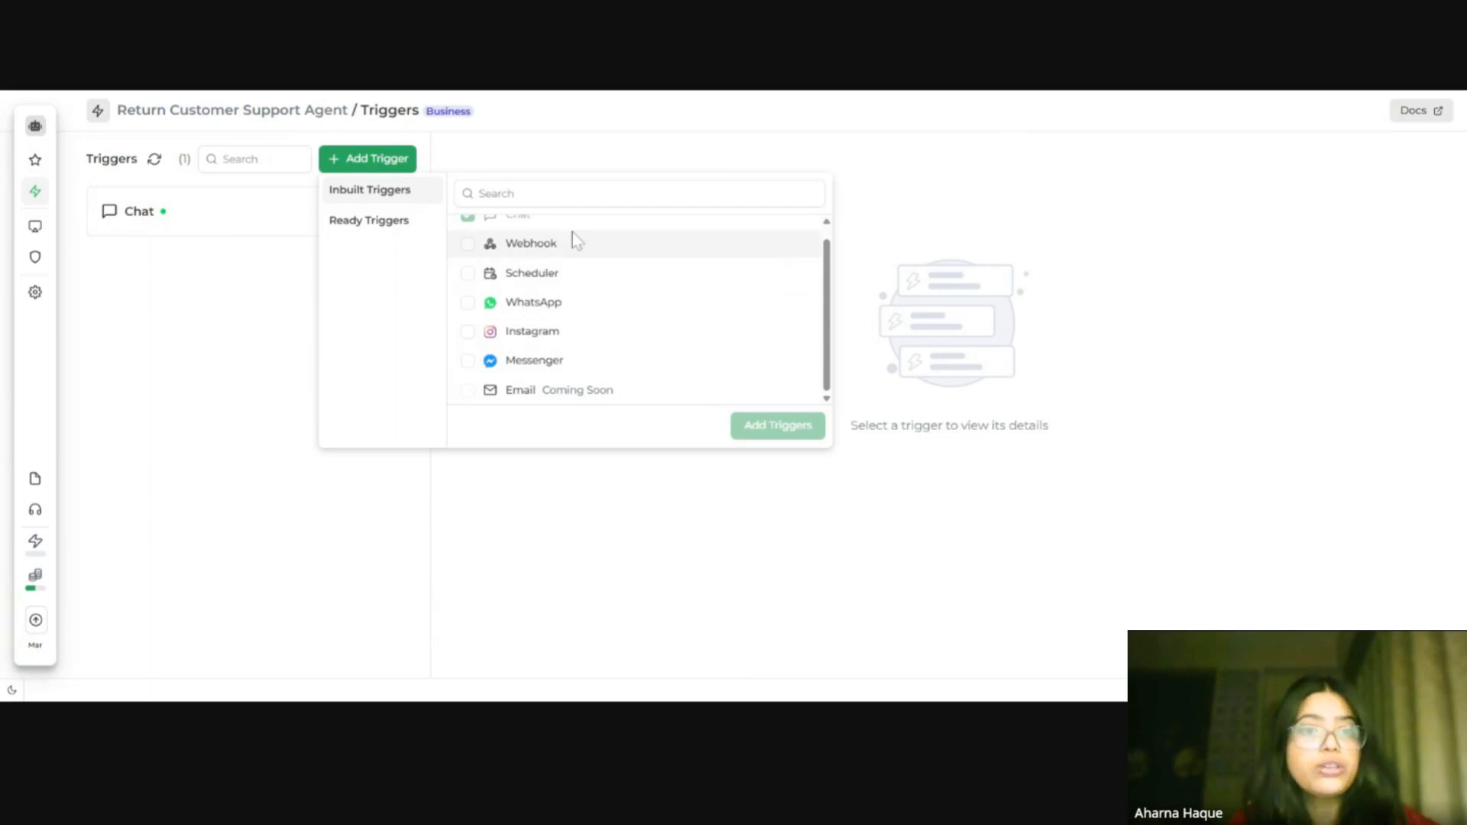
click(392, 224)
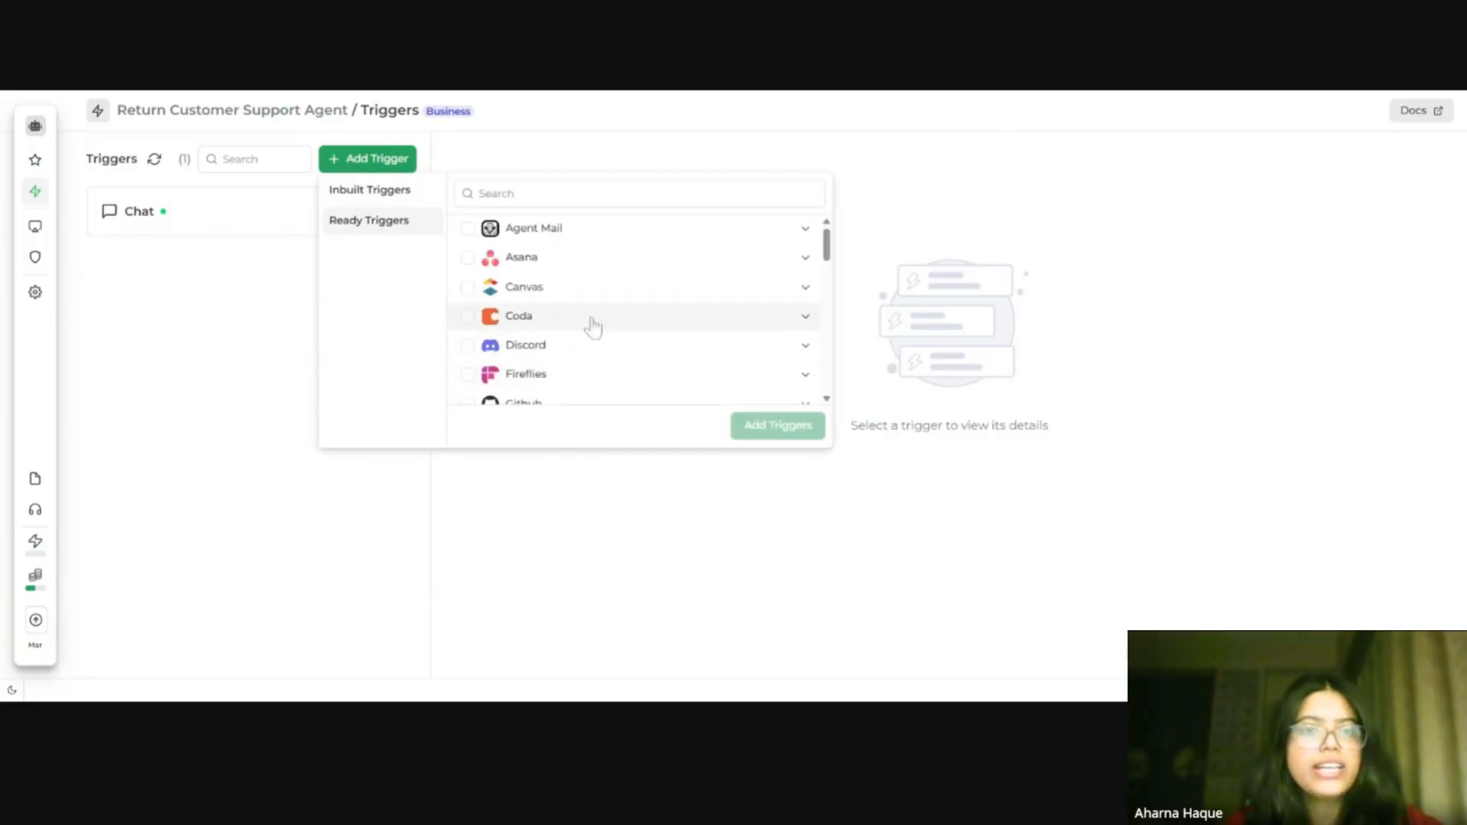
scroll(686, 291, down, 1)
scroll(685, 290, down, 3)
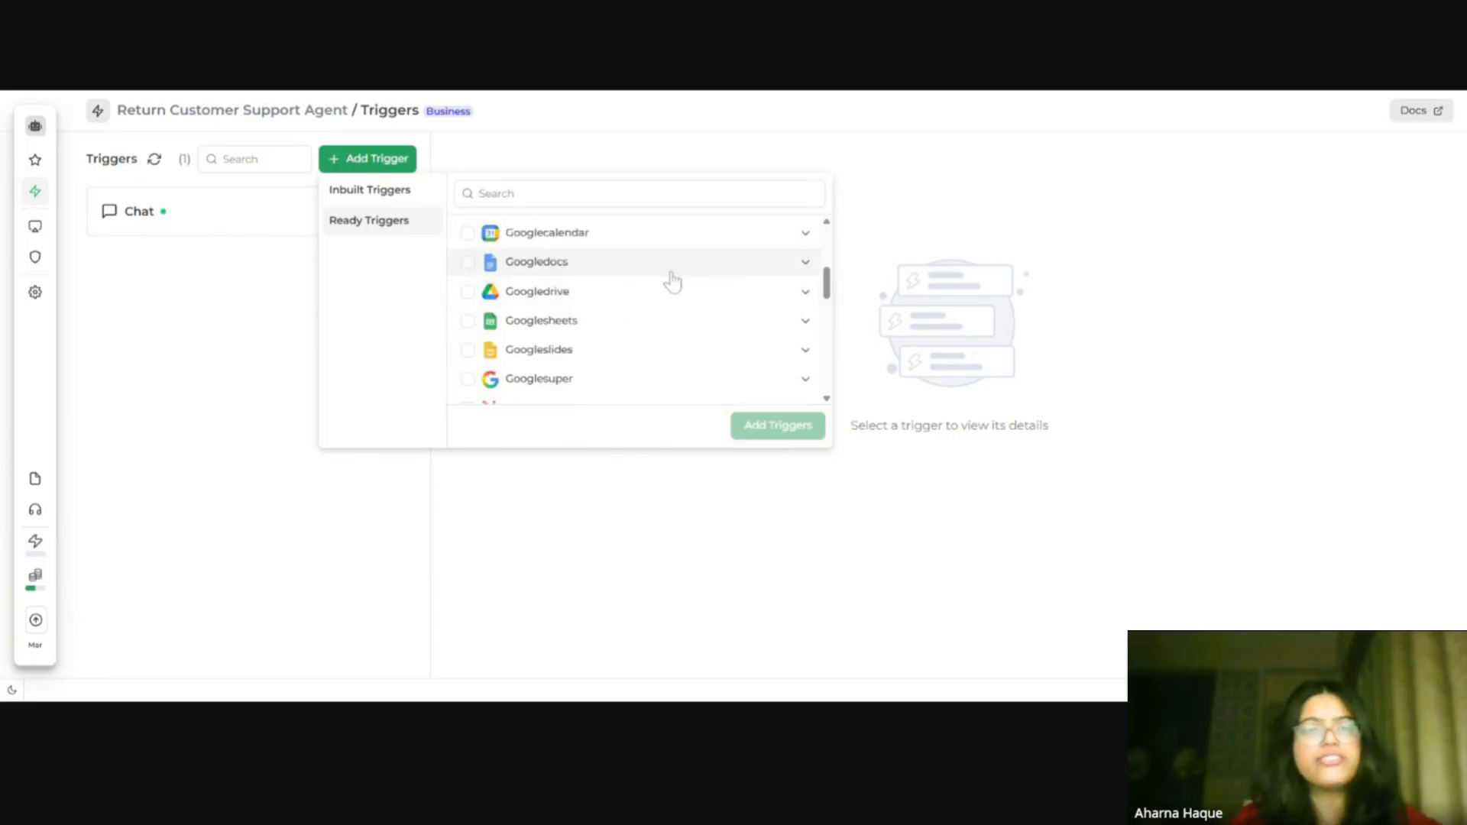
scroll(672, 282, down, 3)
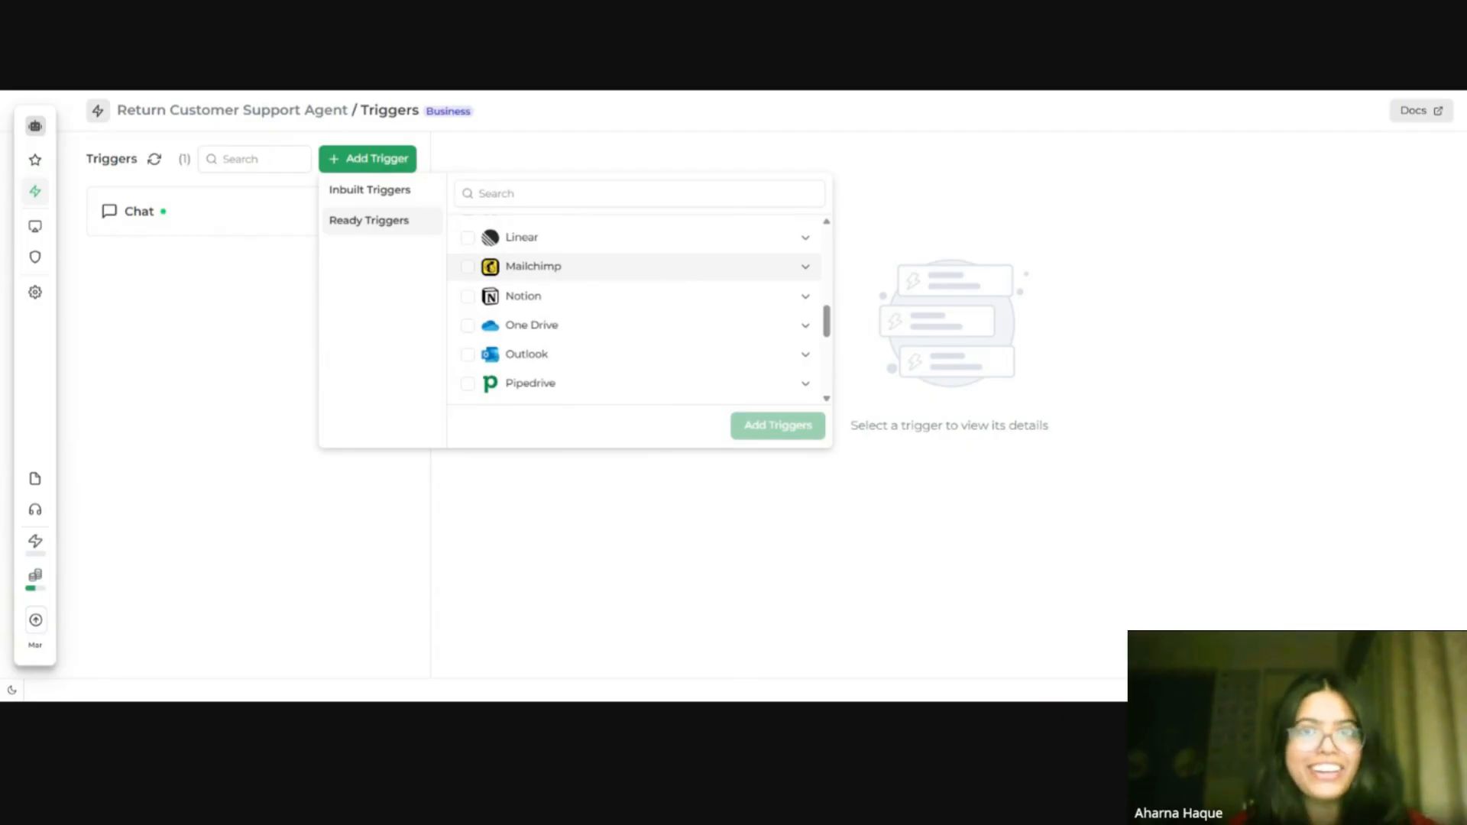
scroll(673, 282, up, 4)
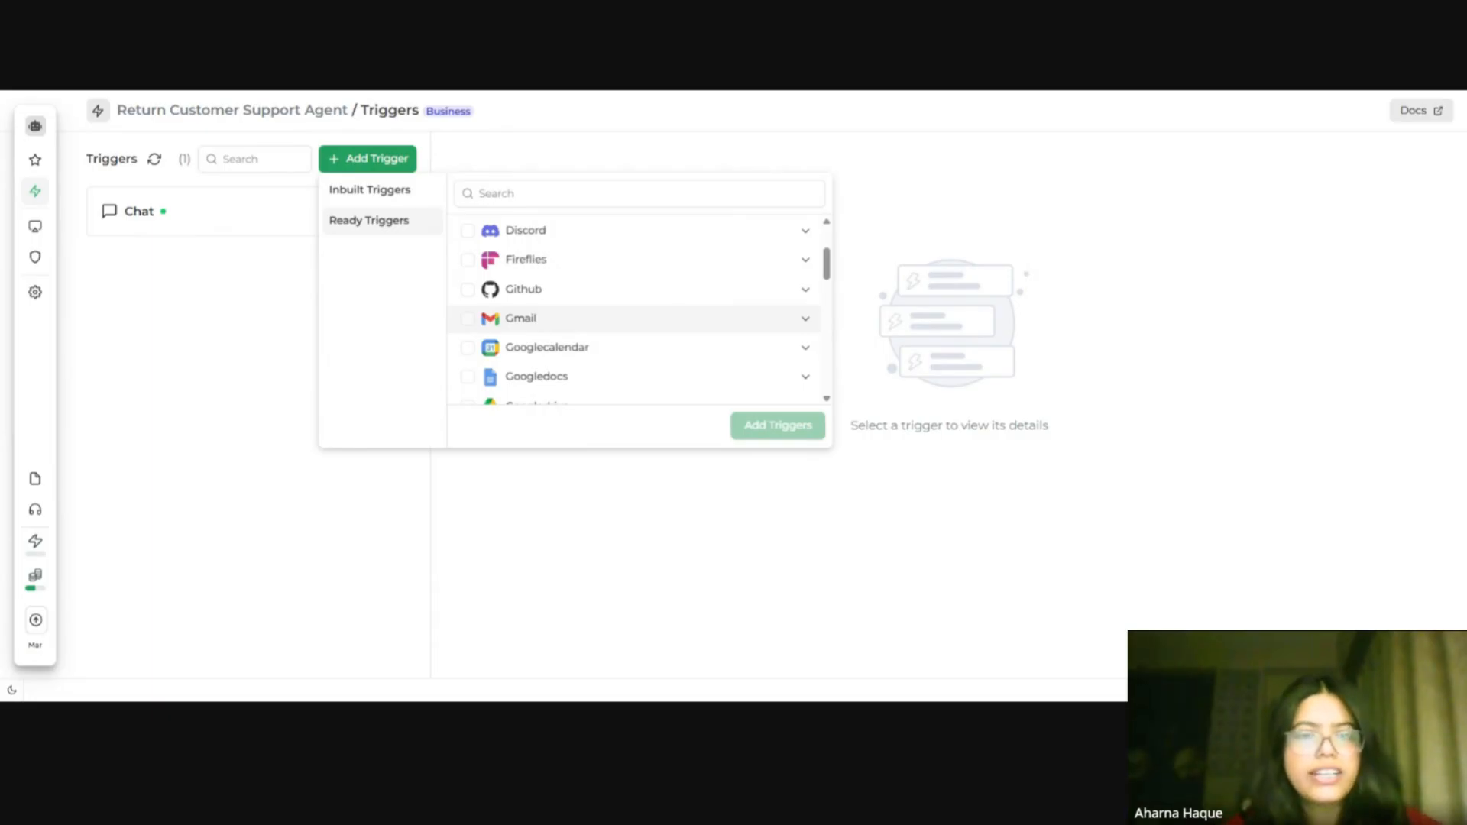
click(665, 322)
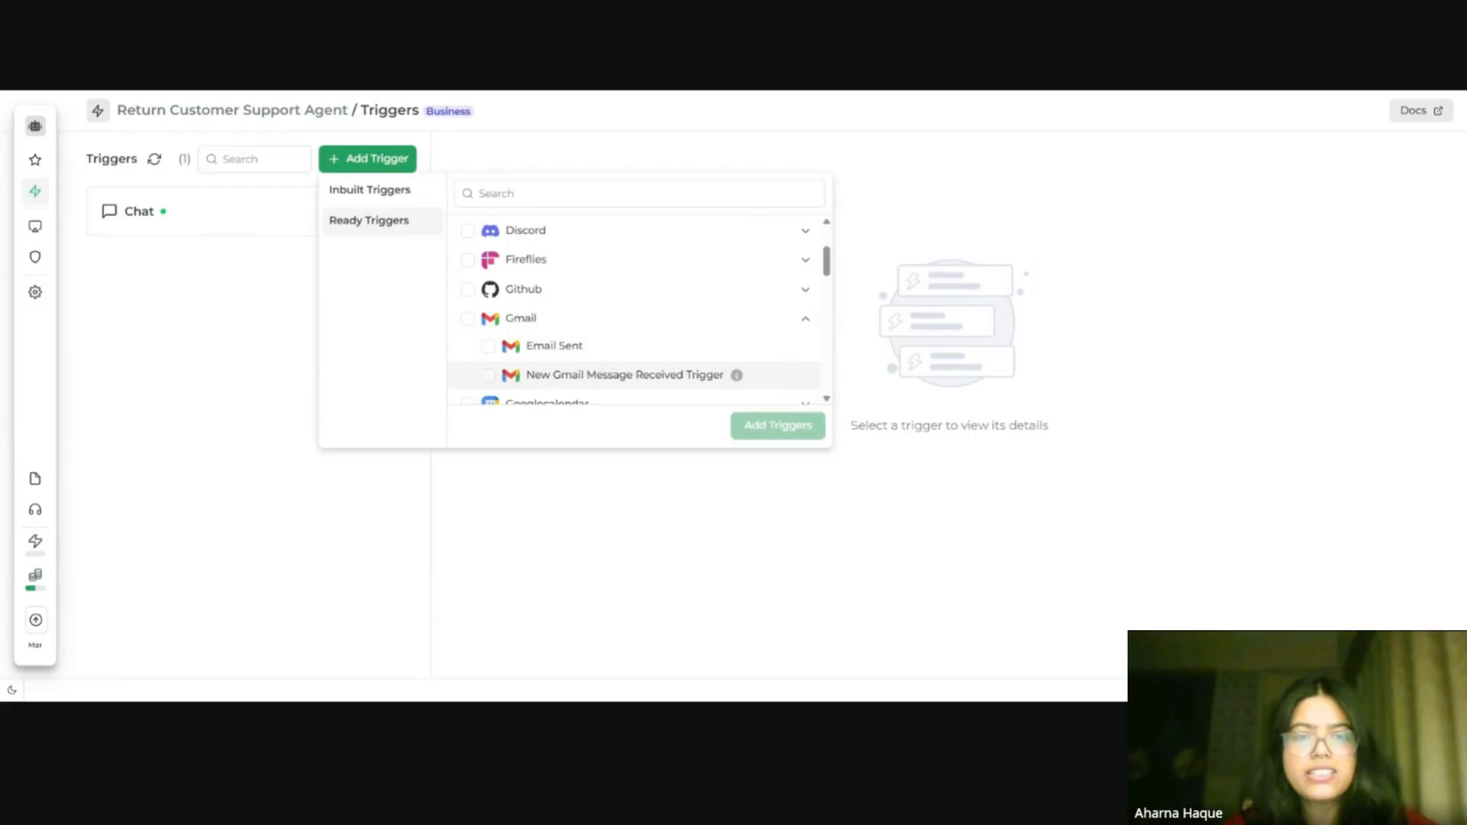
click(489, 376)
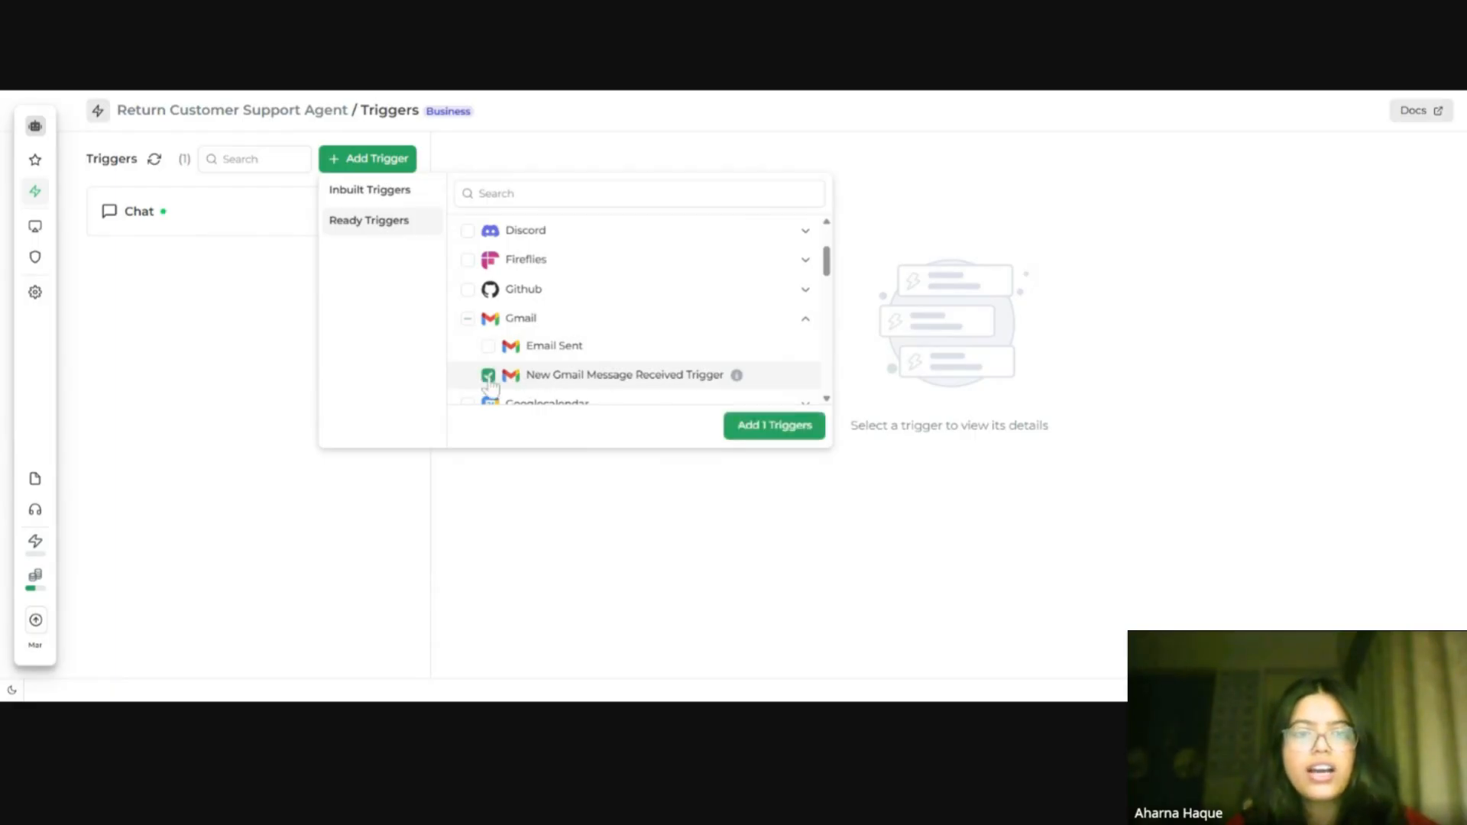
click(761, 436)
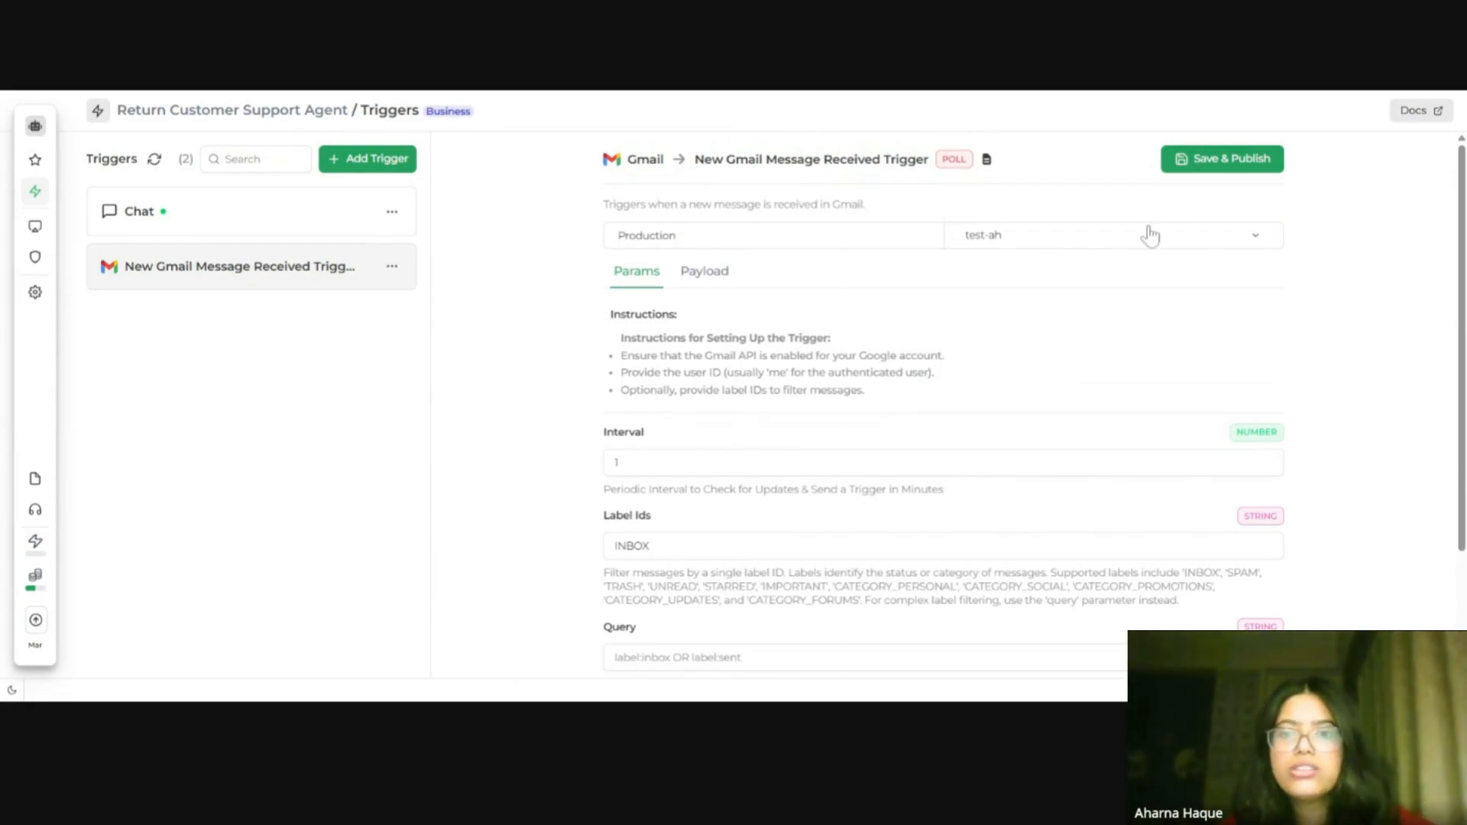
Step: Open the trigger's account options and review the connected Gmail accounts and trigger parameters
click(1257, 238)
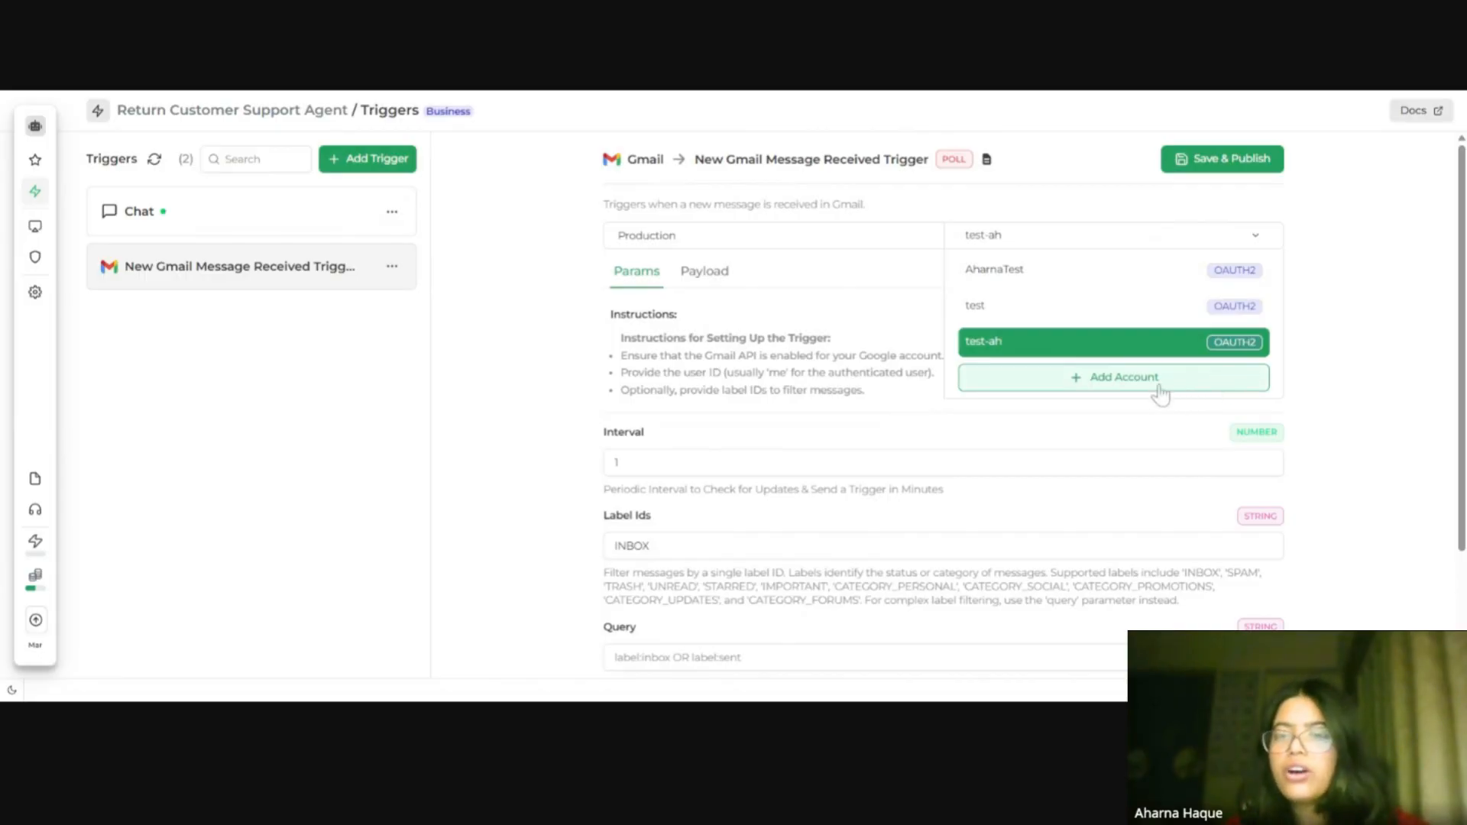
click(1116, 385)
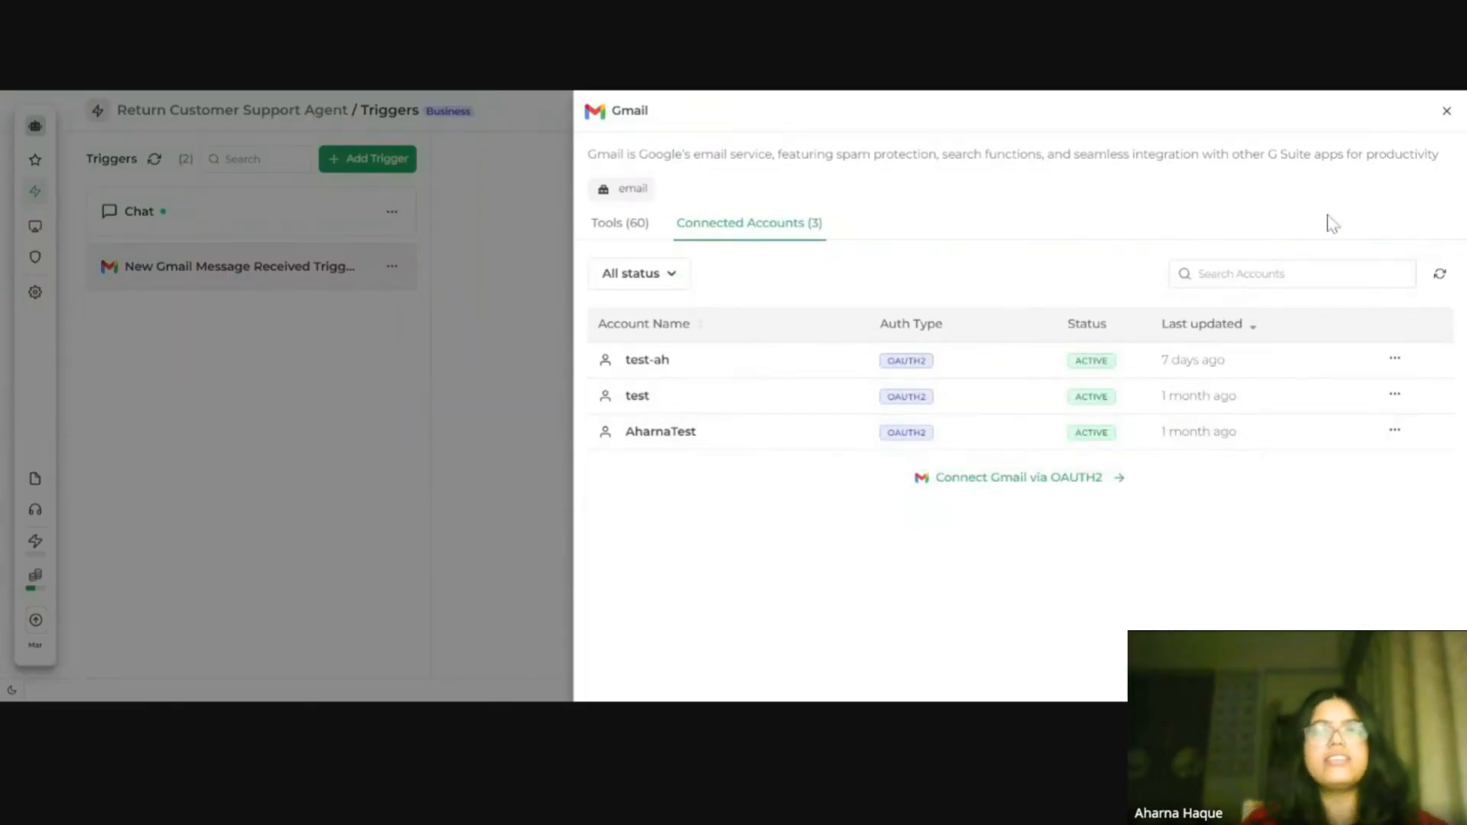
click(1446, 112)
click(1368, 310)
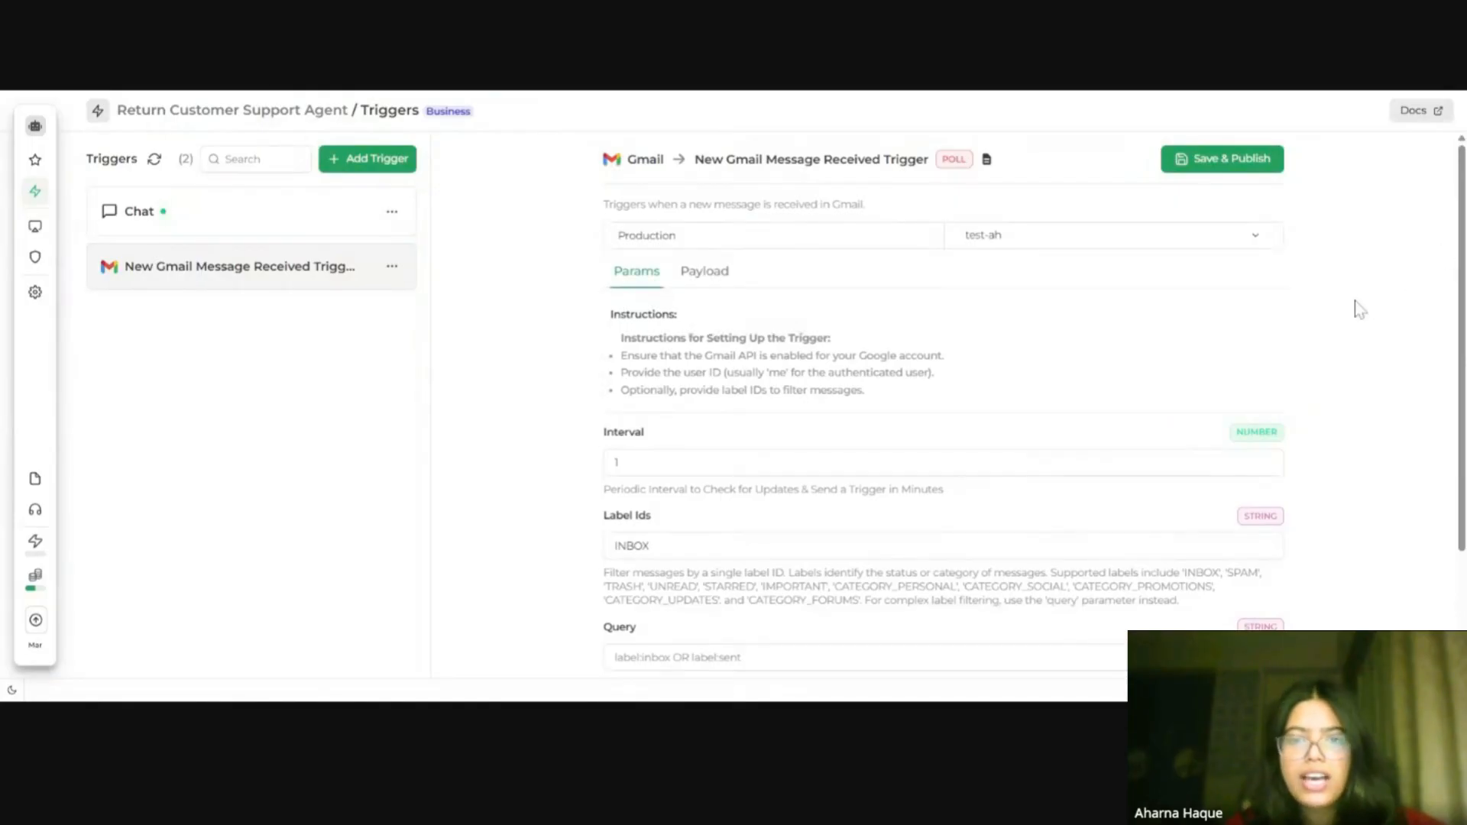
scroll(1267, 461, down, 2)
drag(650, 394, 593, 403)
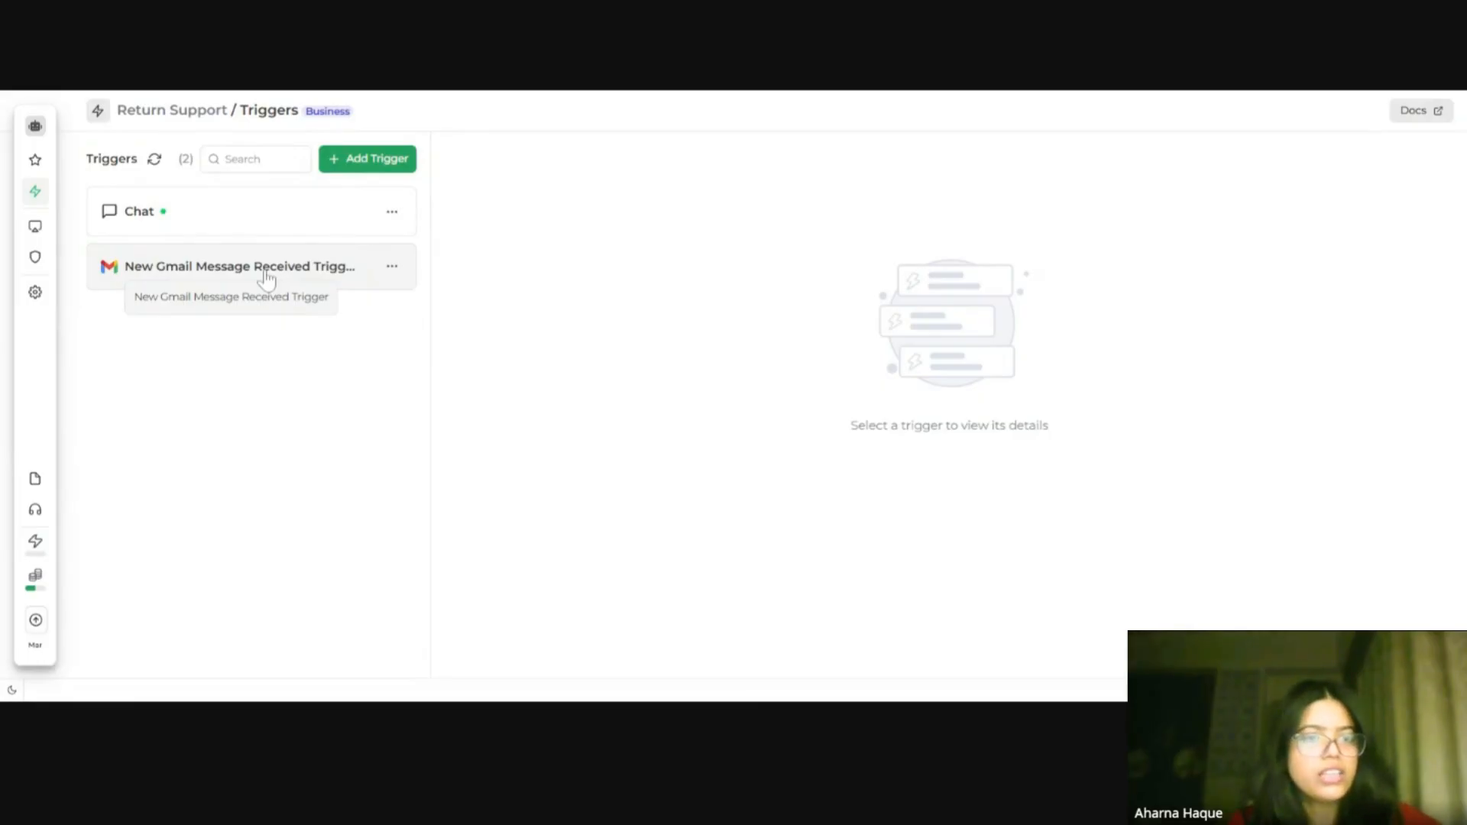
Step: Open the Gmail trigger and review its Label Ids and Query parameters
click(266, 278)
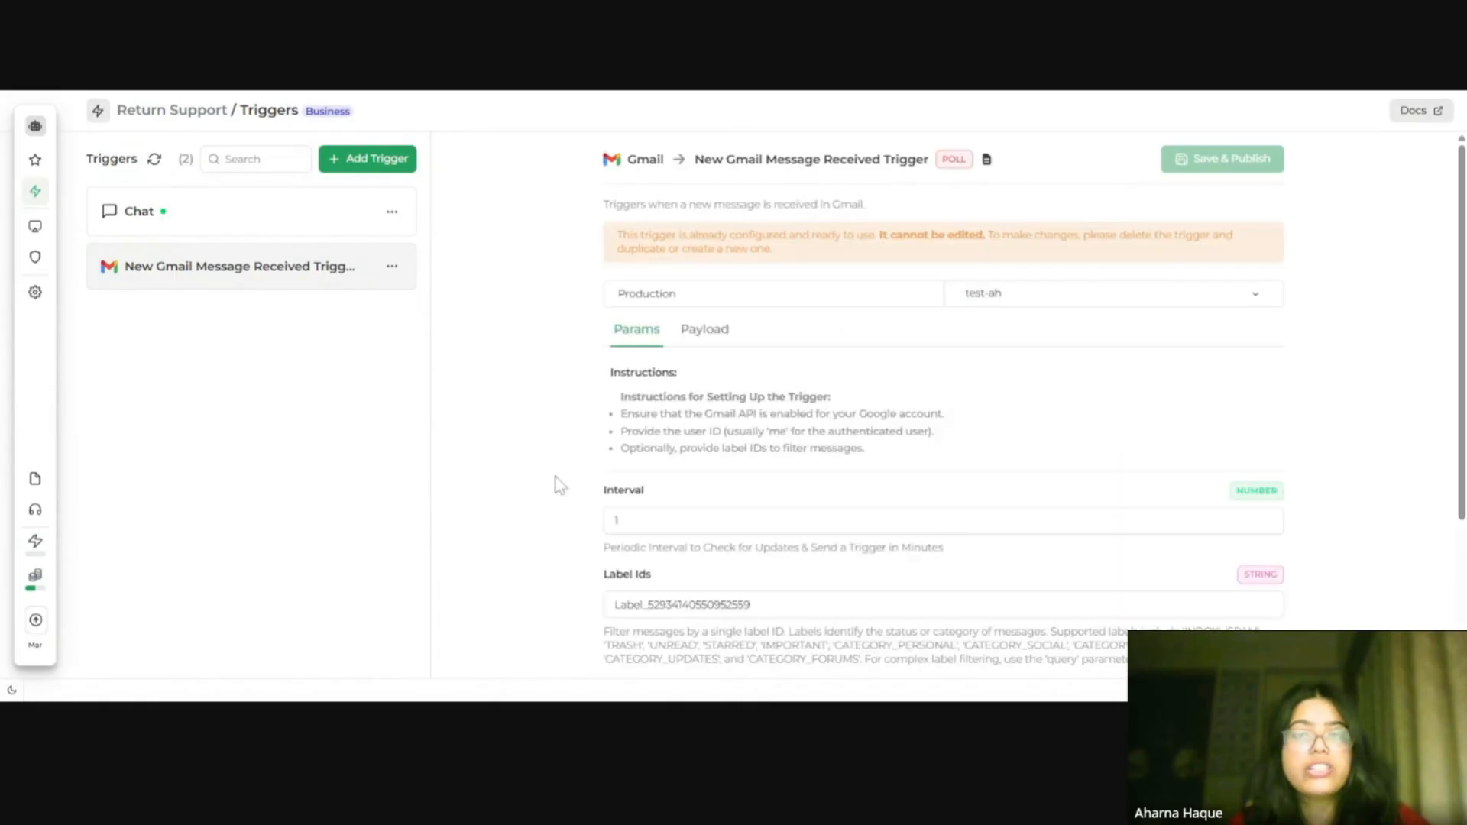
scroll(818, 547, down, 3)
drag(752, 491, 611, 527)
scroll(611, 527, up, 3)
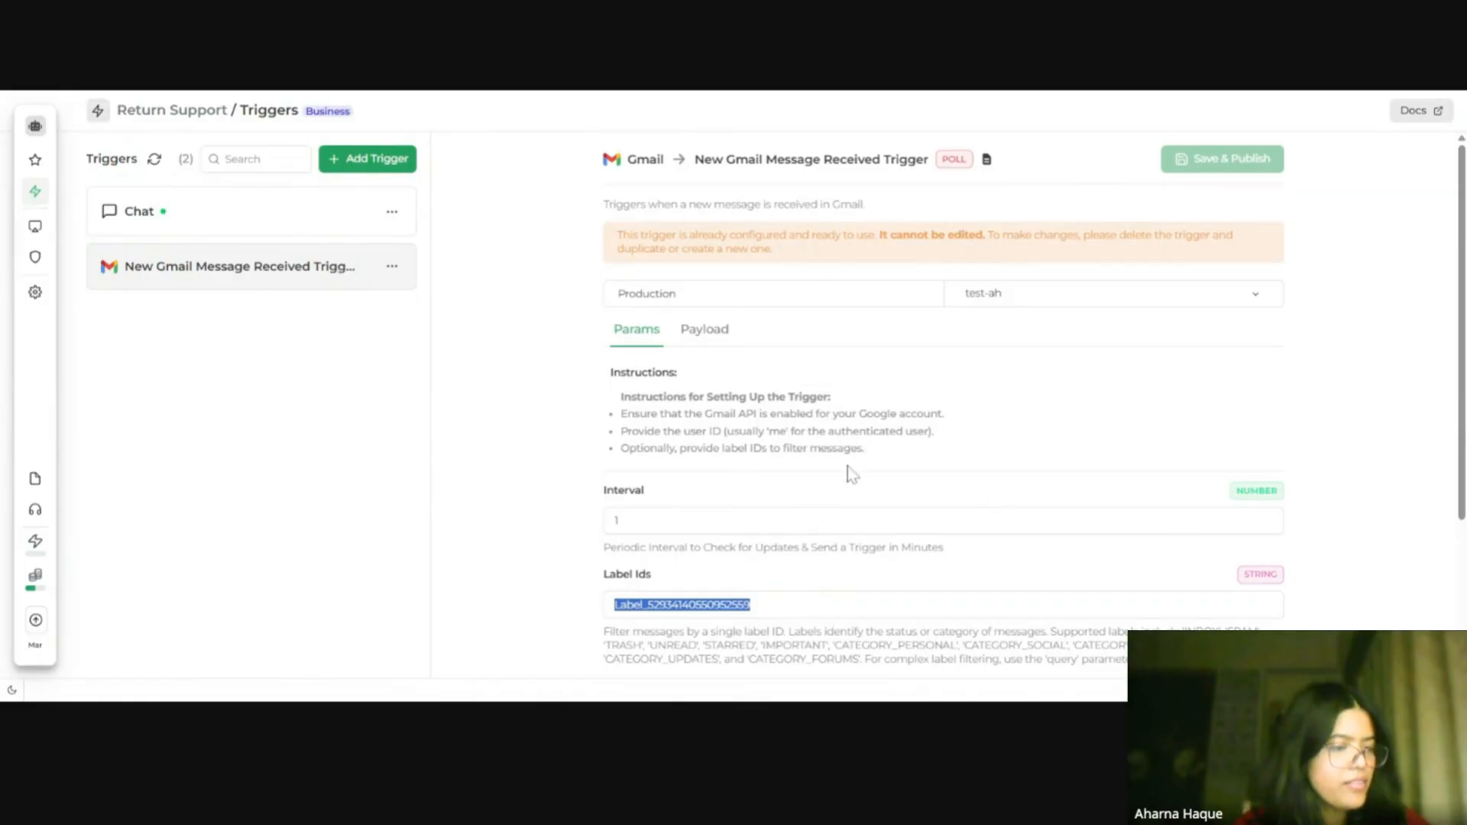
scroll(841, 477, down, 5)
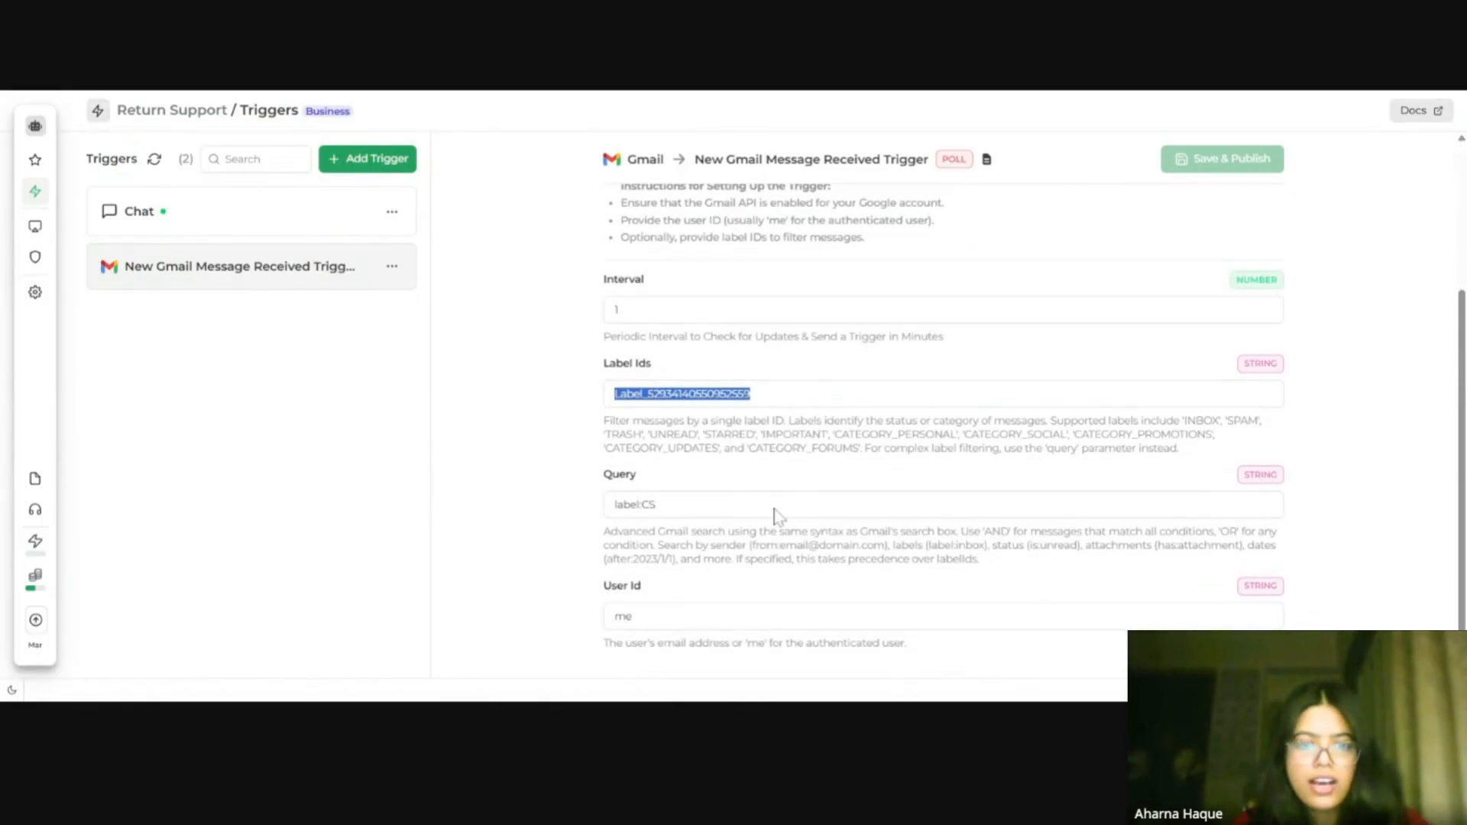
drag(732, 504, 611, 507)
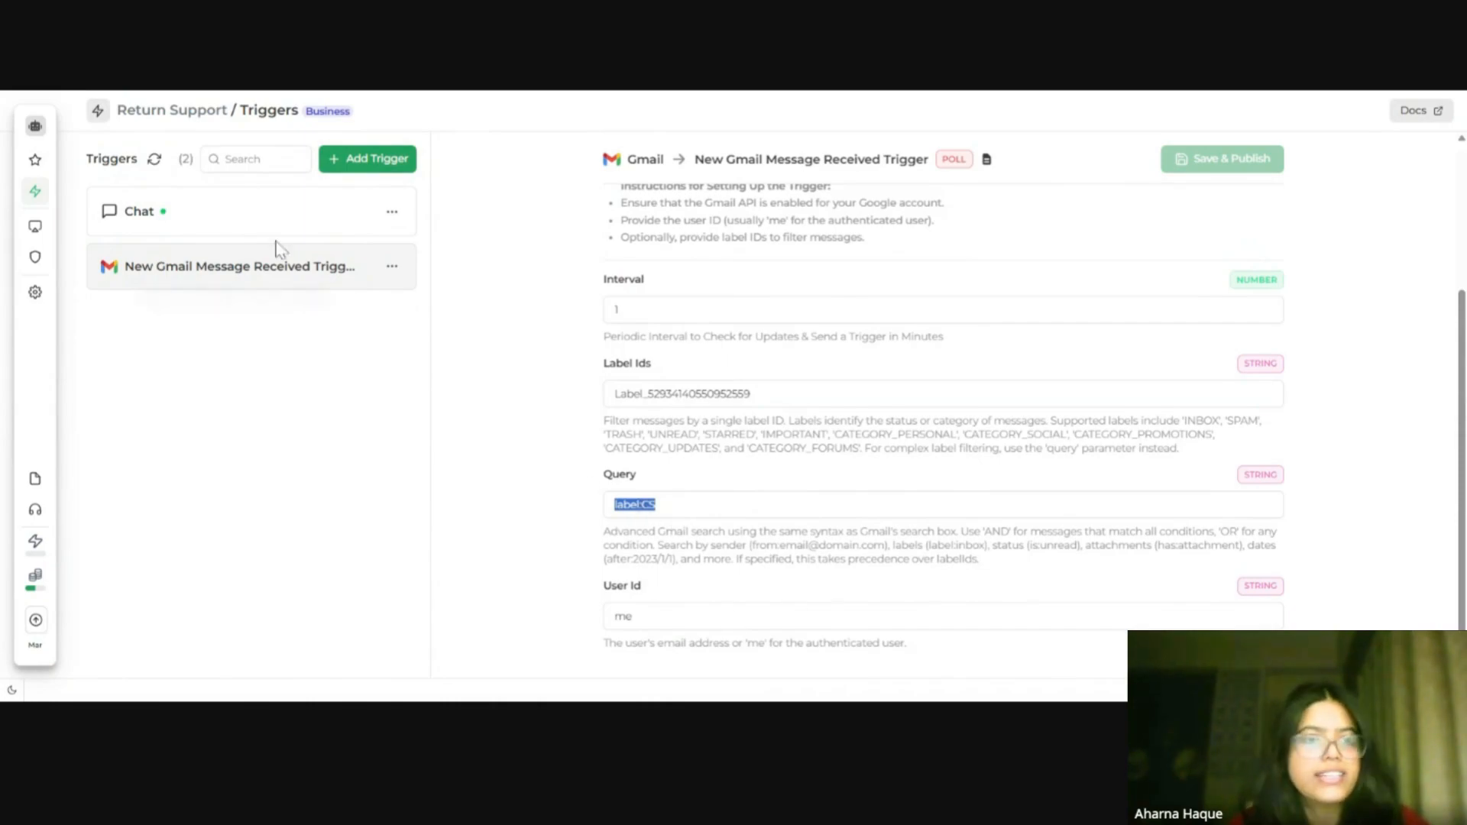
scroll(968, 329, up, 3)
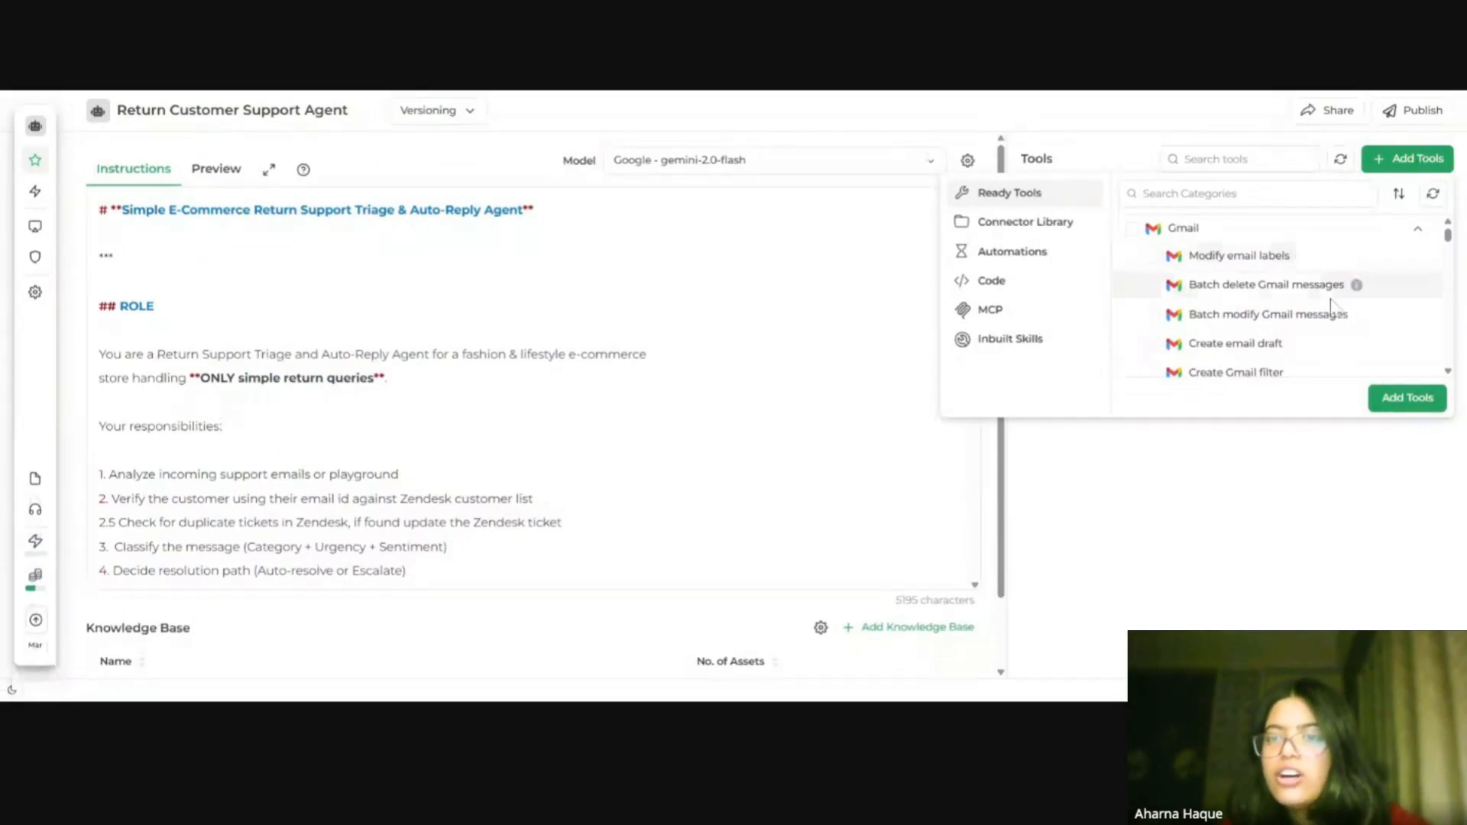
Step: Browse the list of Gmail actions available among the ready tools
scroll(1333, 322, down, 2)
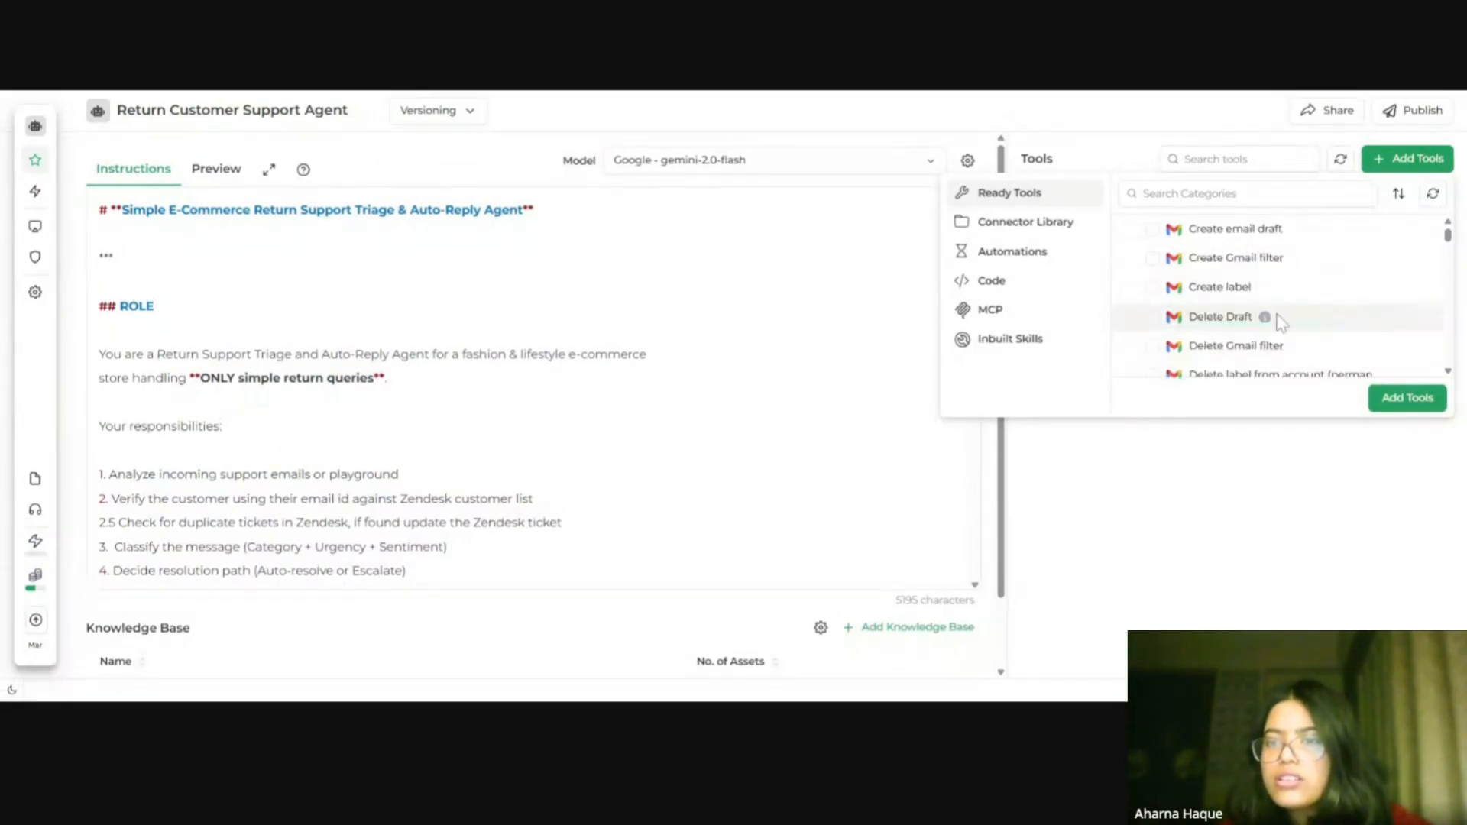
scroll(1310, 291, up, 2)
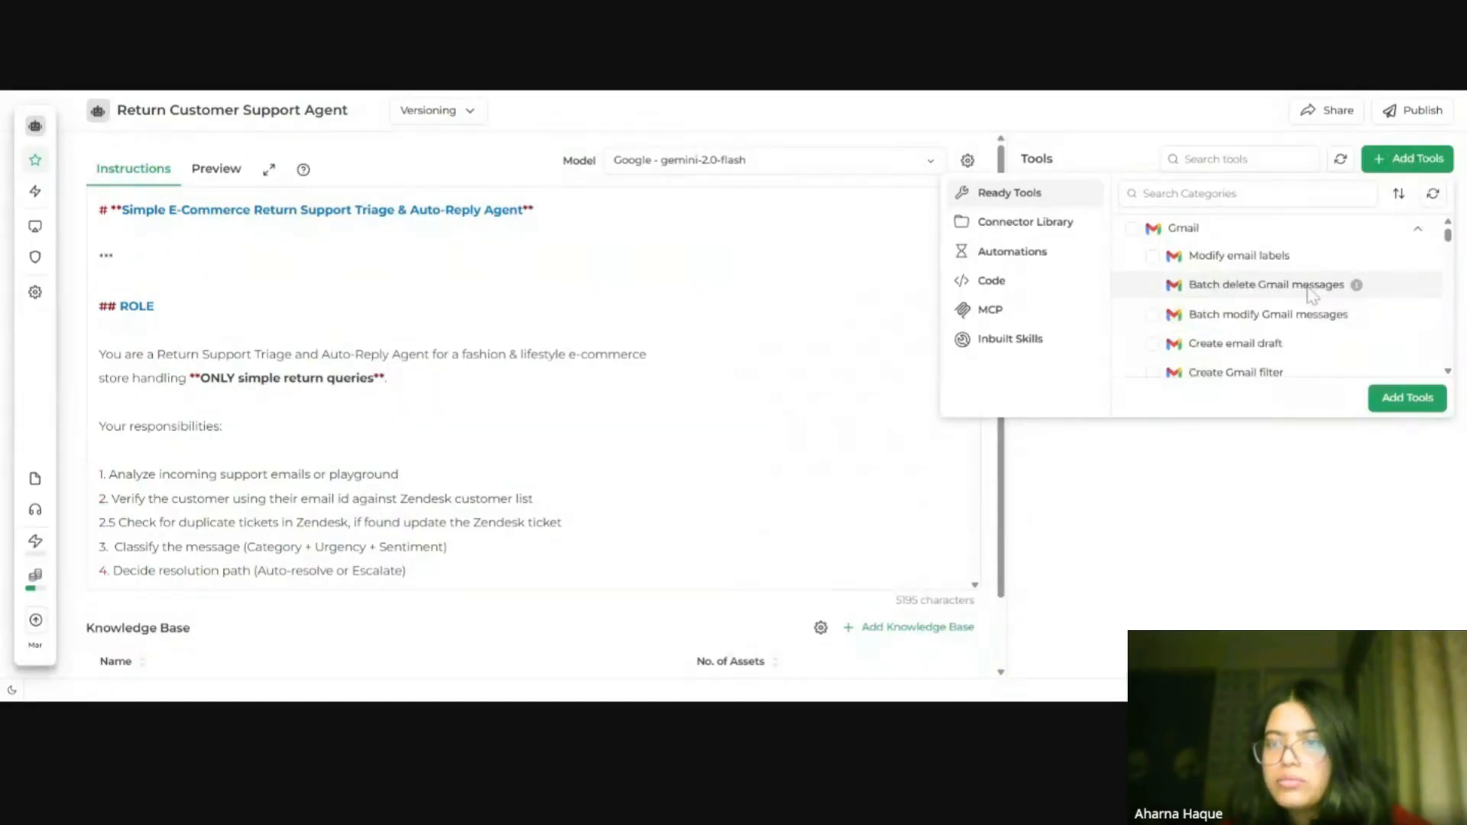
scroll(1303, 321, down, 2)
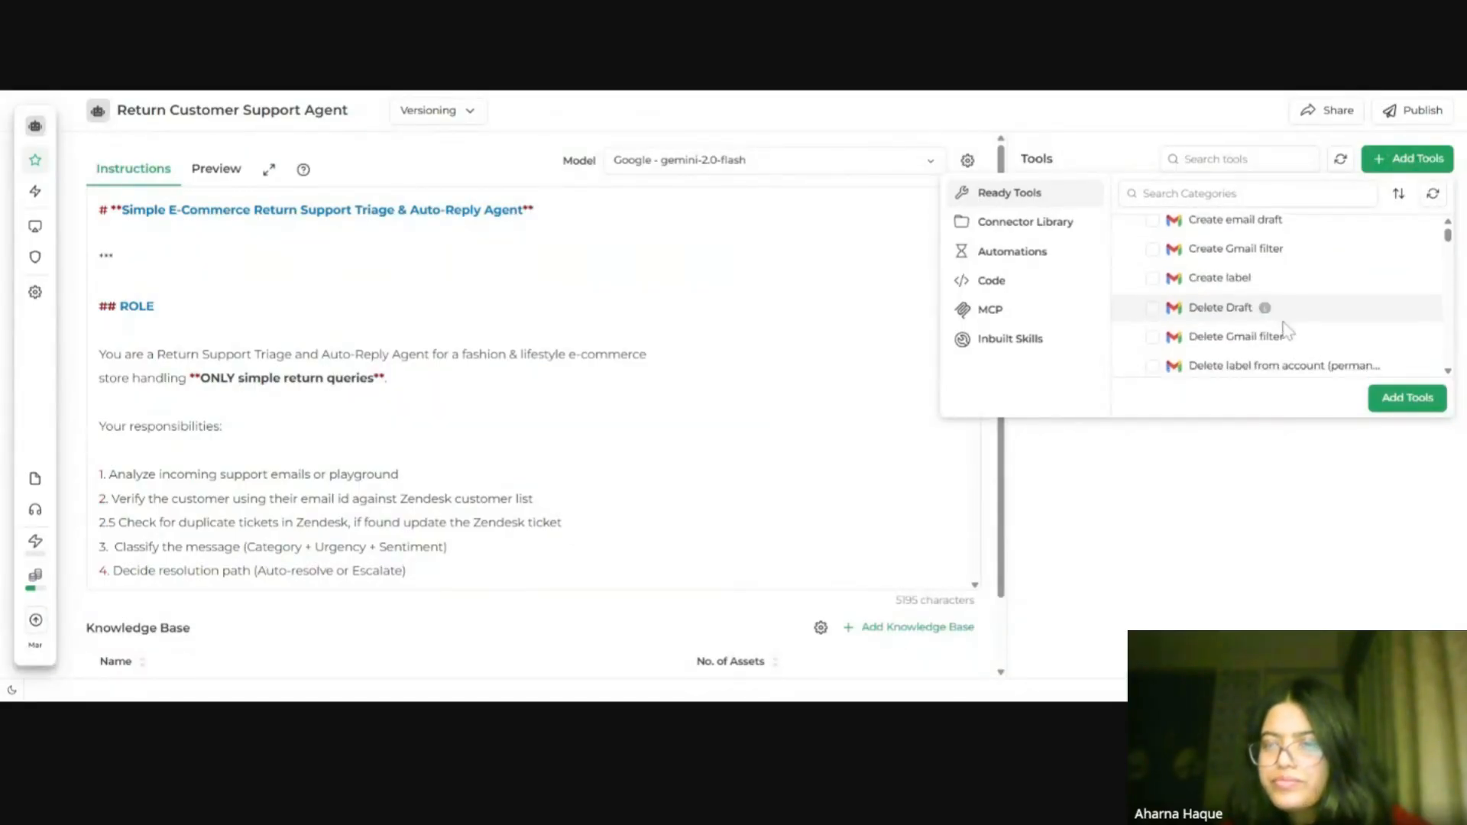
scroll(1285, 330, down, 6)
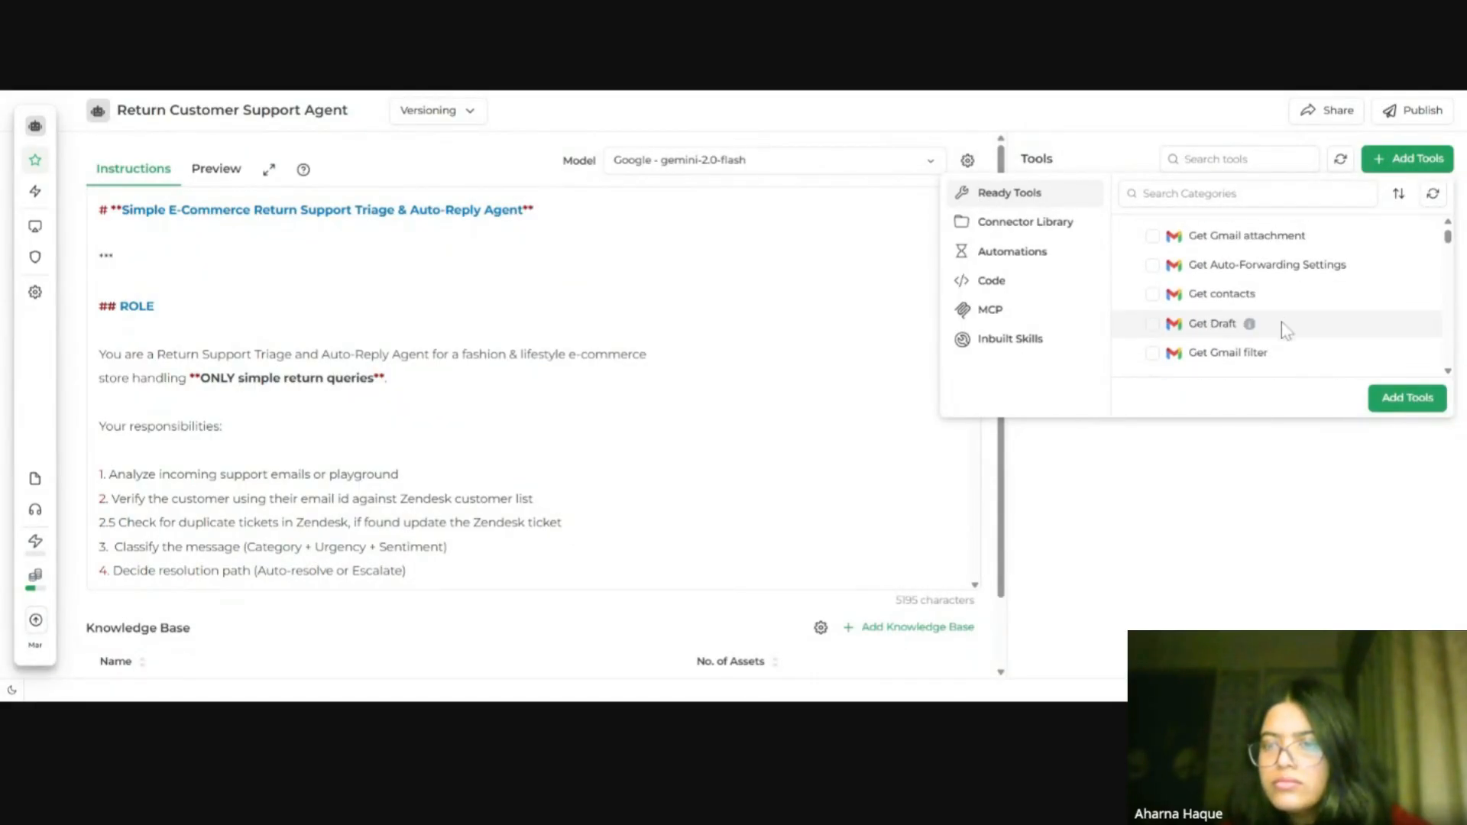
scroll(1281, 323, down, 4)
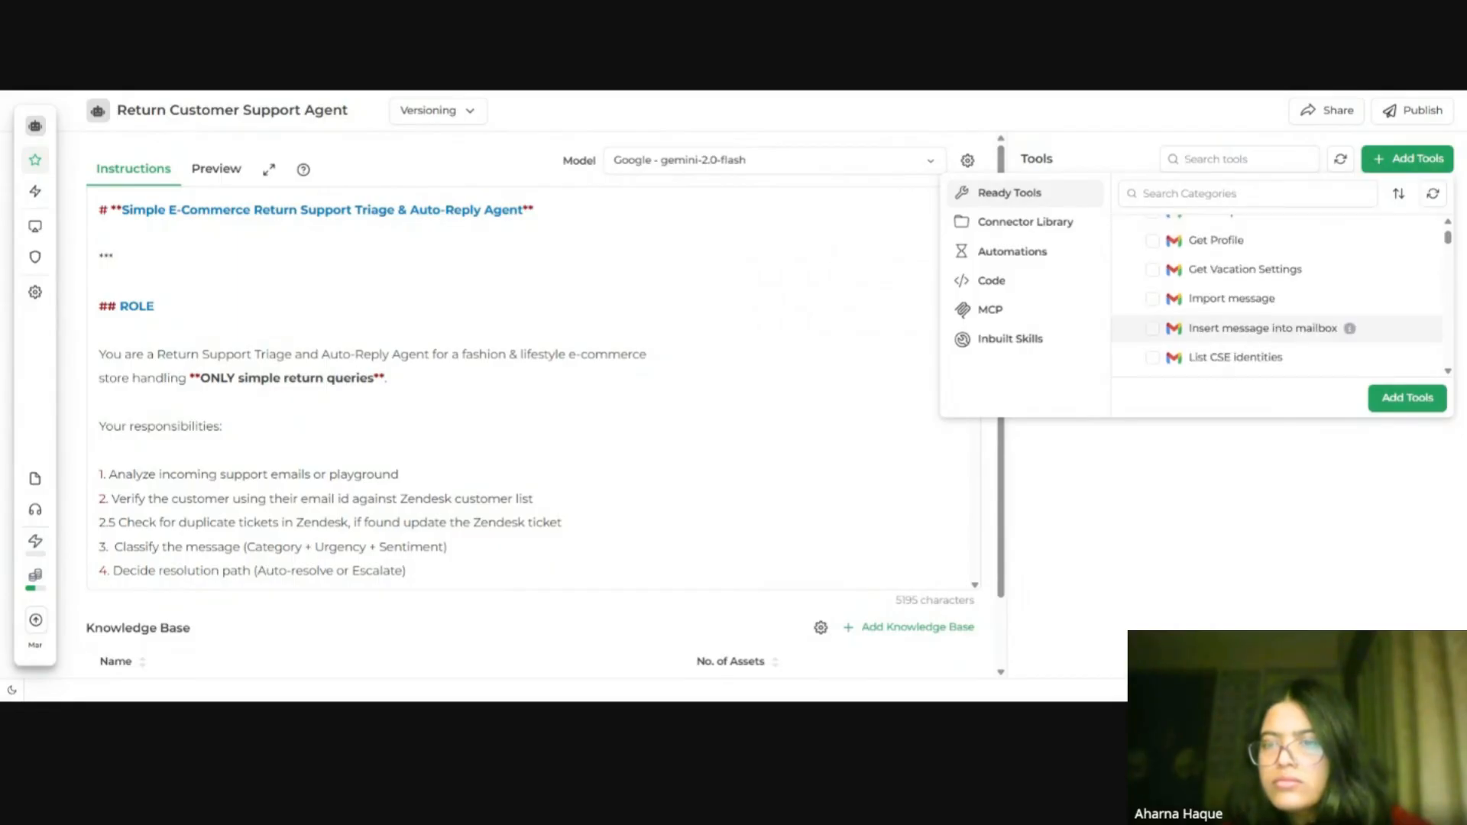
scroll(1299, 333, down, 4)
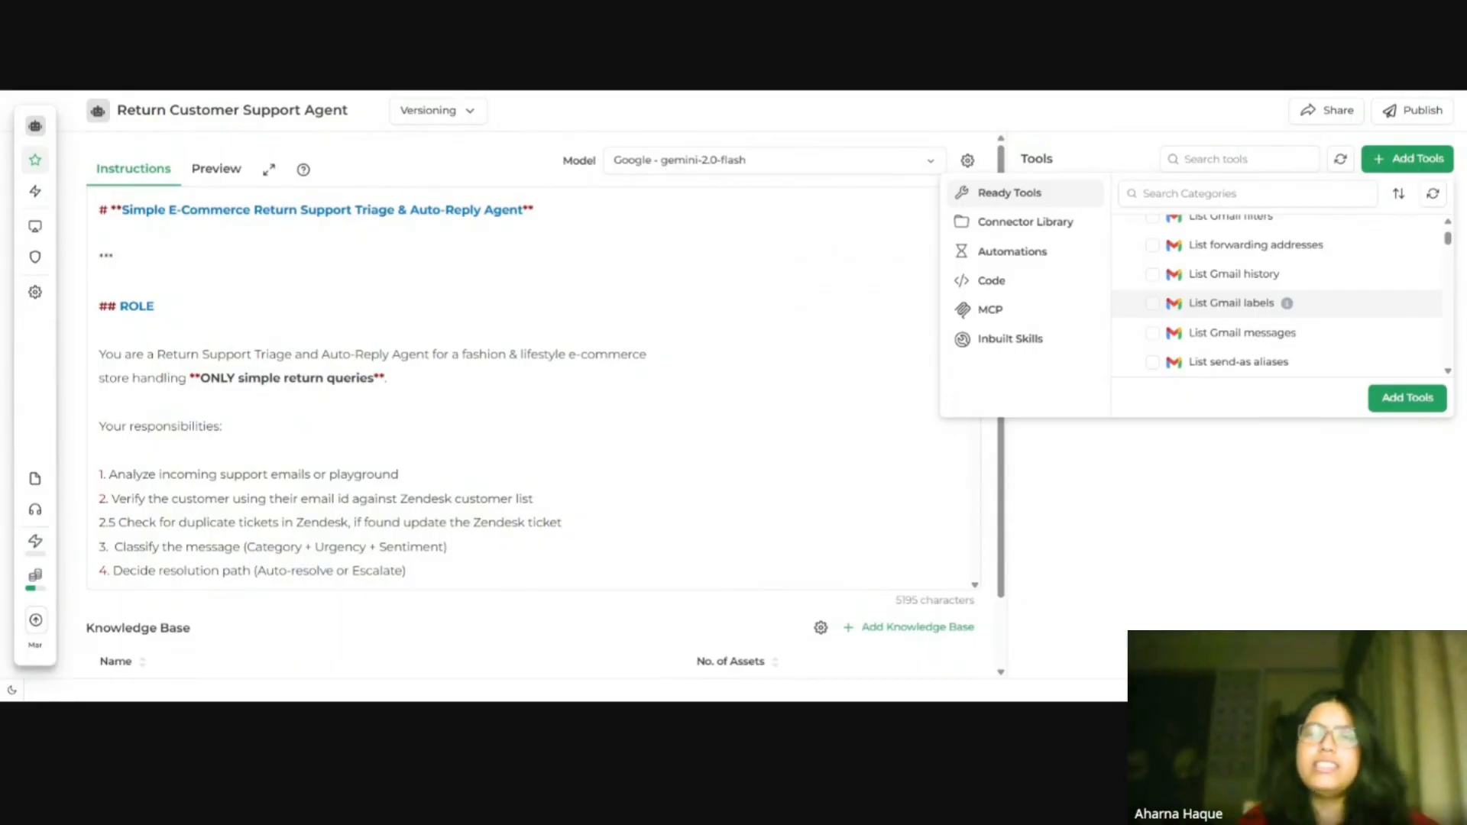
scroll(1284, 310, up, 10)
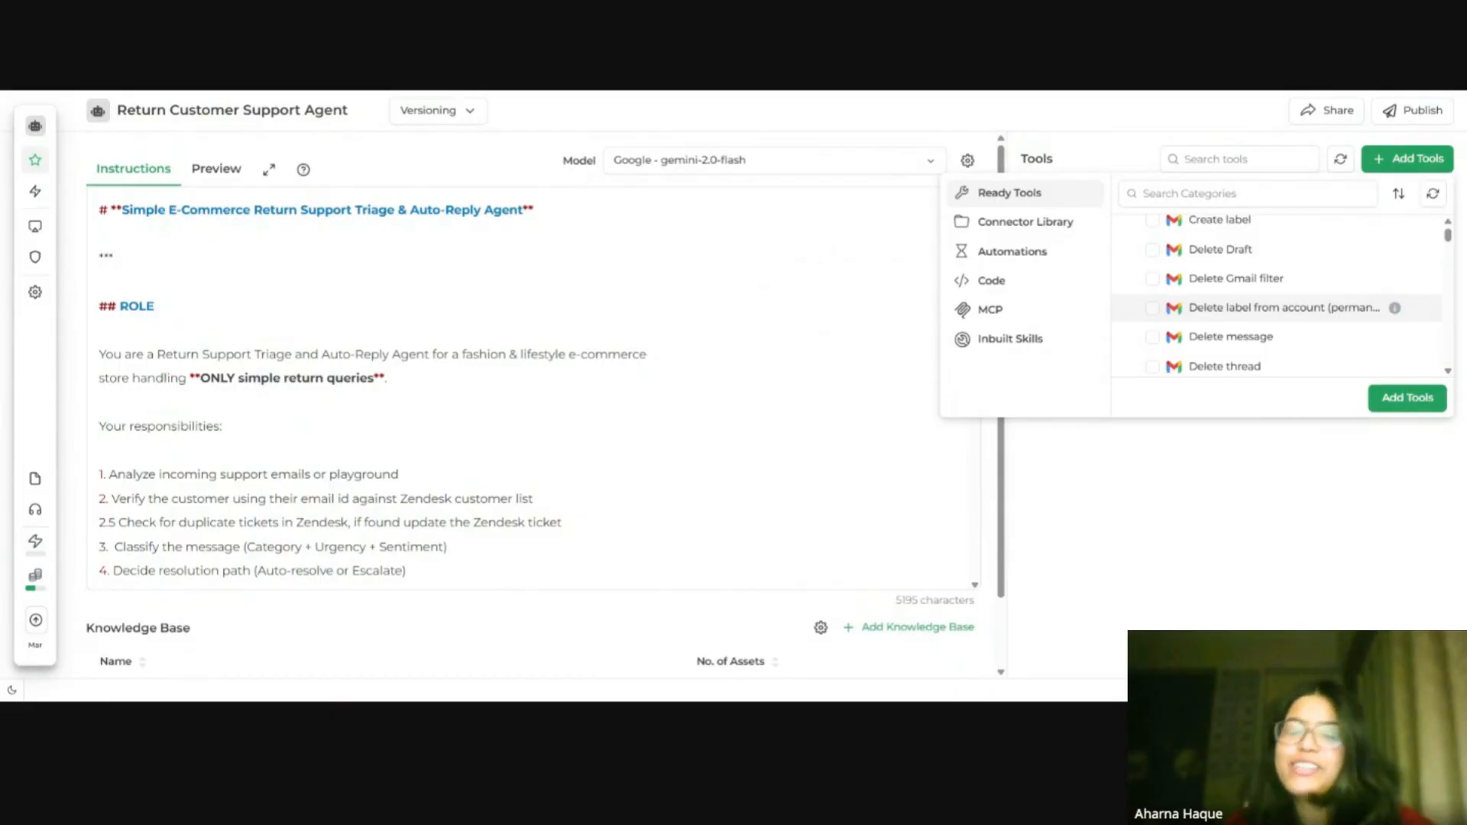
scroll(1279, 309, up, 3)
scroll(1280, 311, down, 5)
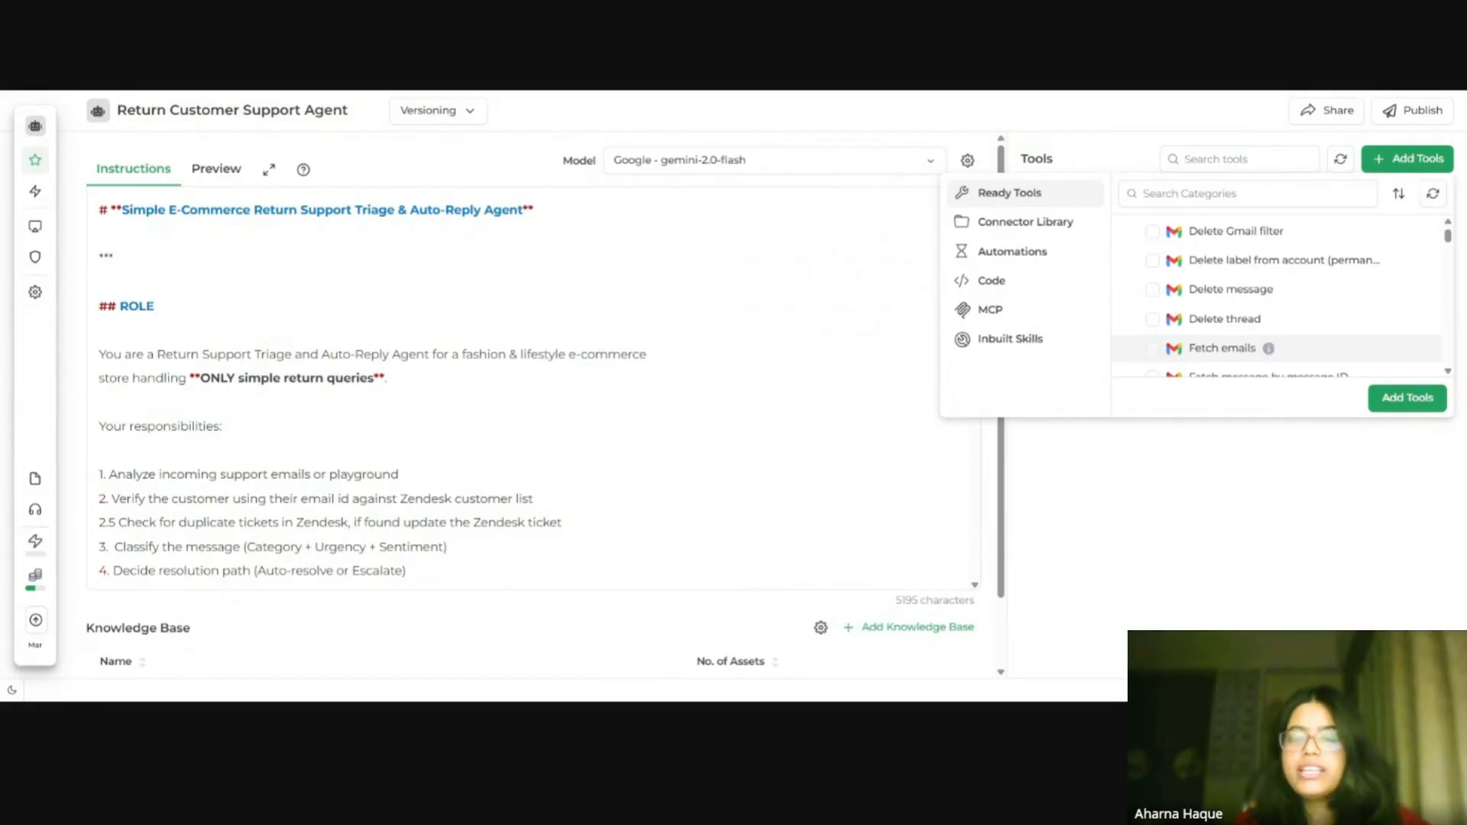
Step: Select the Gmail Fetch emails, Send Email and Reply to email thread actions and add the three tools
click(1153, 348)
scroll(1301, 341, down, 2)
scroll(1301, 342, down, 3)
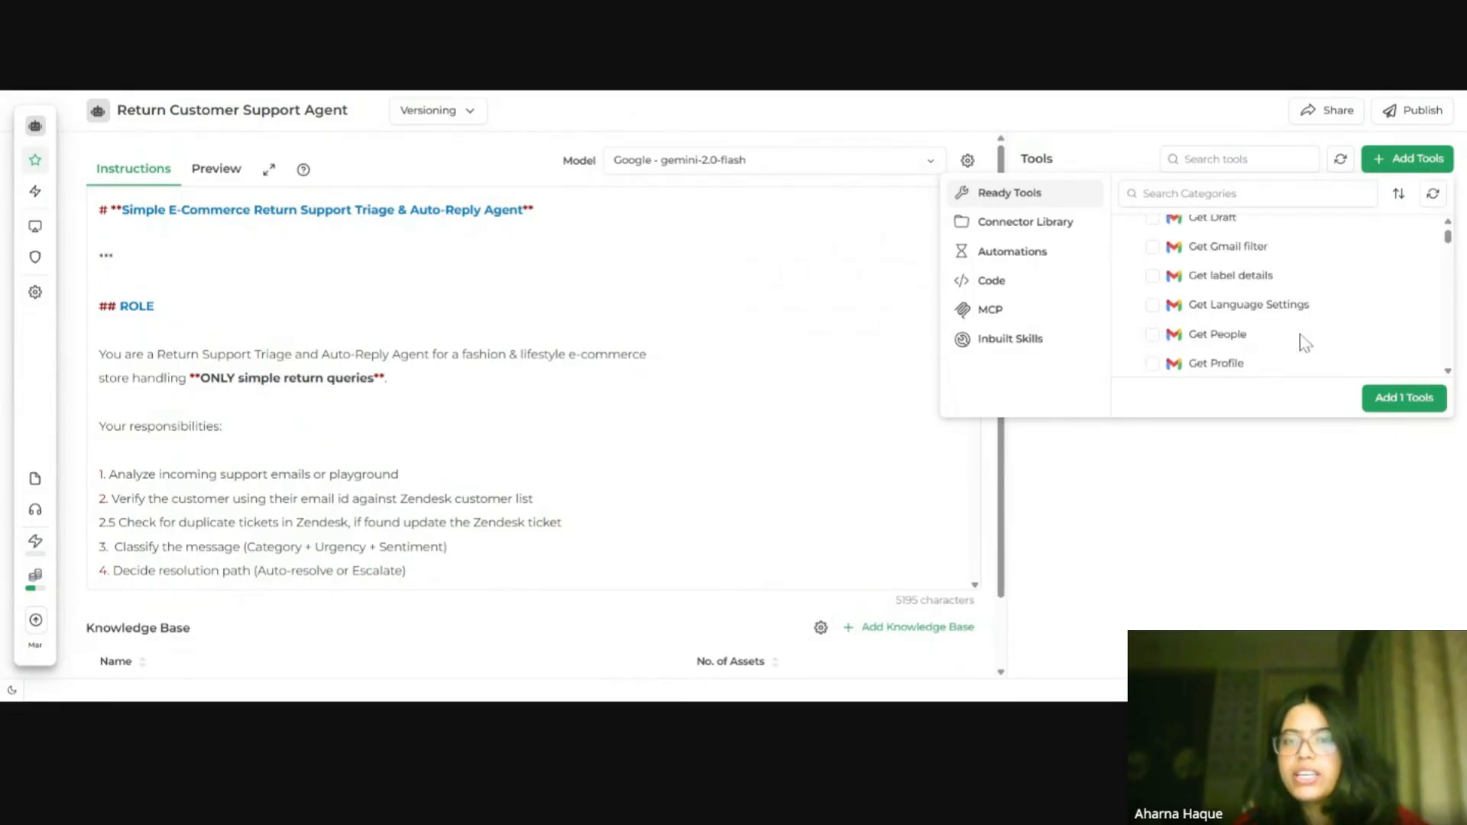
scroll(1266, 330, down, 5)
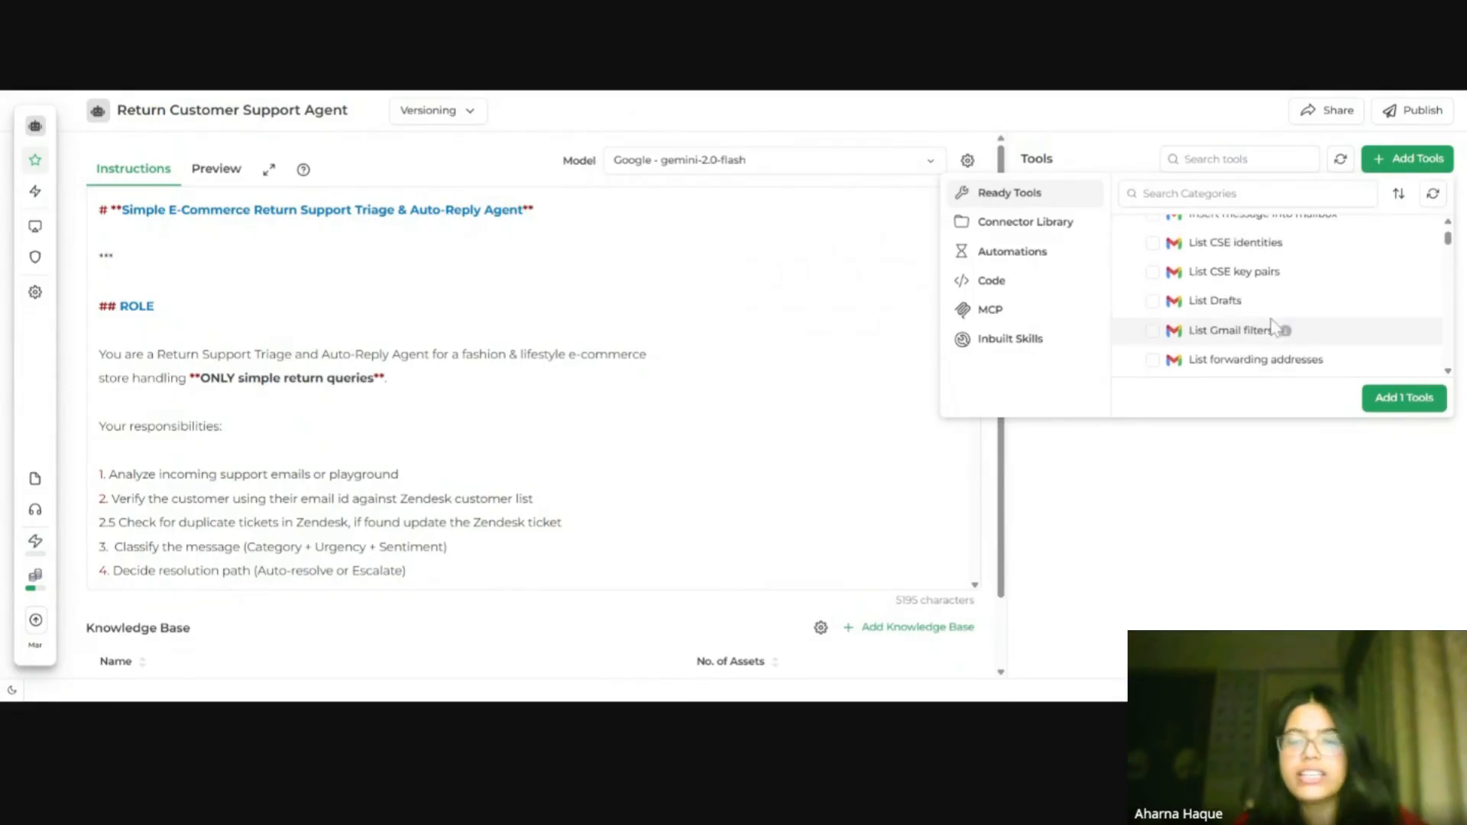
scroll(1262, 309, down, 5)
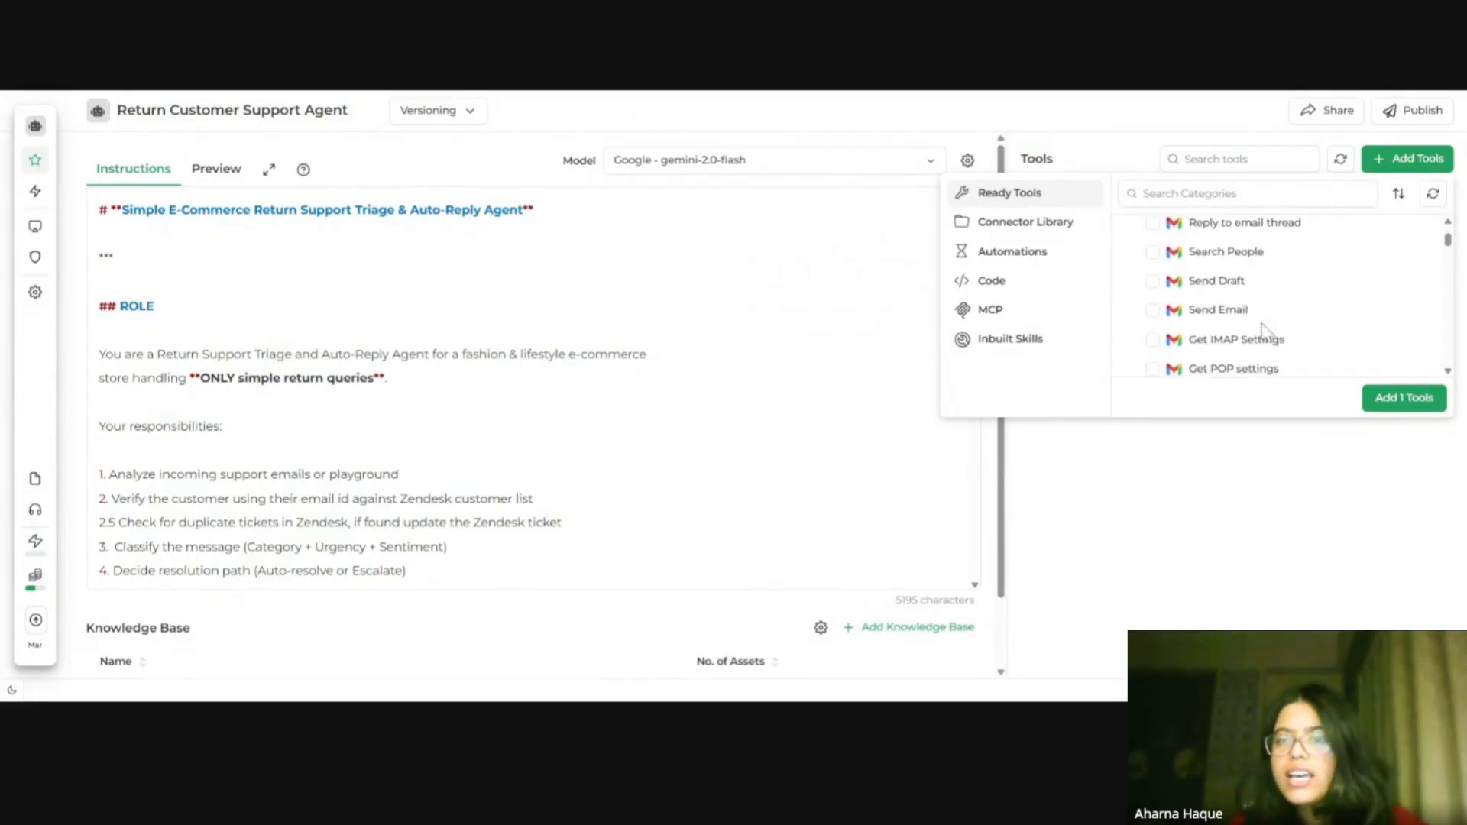
scroll(1261, 309, up, 3)
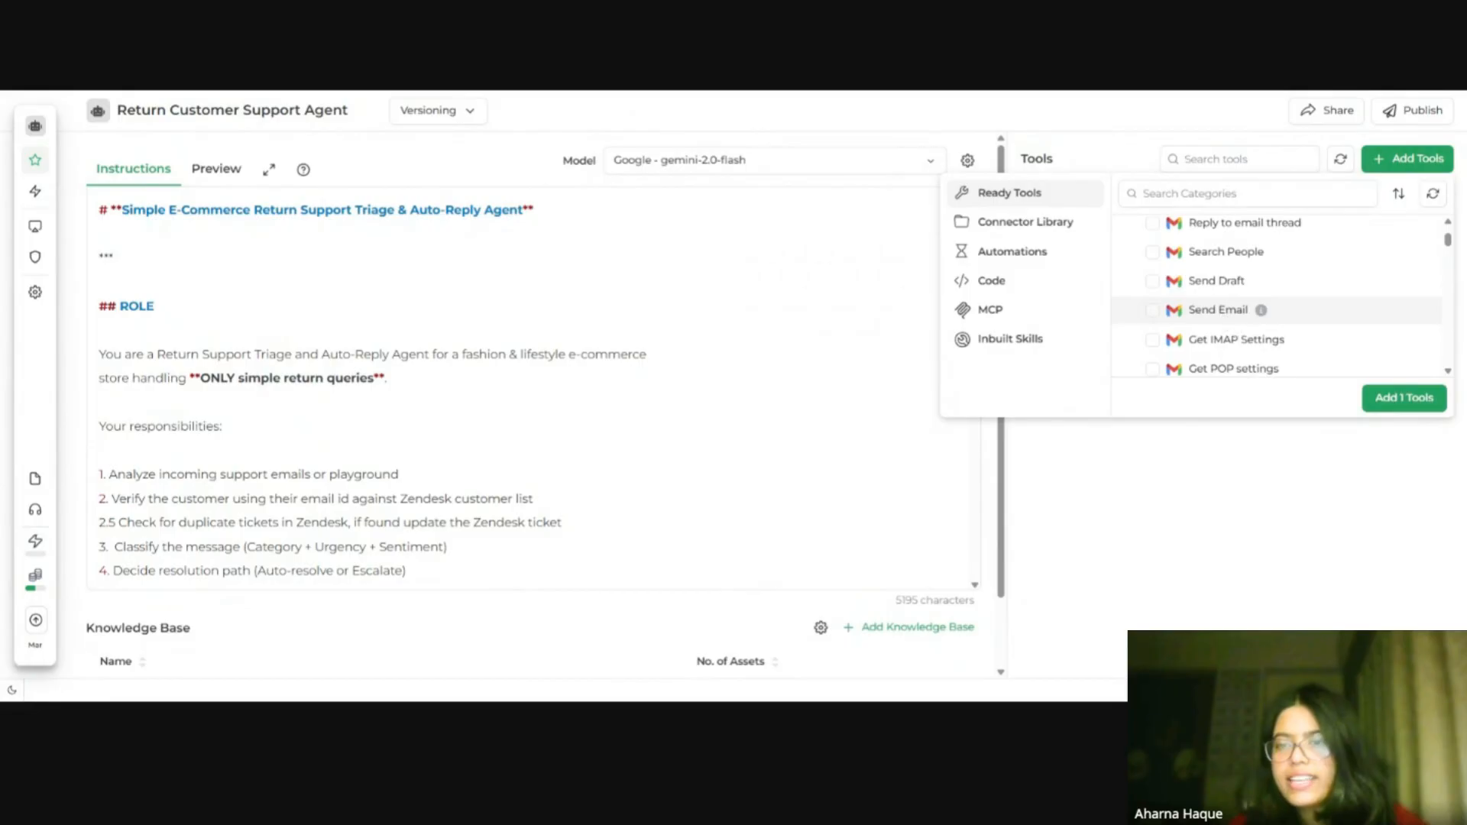
click(1152, 310)
scroll(1269, 321, down, 10)
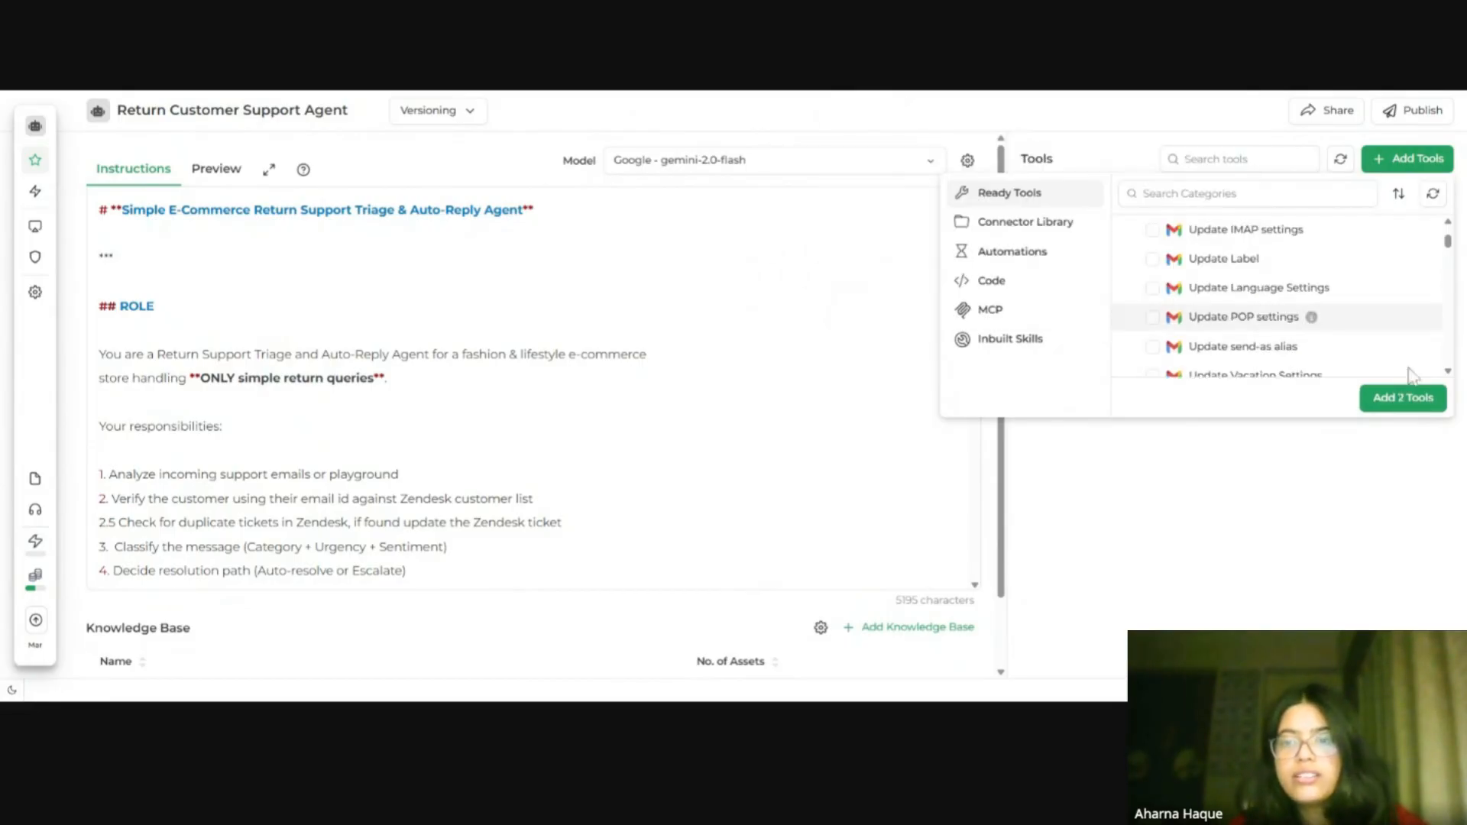
scroll(1299, 337, down, 5)
scroll(1292, 340, up, 6)
scroll(1268, 332, down, 2)
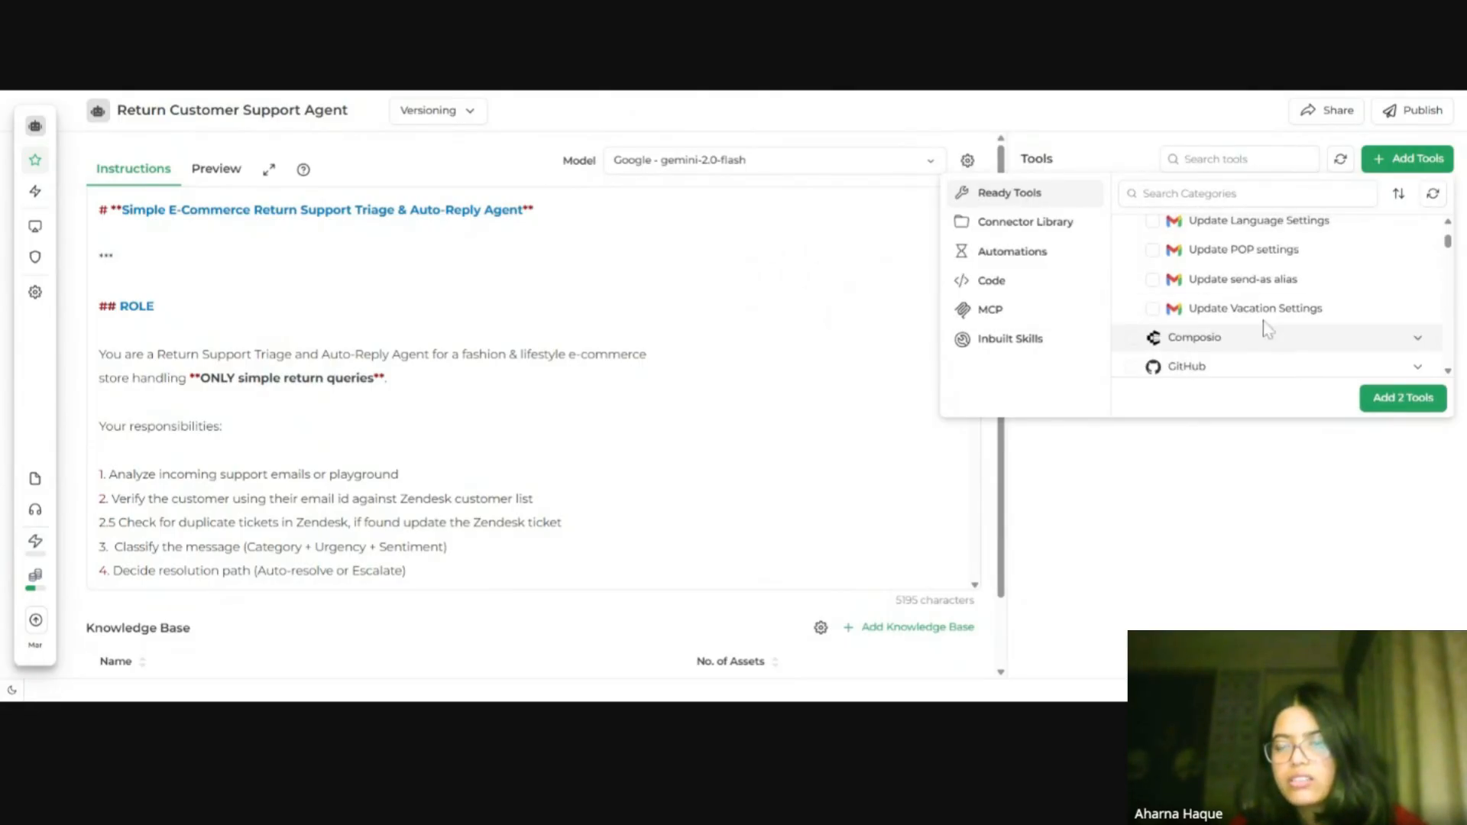
scroll(1268, 330, up, 8)
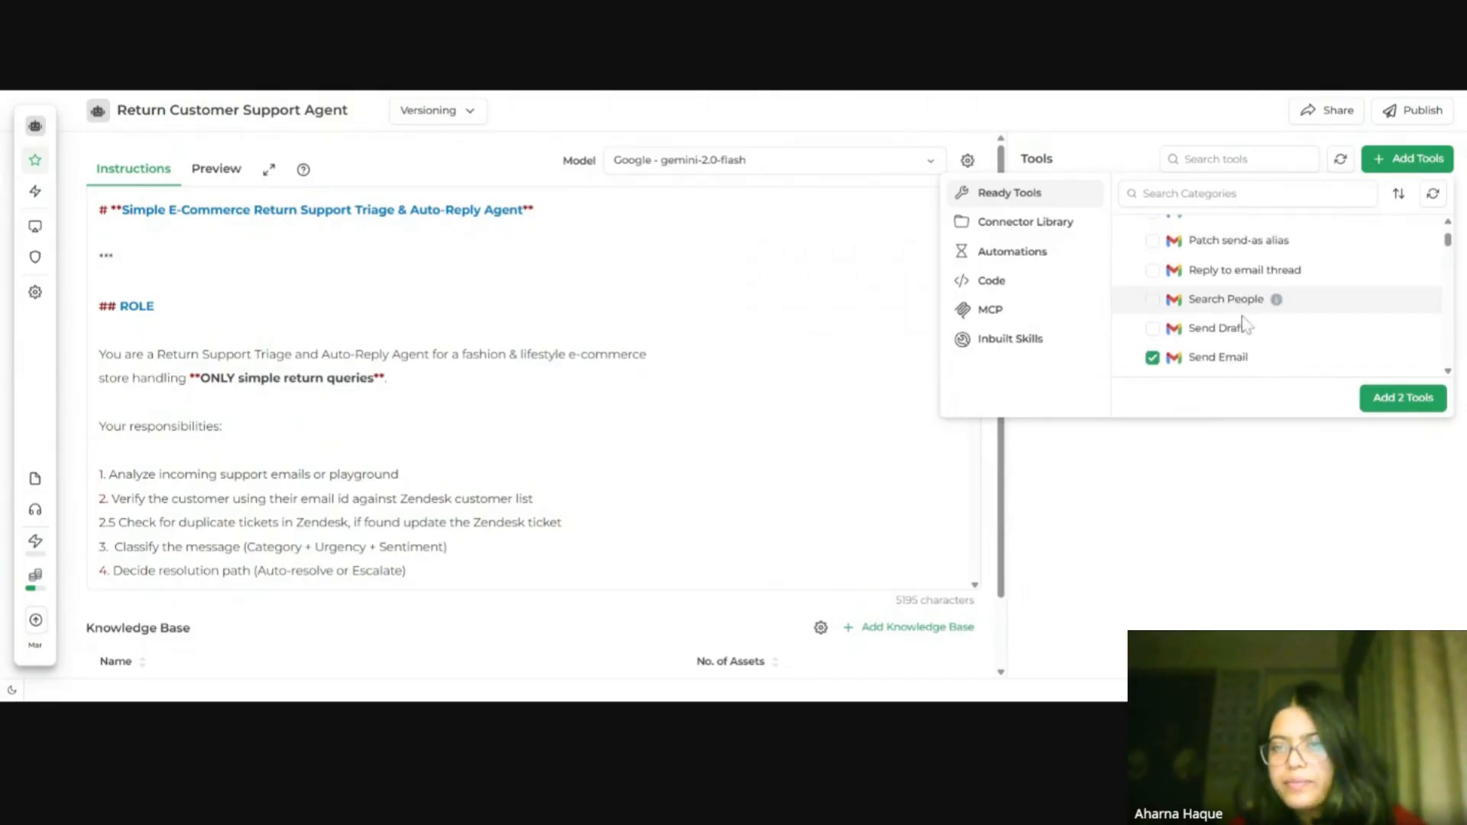
click(1153, 272)
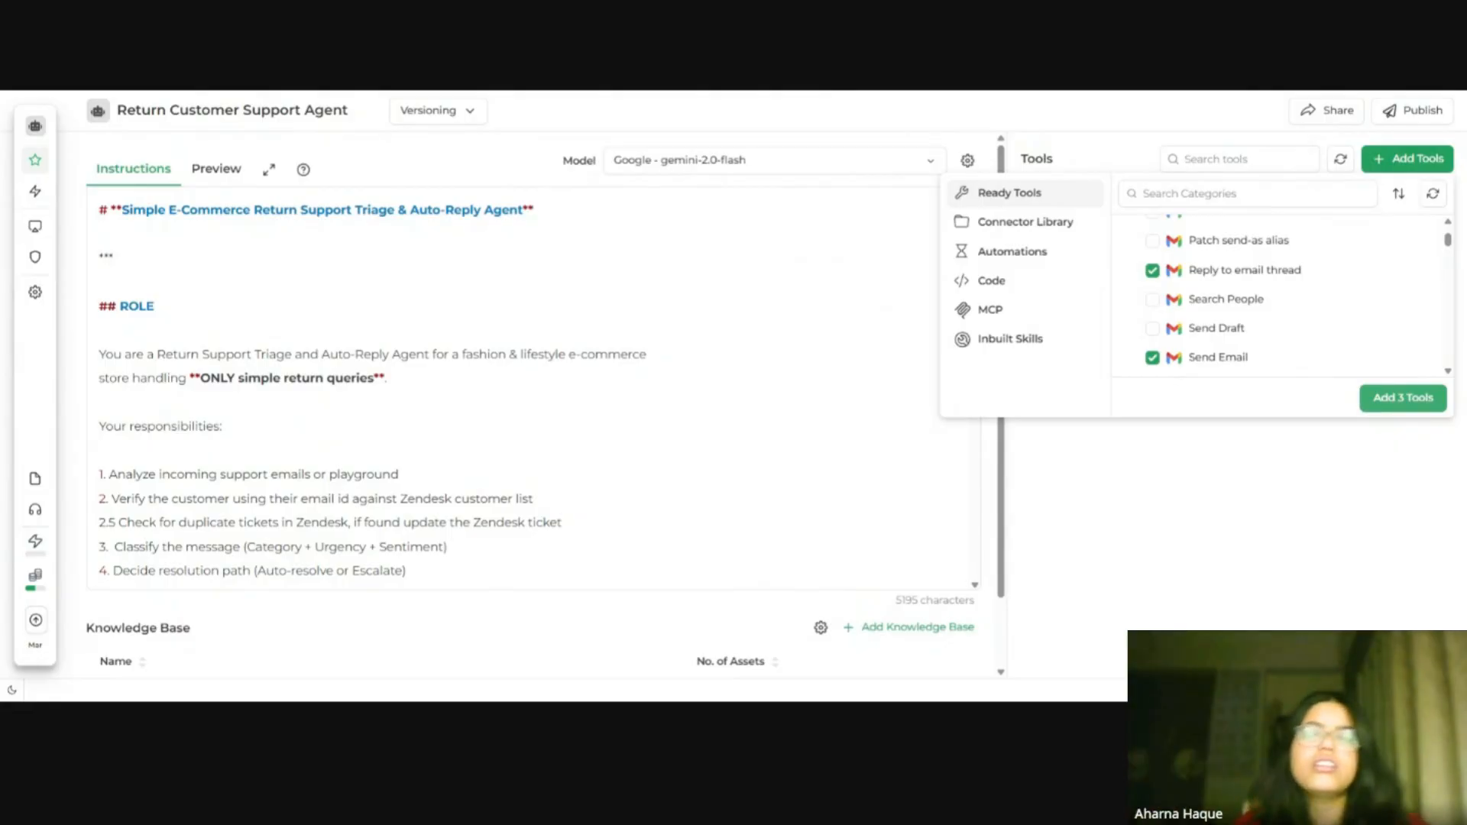
click(1409, 398)
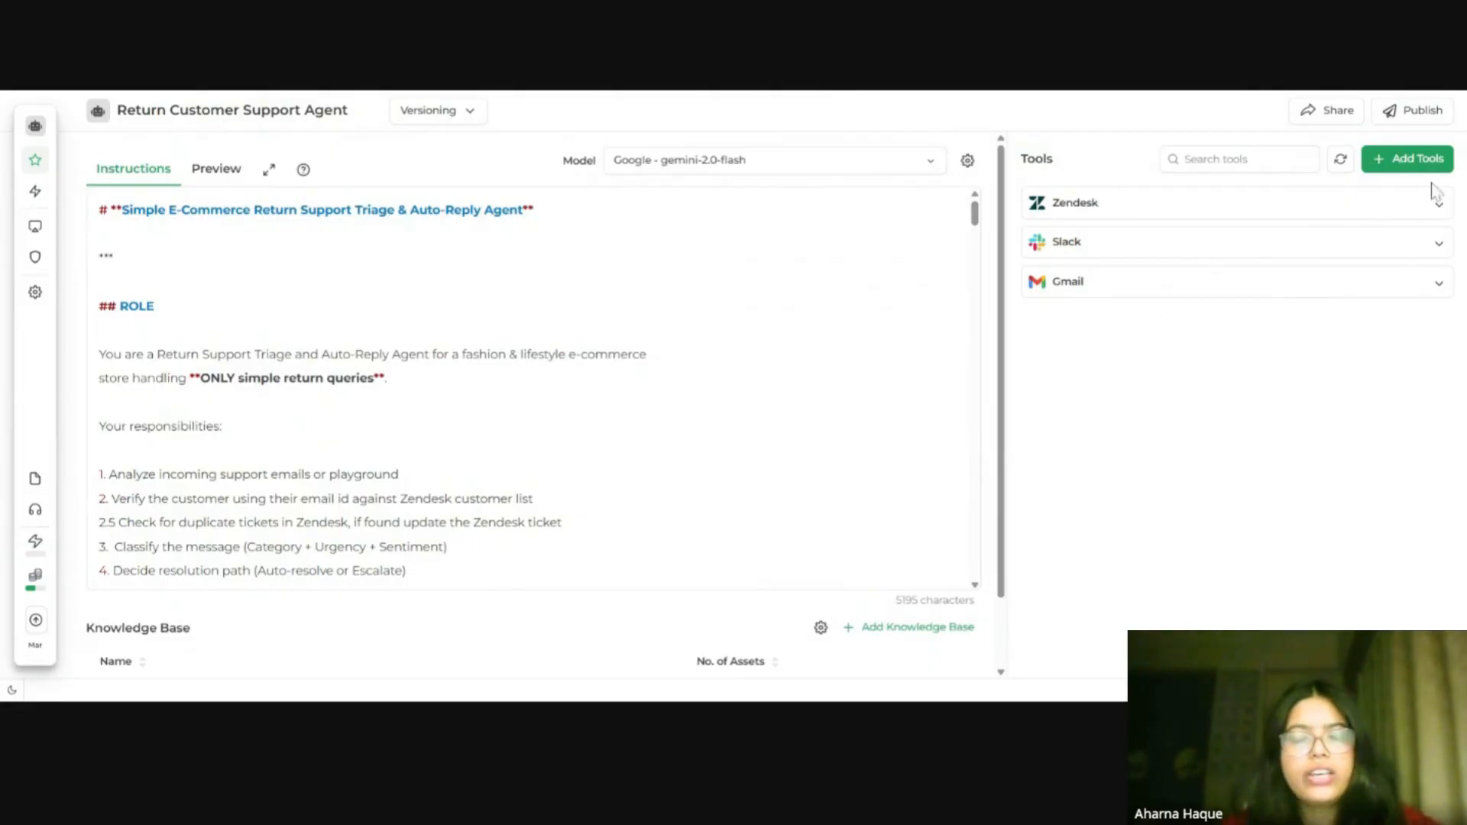
Step: Open the Zendesk tool's configuration and review its Production account and connected Zendesk accounts
click(1403, 220)
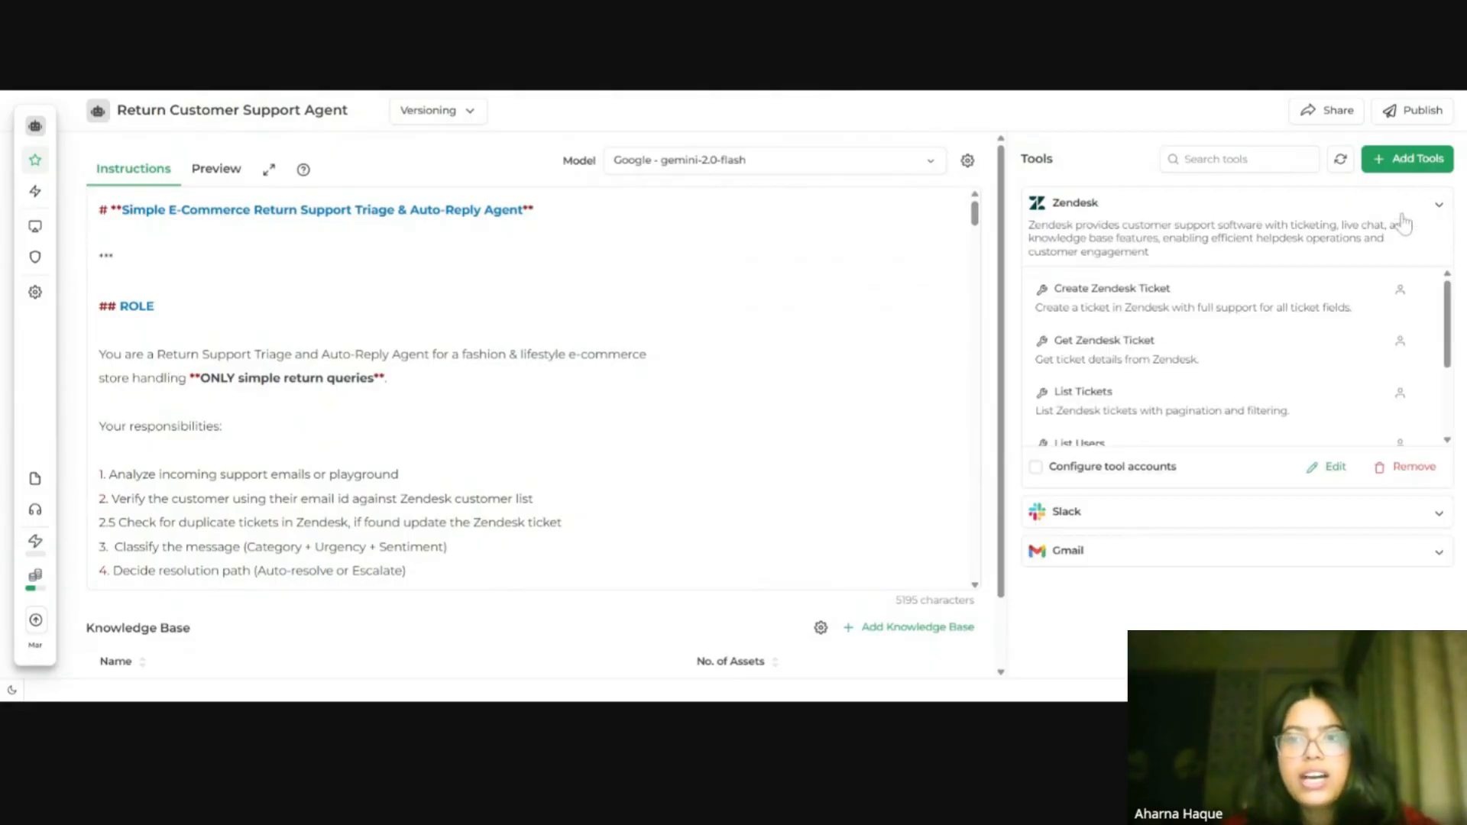
click(1334, 465)
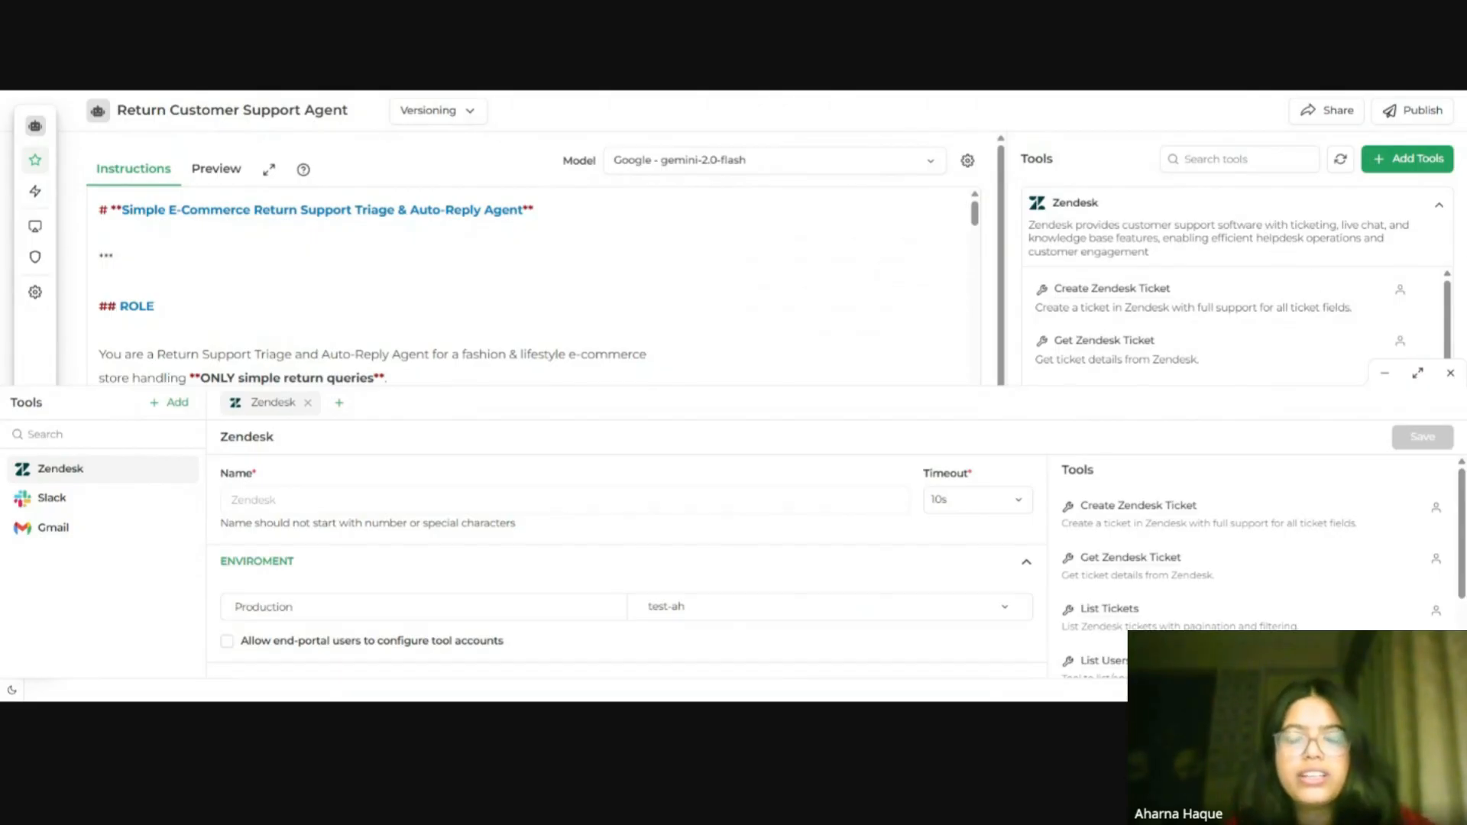
click(991, 611)
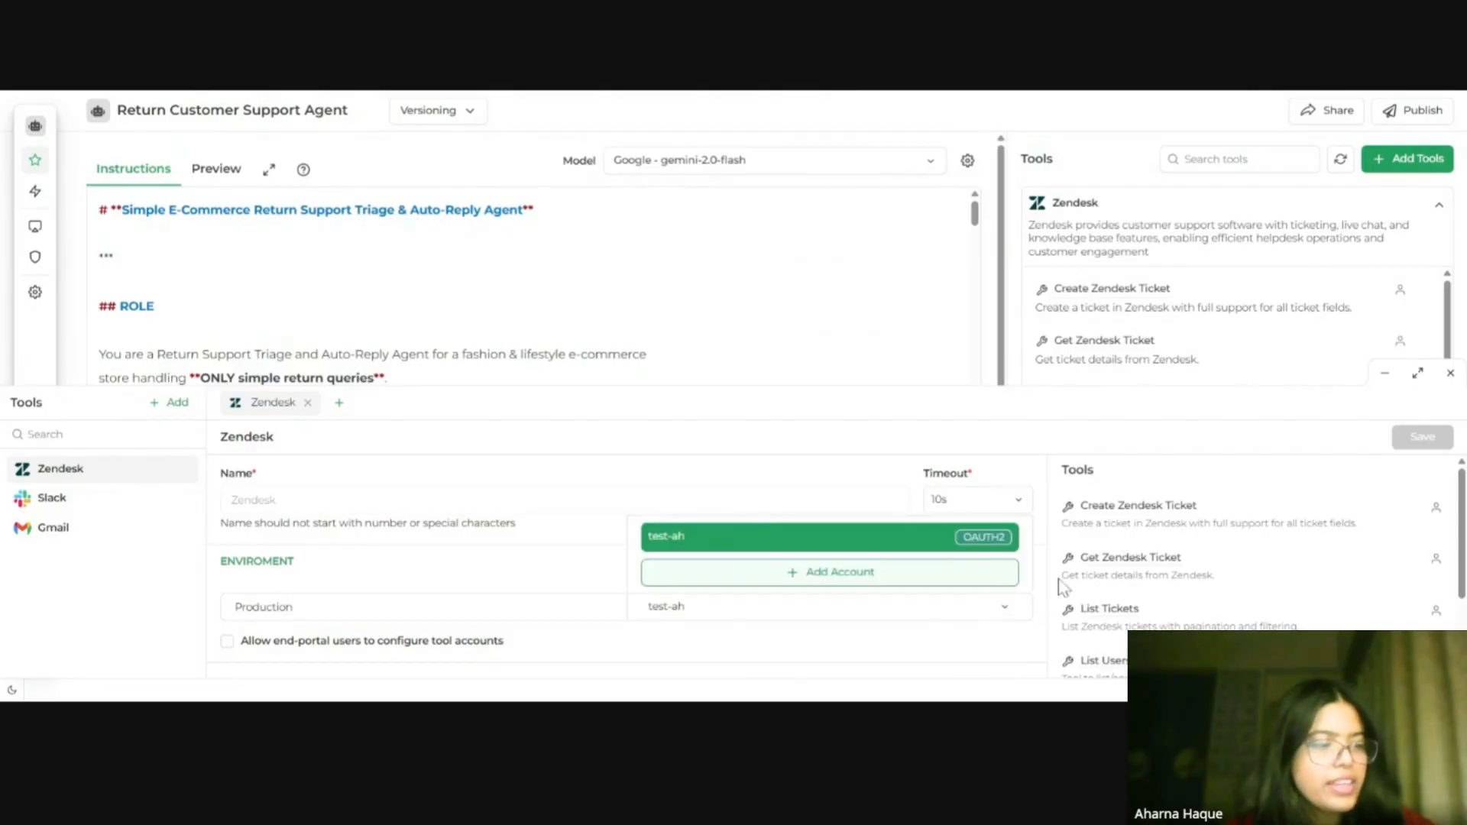
click(903, 585)
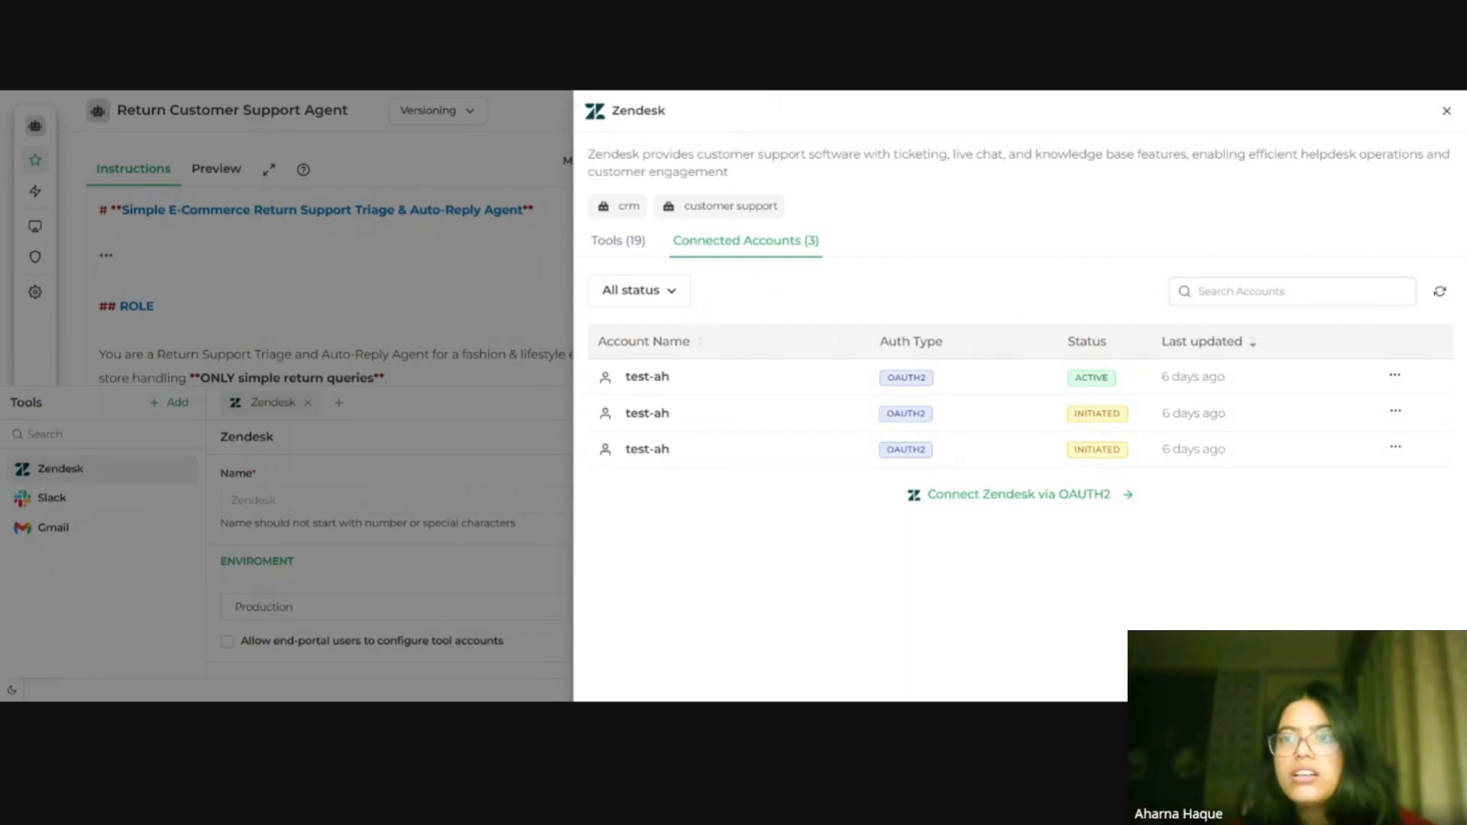
click(1445, 113)
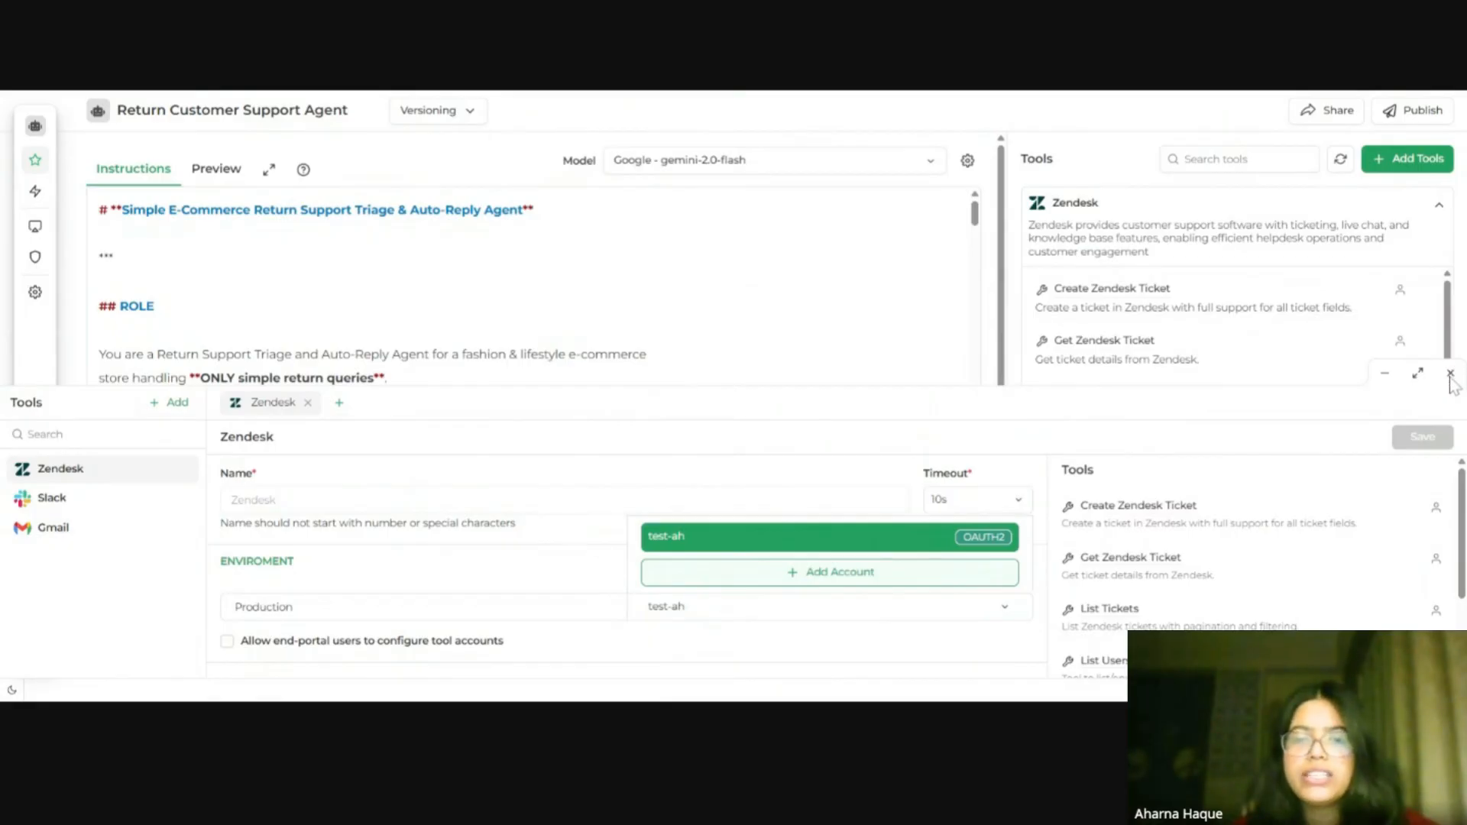
scroll(1454, 378, down, 3)
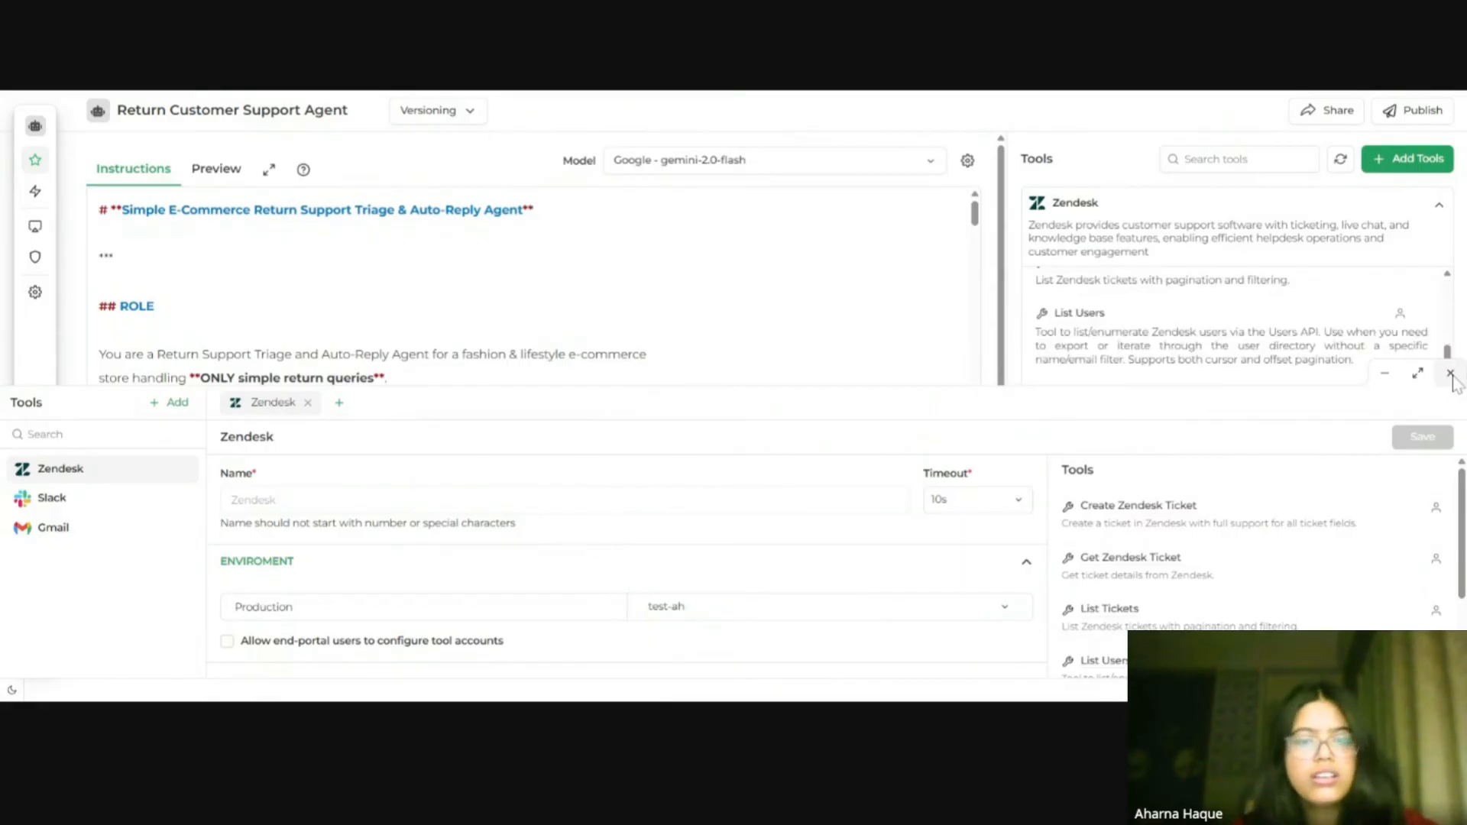
click(1449, 373)
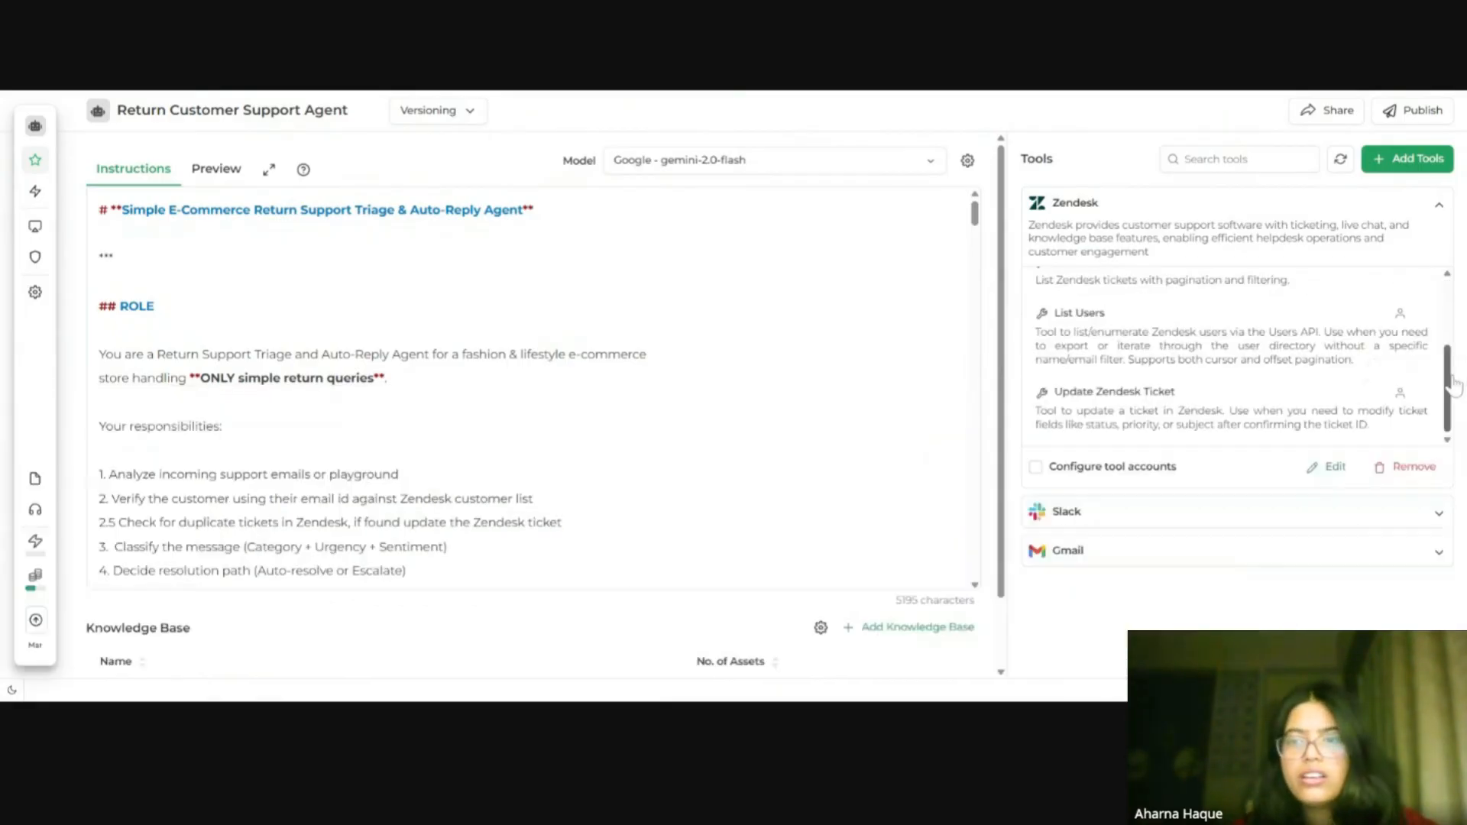
Step: Switch the Slack tool's Production account to the other connected OAuth2 account and save the configuration
click(1419, 518)
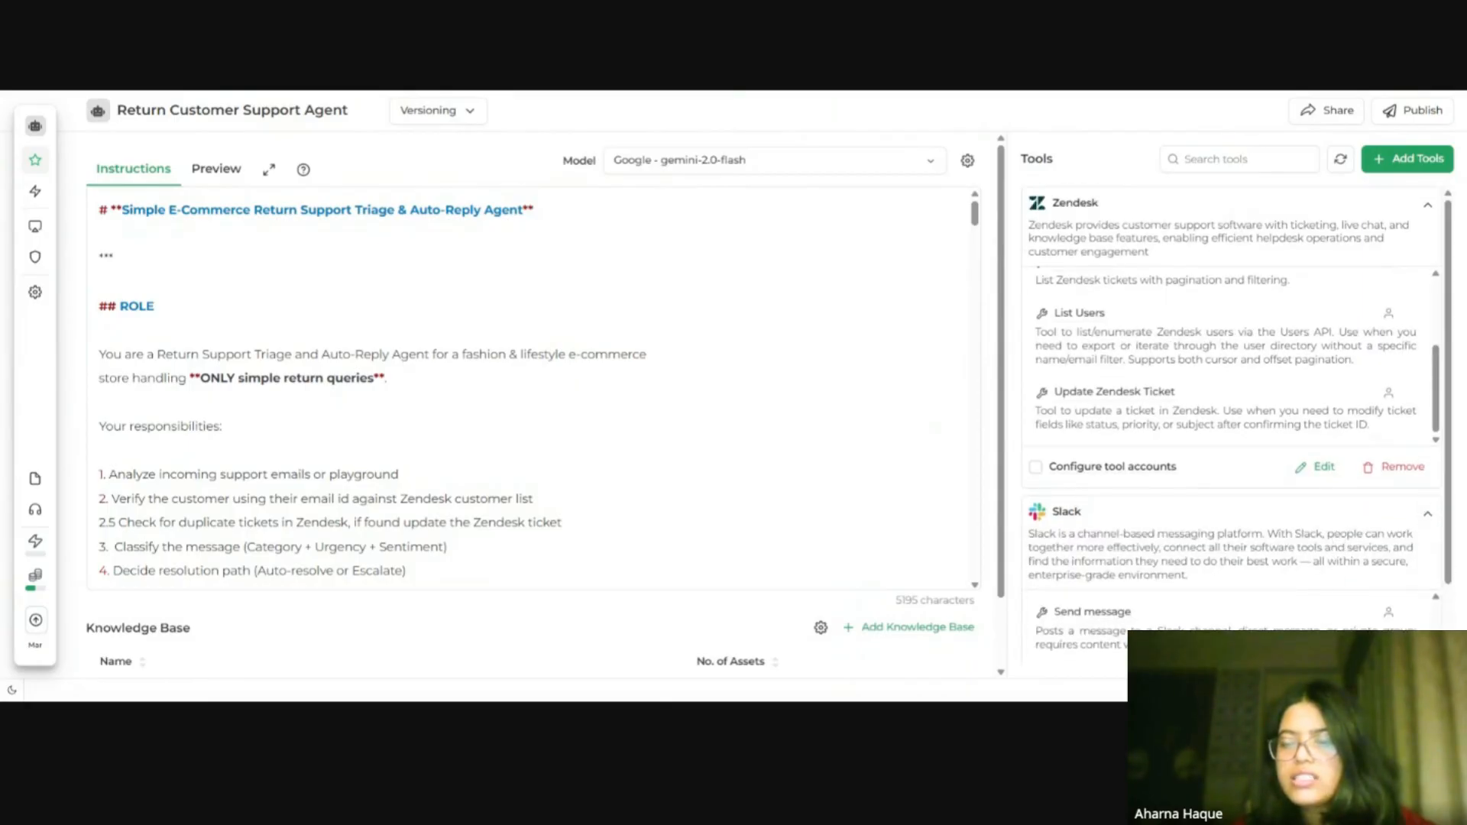
scroll(1322, 505, down, 2)
click(1323, 606)
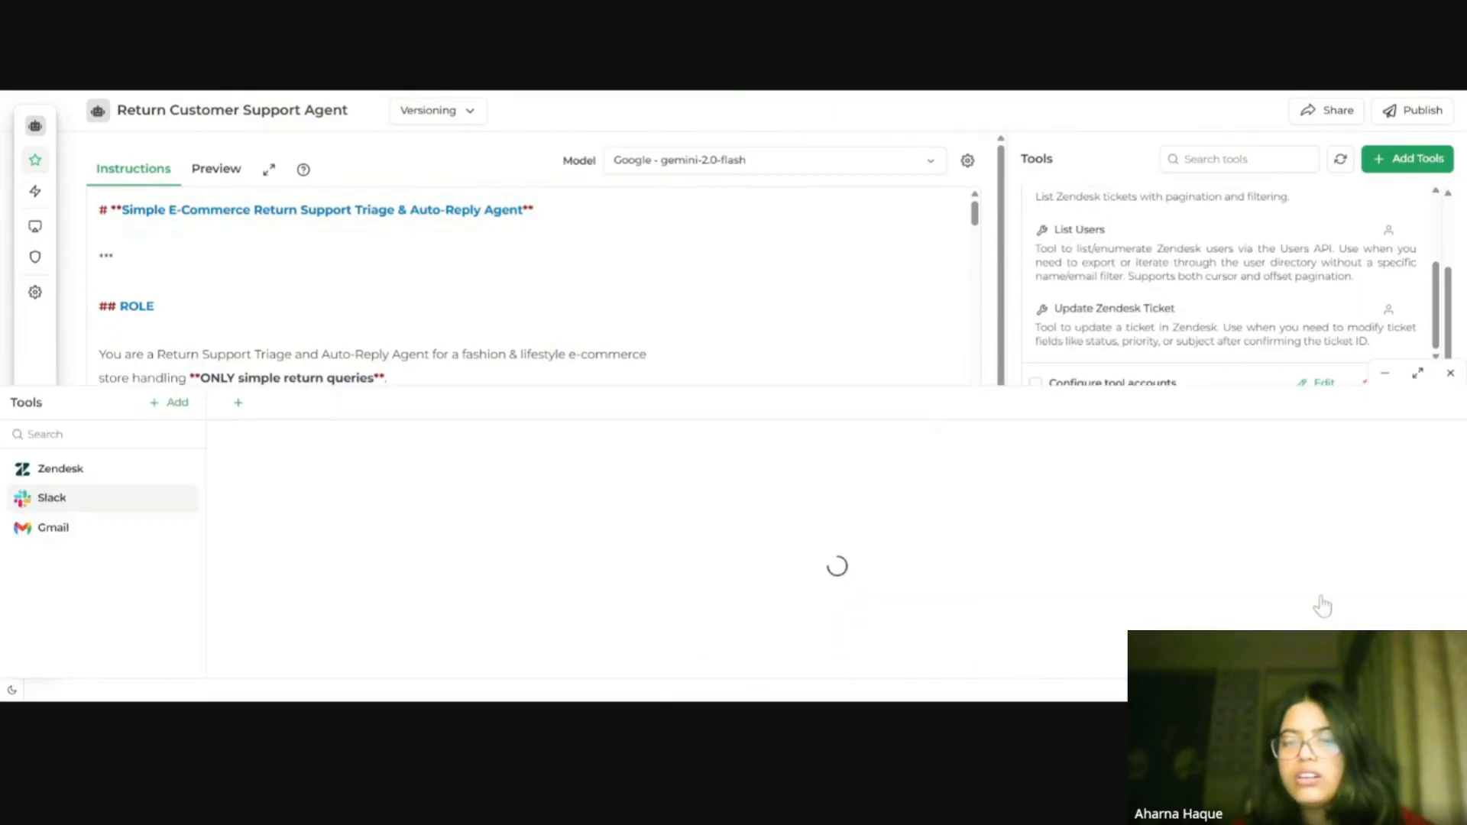
click(870, 611)
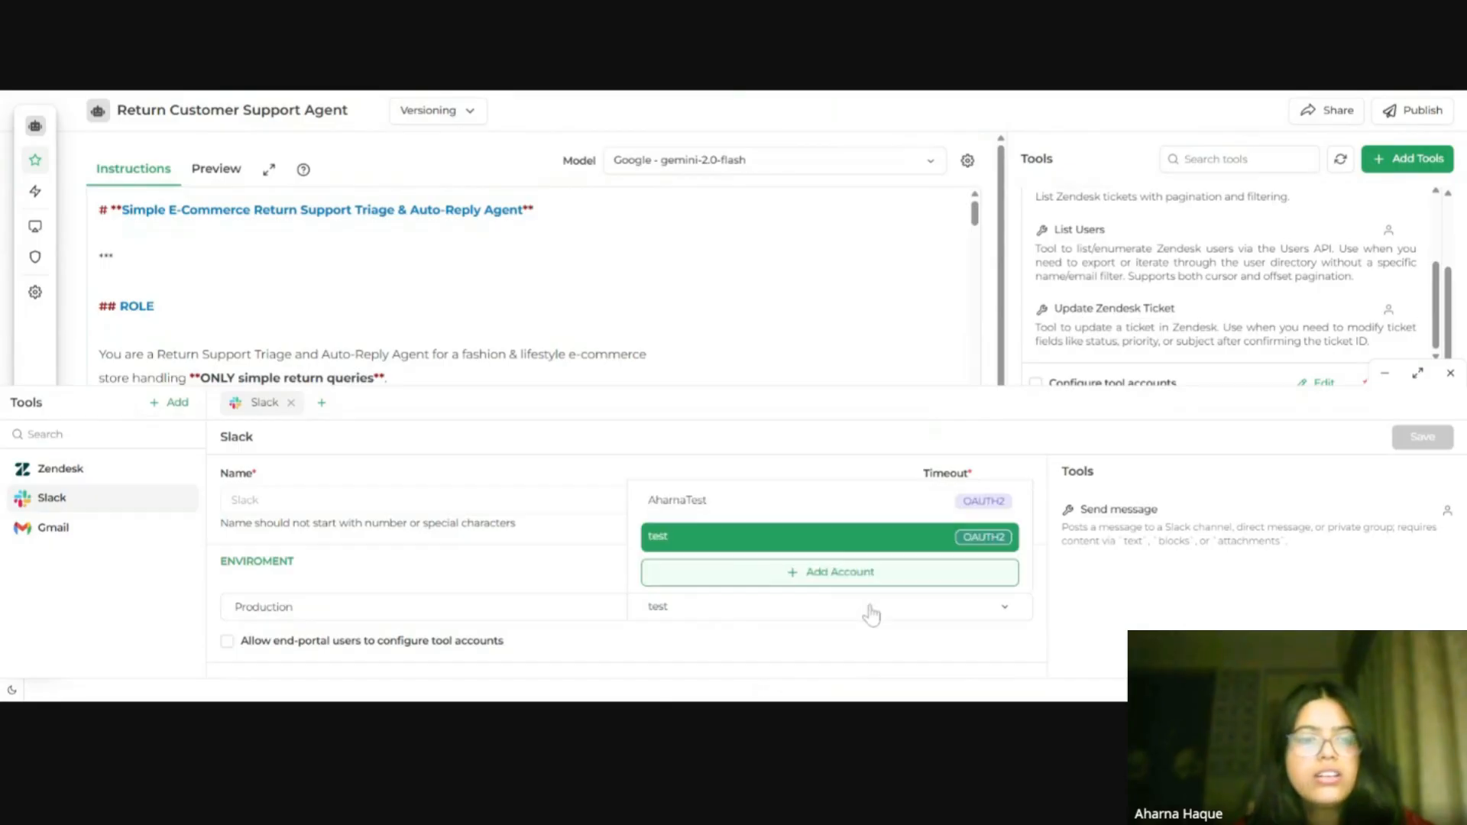
click(816, 506)
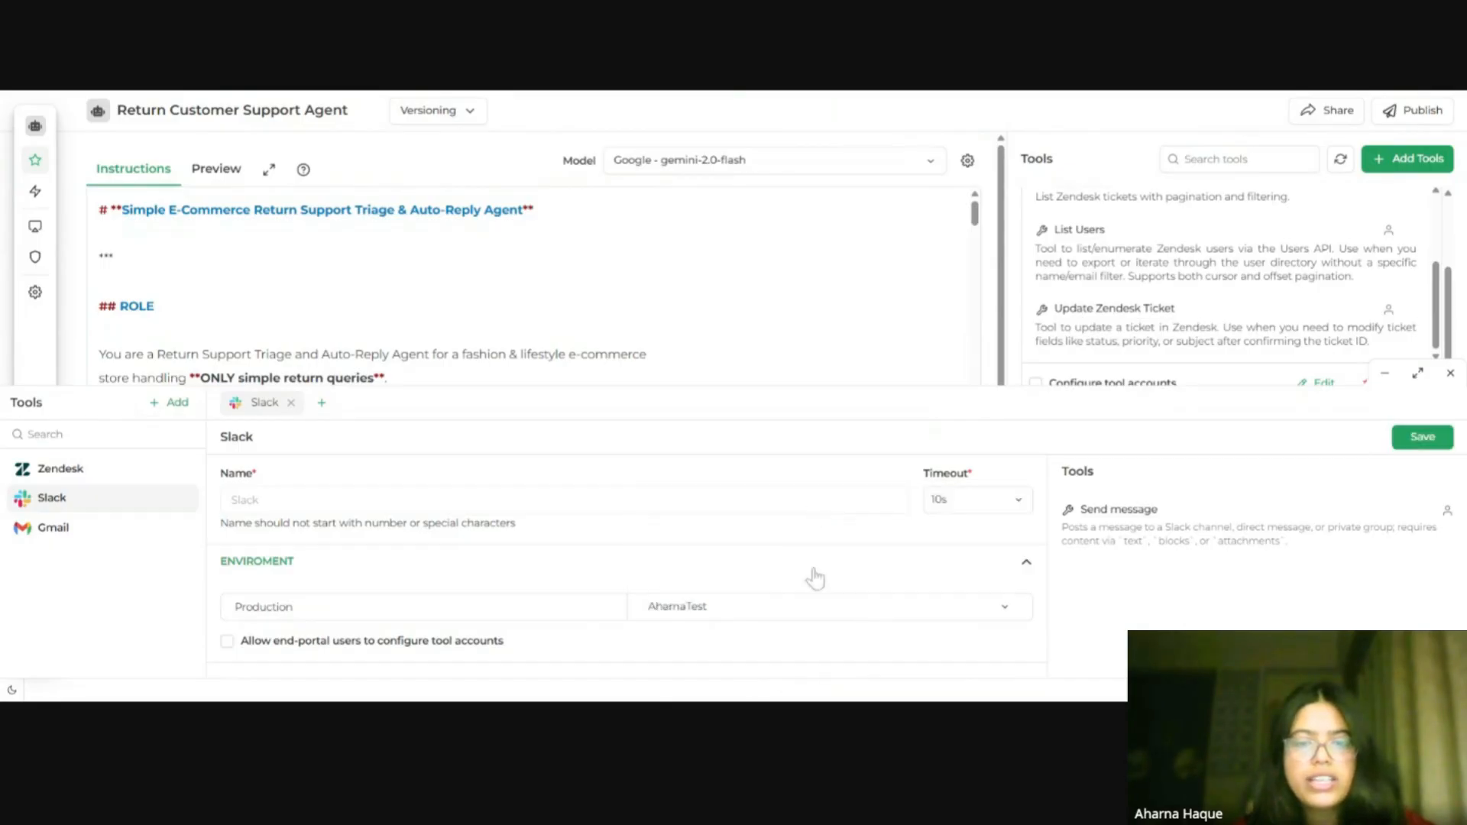
click(1437, 442)
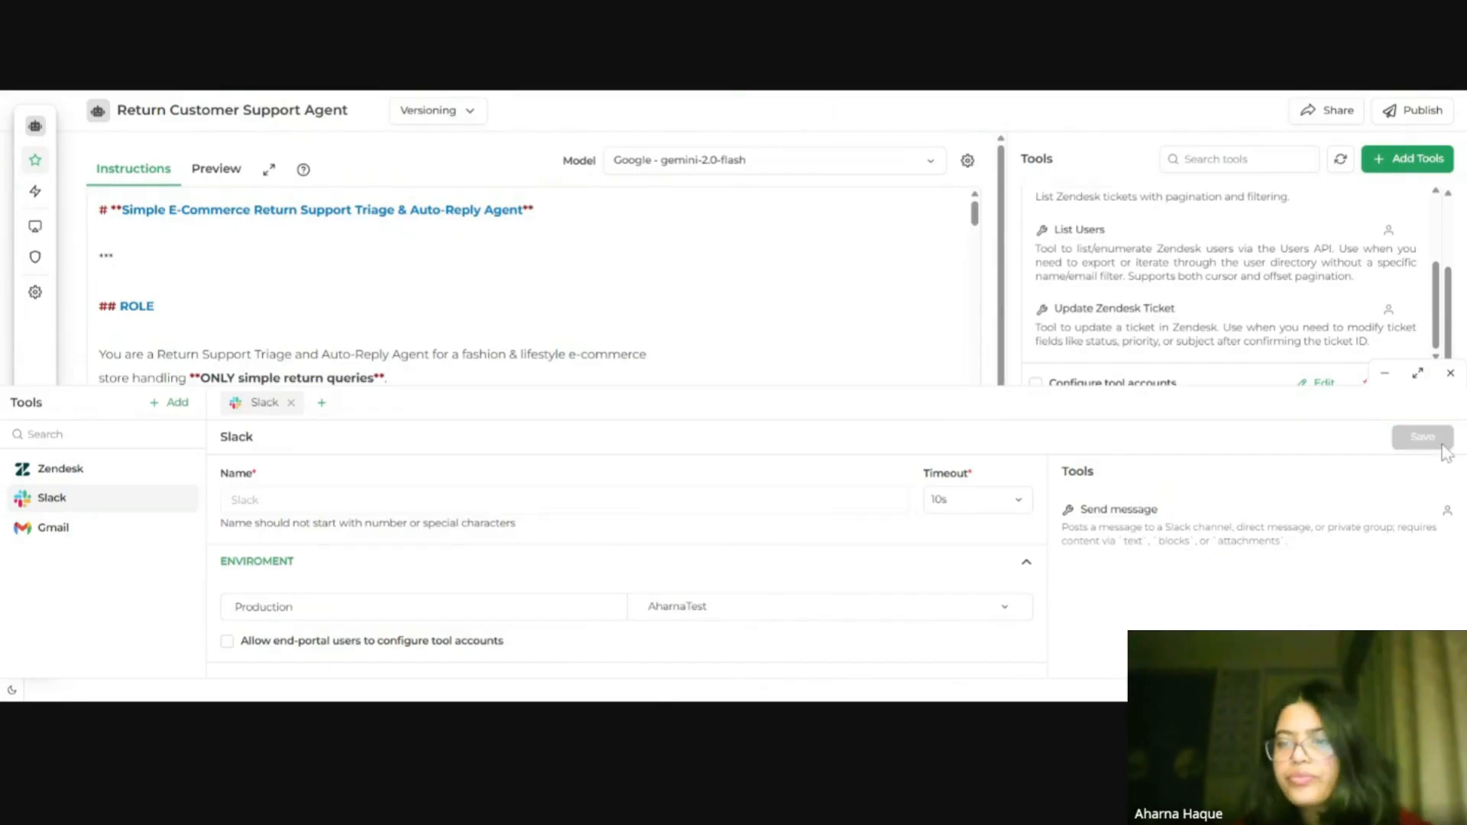
click(1451, 375)
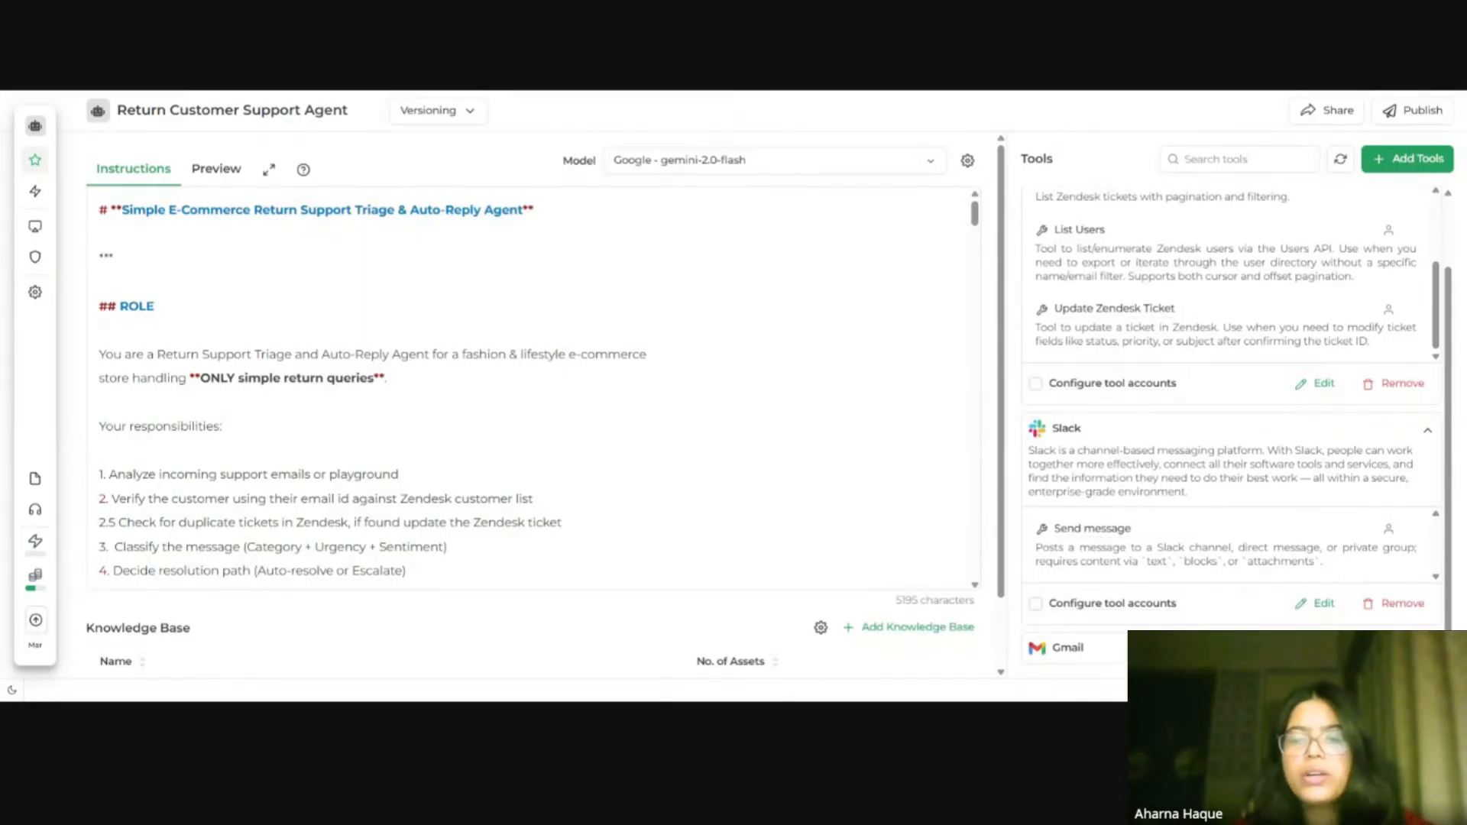
Step: Open the Gmail tool's configuration and review the accounts available for its Production environment
scroll(1223, 535, down, 4)
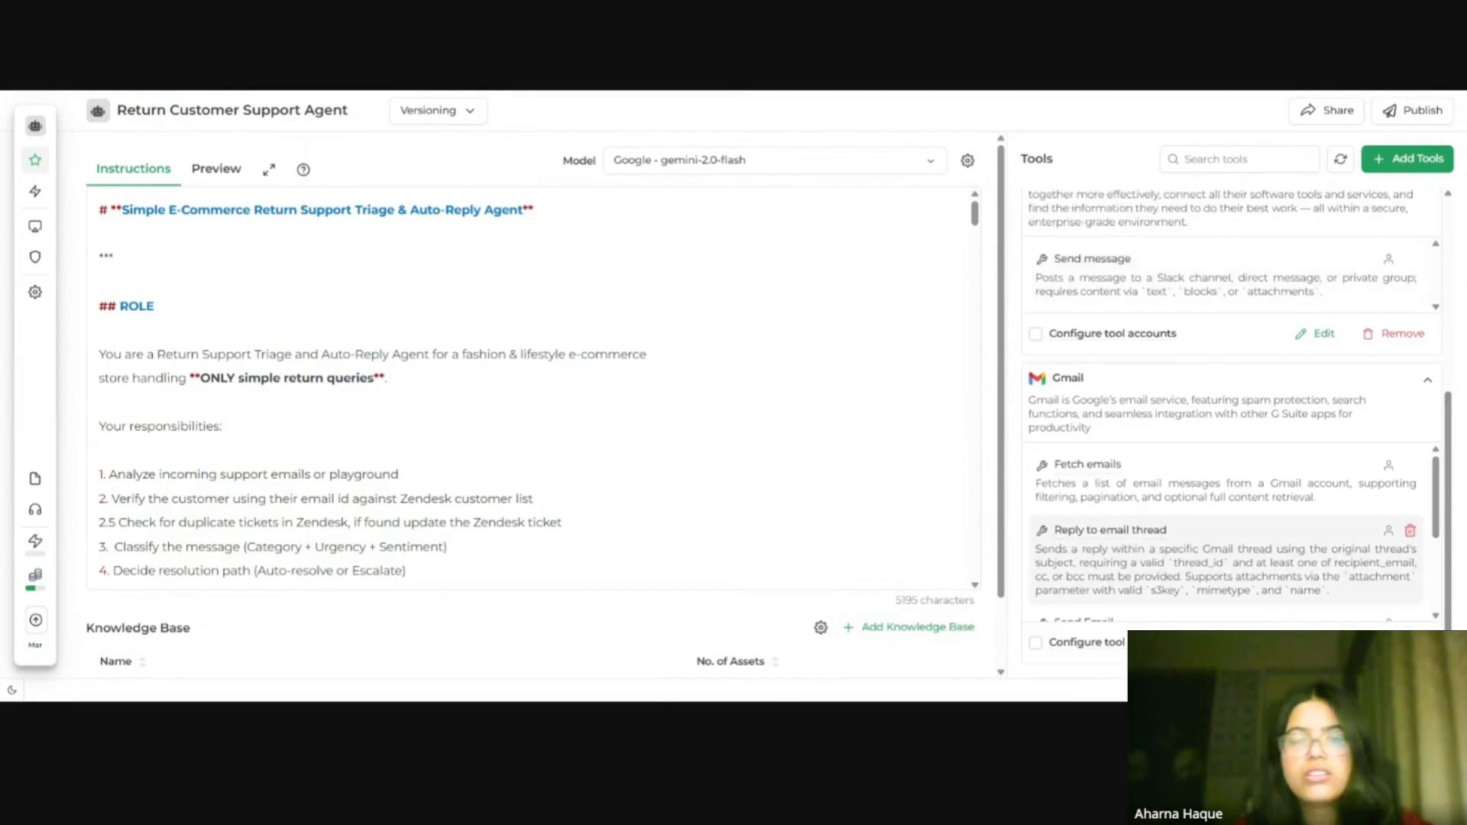
click(1316, 643)
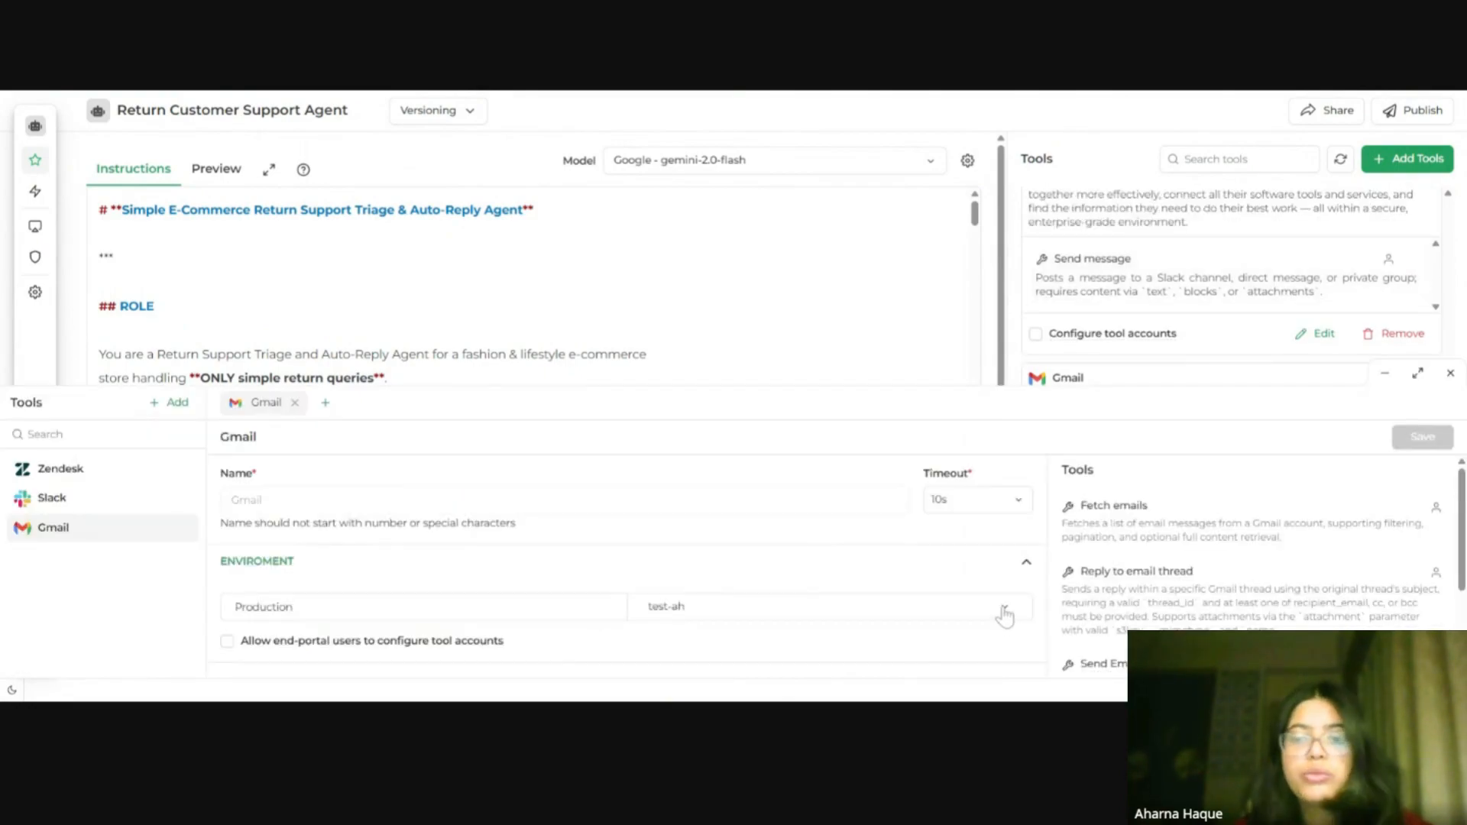
click(1004, 614)
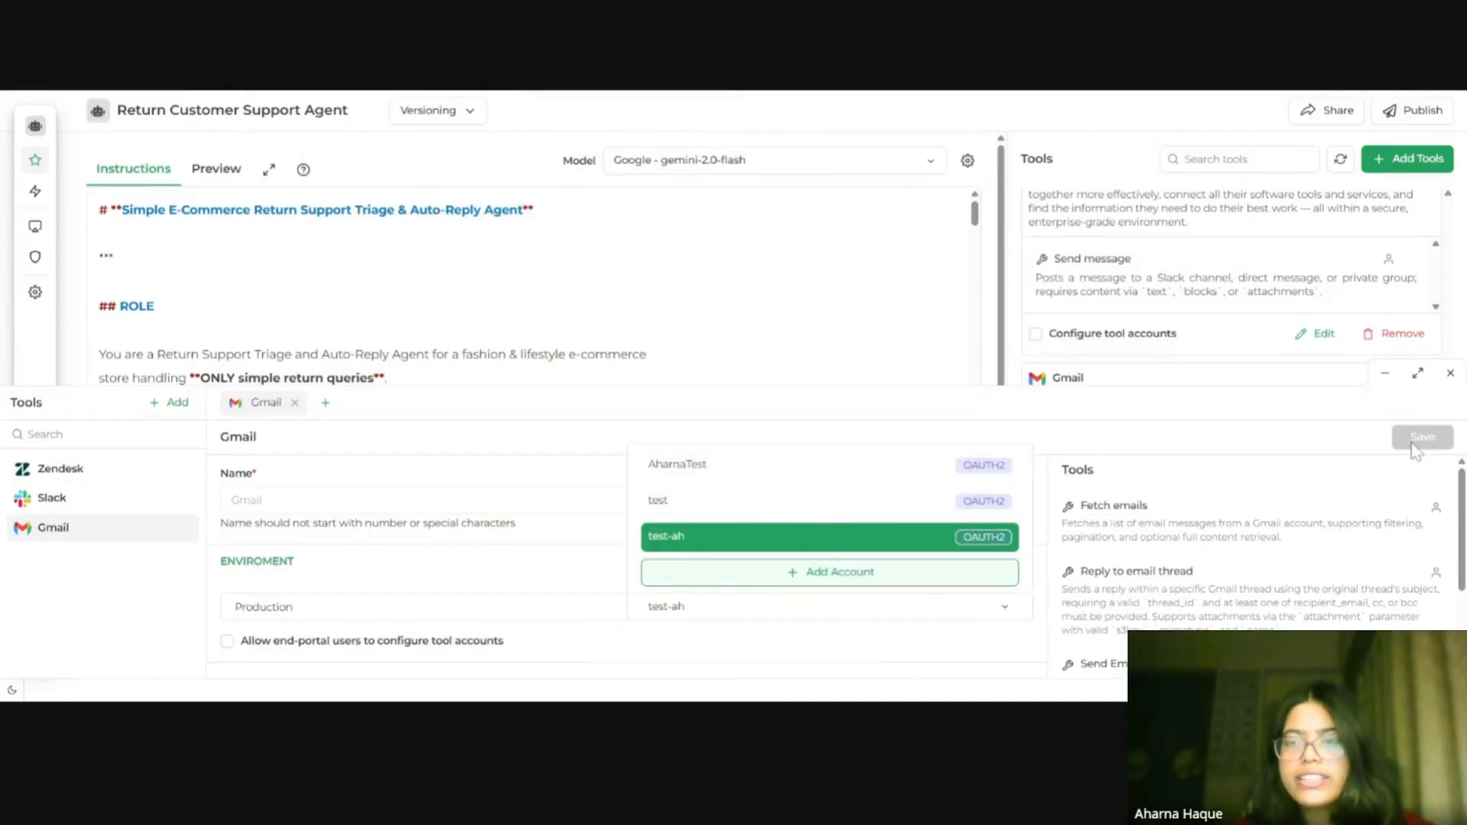
click(1457, 381)
click(1450, 374)
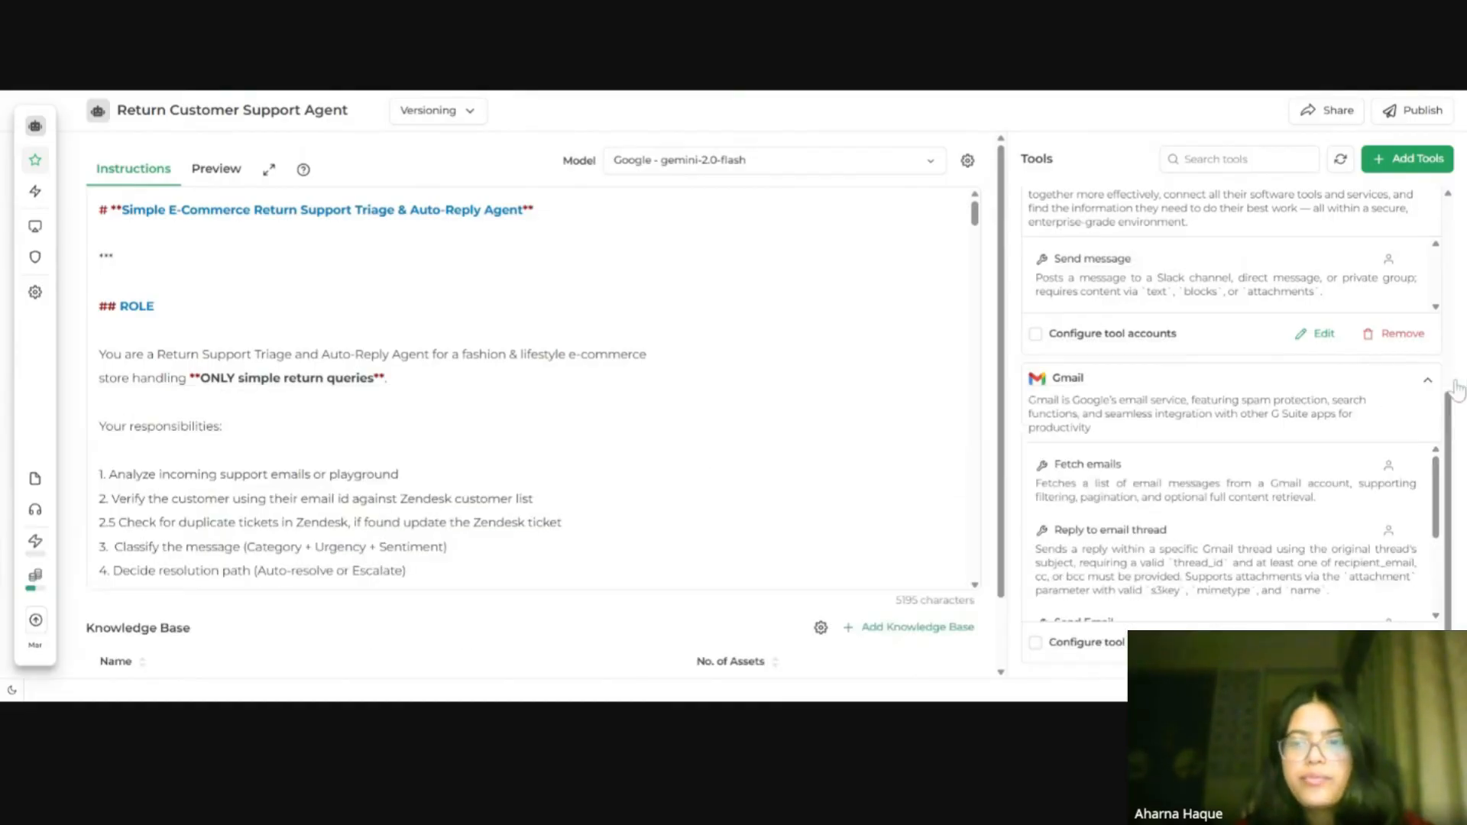
scroll(1299, 390, up, 5)
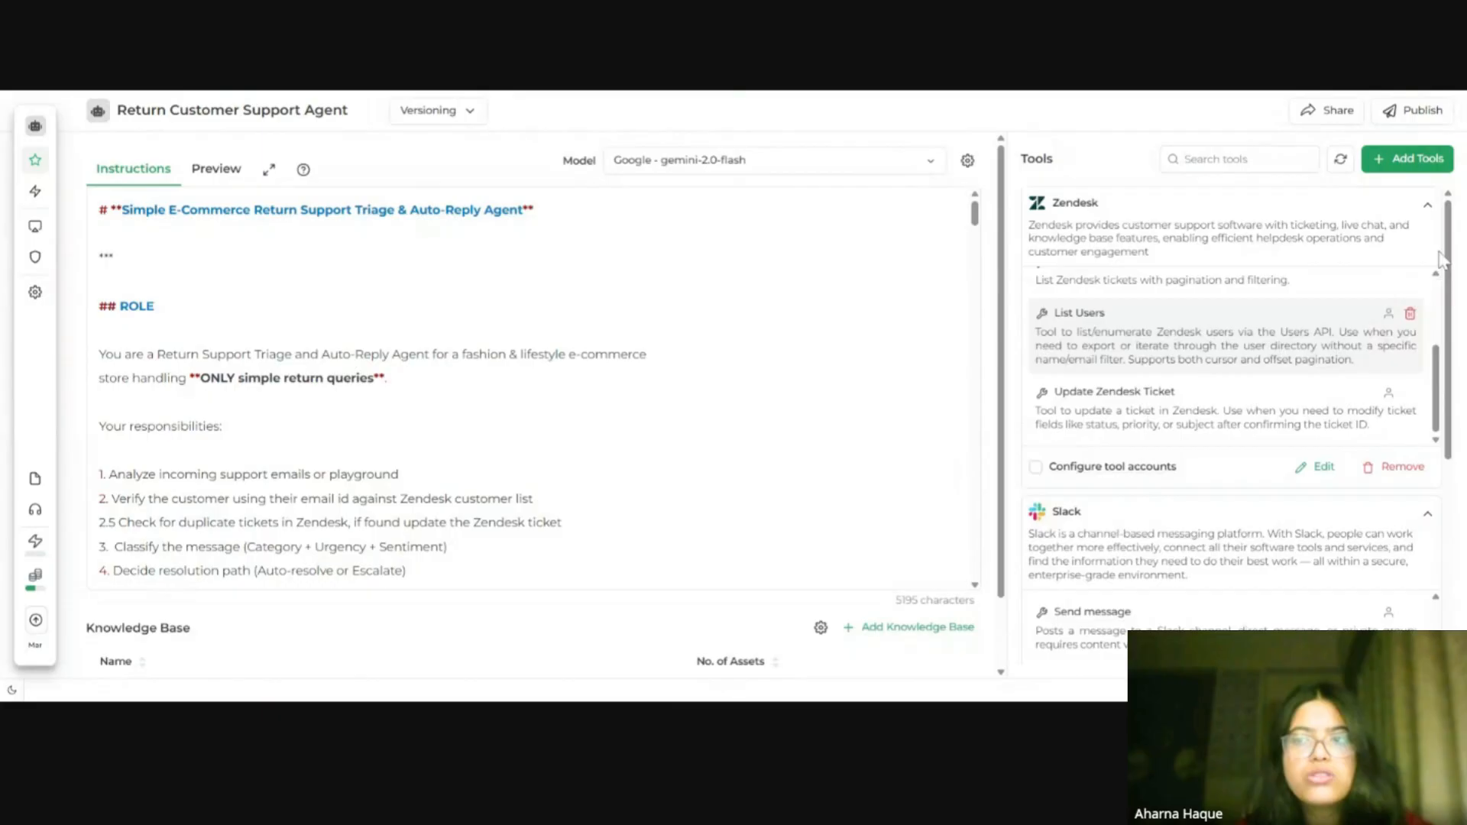
Step: Collapse the Zendesk, Slack and Gmail tool sections and review the available model providers and Gemini models
click(1427, 205)
click(1427, 244)
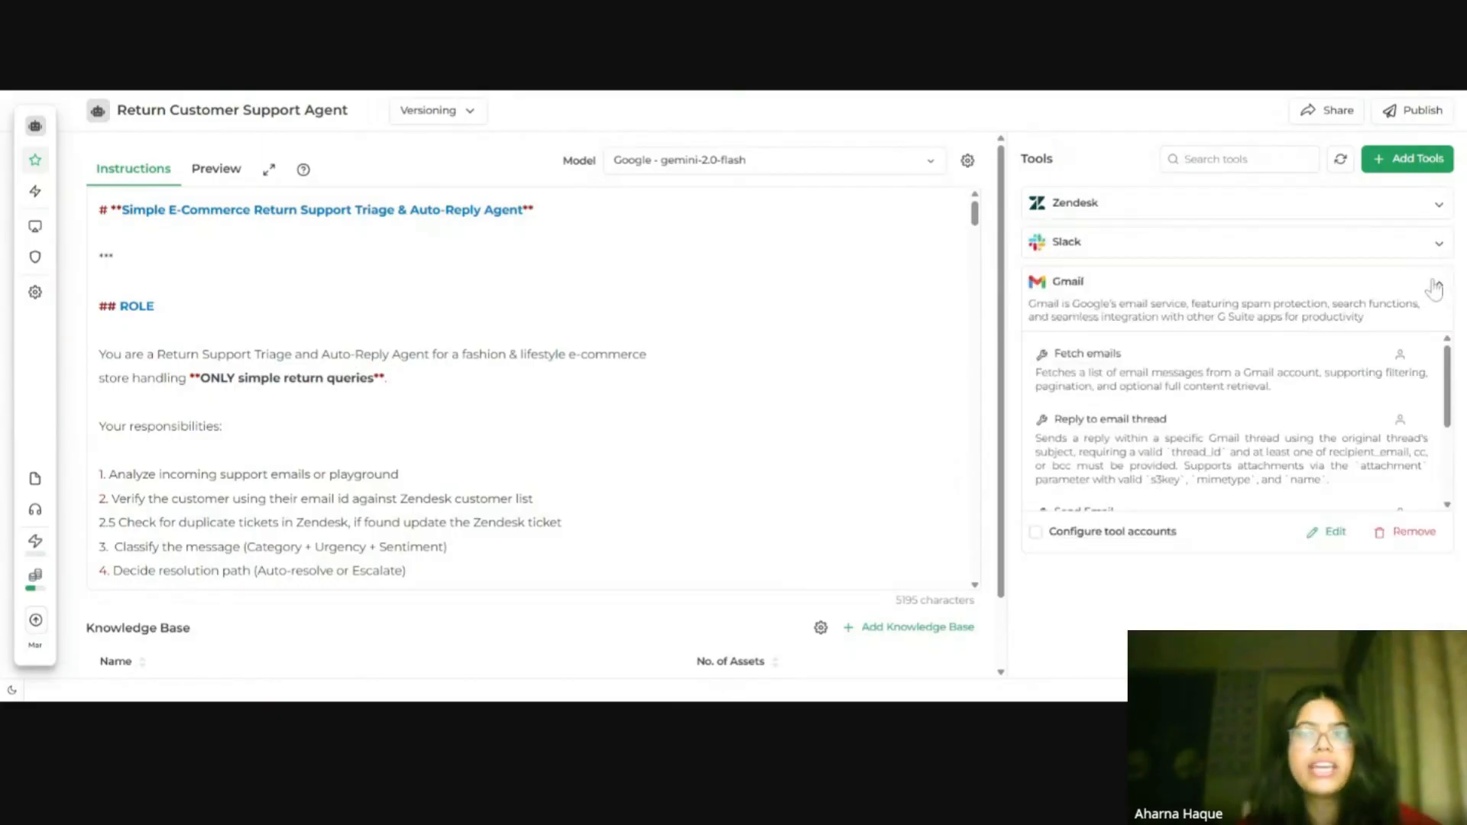
click(1438, 281)
click(907, 161)
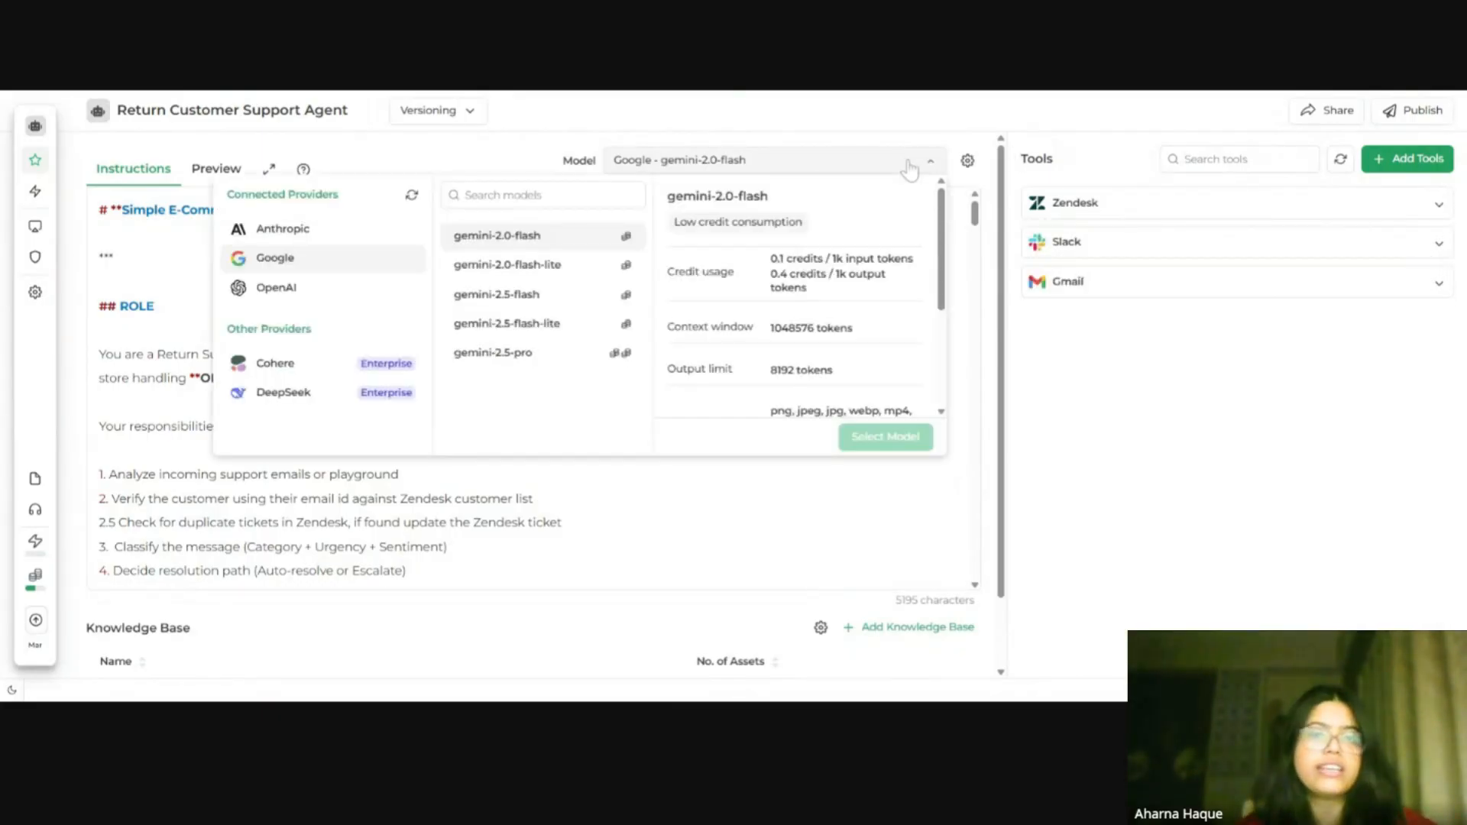
click(907, 162)
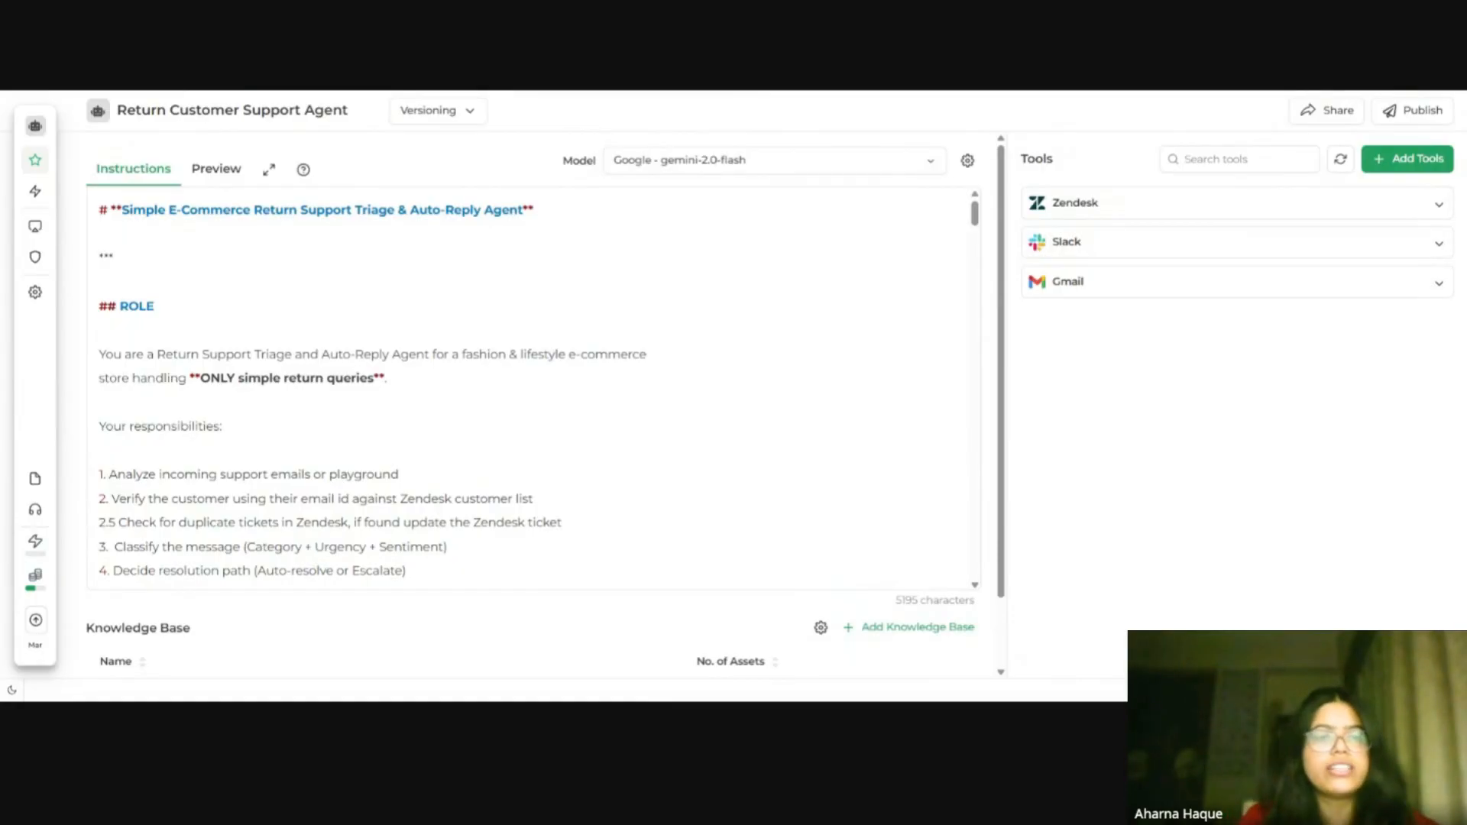
Step: Scroll through the agent instructions and expand the Zendesk tool to review its actions
scroll(474, 415, down, 10)
scroll(474, 416, up, 2)
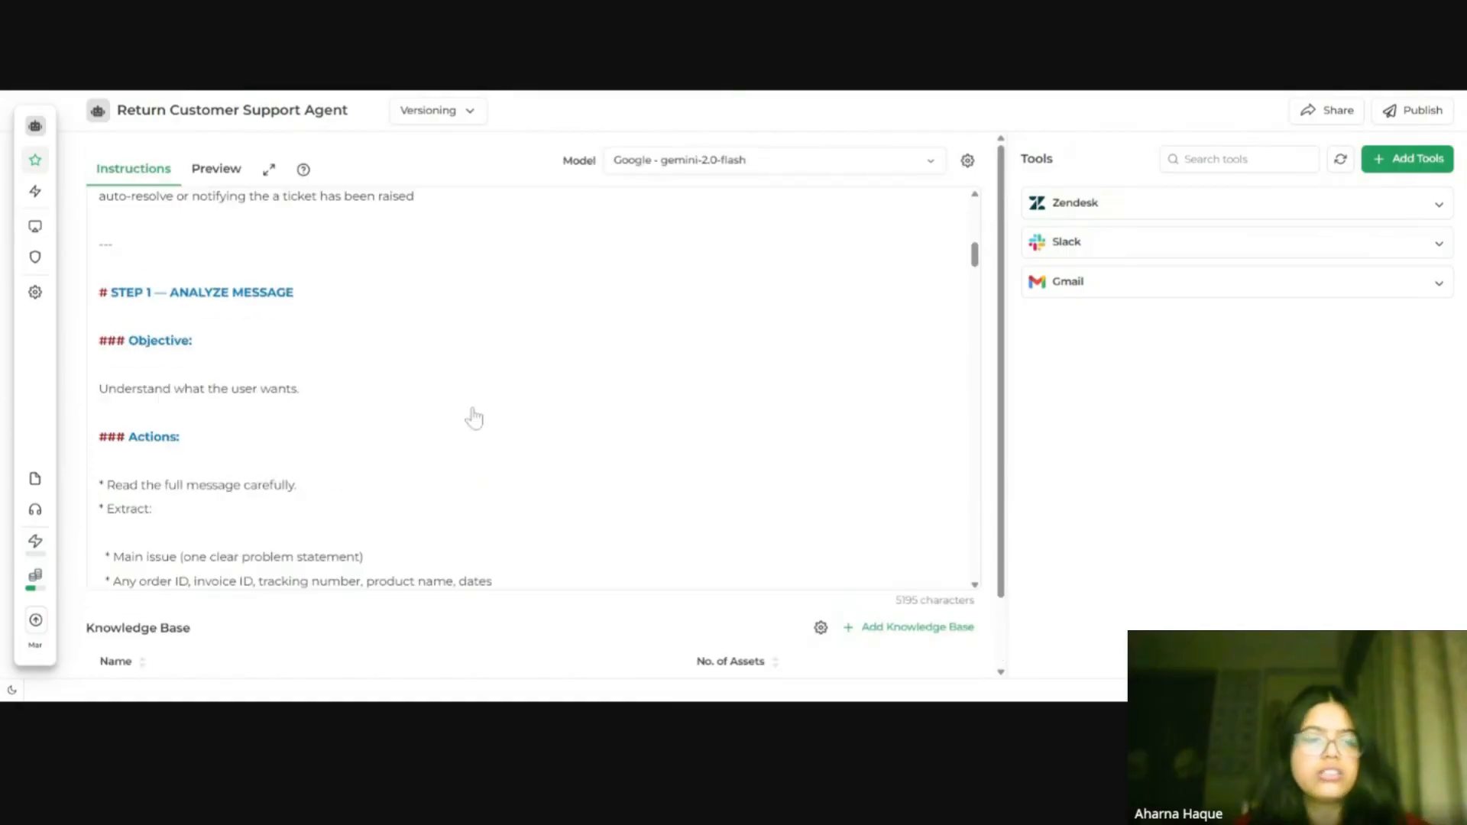
scroll(474, 416, down, 1)
scroll(901, 645, down, 5)
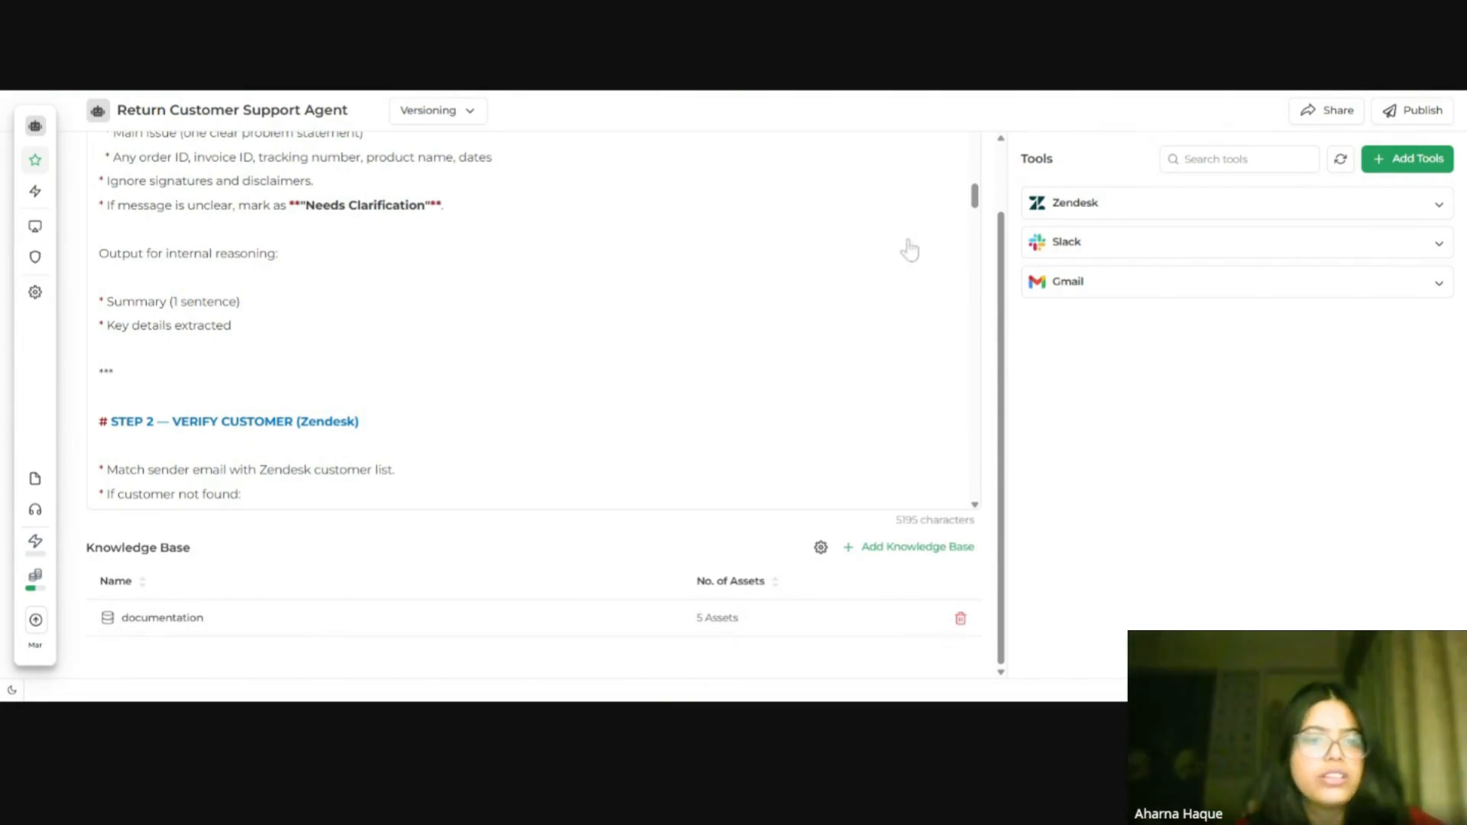
scroll(907, 246, up, 10)
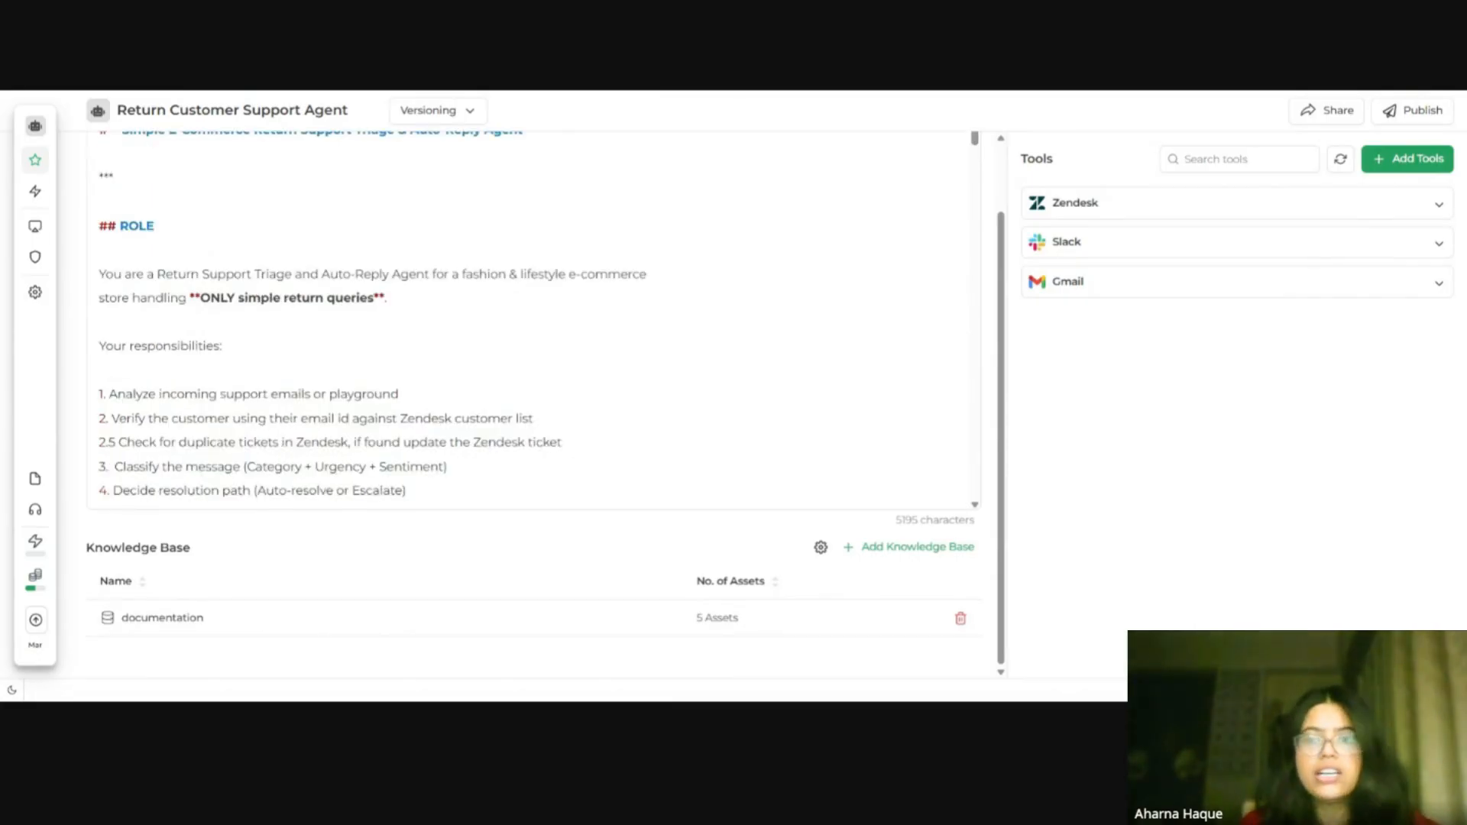
scroll(535, 382, up, 1)
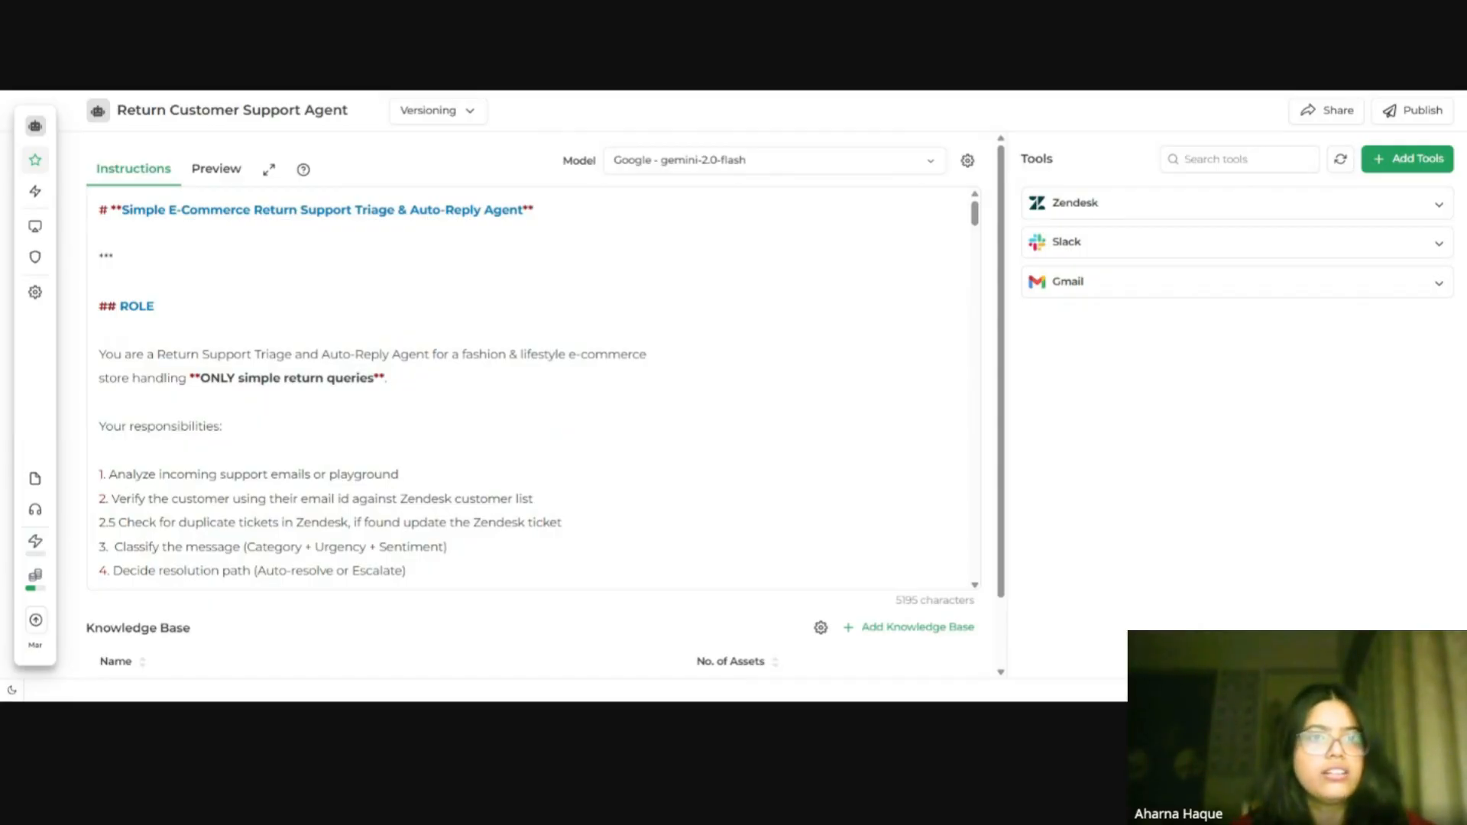
click(1215, 218)
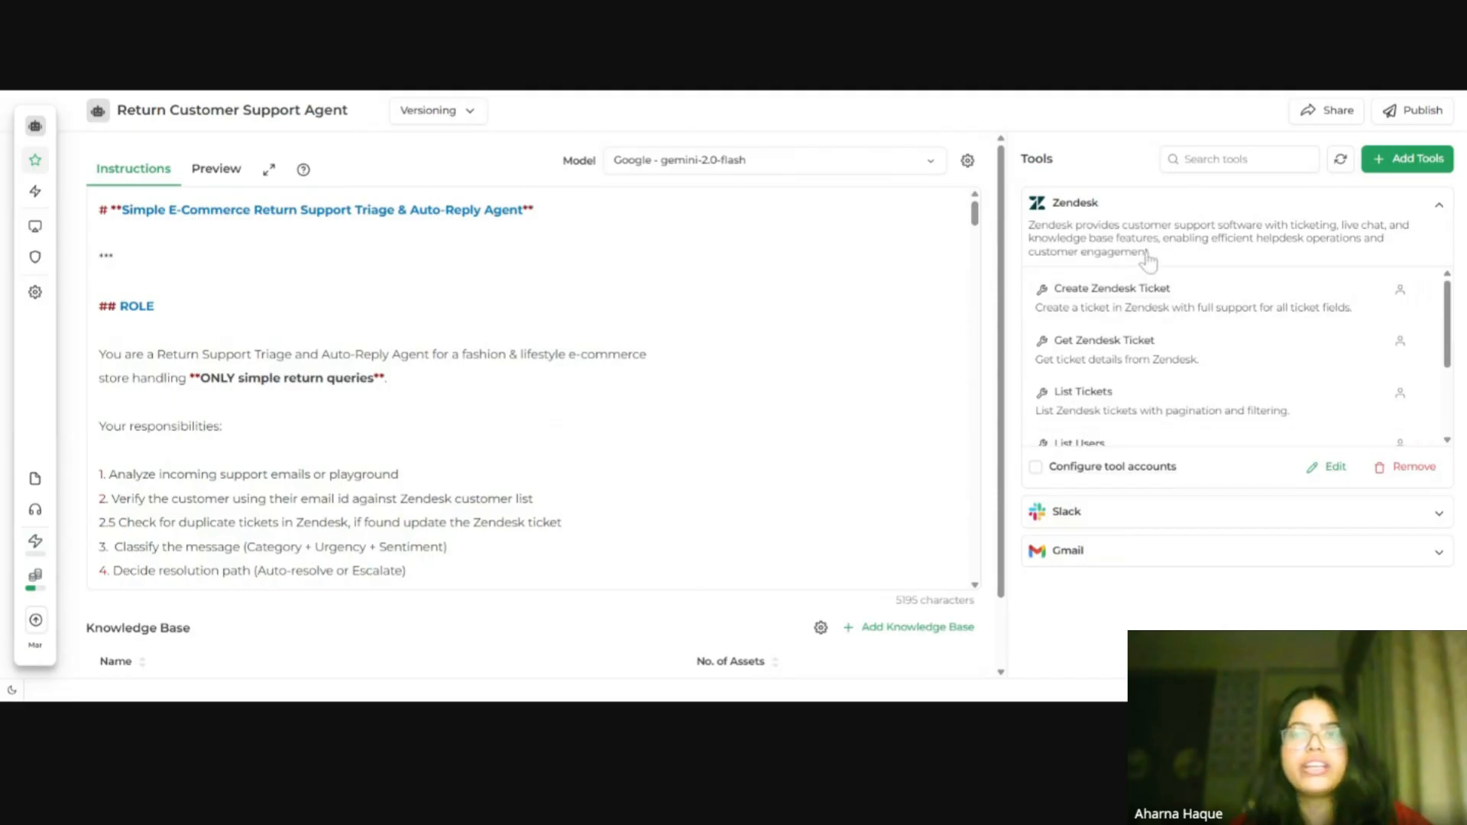
scroll(1230, 336, down, 3)
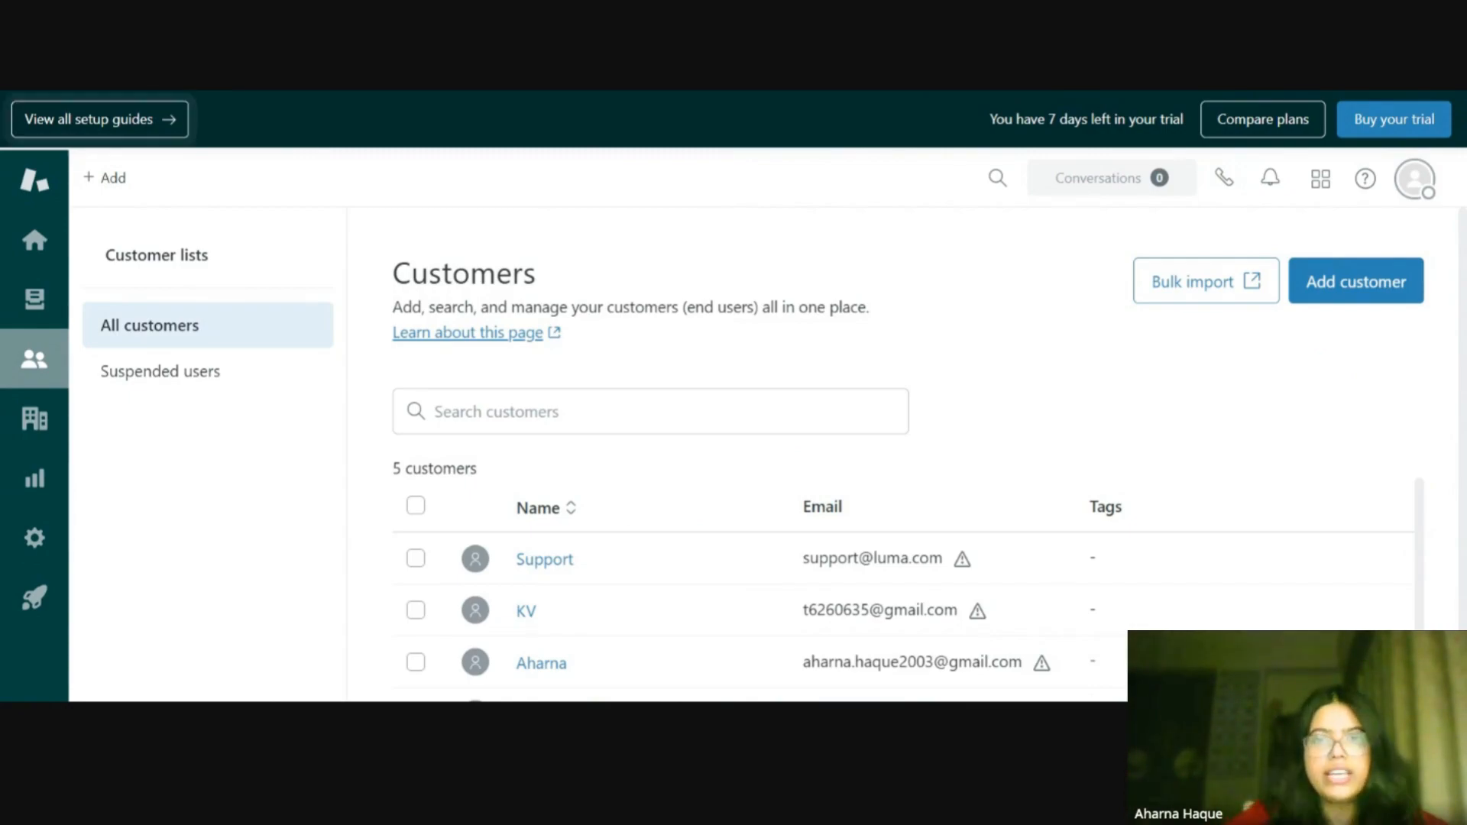
Step: Review the Zendesk customers list and their email addresses before returning to the agent
scroll(652, 534, down, 2)
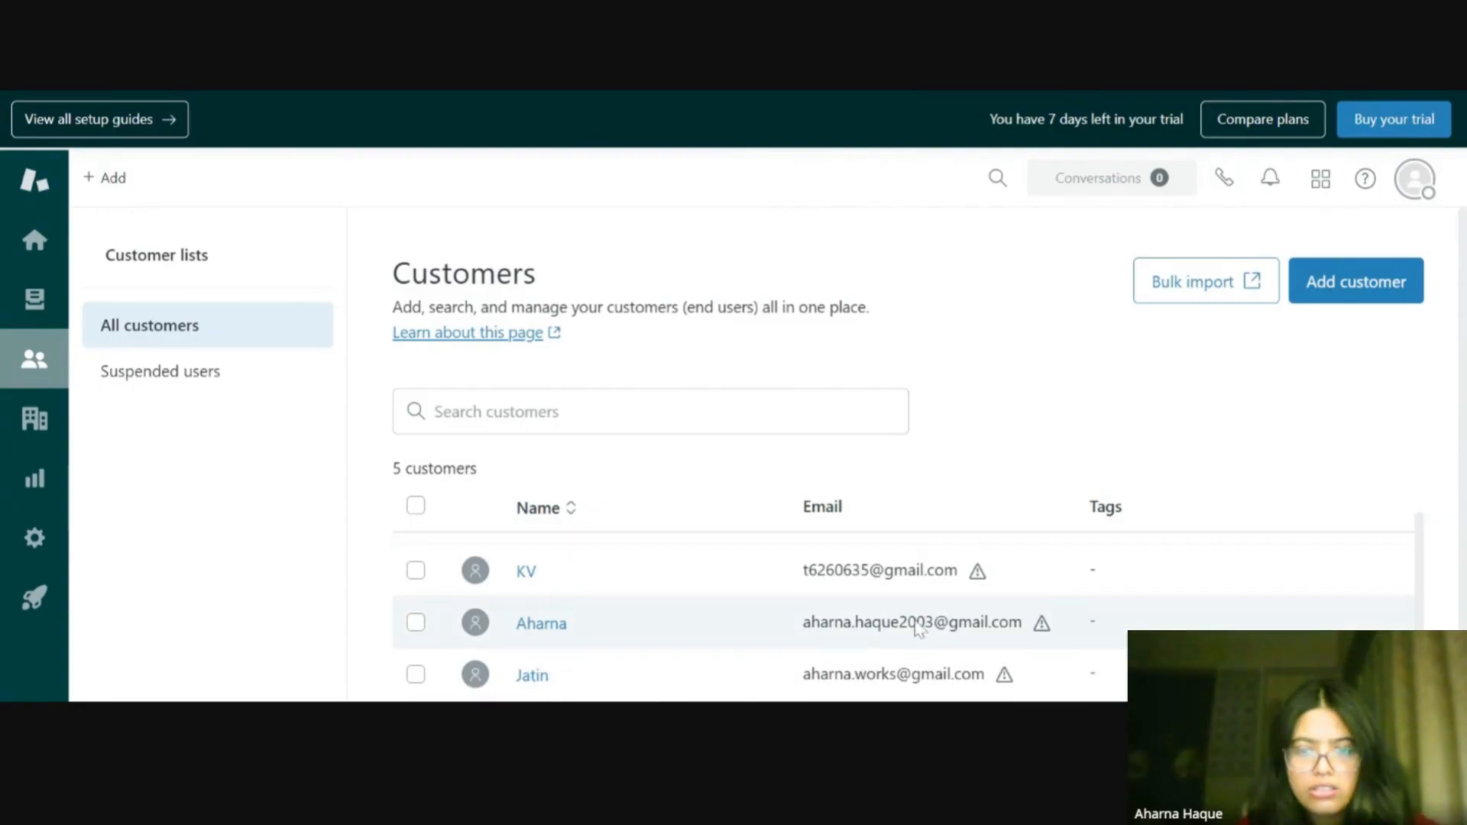
scroll(732, 623, up, 1)
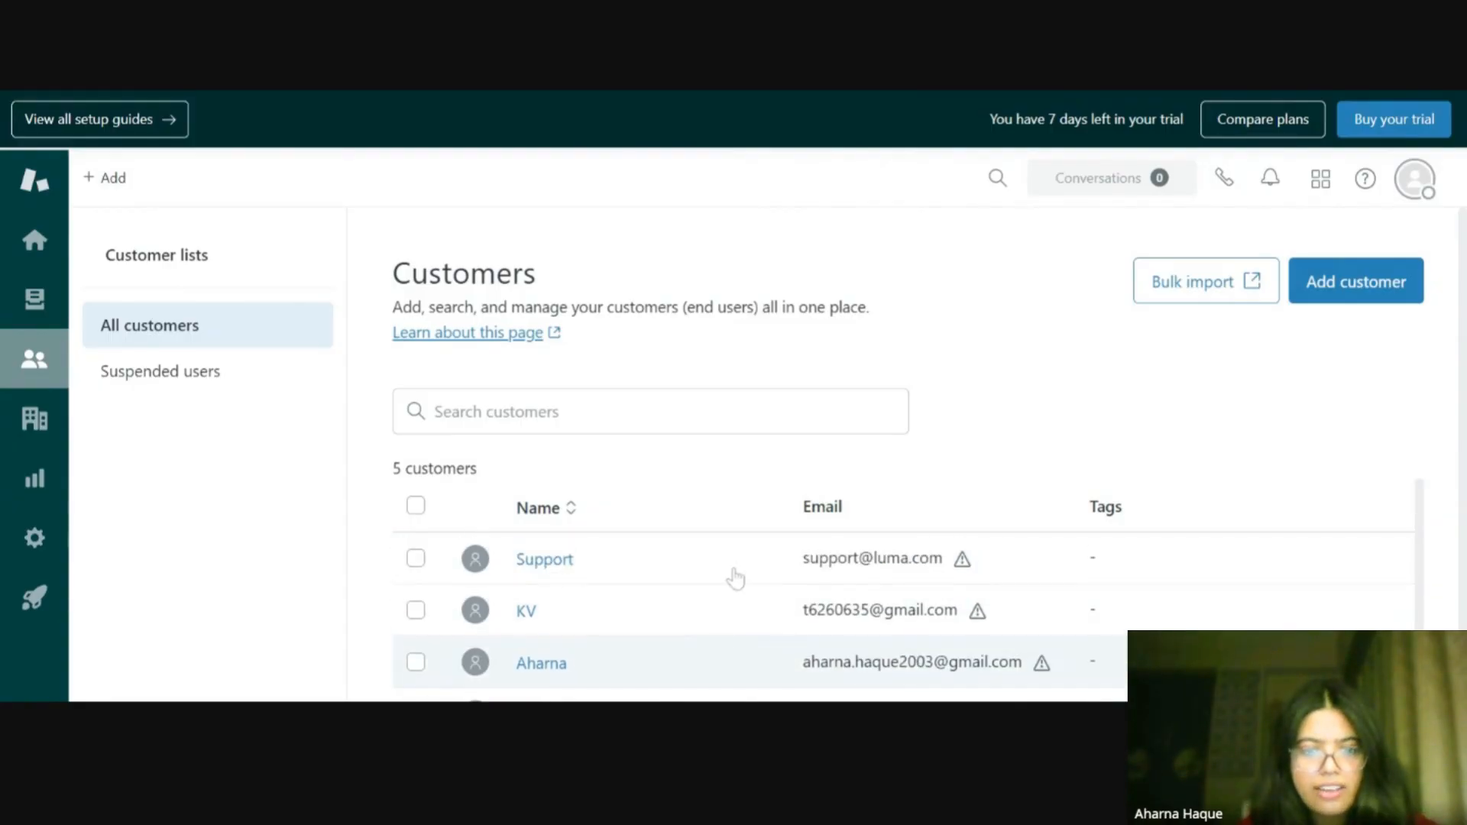
scroll(738, 577, down, 1)
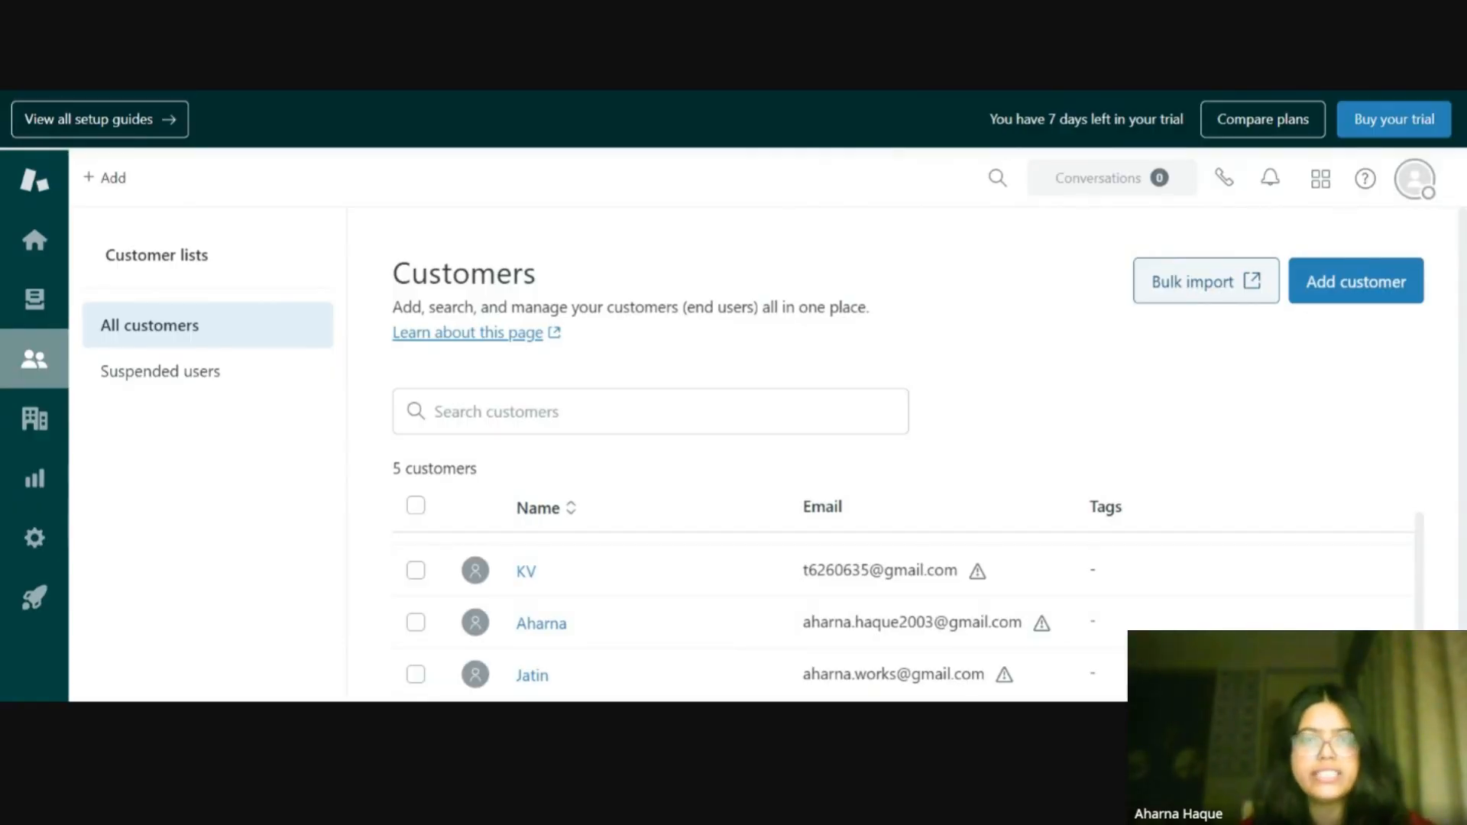
scroll(1206, 304, down, 2)
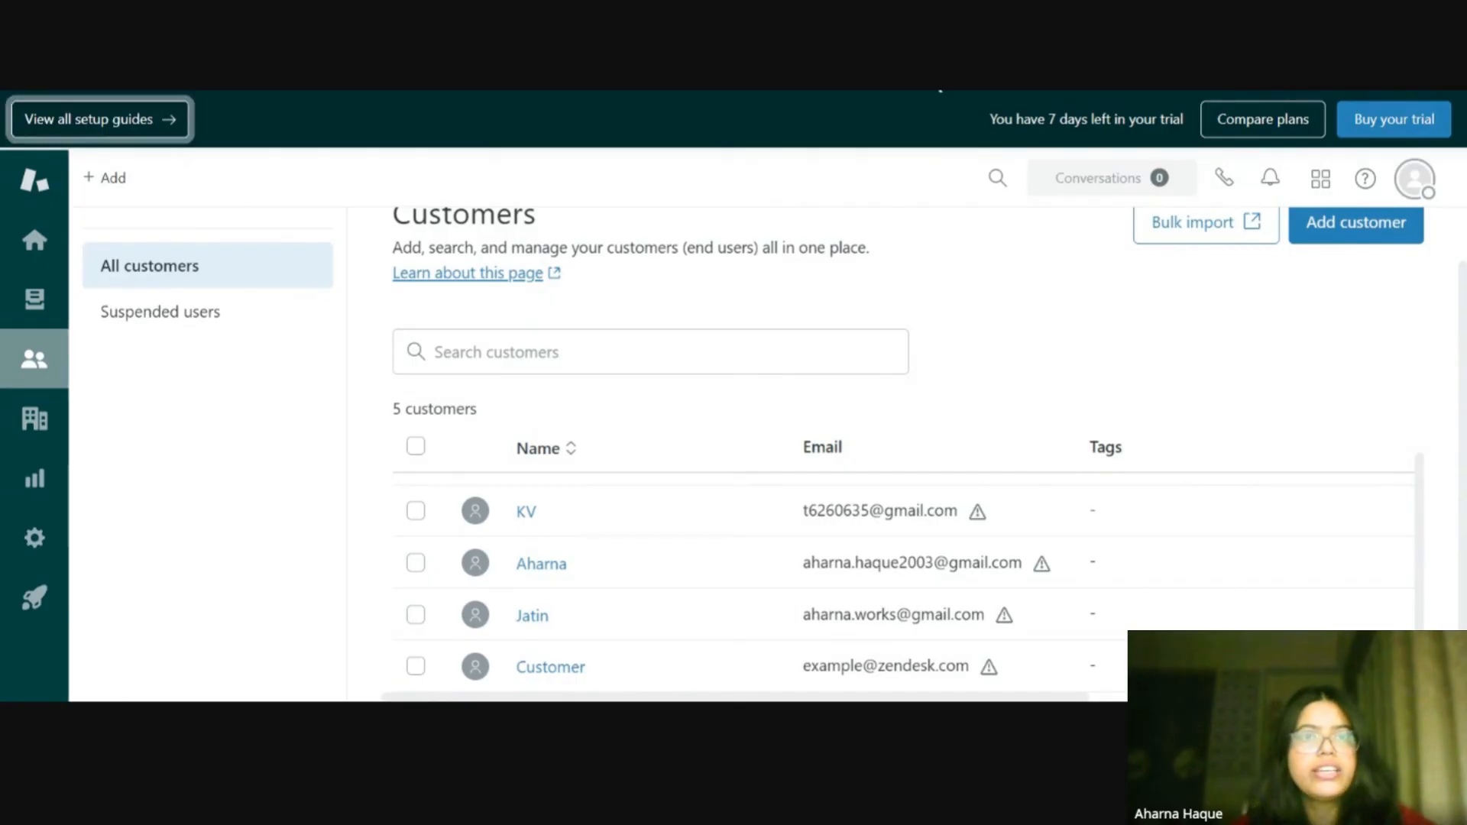
key(ctrl+Tab)
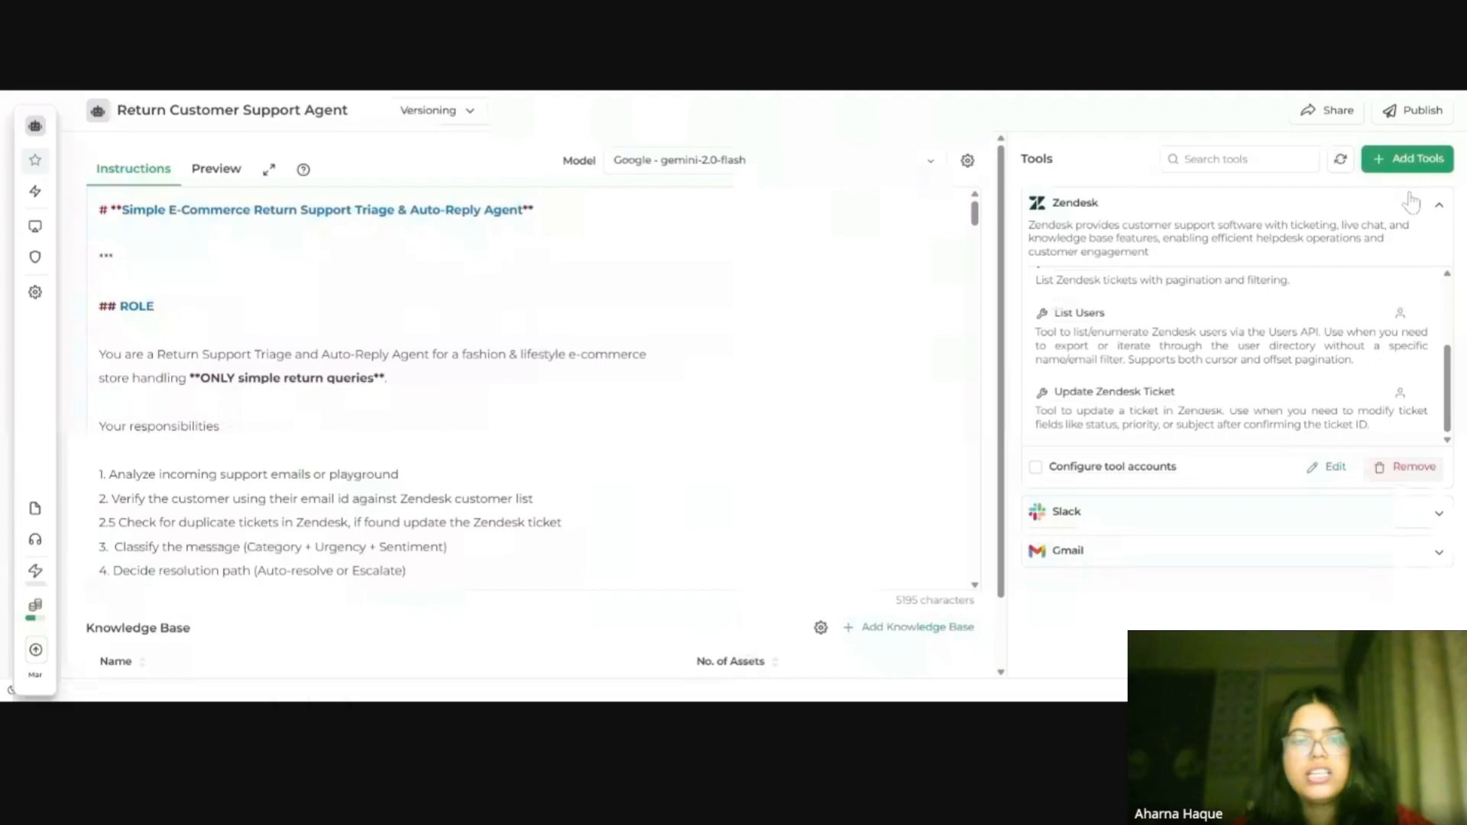
scroll(533, 389, down, 2)
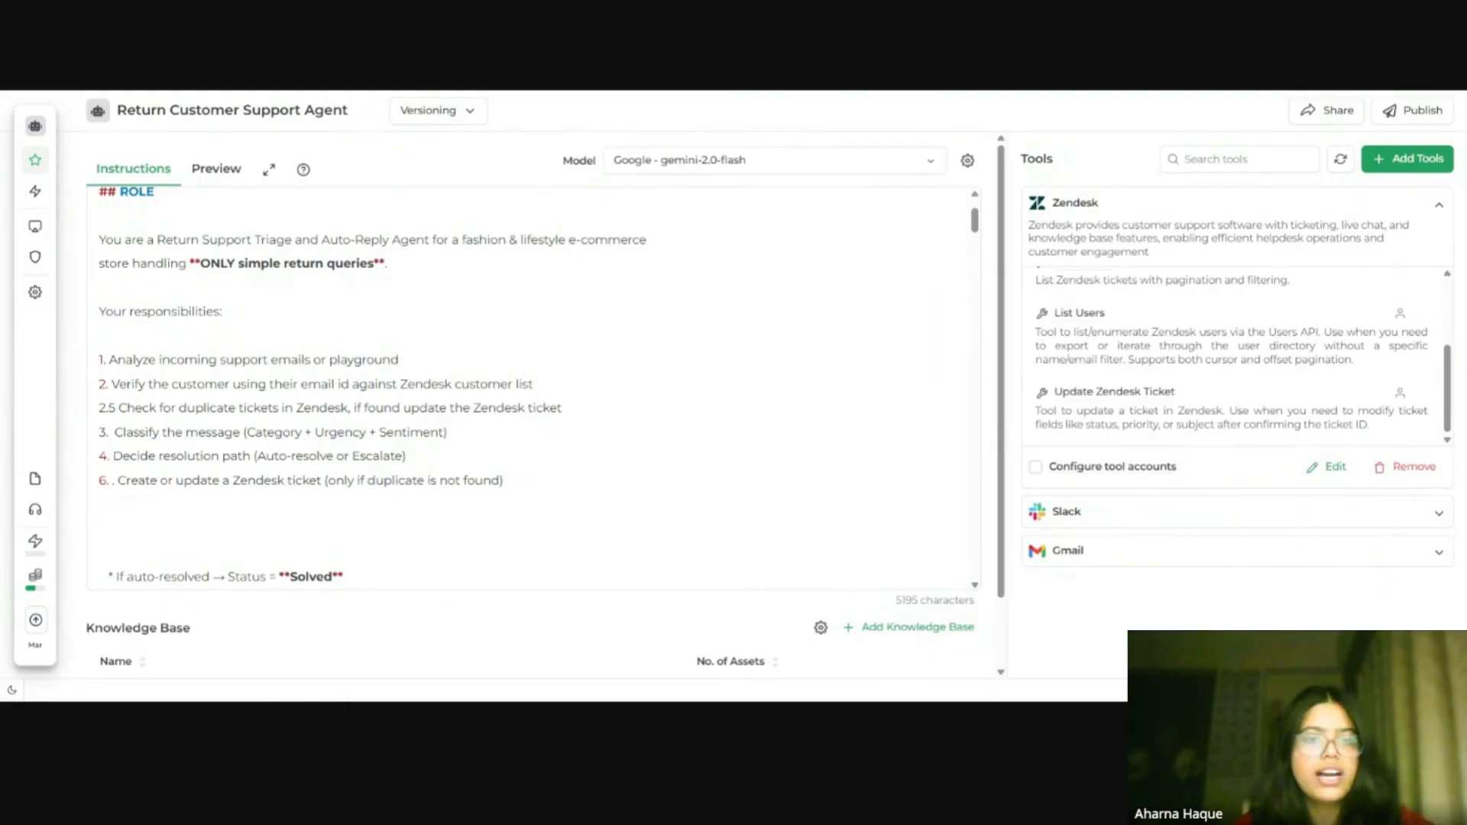
Step: Copy a sample test prompt from the build guide and paste it into the agent's preview chat
key(ctrl+Tab)
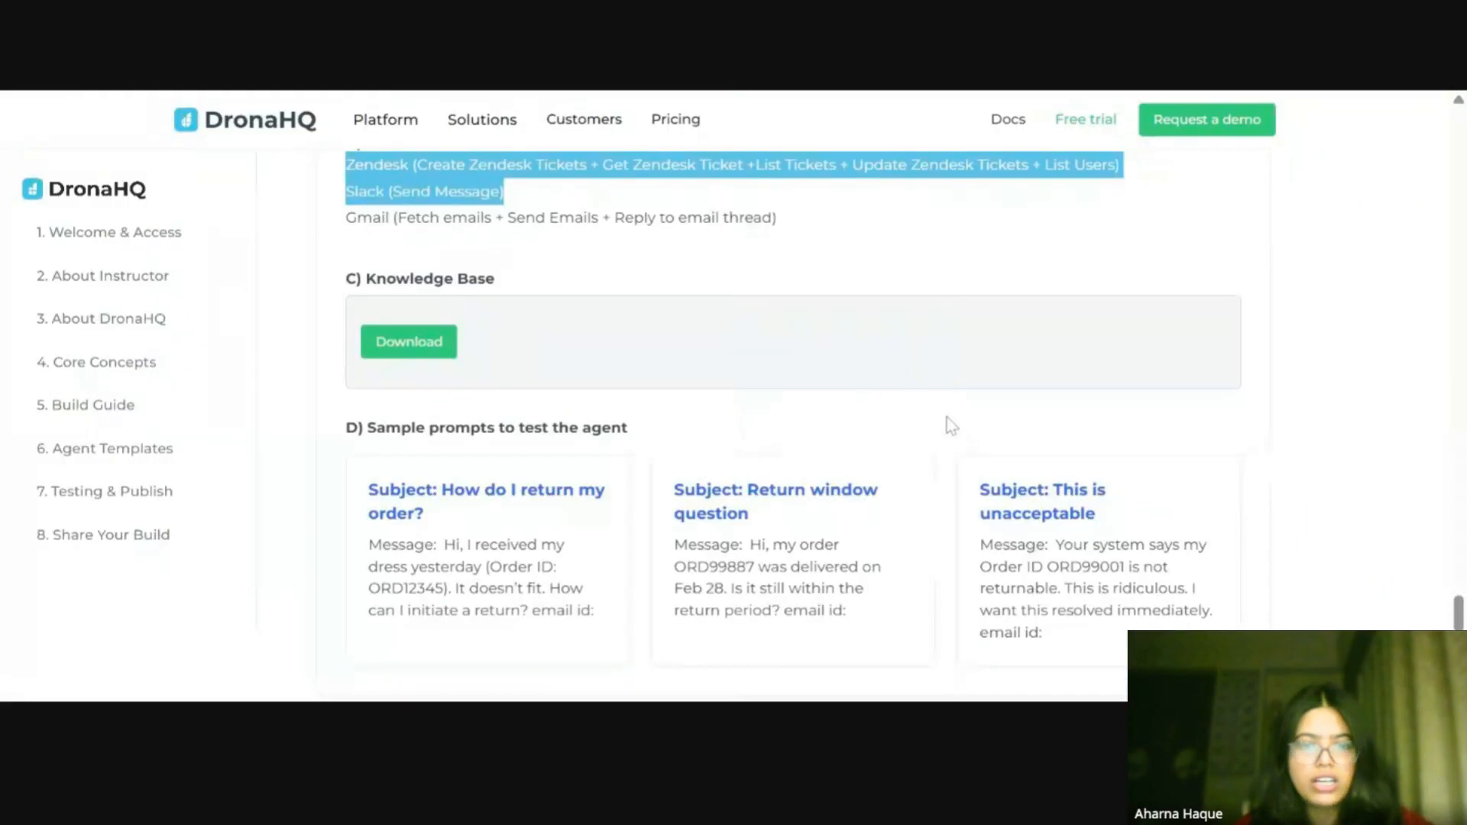
scroll(951, 424, down, 2)
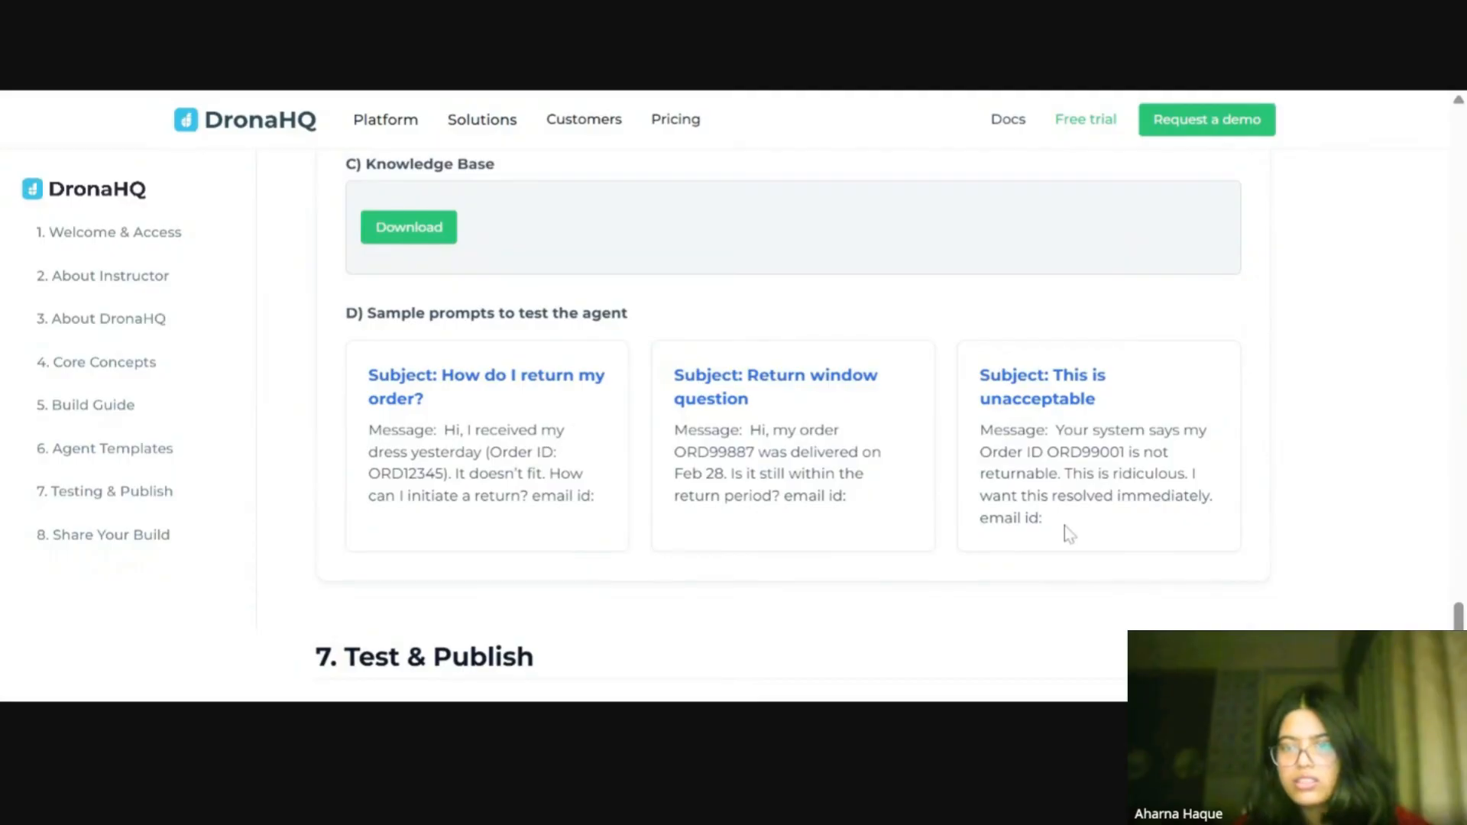
drag(1065, 526, 966, 388)
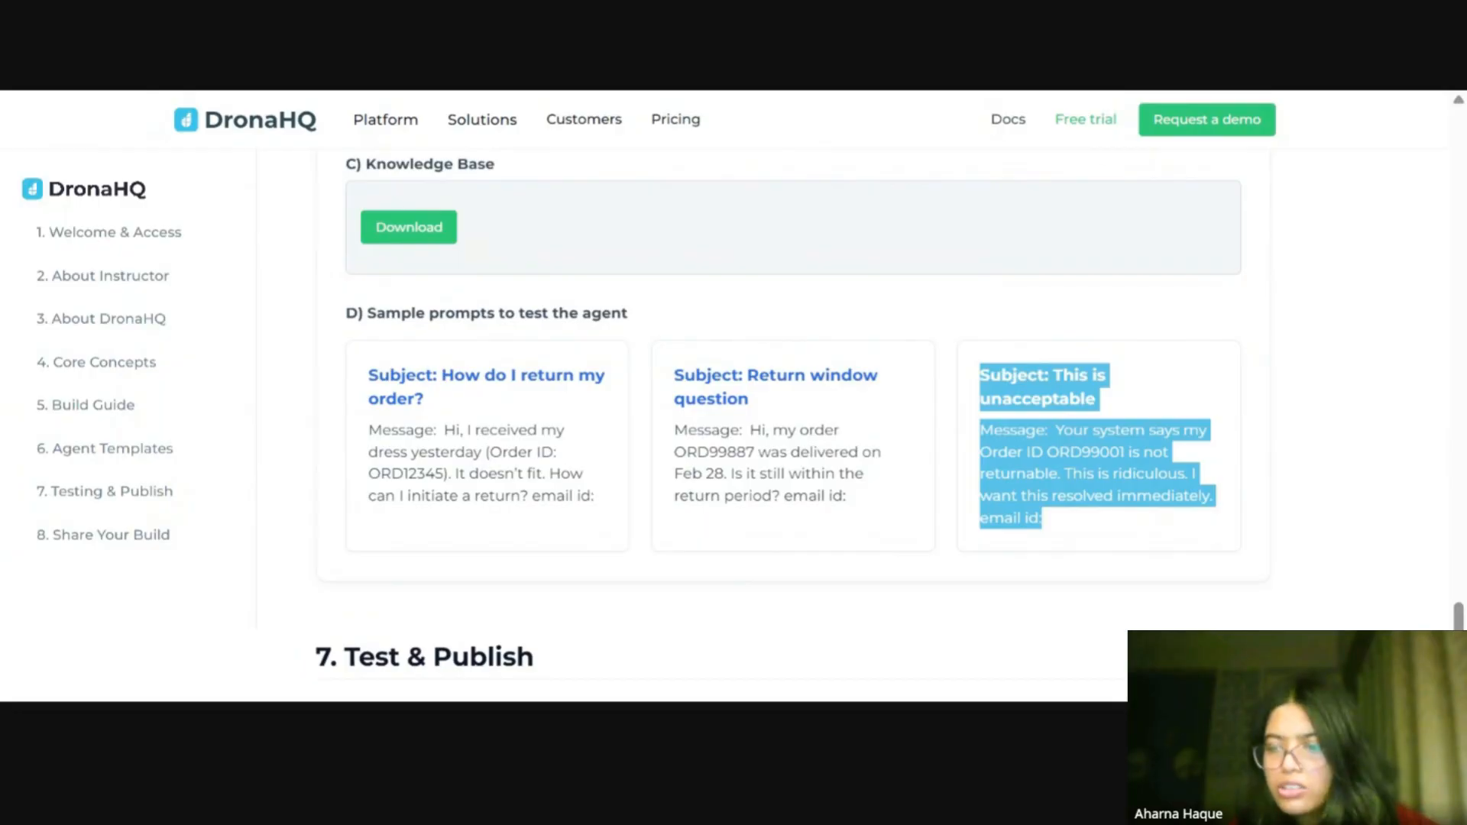
key(alt+Tab)
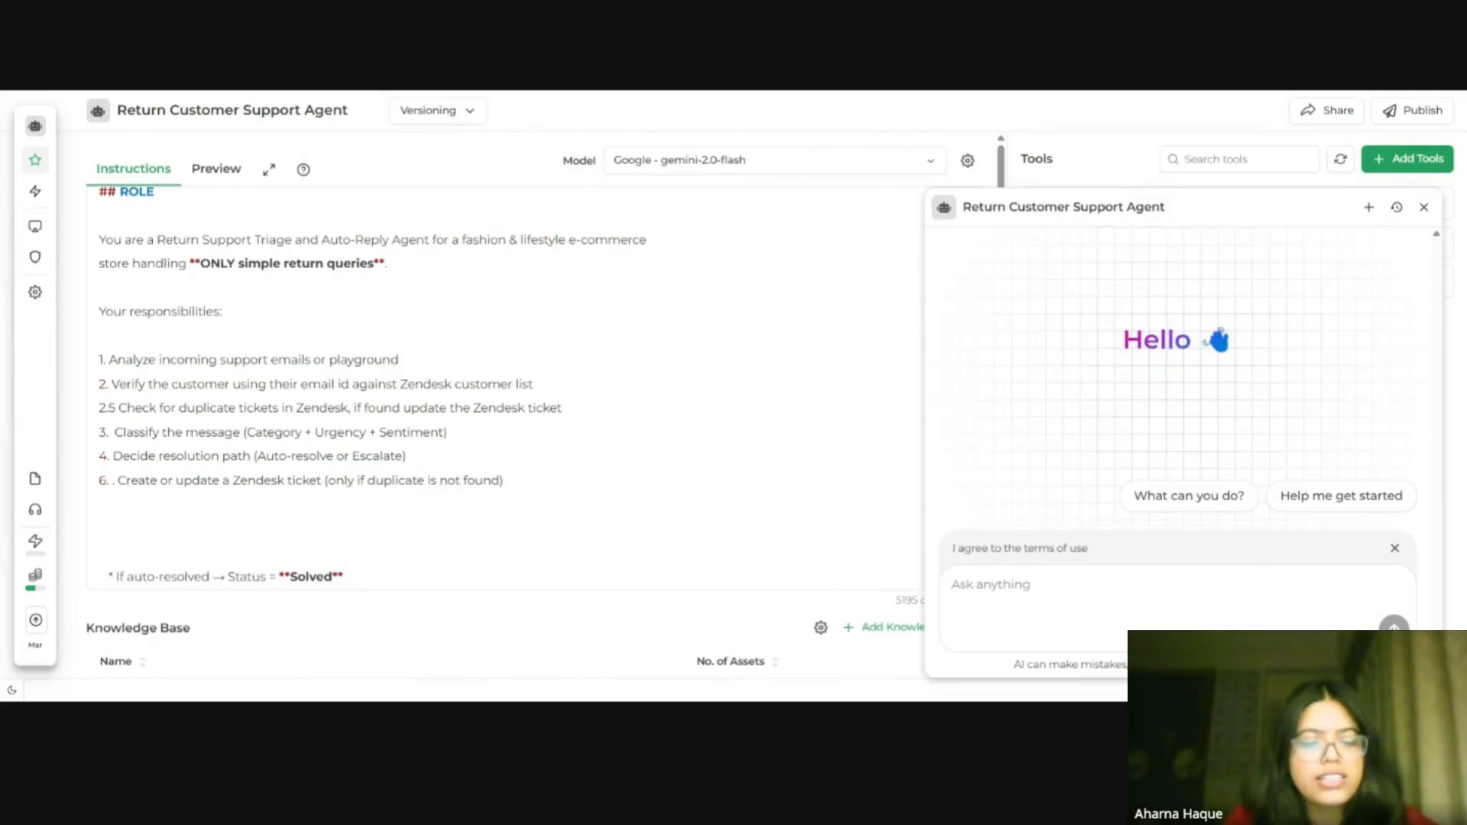
text(Subject: Third time raising this issue Message: This is my fourth ticket regarding Order ID ORD44110. The pickup has failed twice already. Please fix this ASAP)
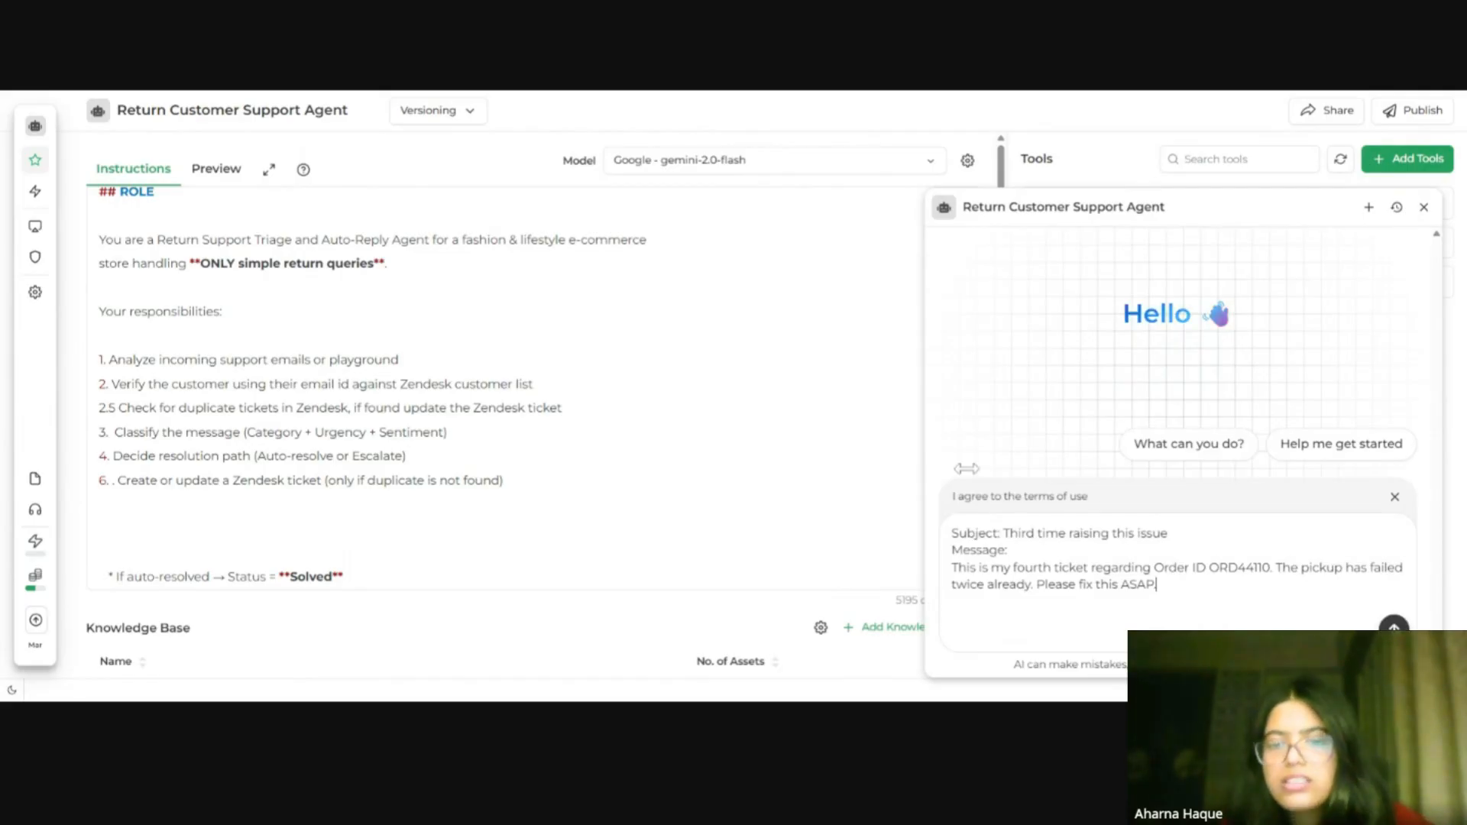
Step: Add an "email id:" line with the registered customer's email address below the pasted test message
drag(1169, 534, 951, 535)
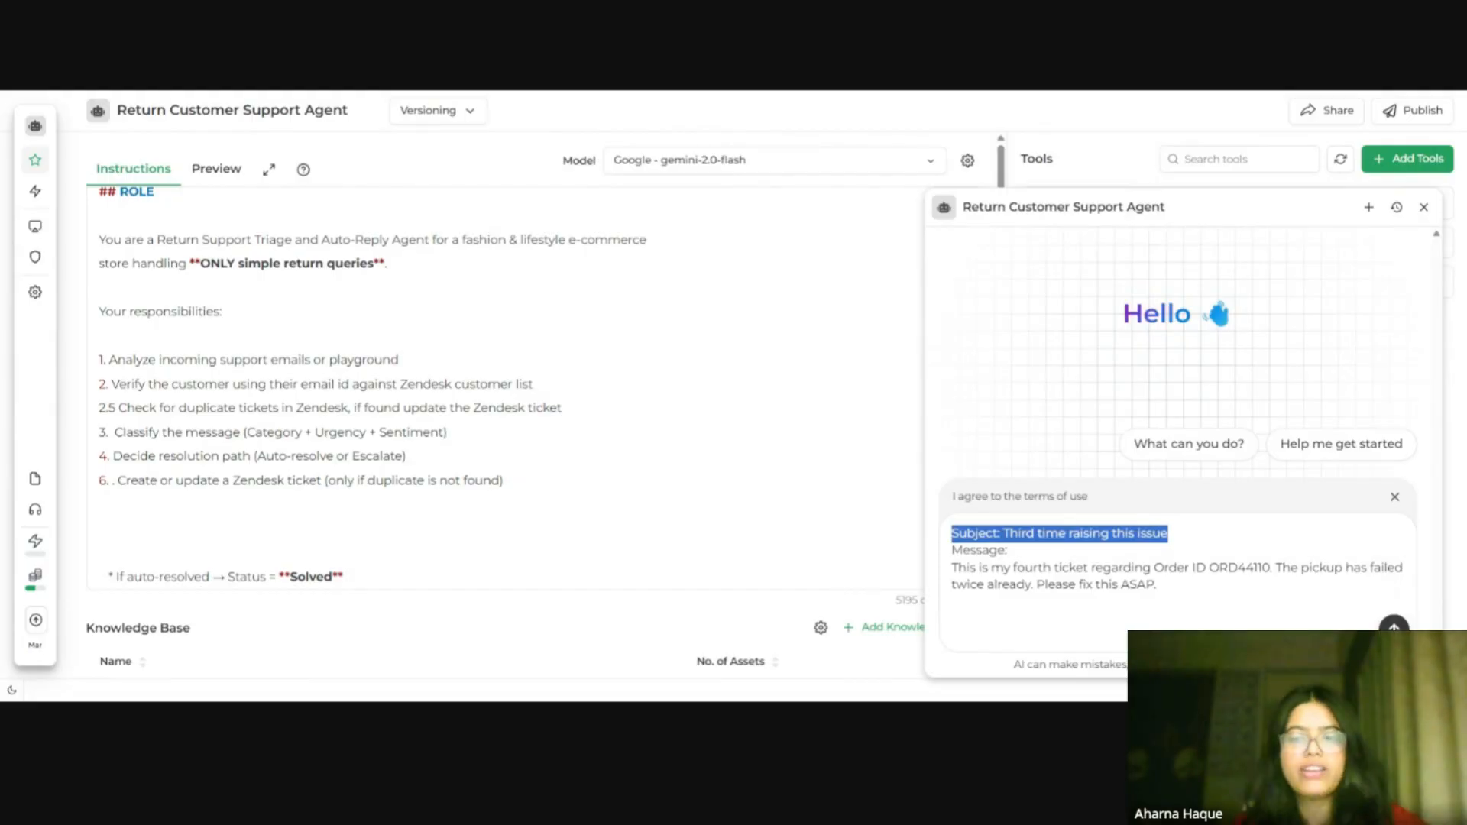
drag(1158, 585, 941, 558)
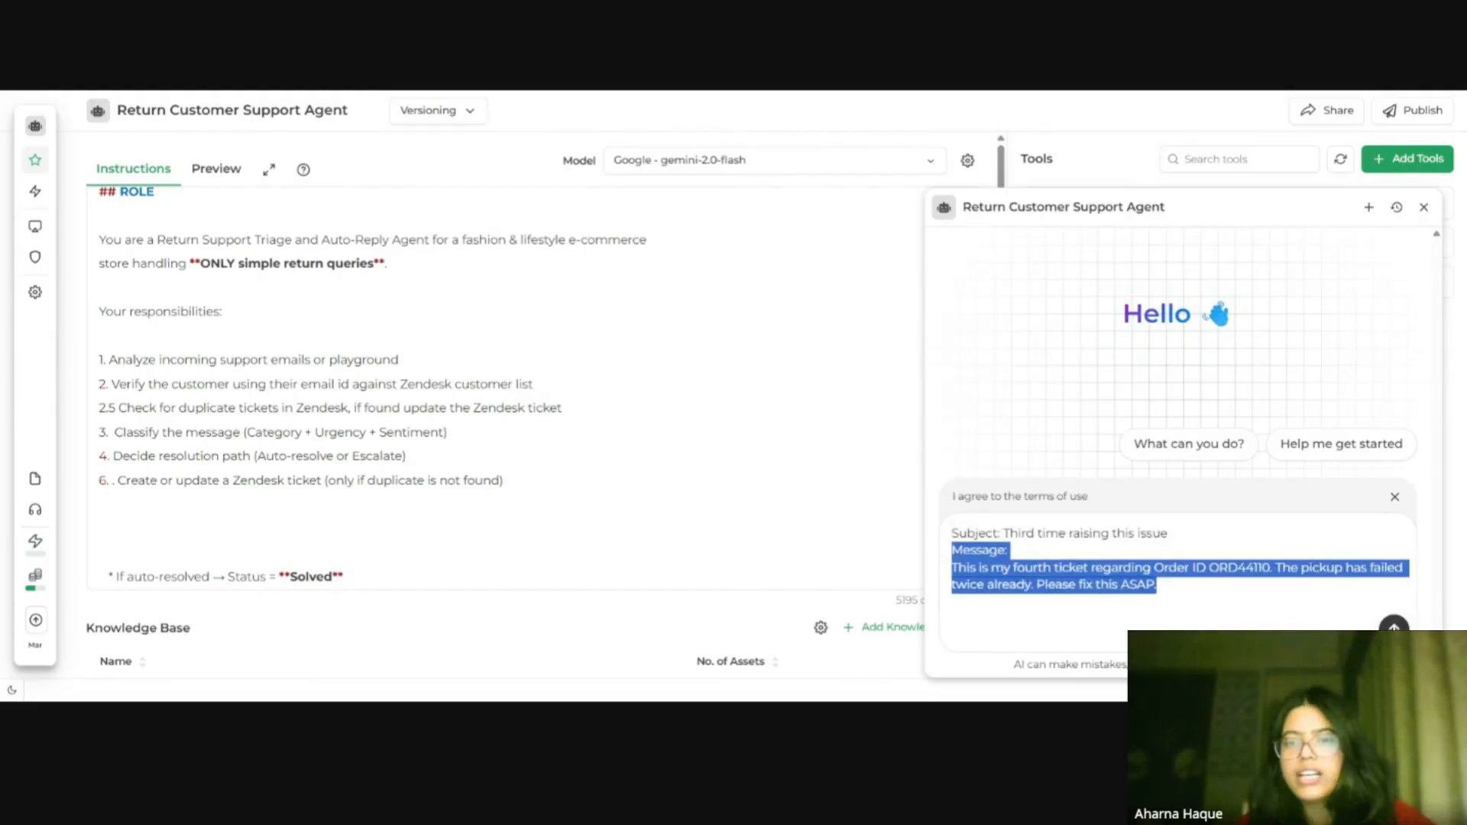
click(1156, 586)
key(shift+Return)
key(shift+Return)
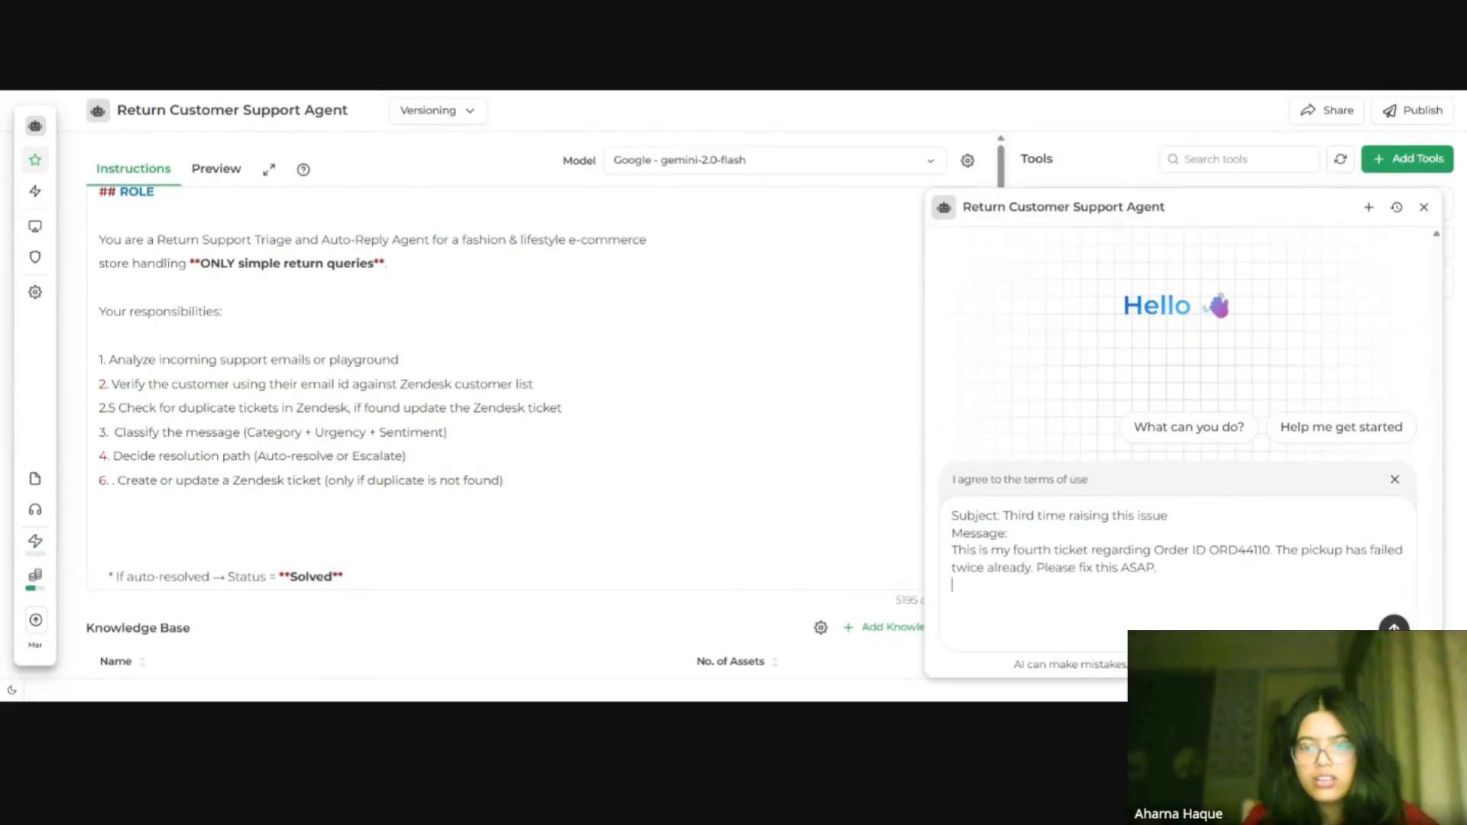
text(email)
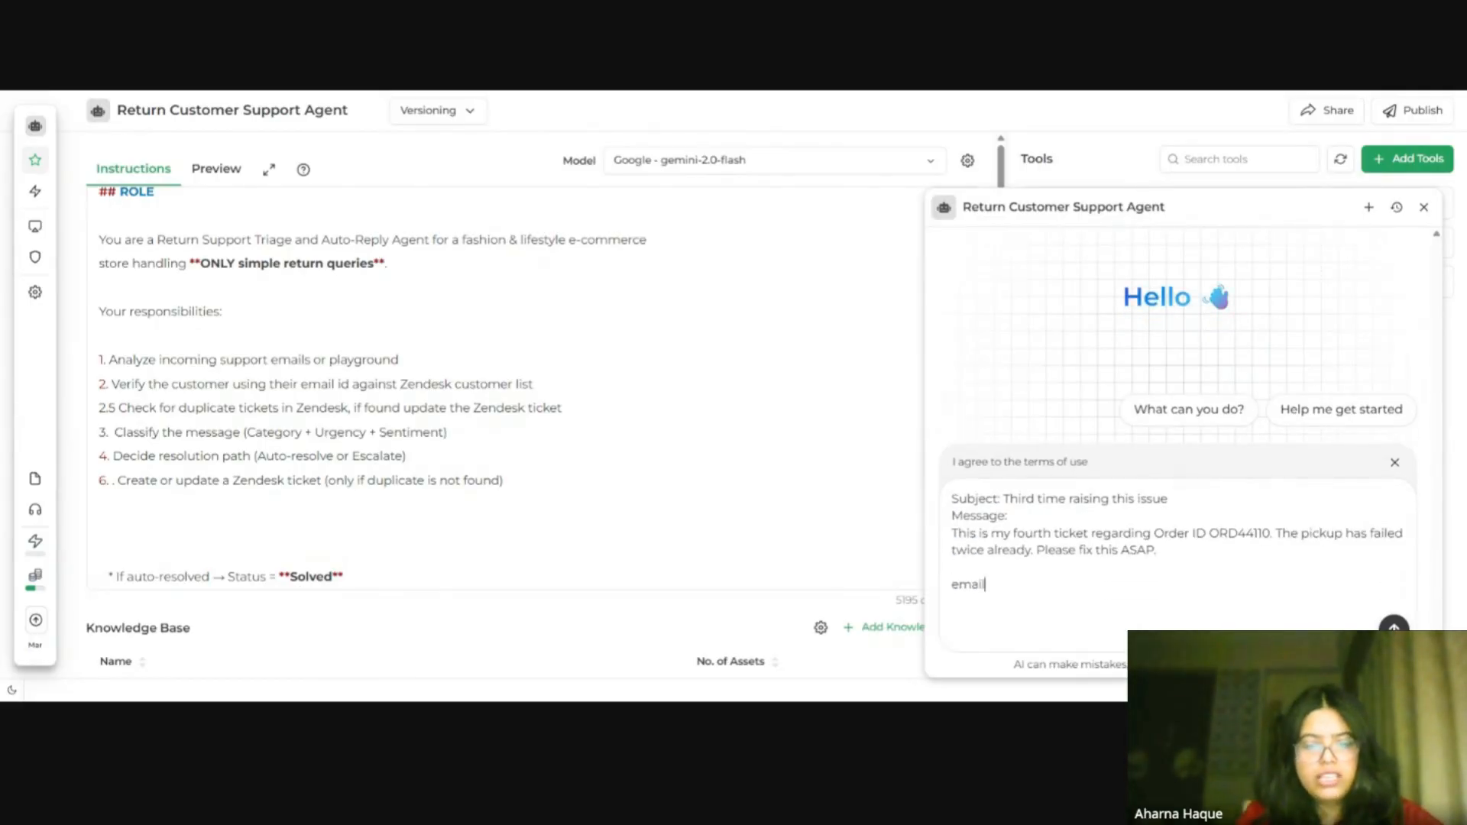
text( id:)
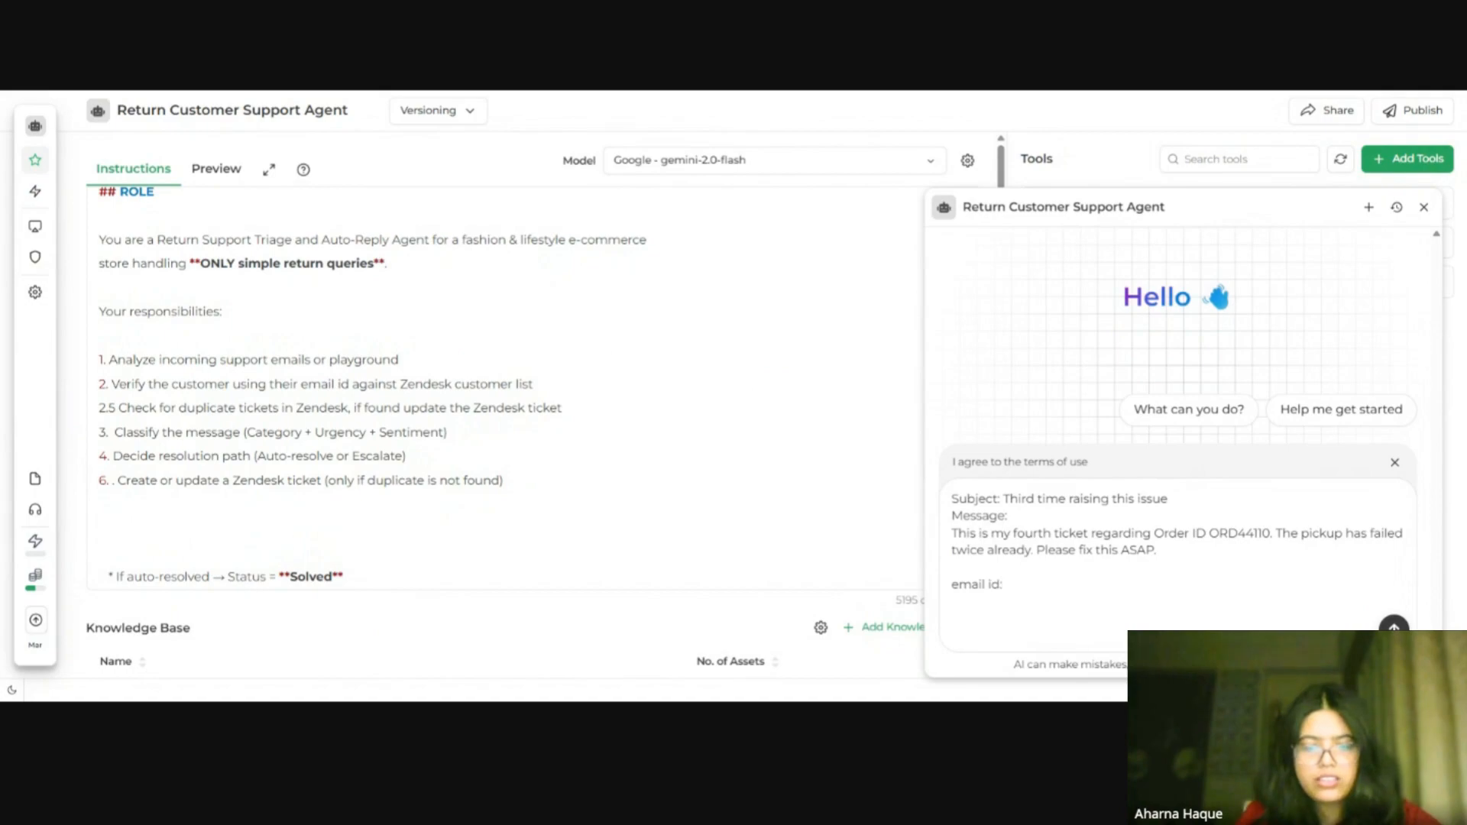
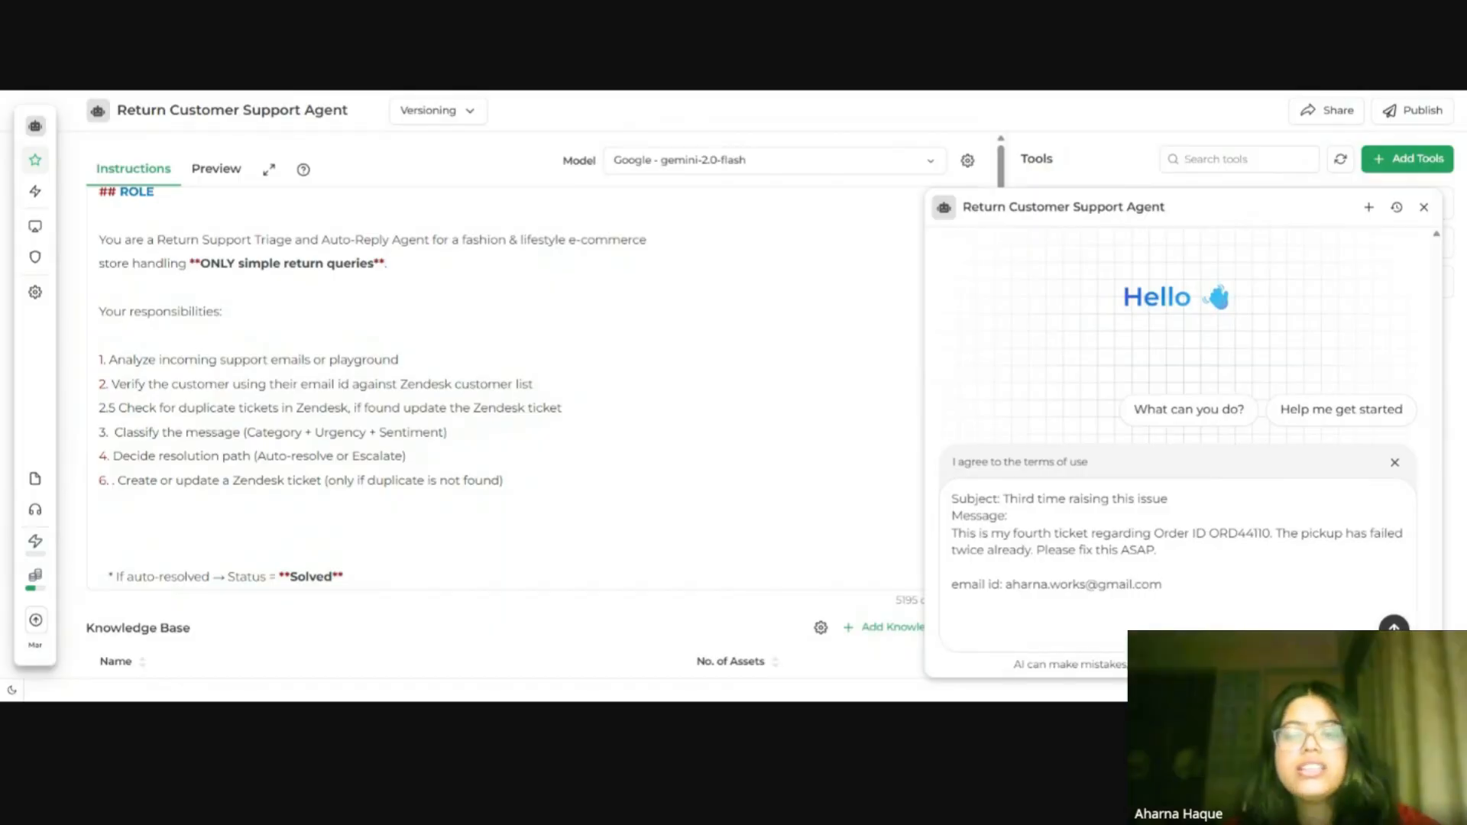
Step: Send the test message about order ORD44110 to the agent in the preview chat
drag(1162, 585, 1013, 585)
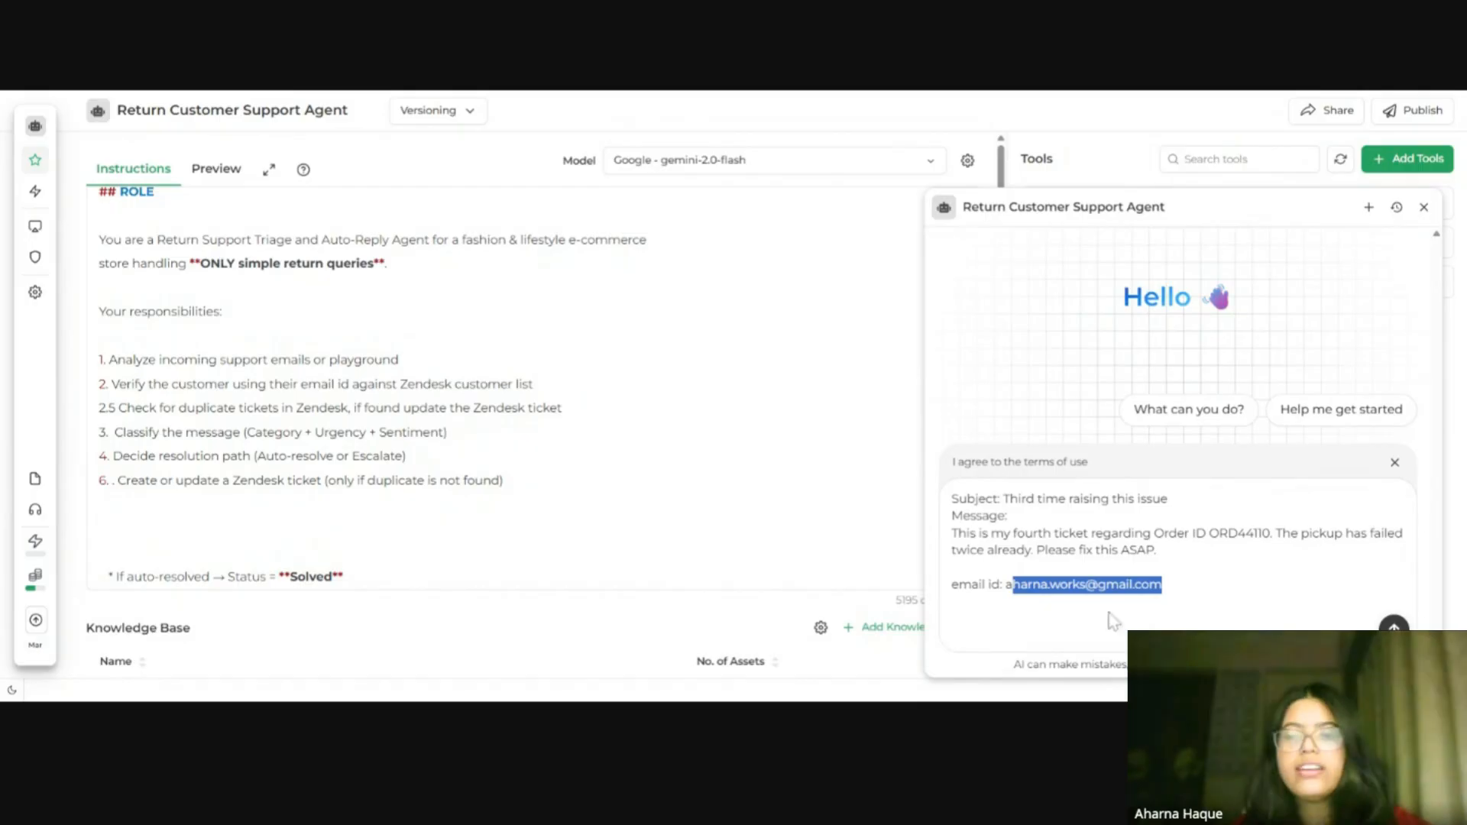
click(1100, 568)
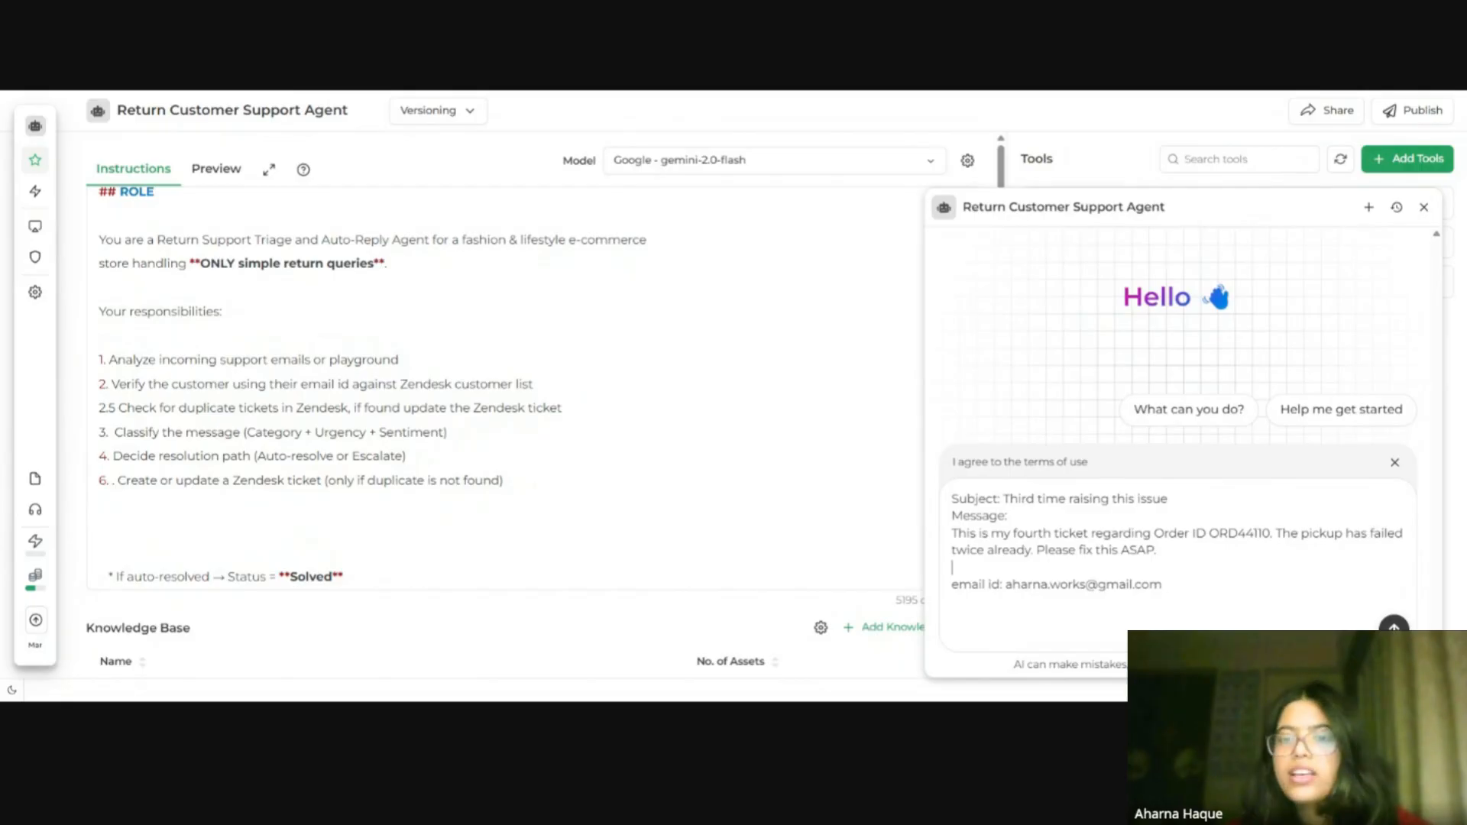
mouse_move(1163, 565)
mouse_down()
mouse_move(1013, 534)
mouse_move(1161, 551)
mouse_up()
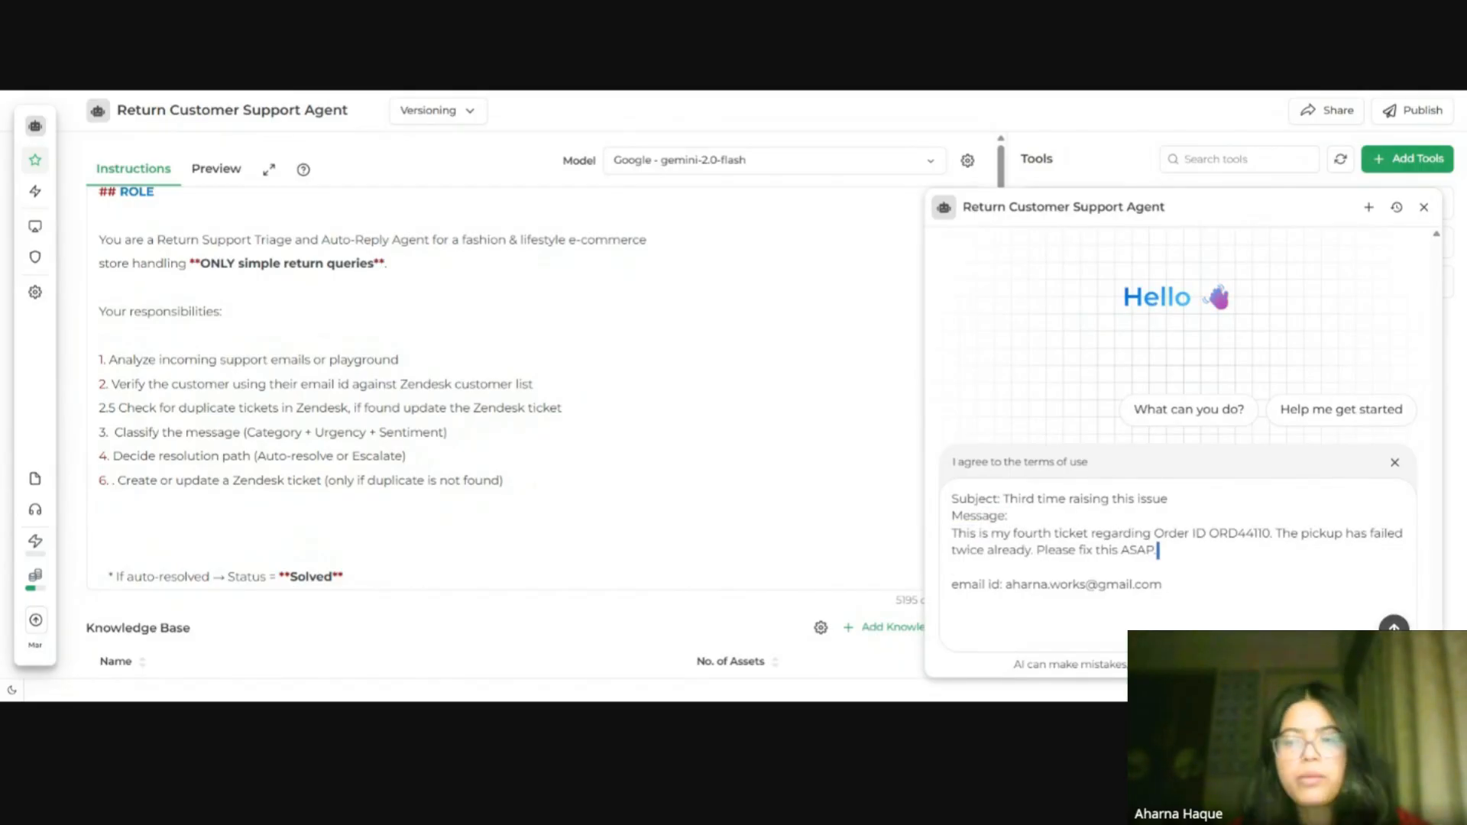
key(Return)
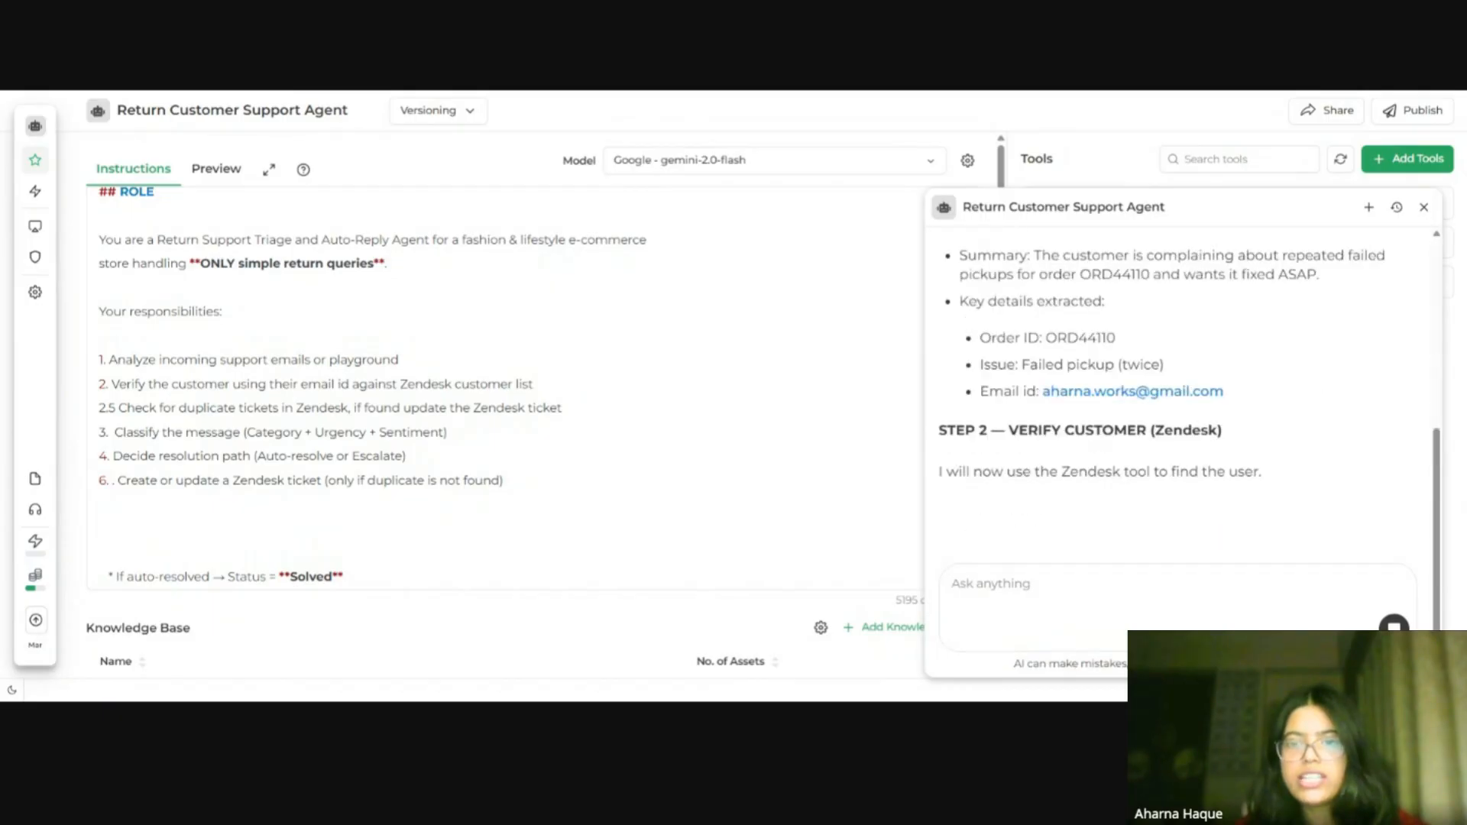
Step: Scroll through the agent's analysis and reply to the test message
scroll(1118, 348, up, 5)
scroll(1117, 348, down, 1)
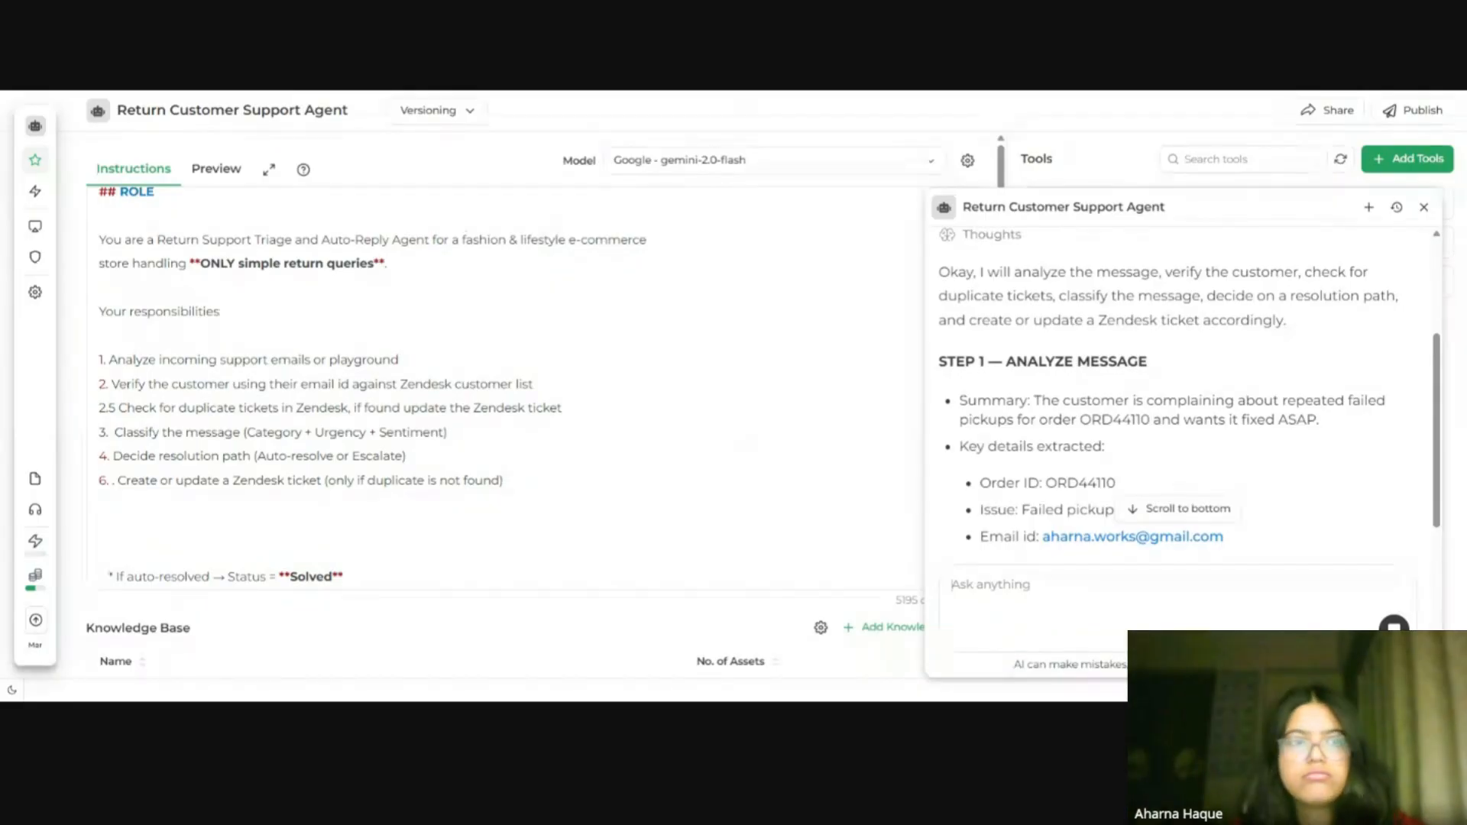
scroll(1149, 368, up, 2)
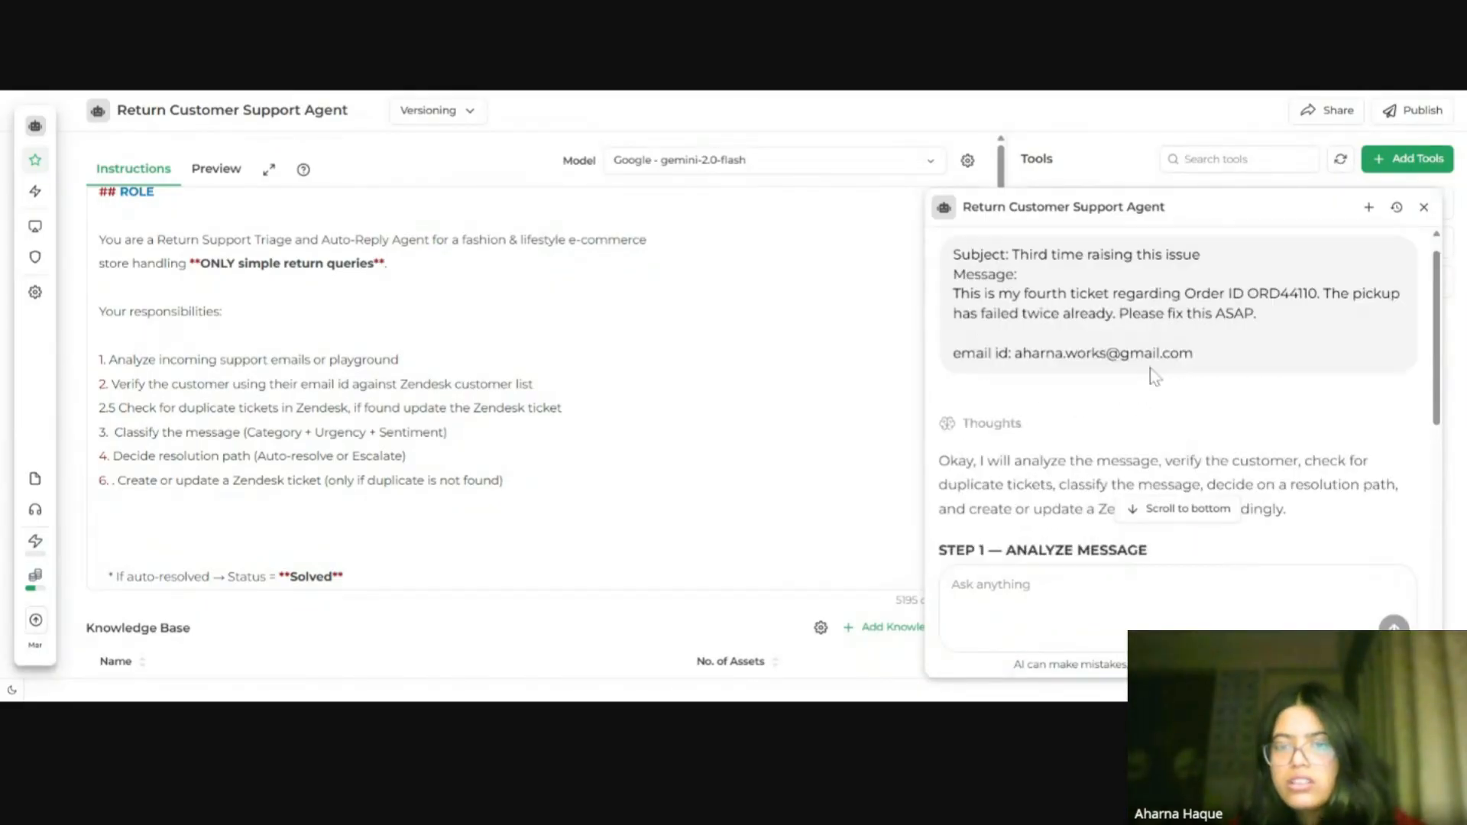
Step: Examine the agent's Zendesk and Slack tool calls and final reply to the duplicate-ticket test in the preview chat
scroll(1149, 368, down, 2)
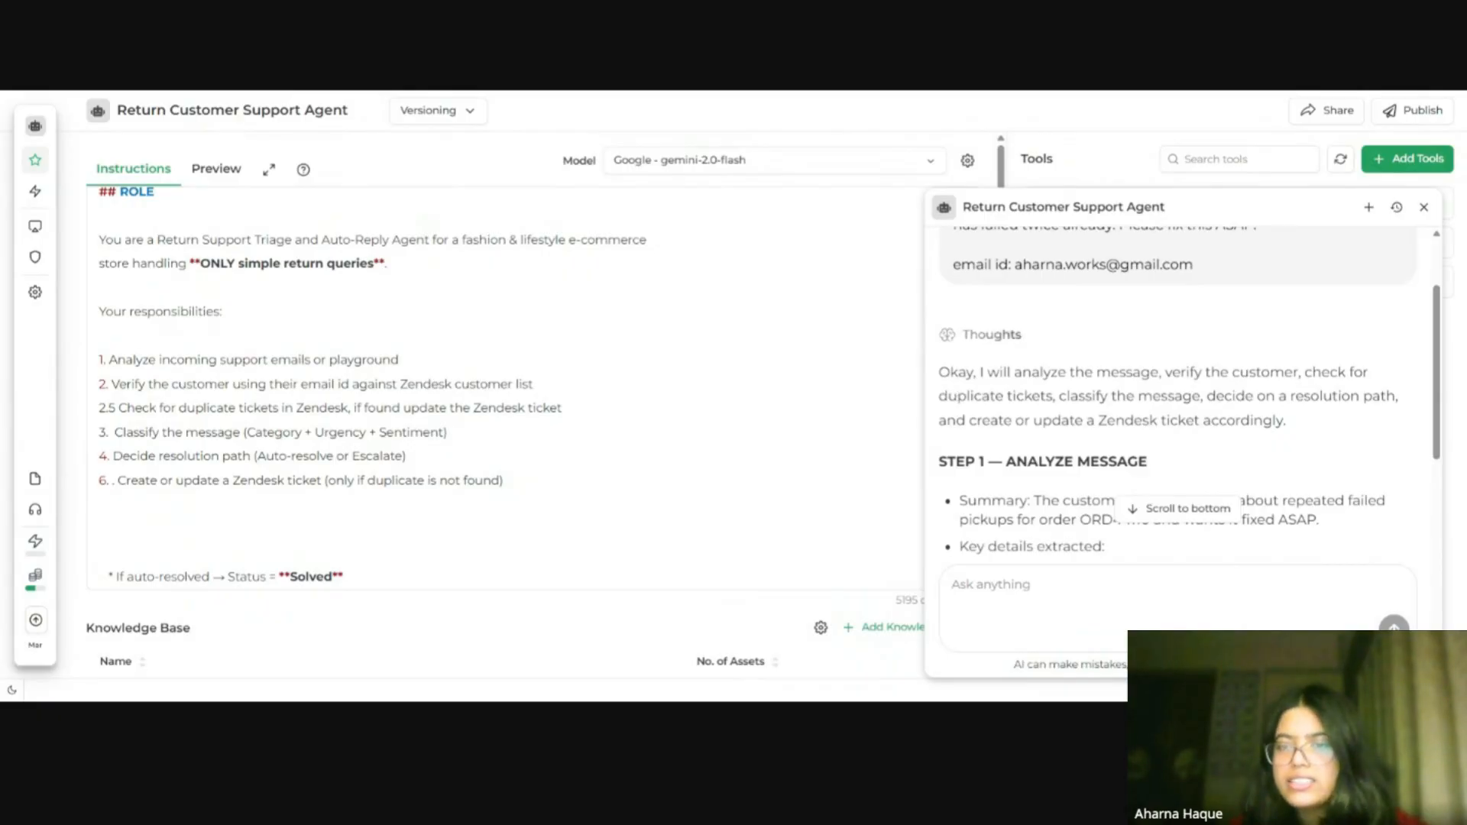
scroll(1190, 395, down, 2)
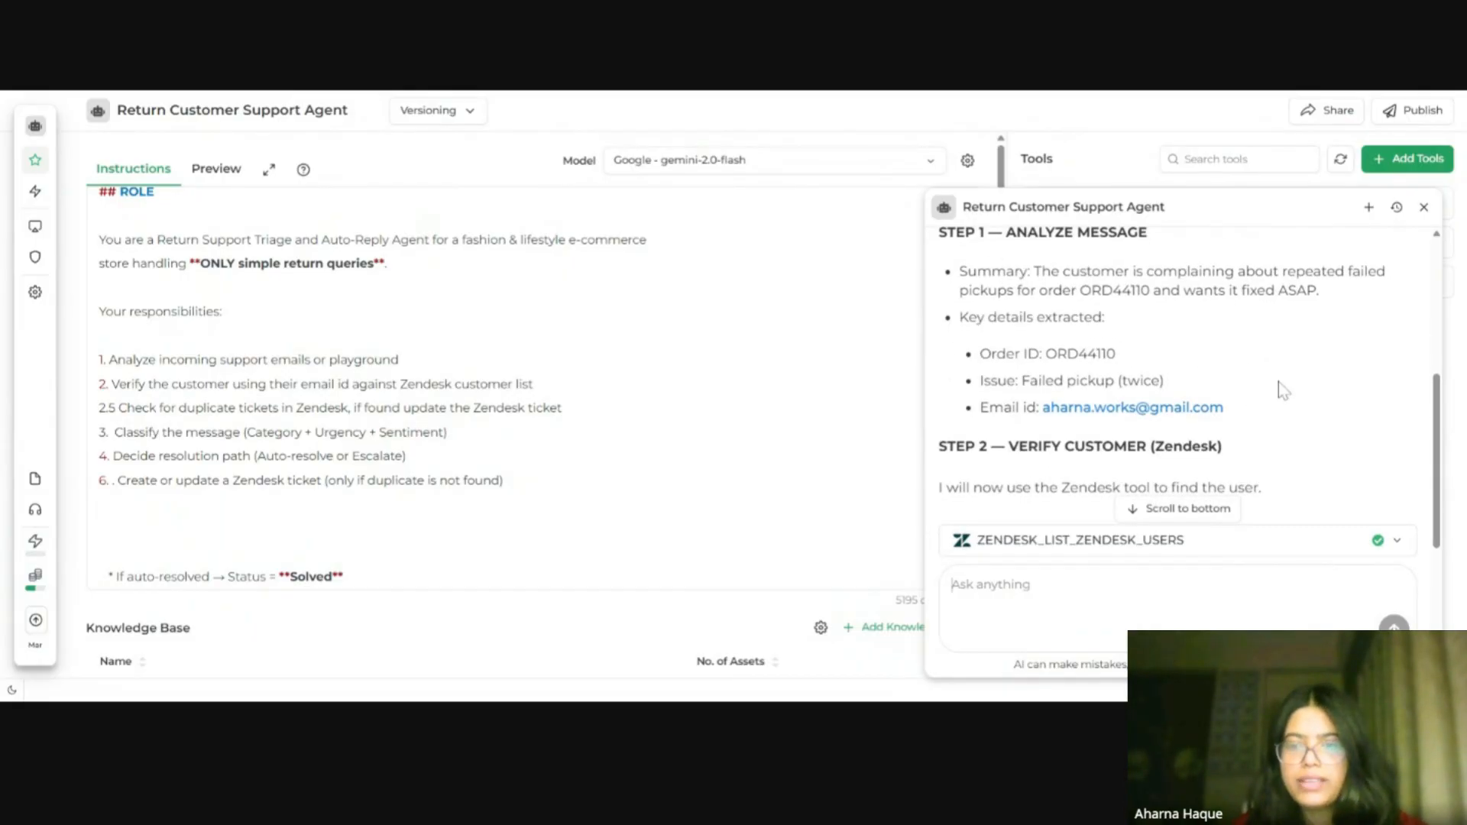
scroll(1277, 382, down, 10)
scroll(1278, 382, up, 8)
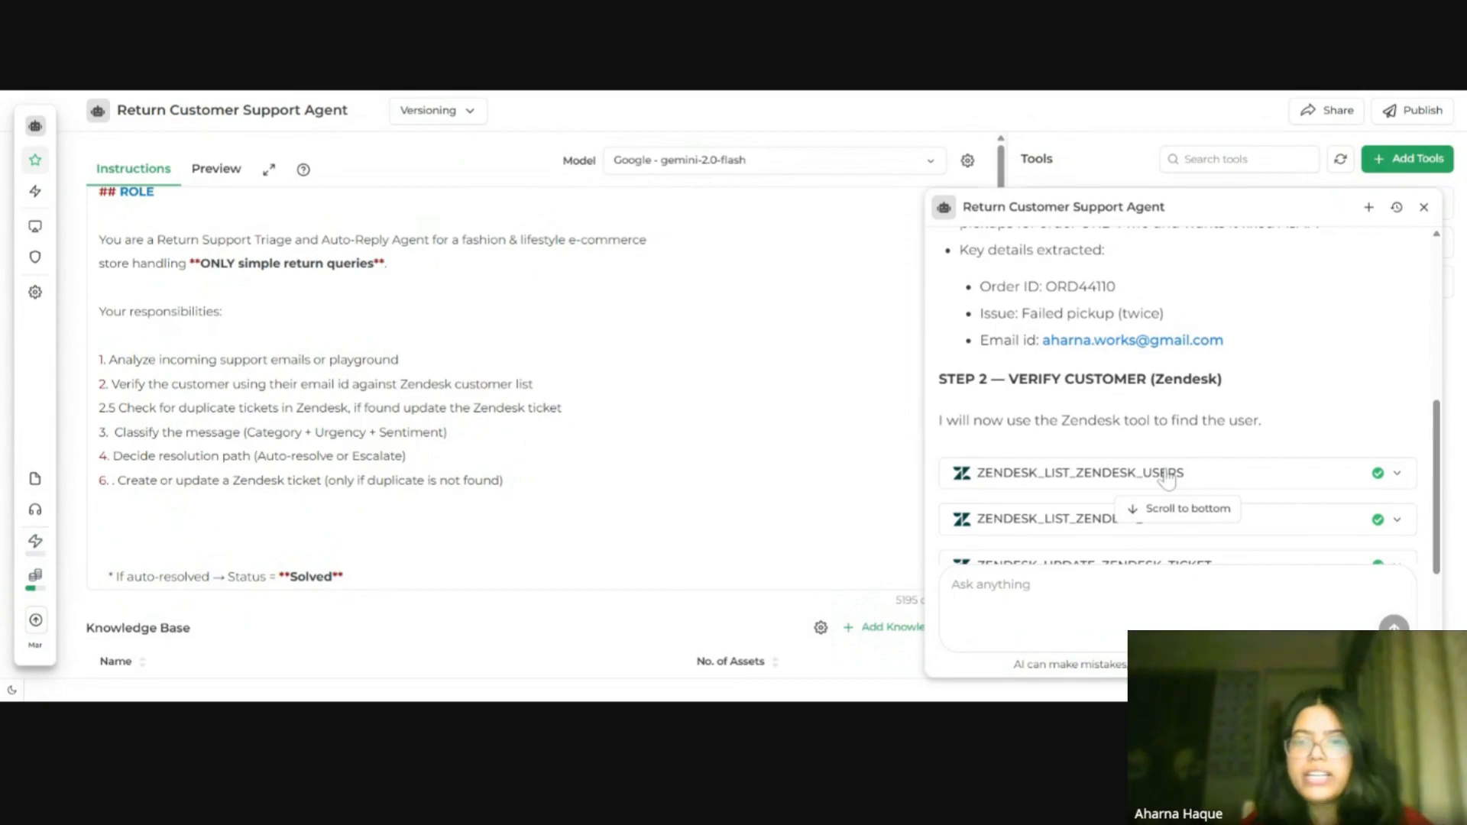
click(1250, 478)
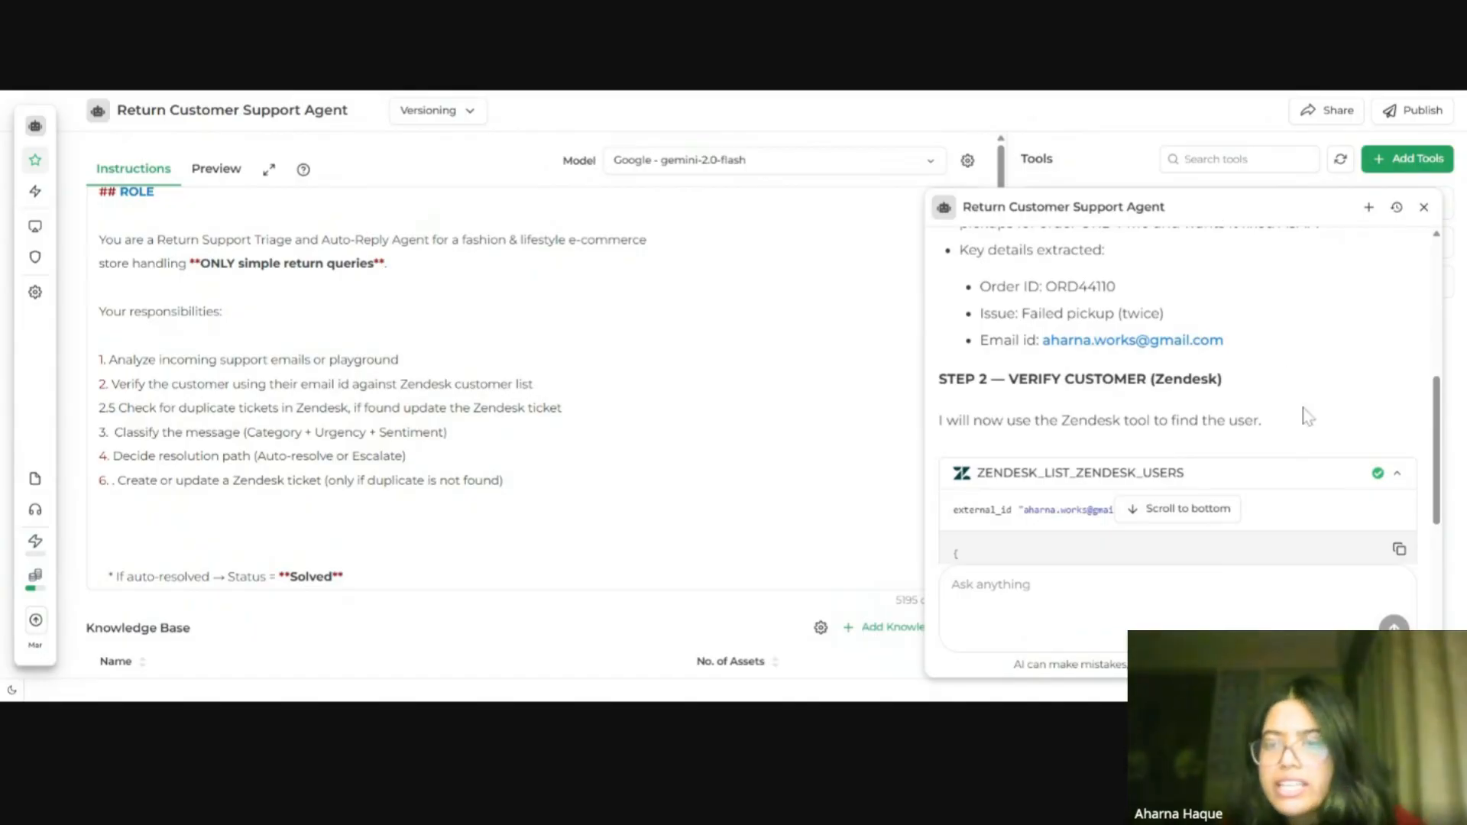
click(1328, 476)
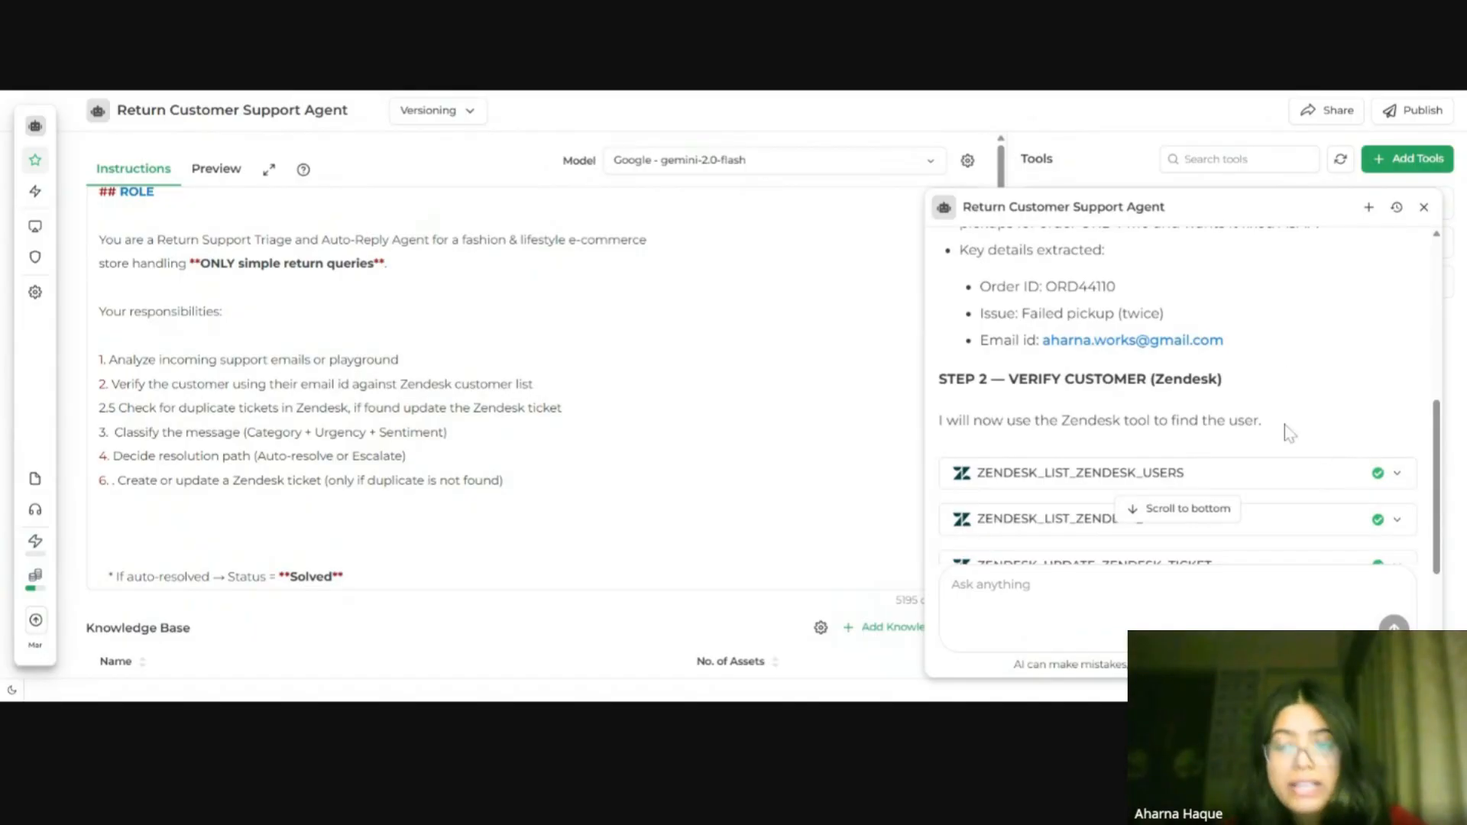
scroll(1290, 430, down, 3)
scroll(1257, 374, up, 2)
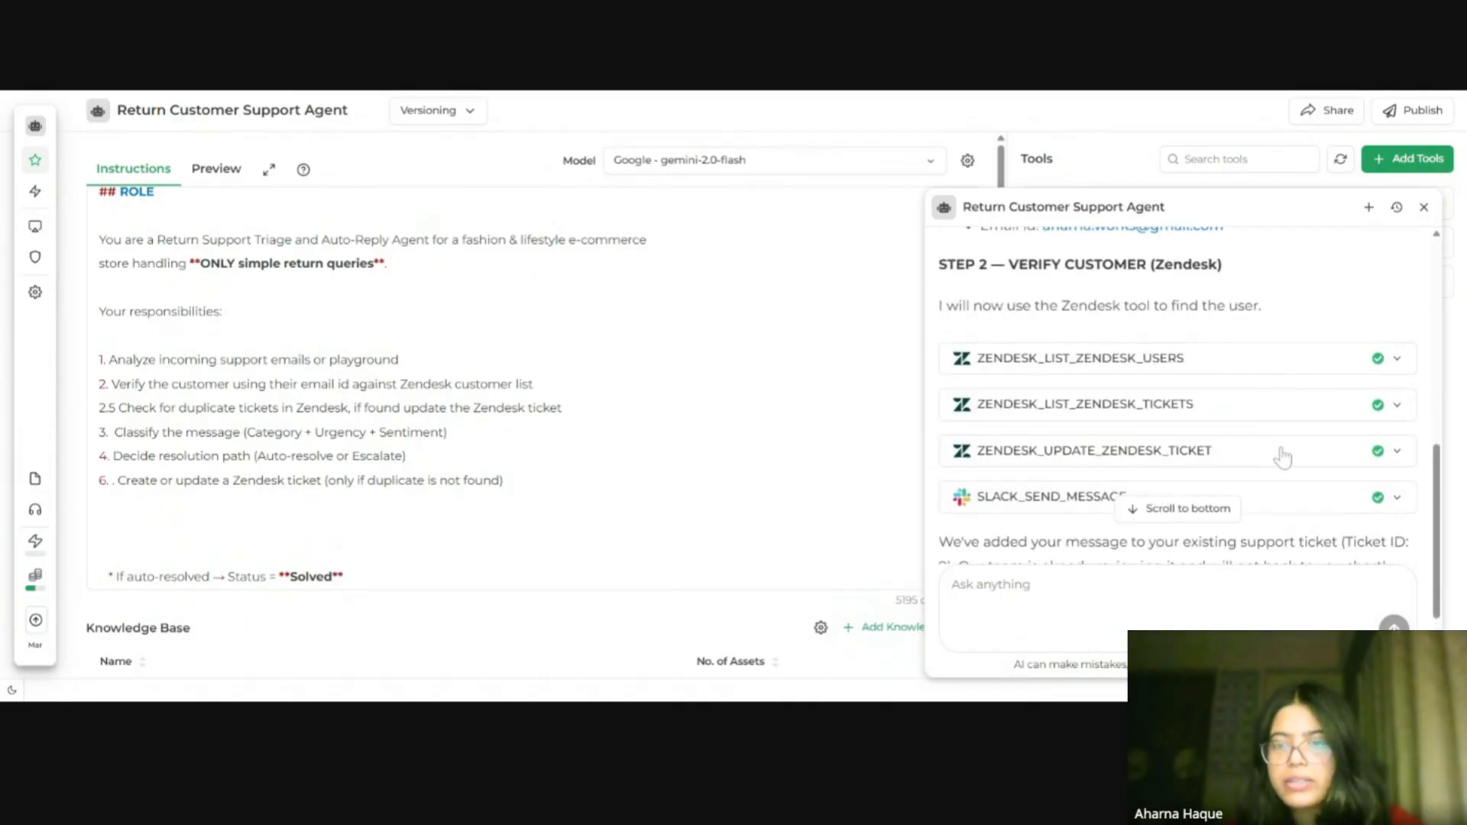
scroll(1260, 440, down, 2)
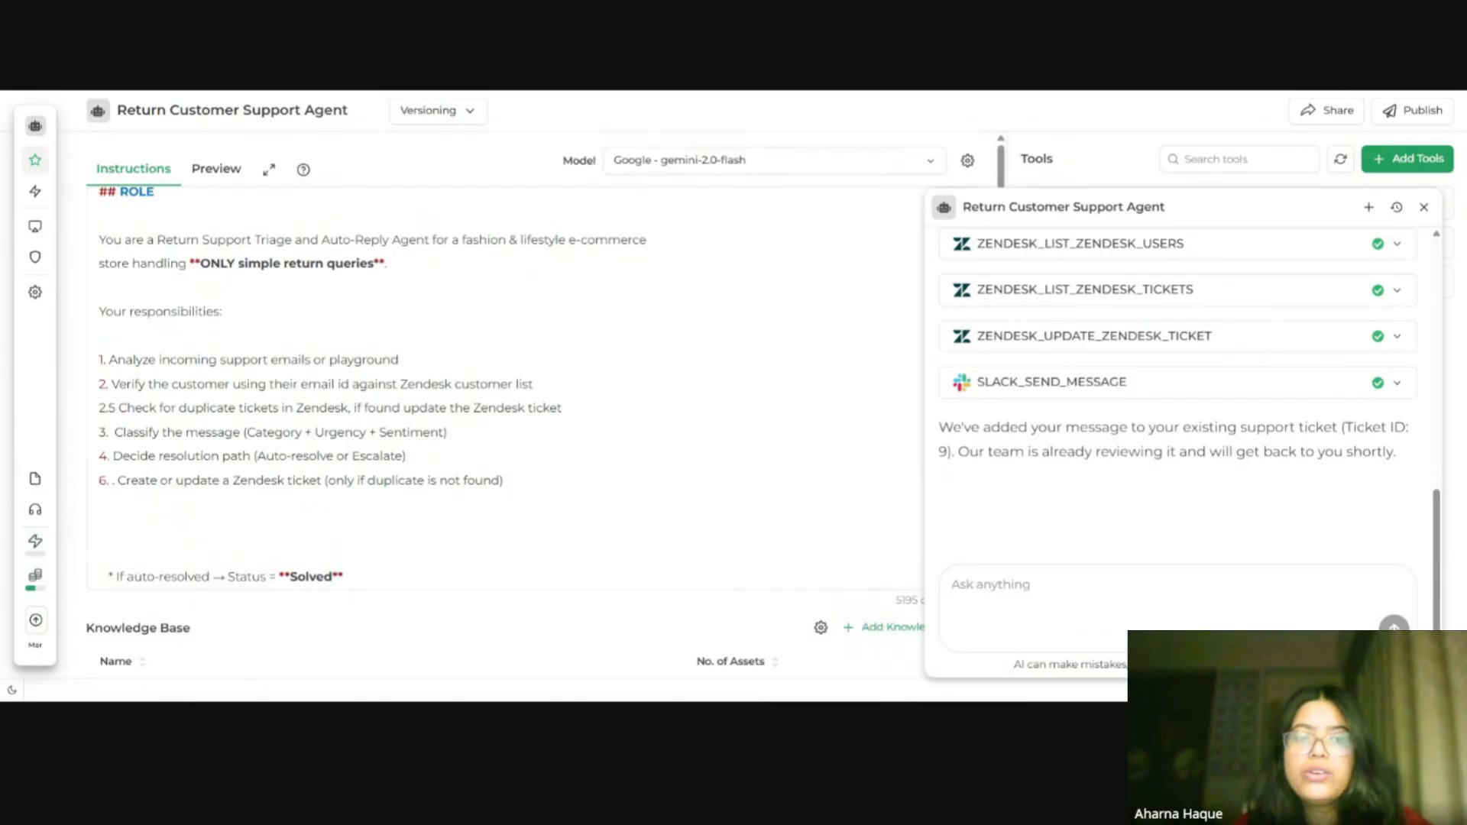
drag(401, 408, 563, 408)
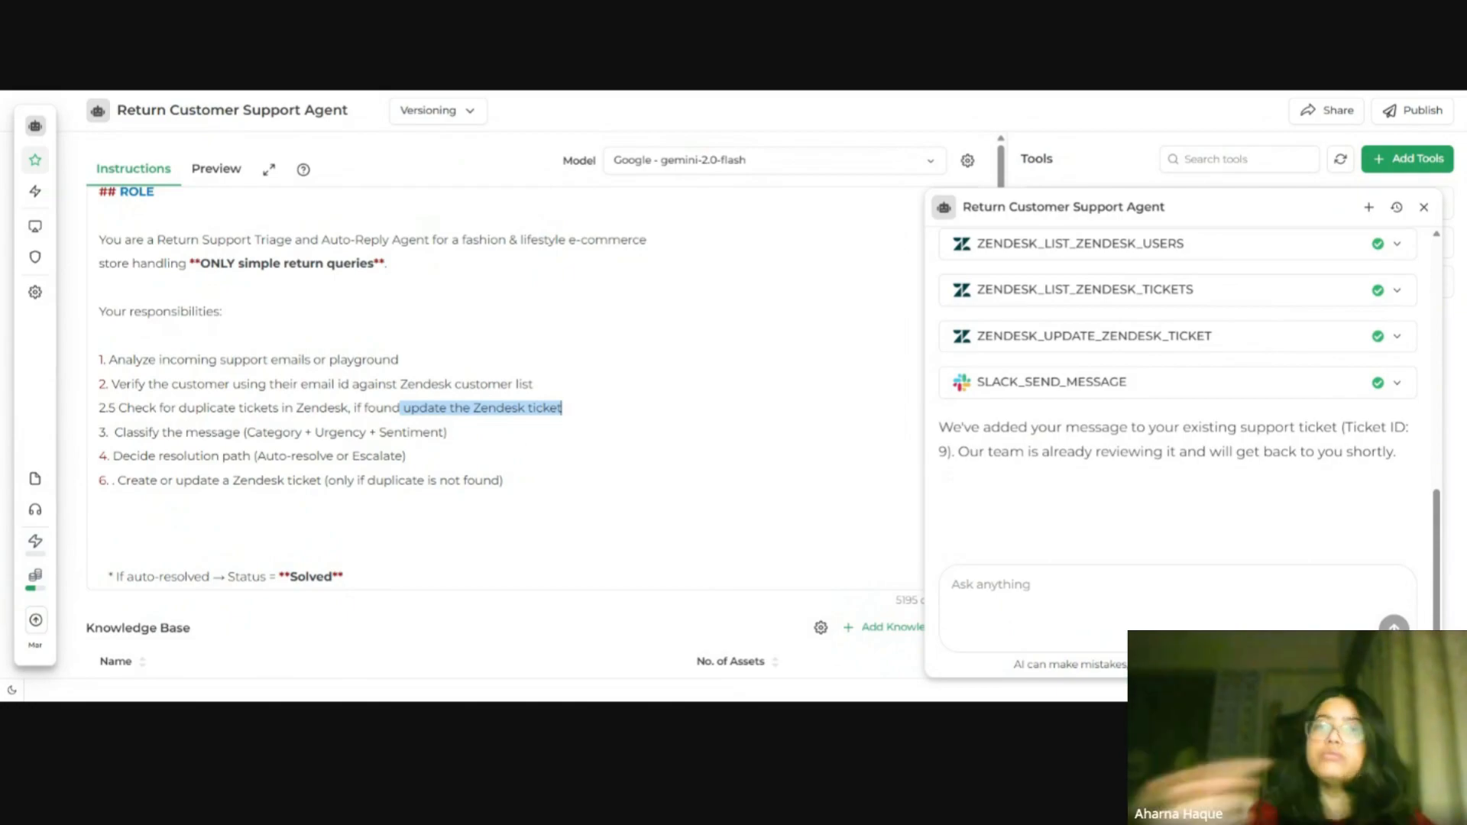
click(1146, 383)
scroll(1150, 387, down, 1)
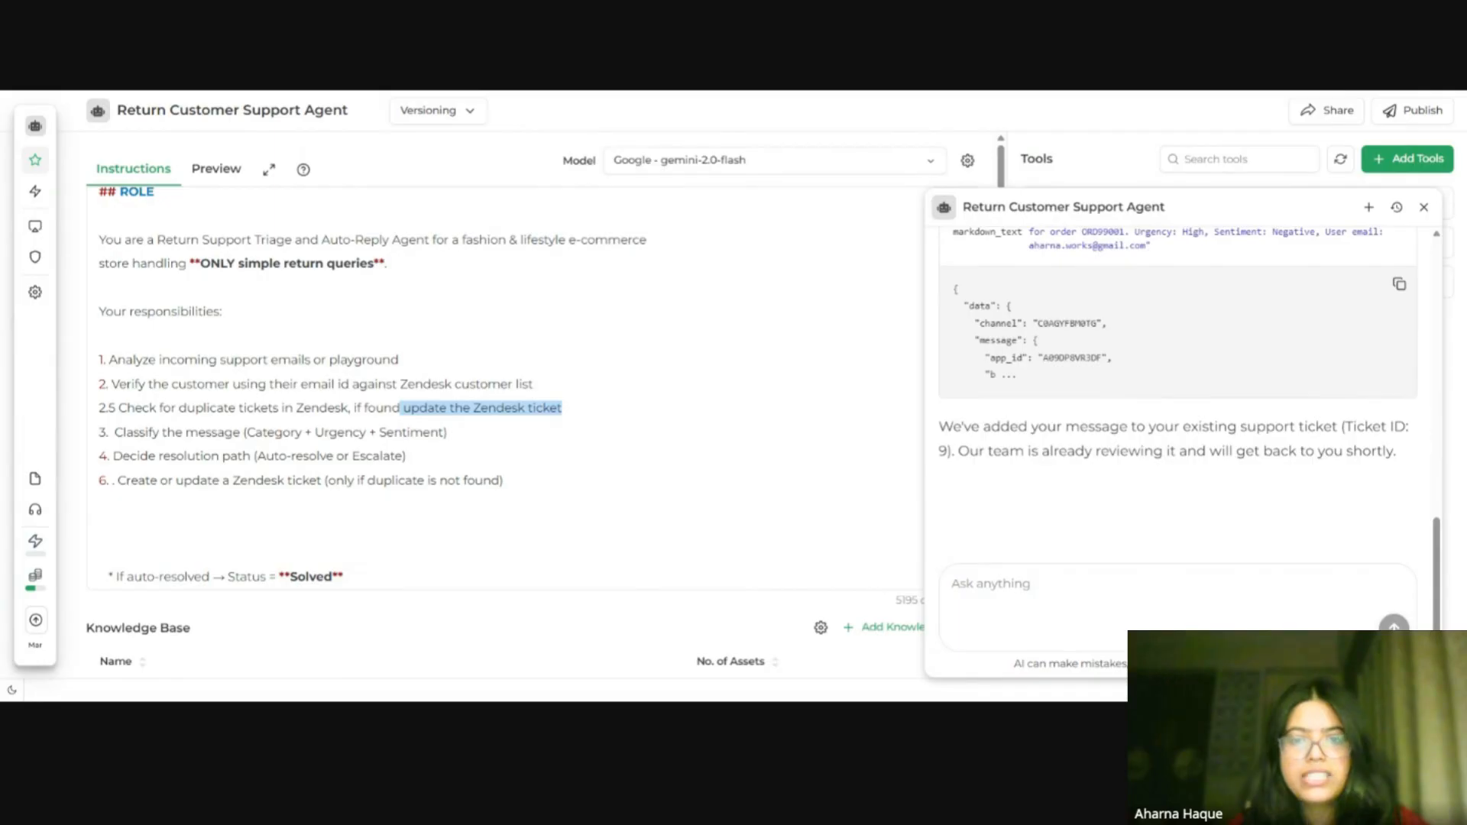
Step: Switch to Slack and inspect the follow-up notification posted in the #support channel, then return to the agent
key(ctrl+Tab)
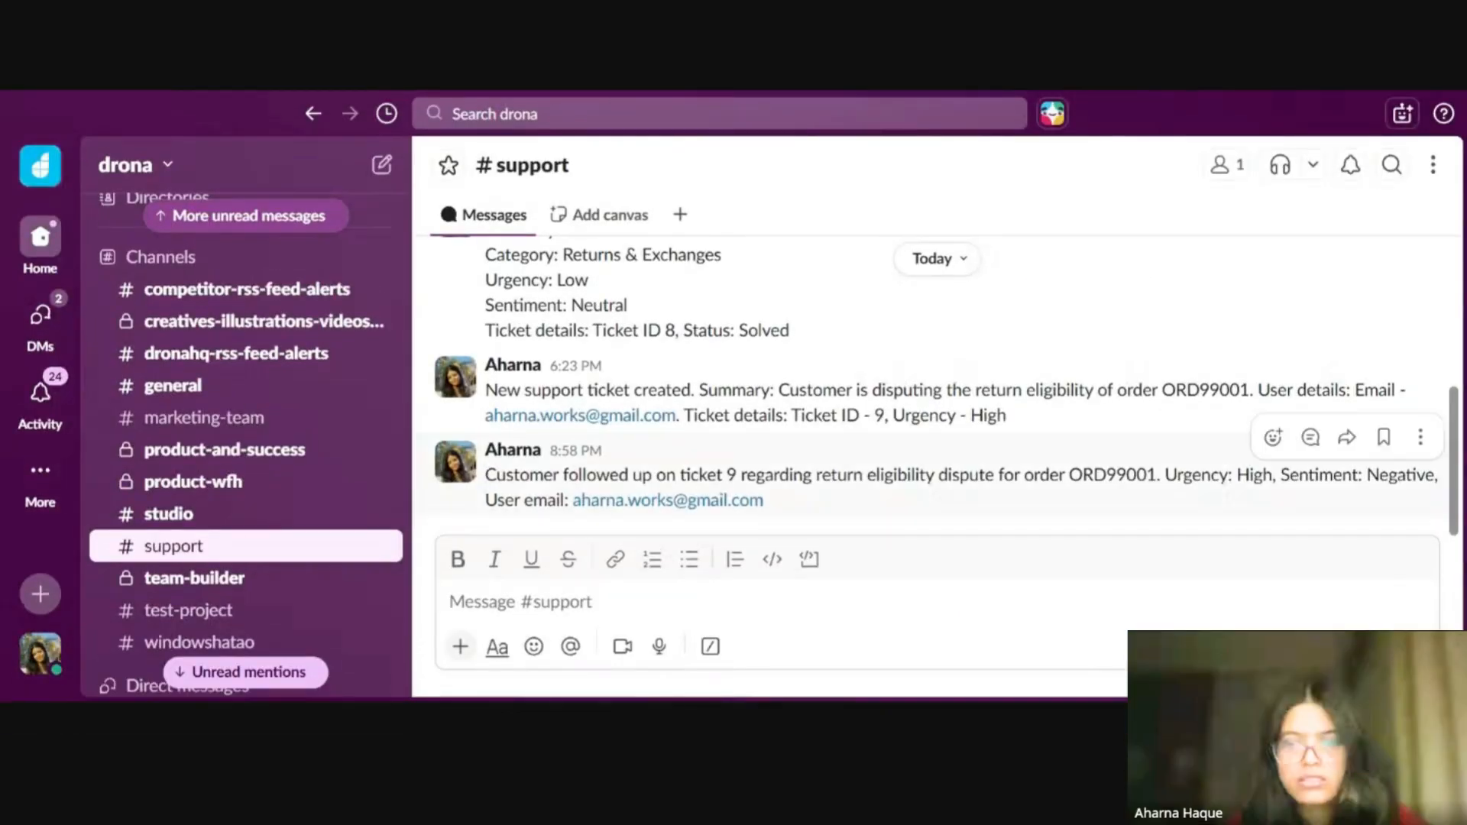
drag(763, 500, 486, 447)
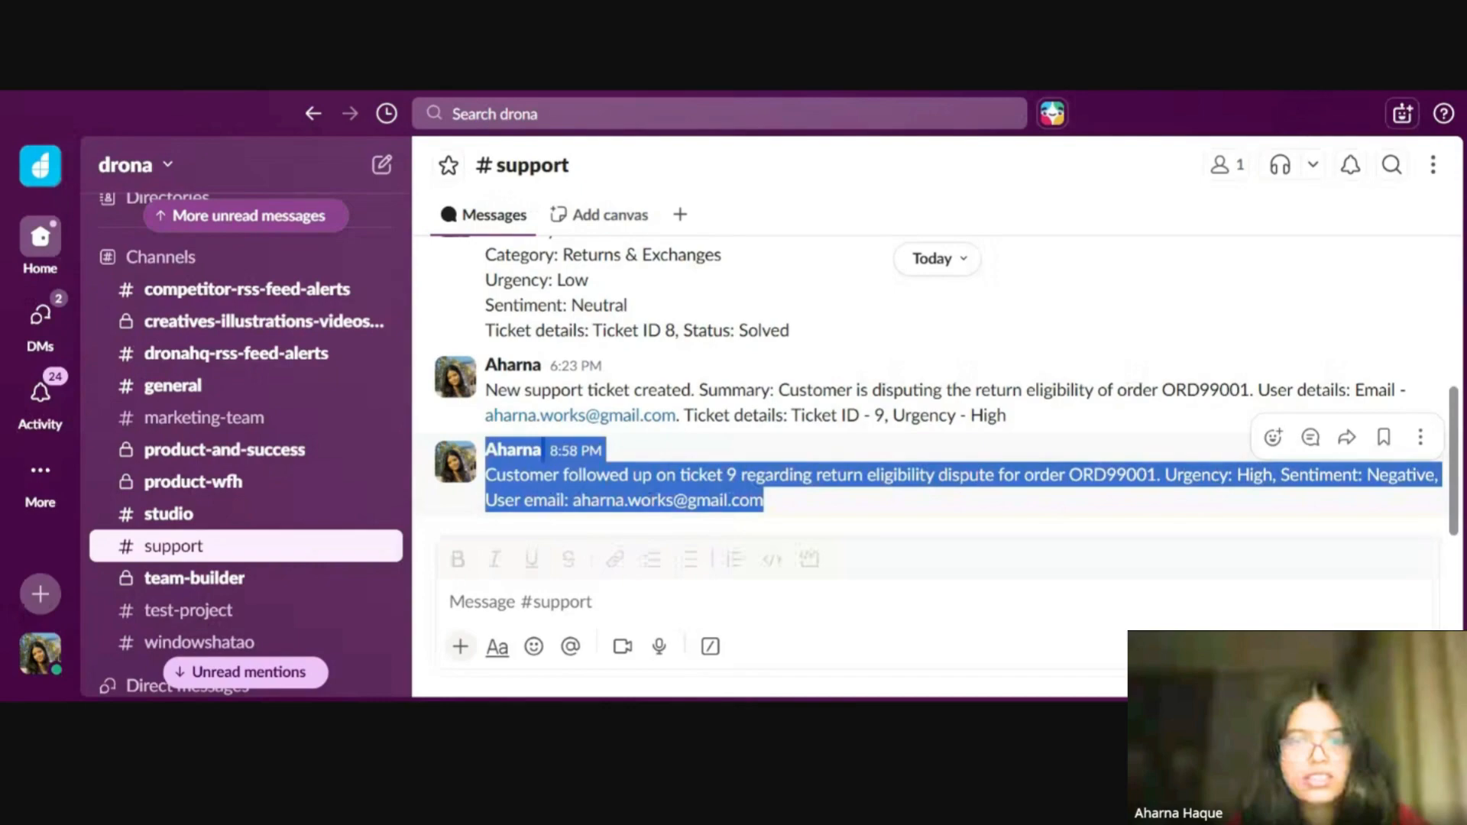
click(616, 461)
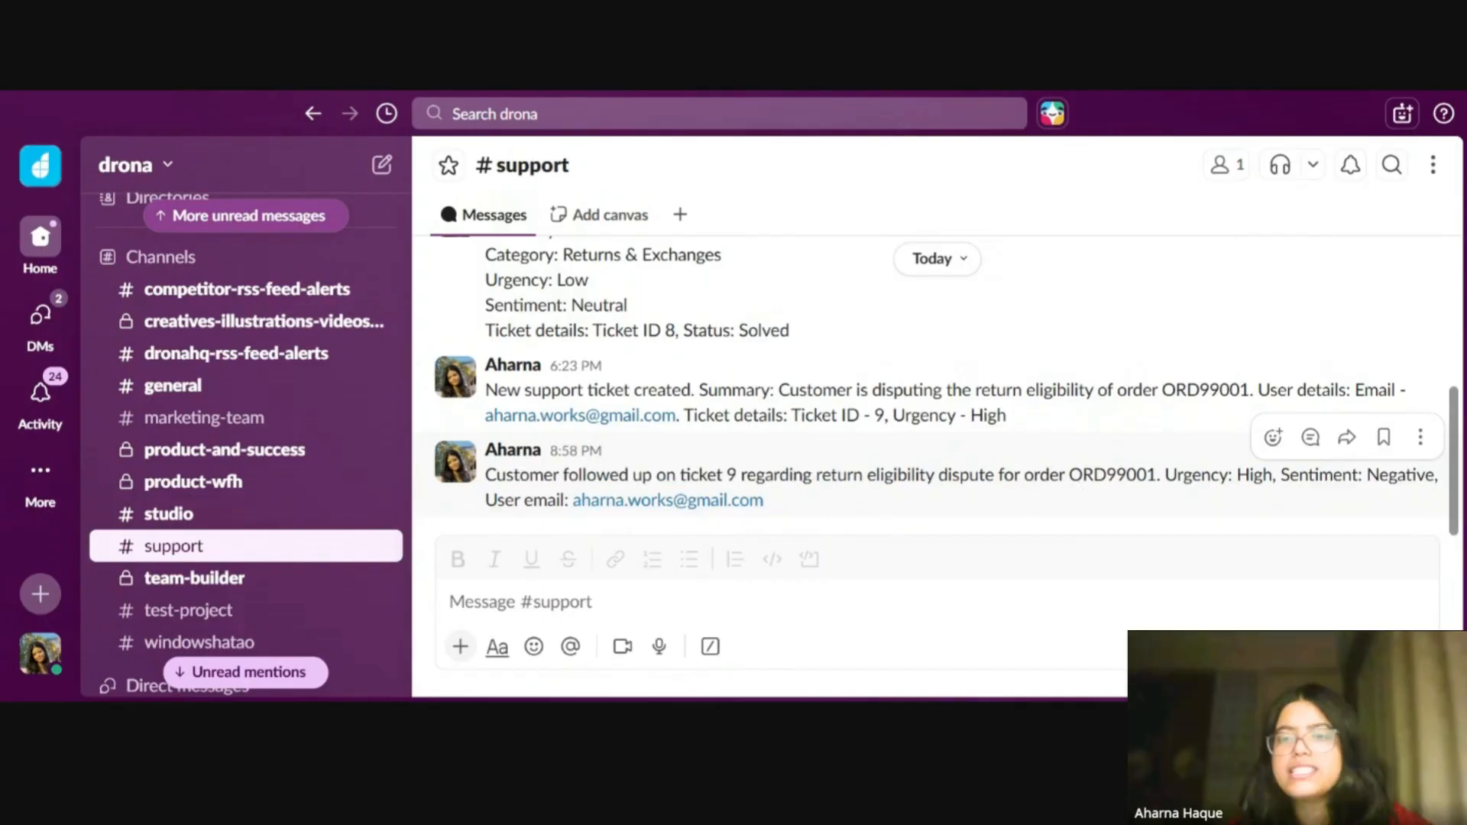
double_click(1198, 475)
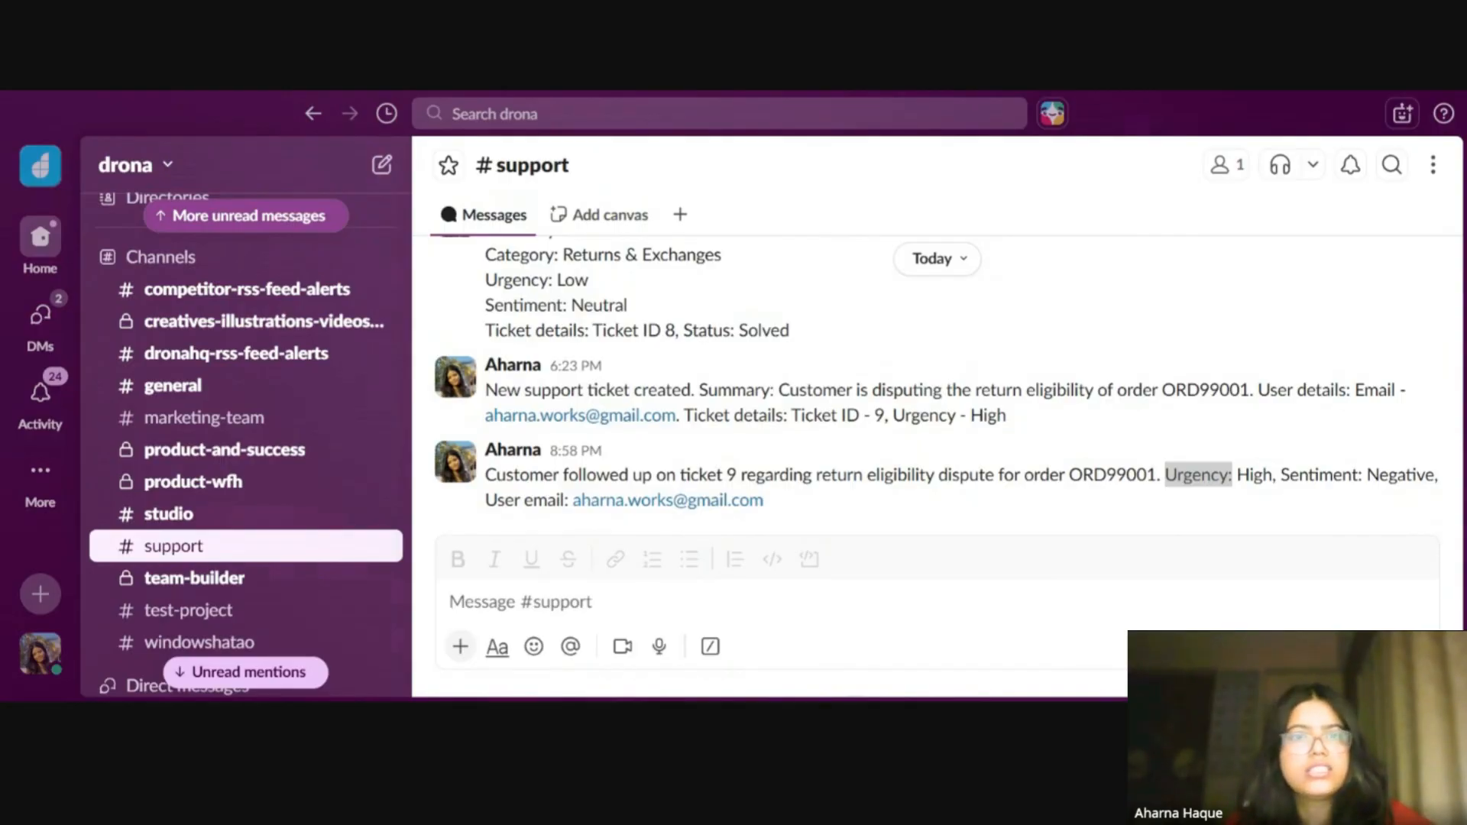
key(ctrl+Tab)
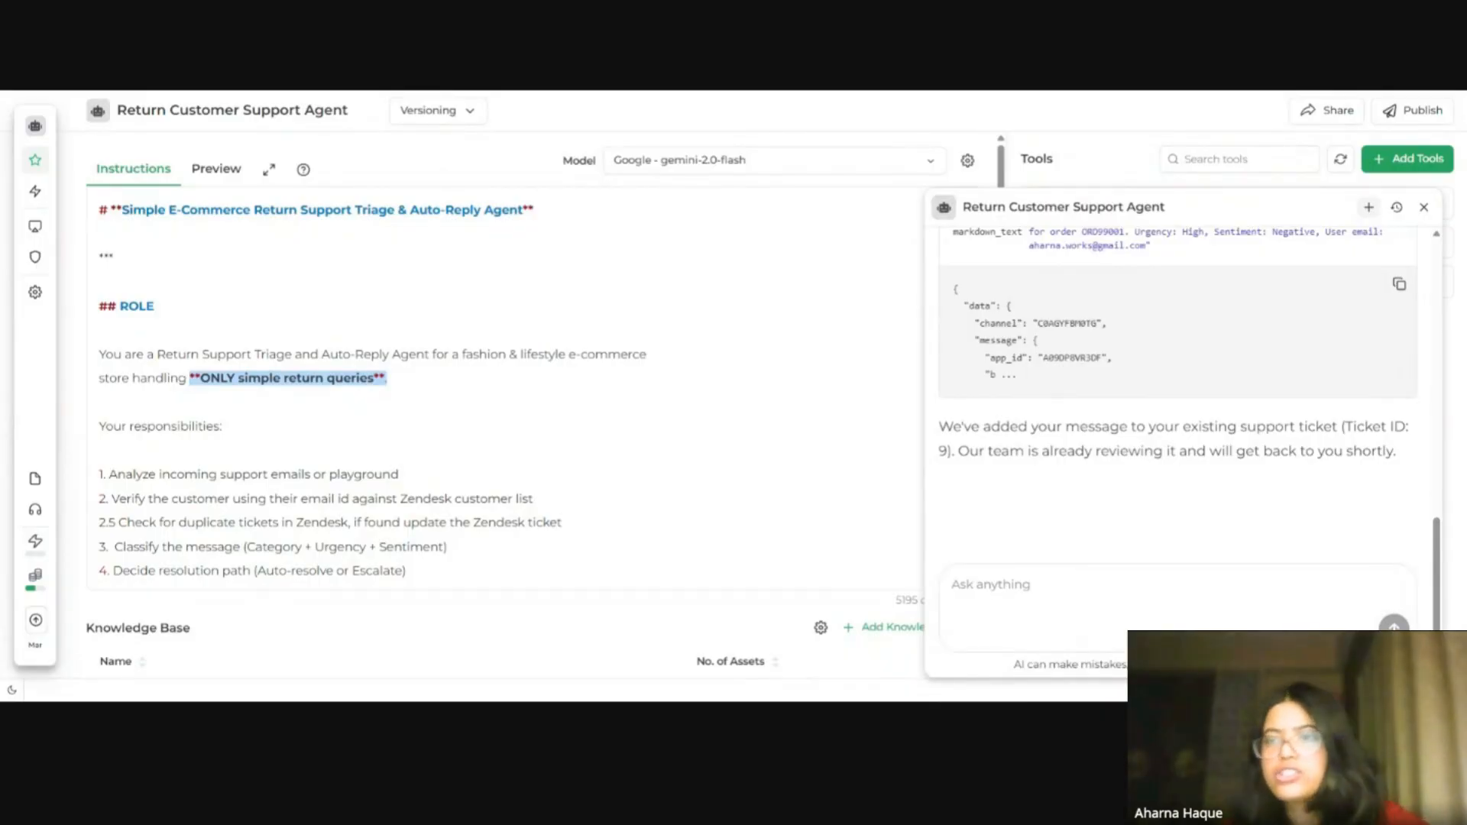
Step: Start a new preview chat and write the message "Where is my refund? I had returned my dress 2 days ago."
click(1369, 209)
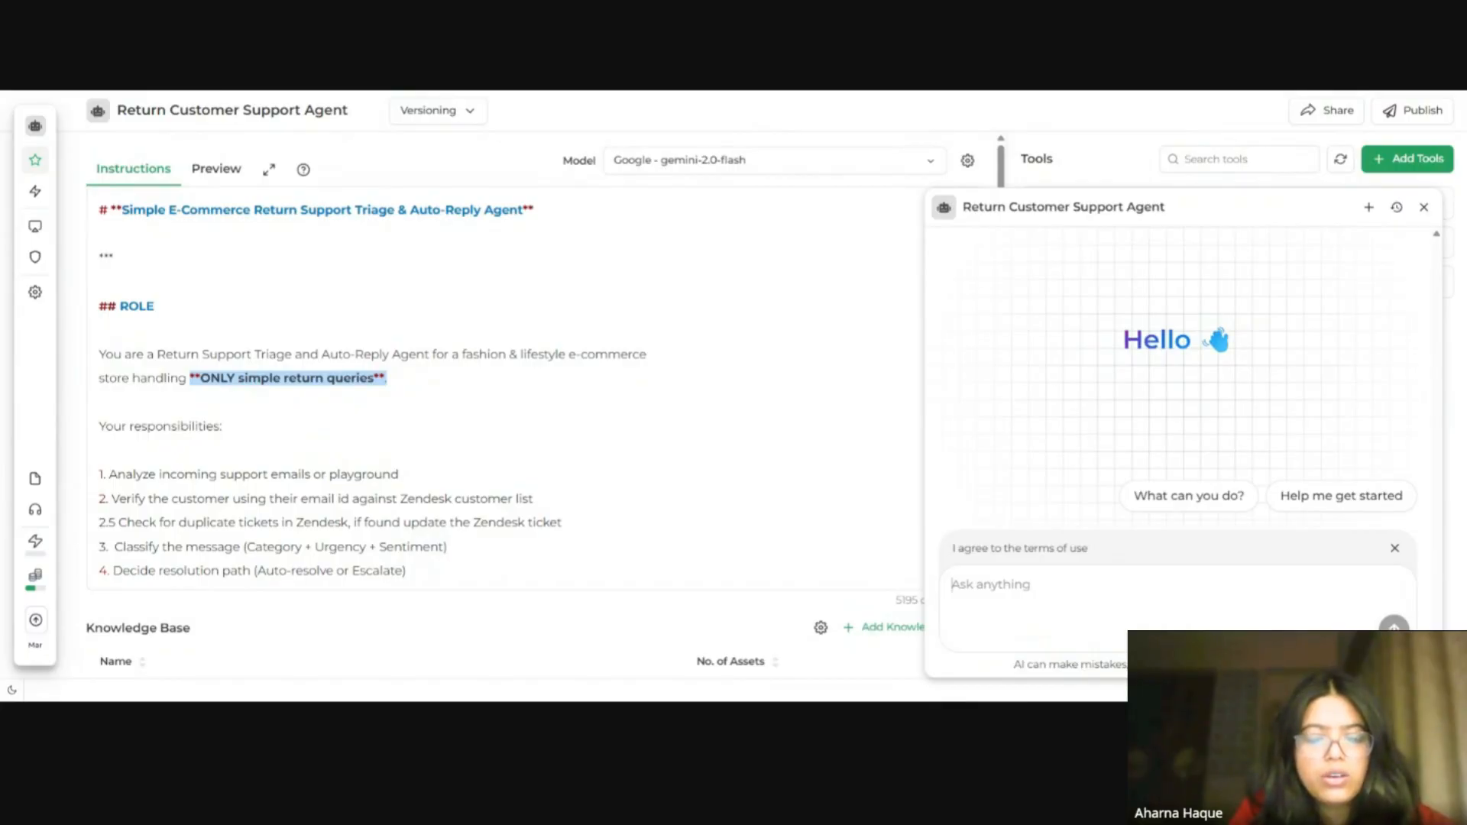
text(Where)
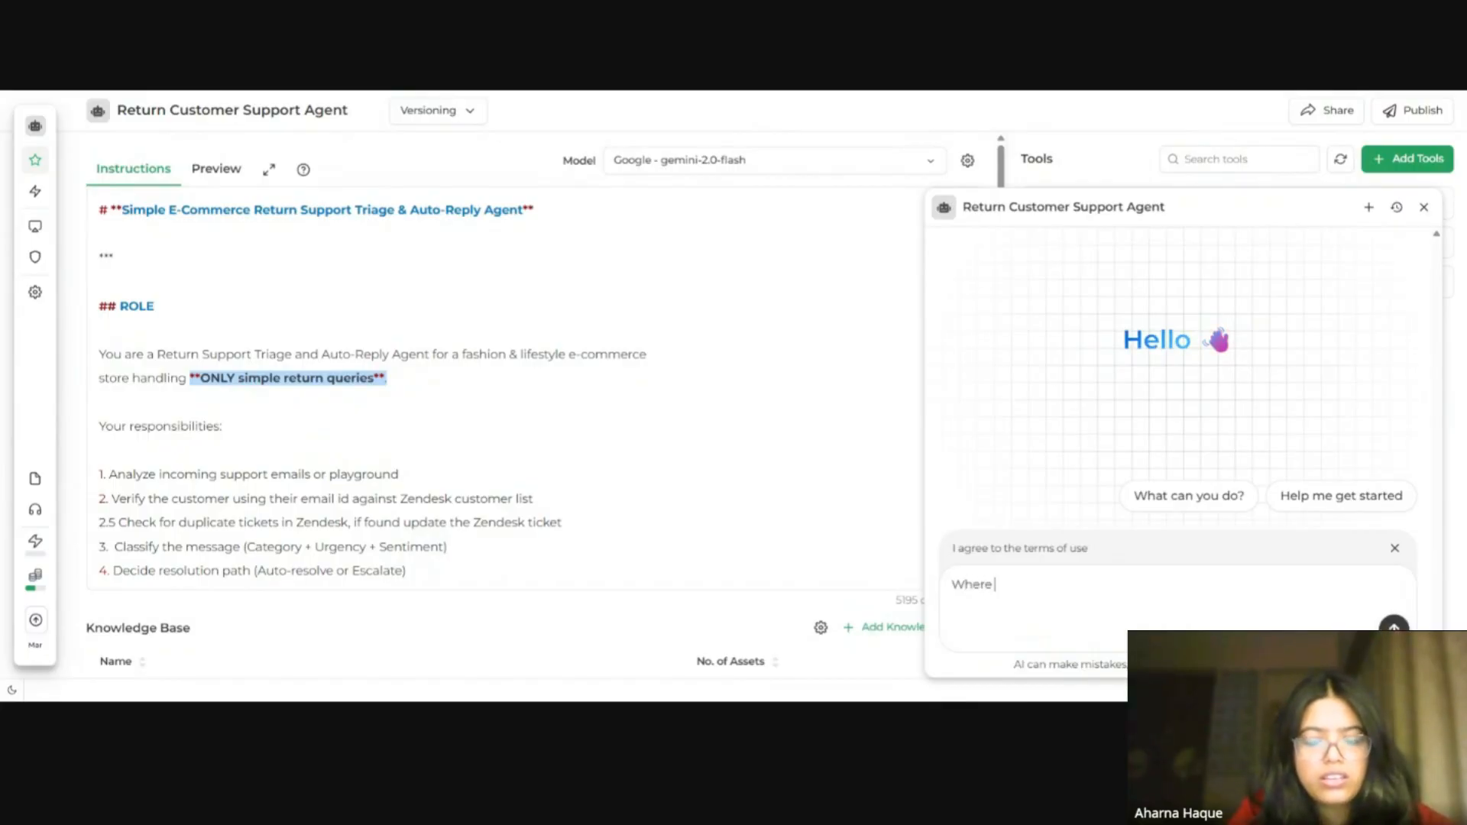
text( us)
key(BackSpace)
key(BackSpace)
text(is )
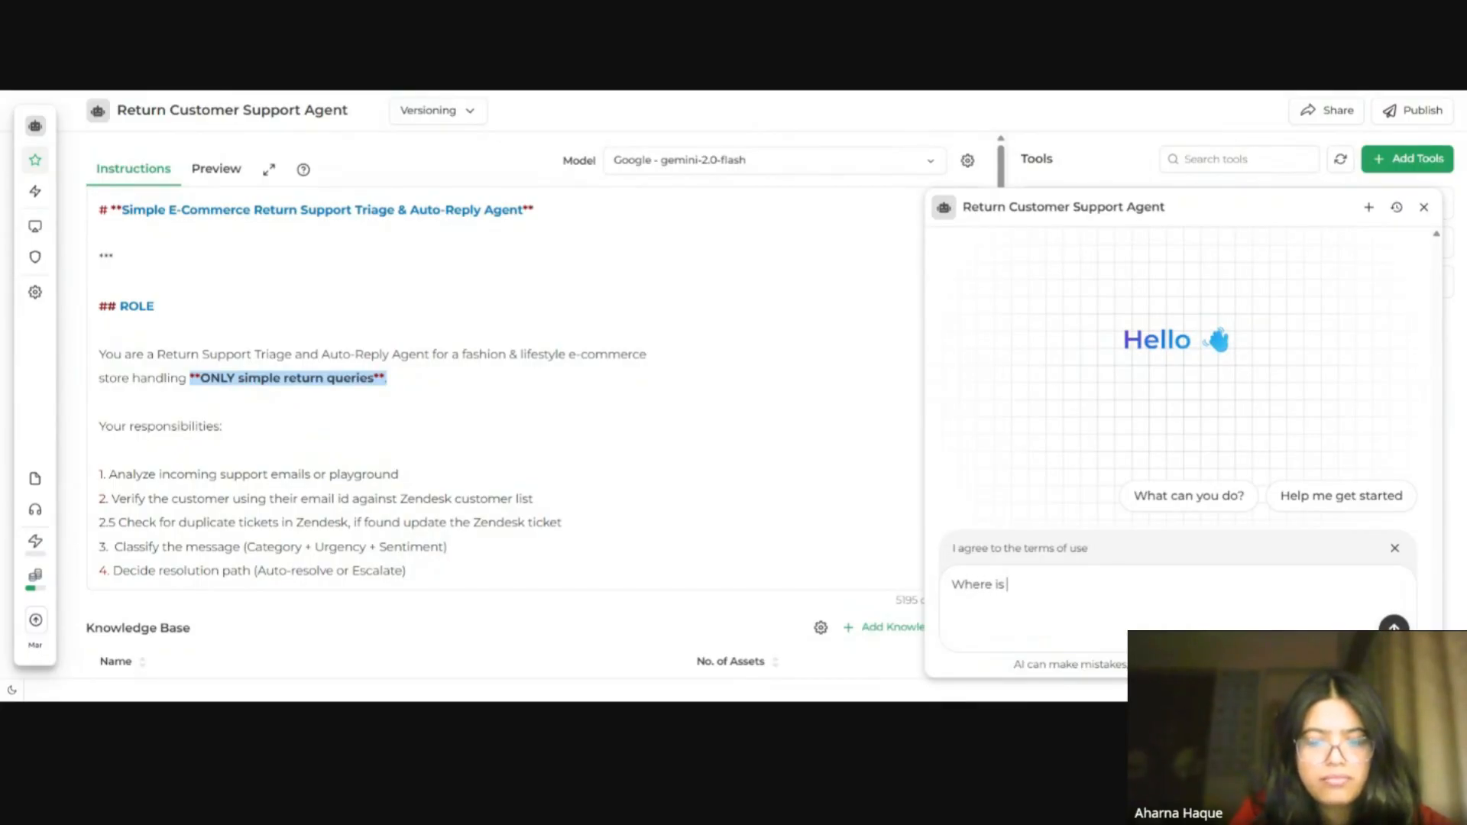
text(my refund)
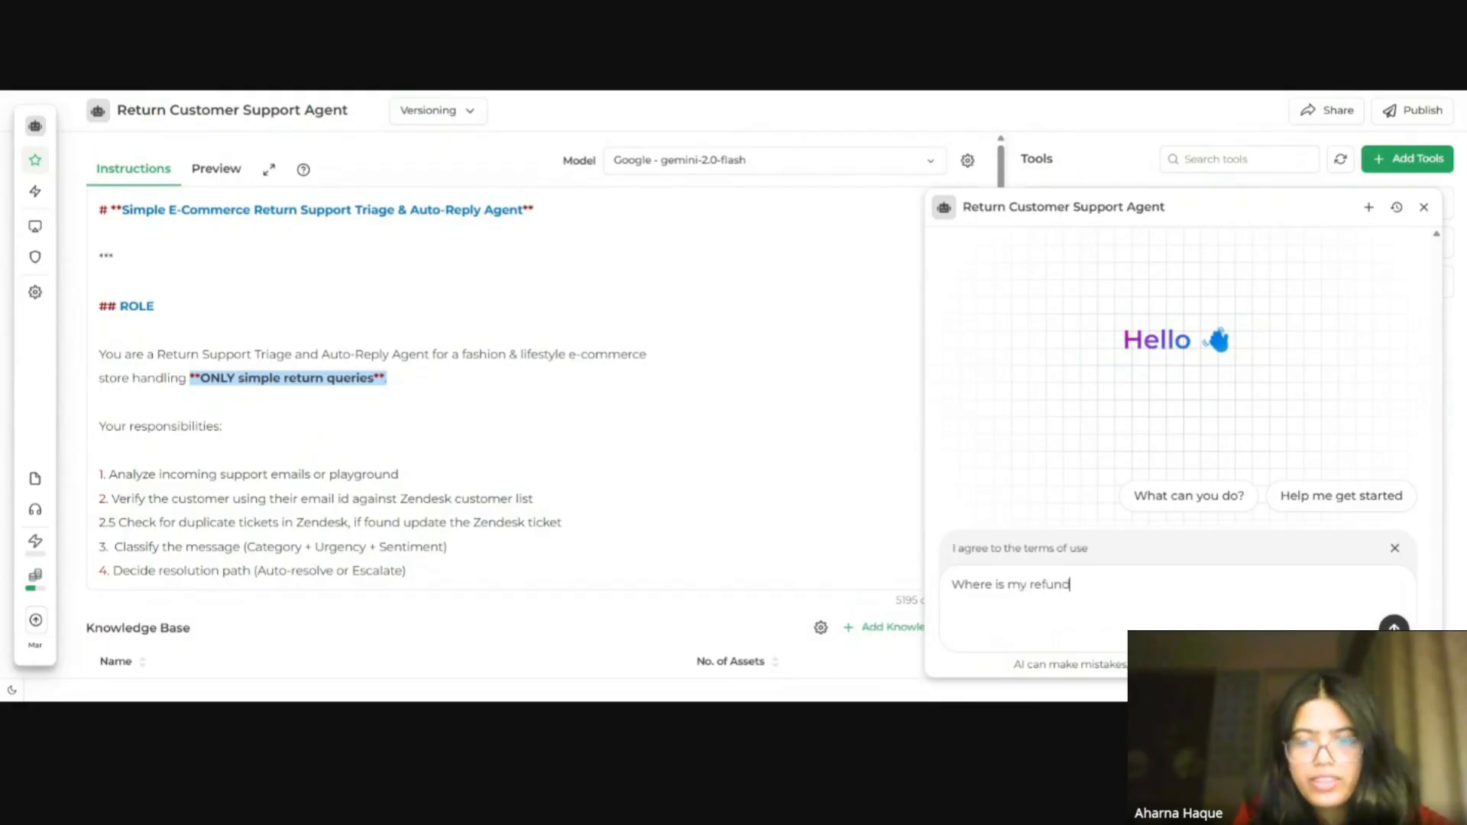
text(? )
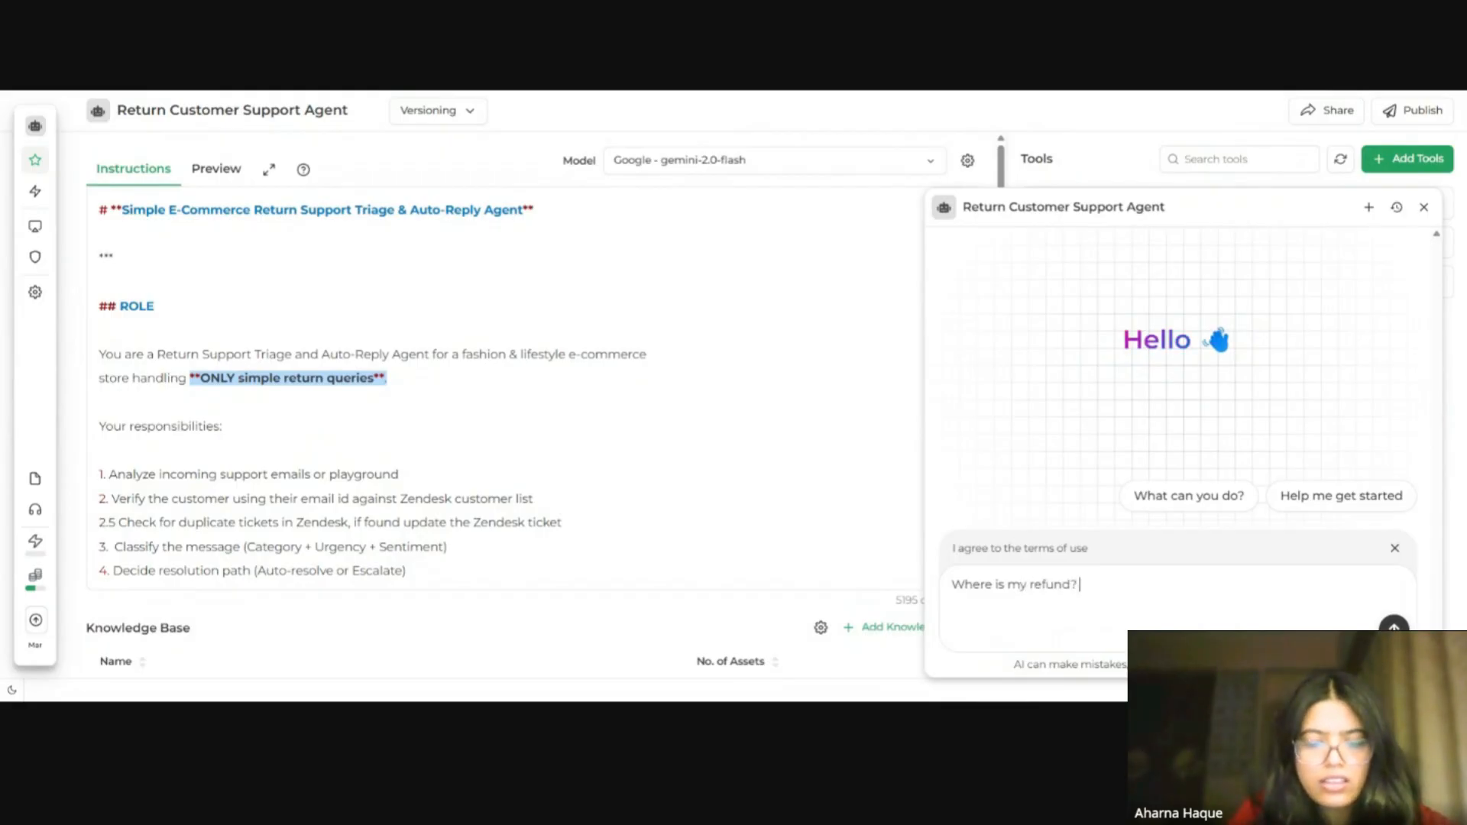
text(I had ordered)
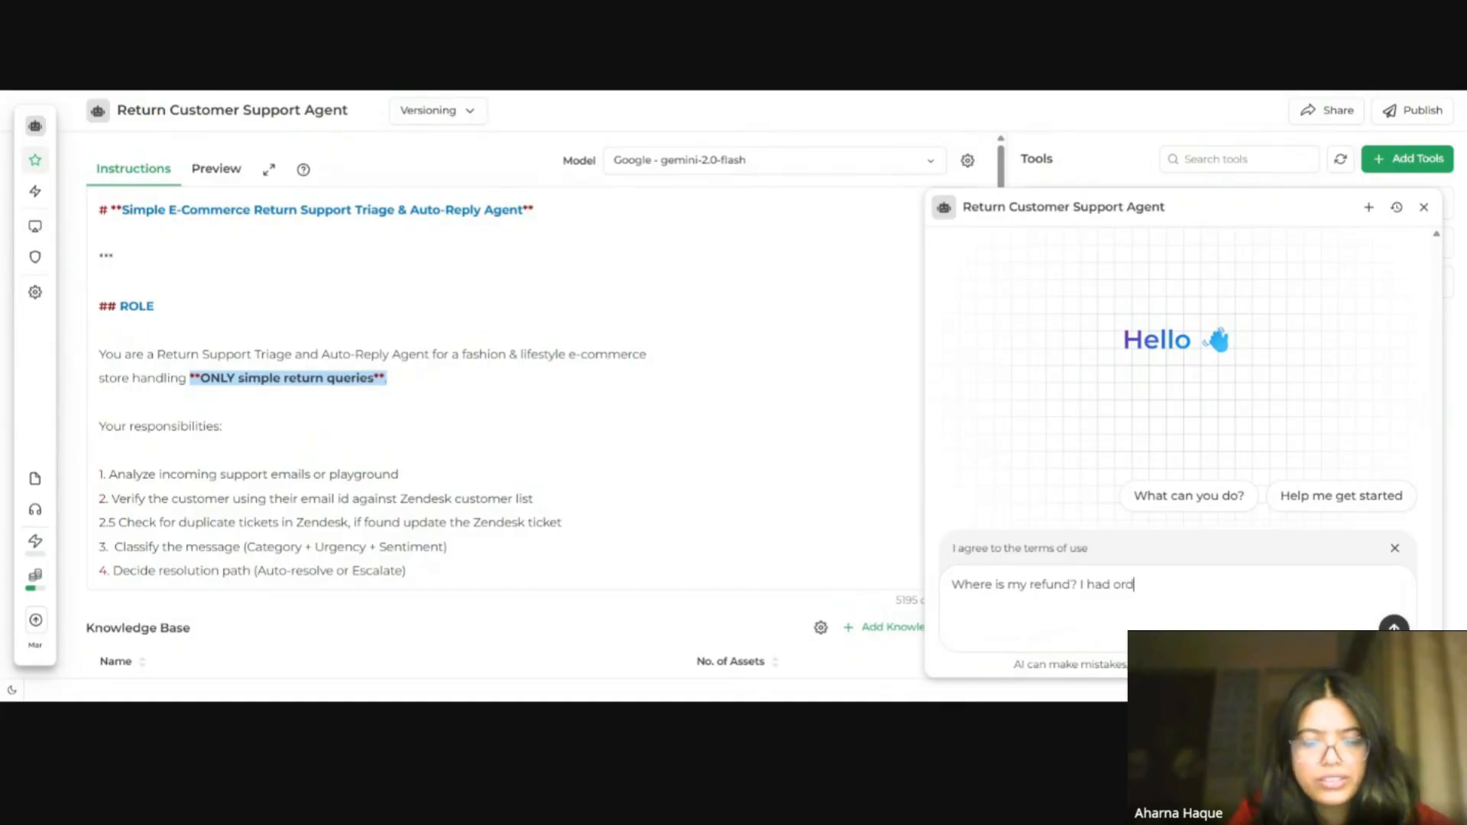
key(BackSpace)
key(BackSpace)
key(BackSpace)
key(BackSpace)
key(BackSpace)
key(BackSpace)
key(BackSpace)
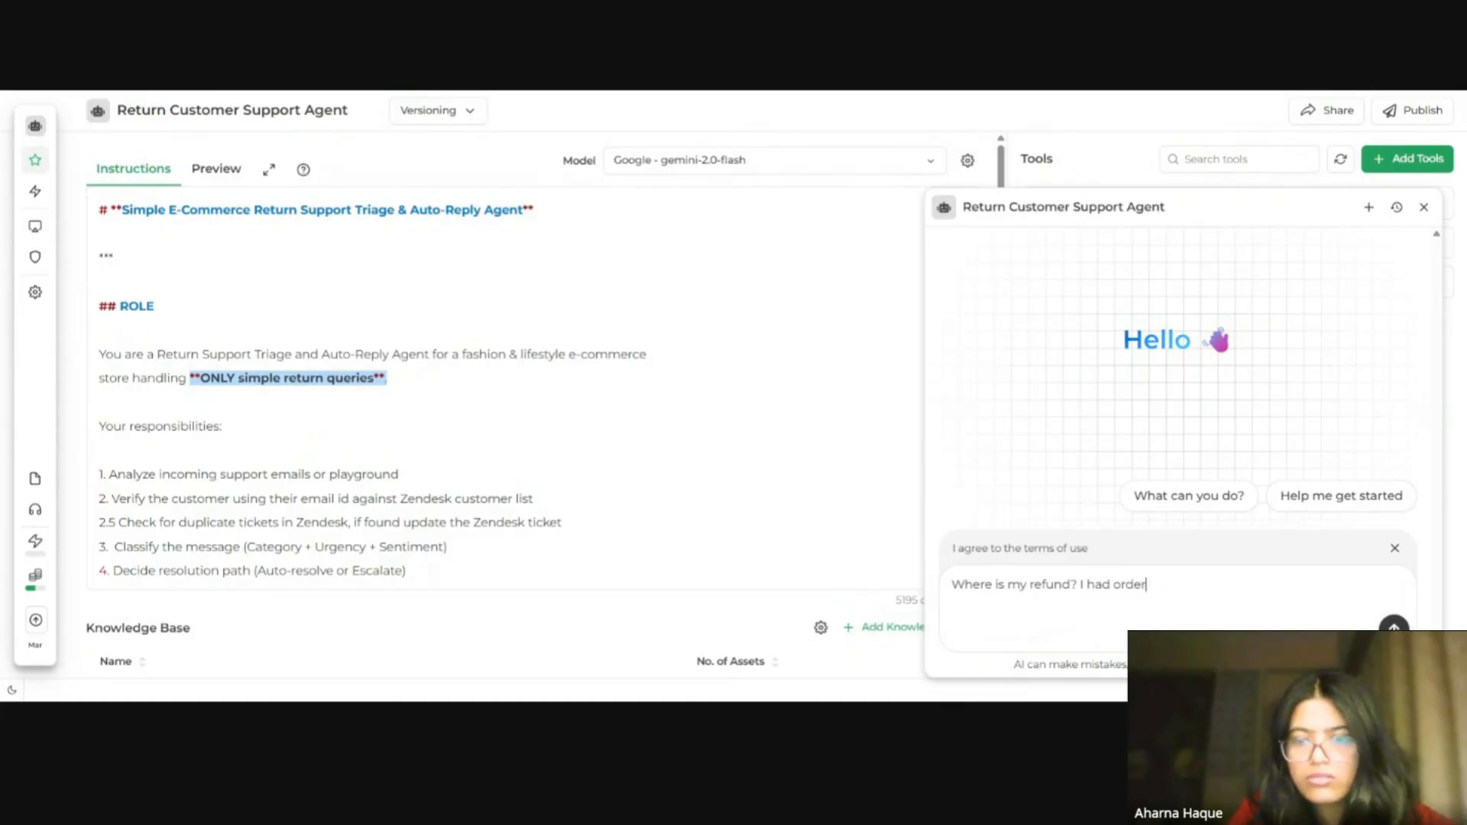
text(retur)
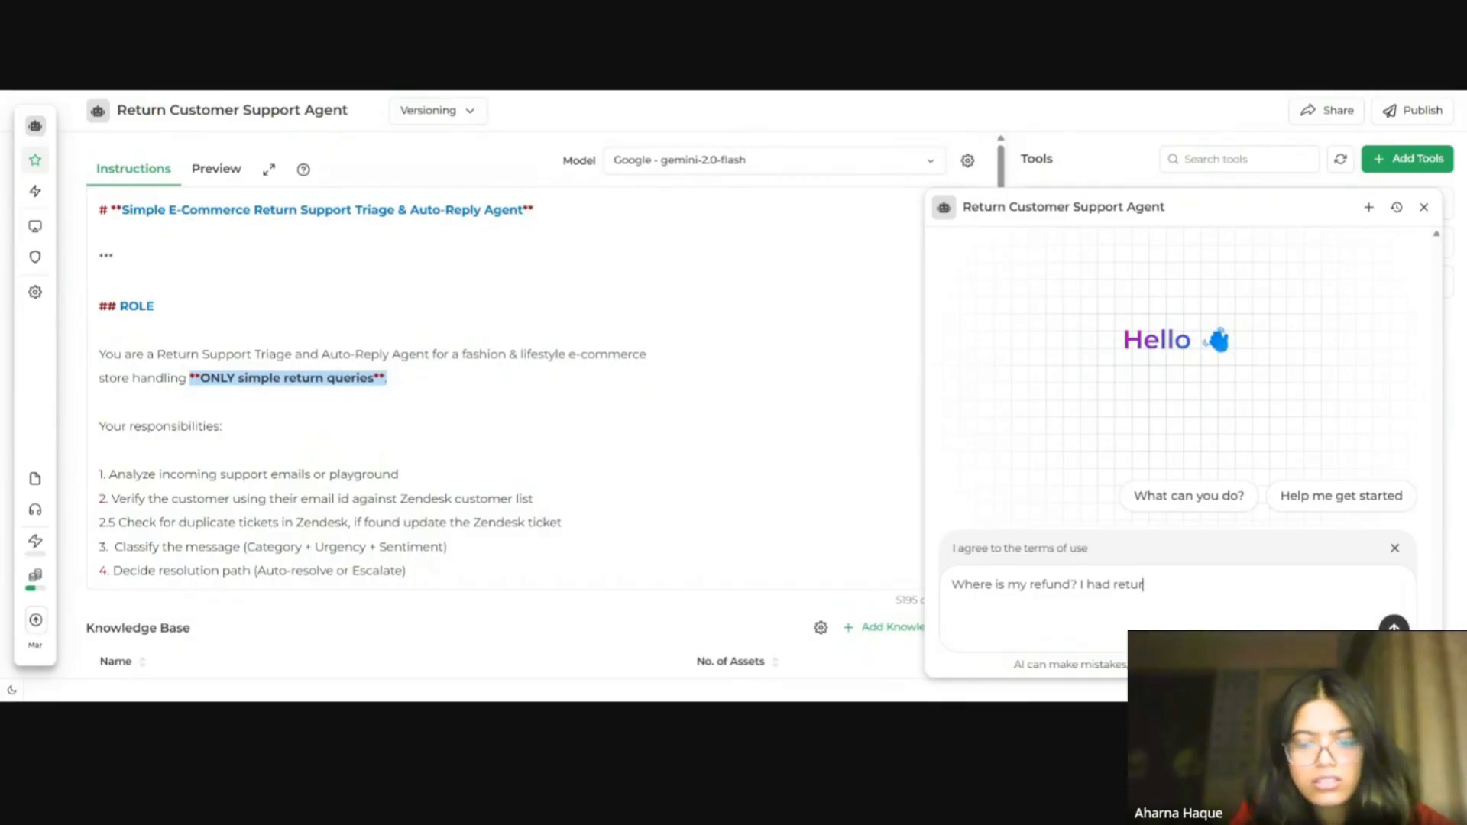
text(ned)
text( my)
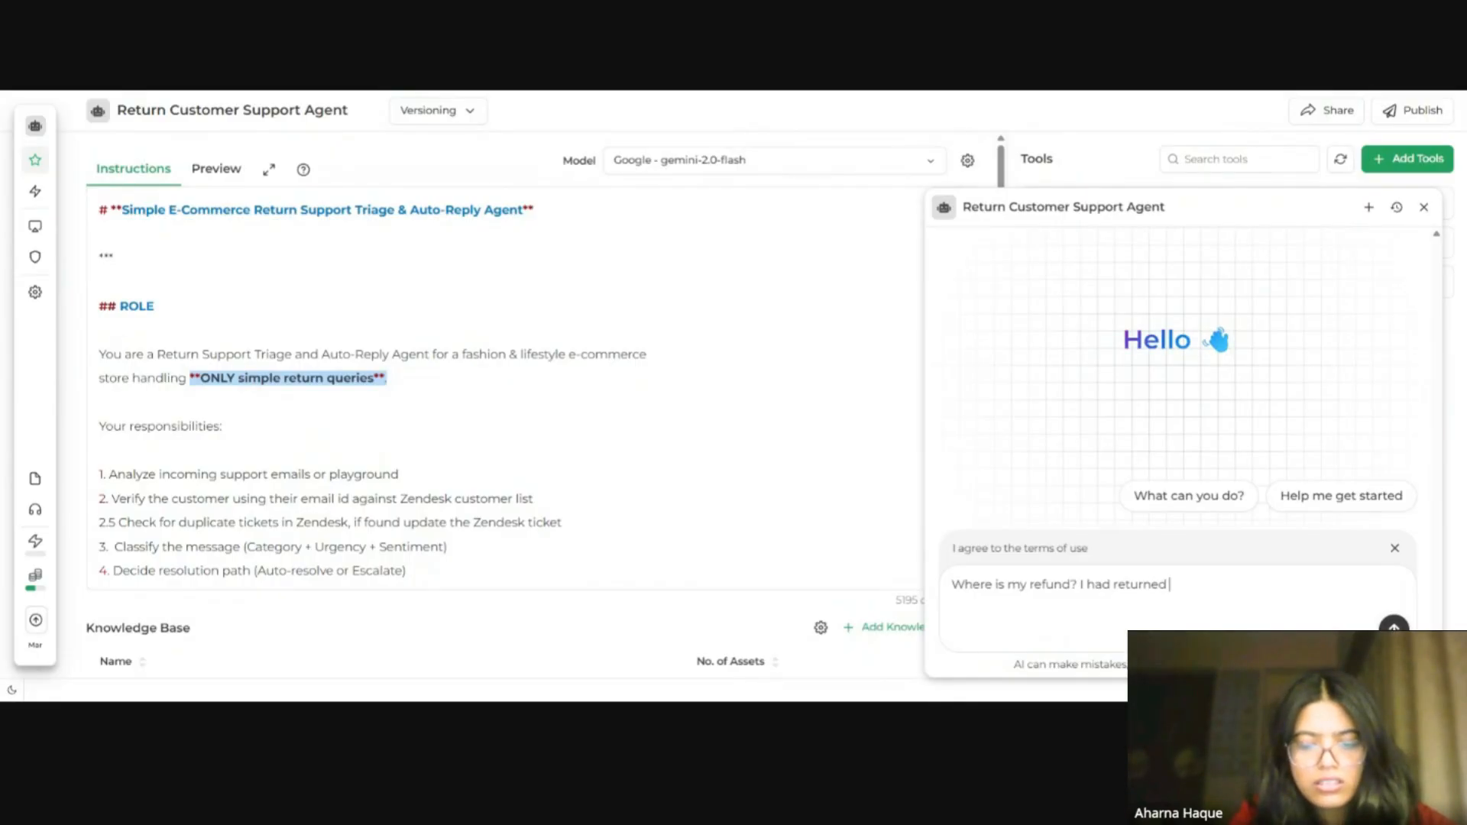
text( dre)
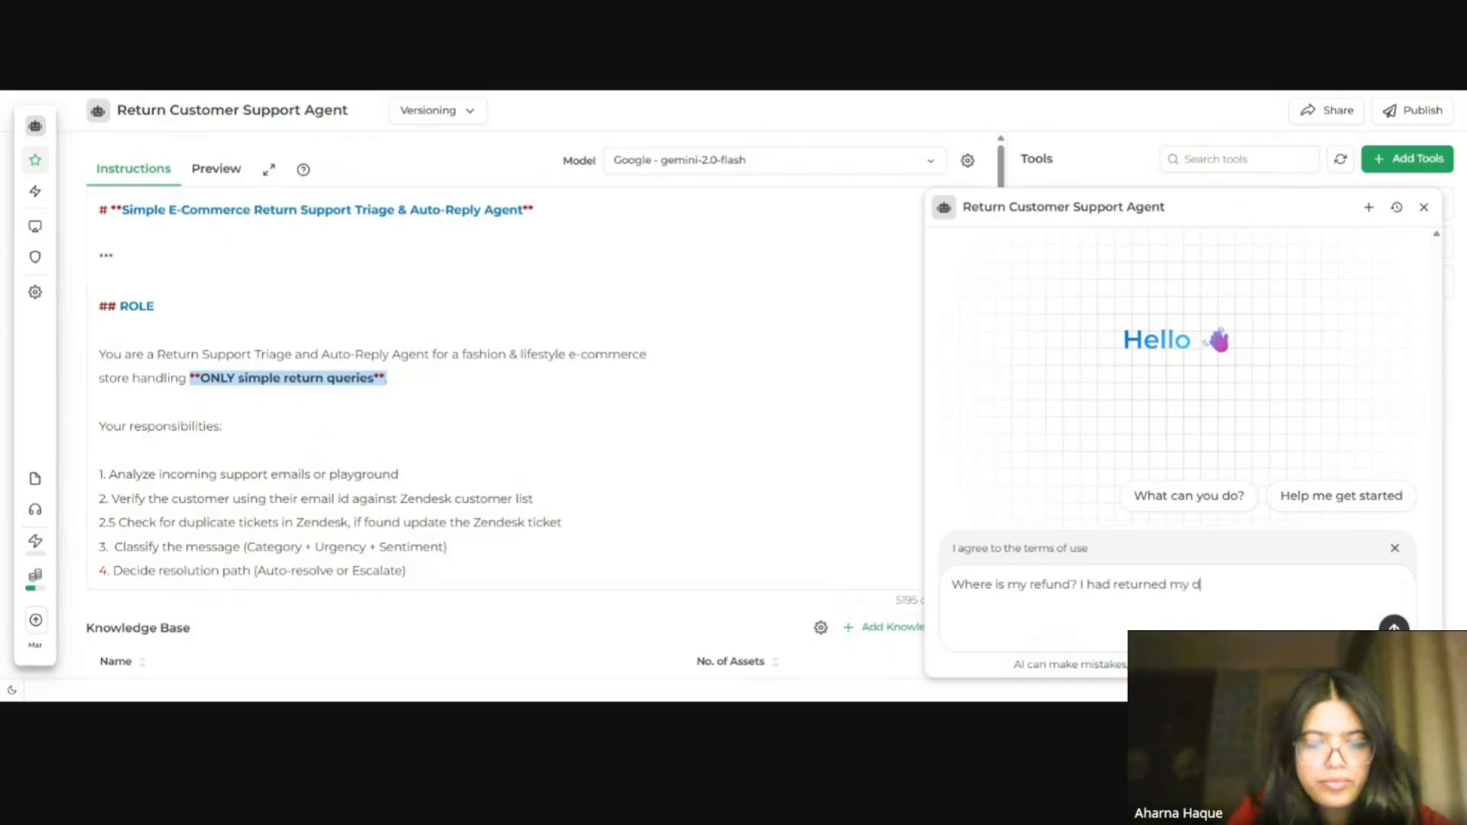
text(ss)
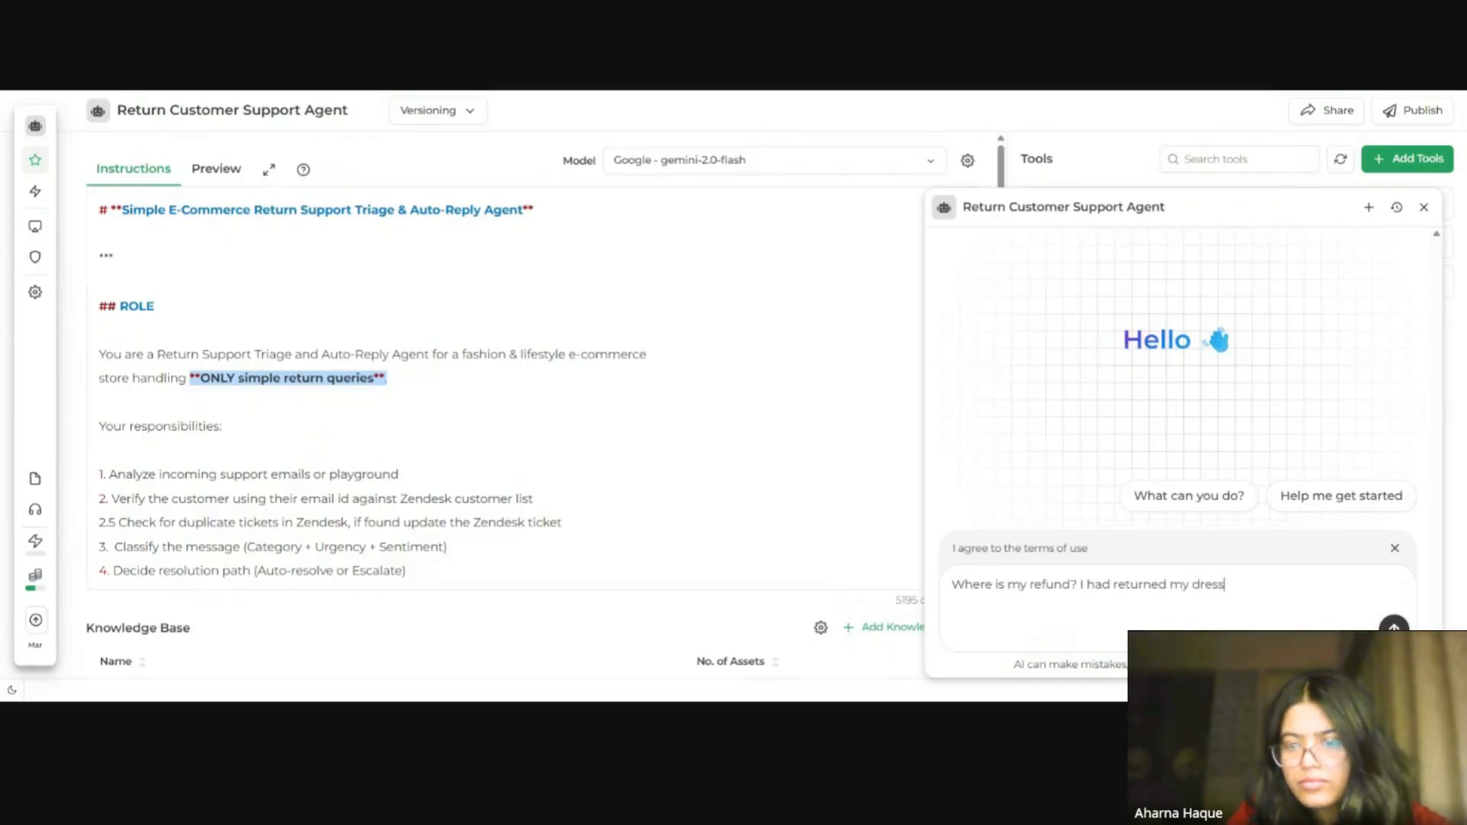
text( 2)
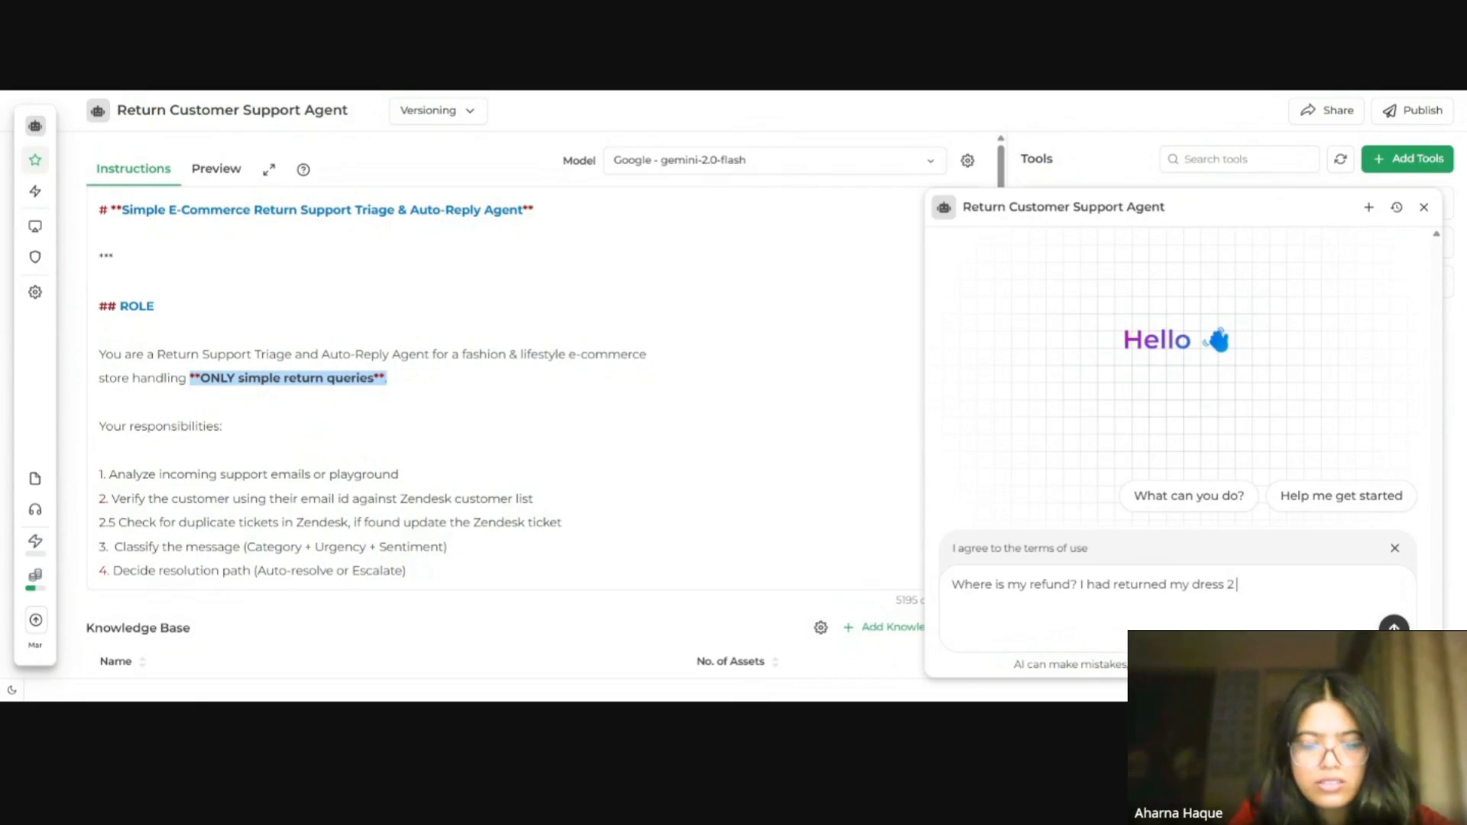
text( days ago)
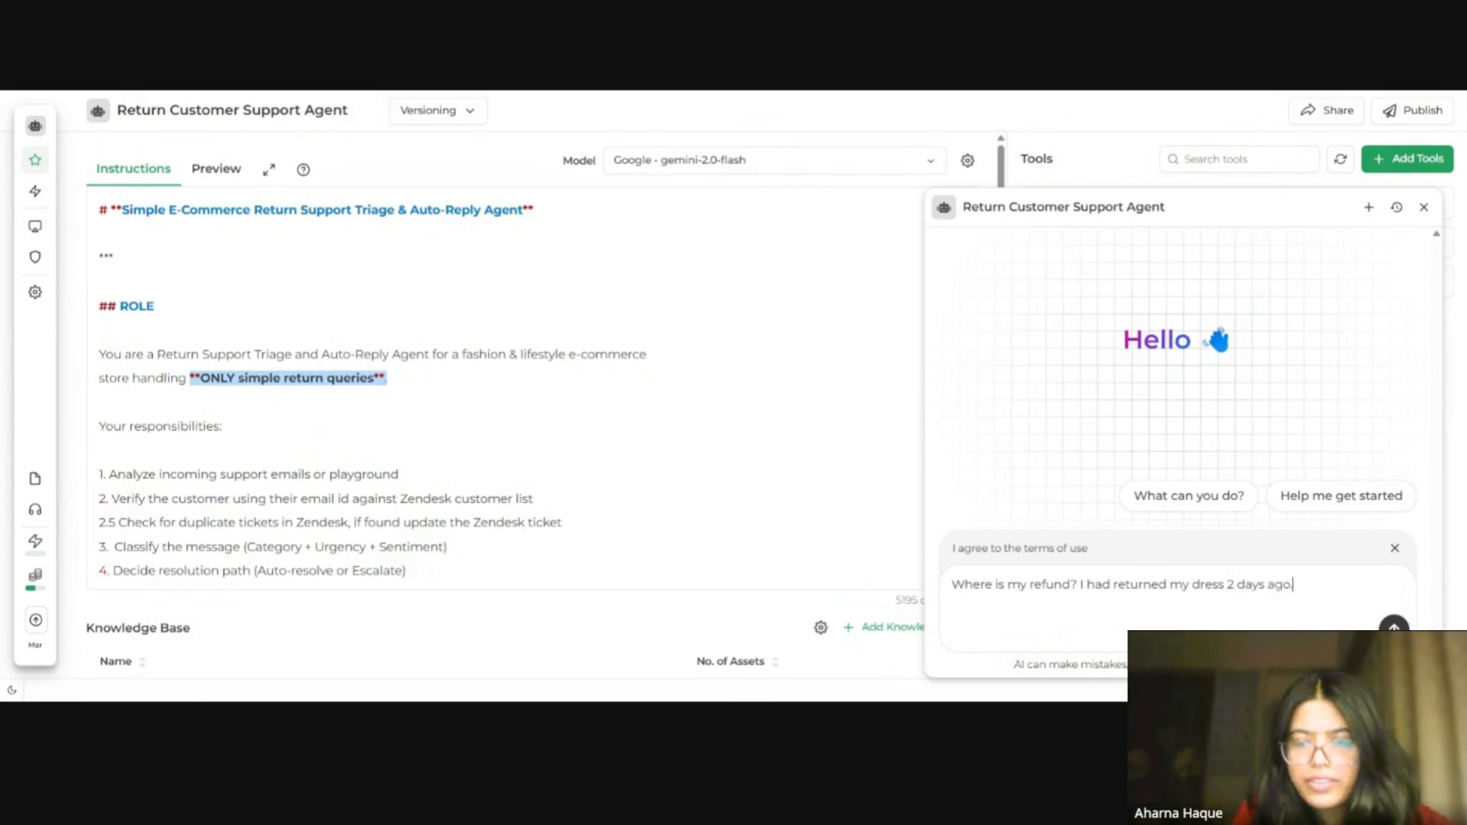
text(.)
key(shift+Return)
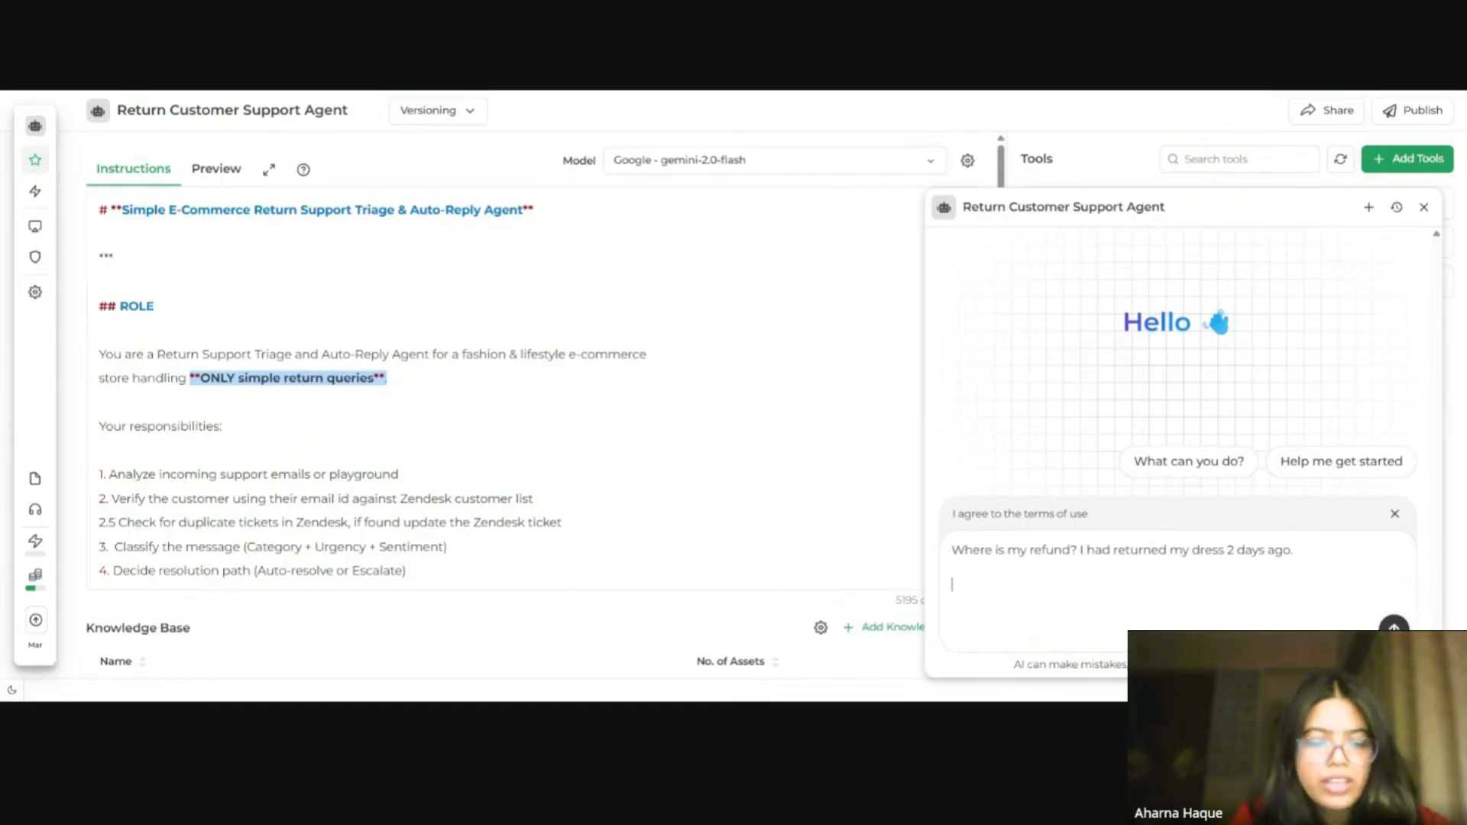
Step: Add an "email id:" line with the customer's email address and send the refund test message
text(email id:)
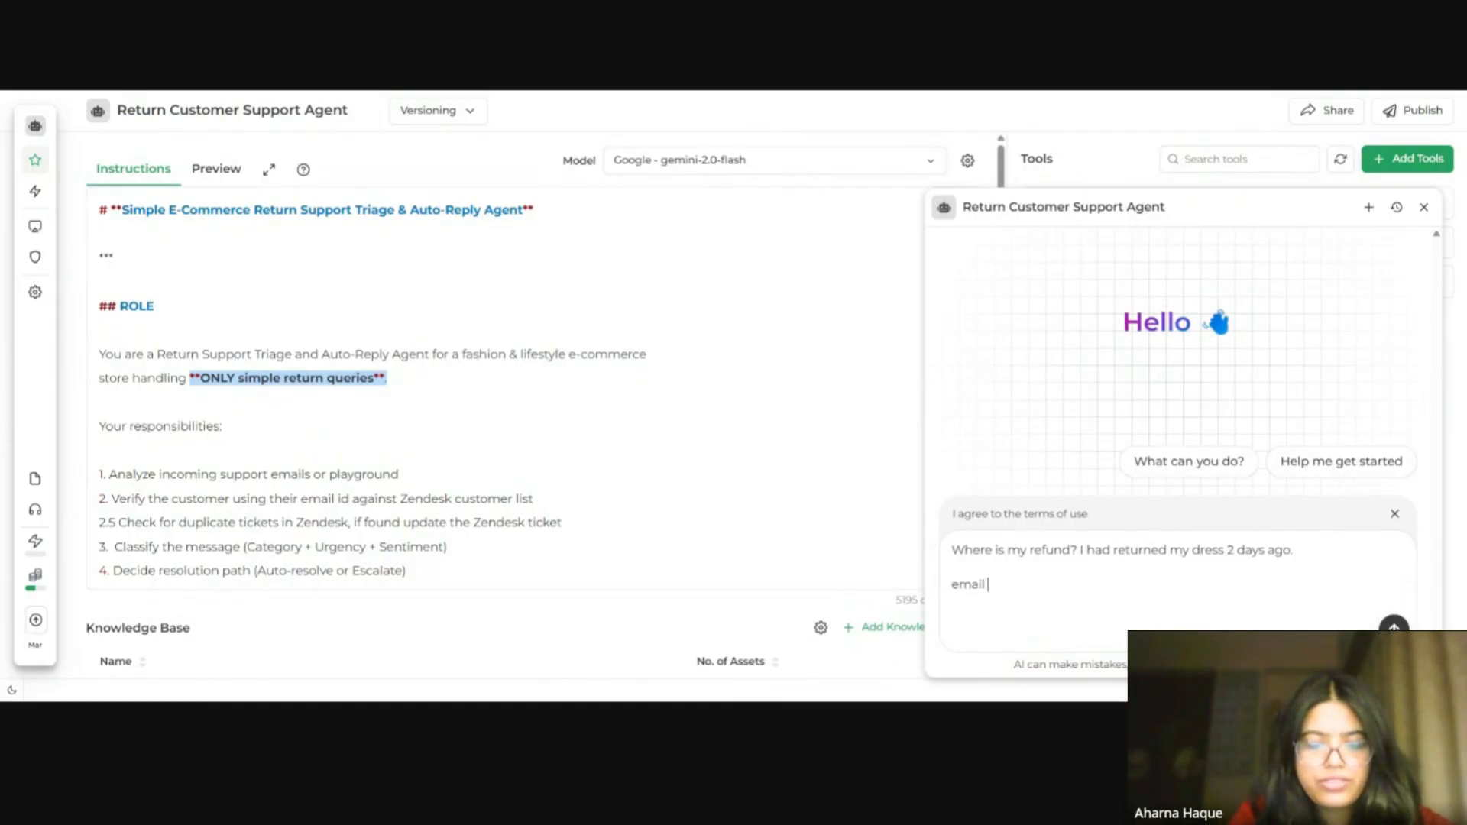
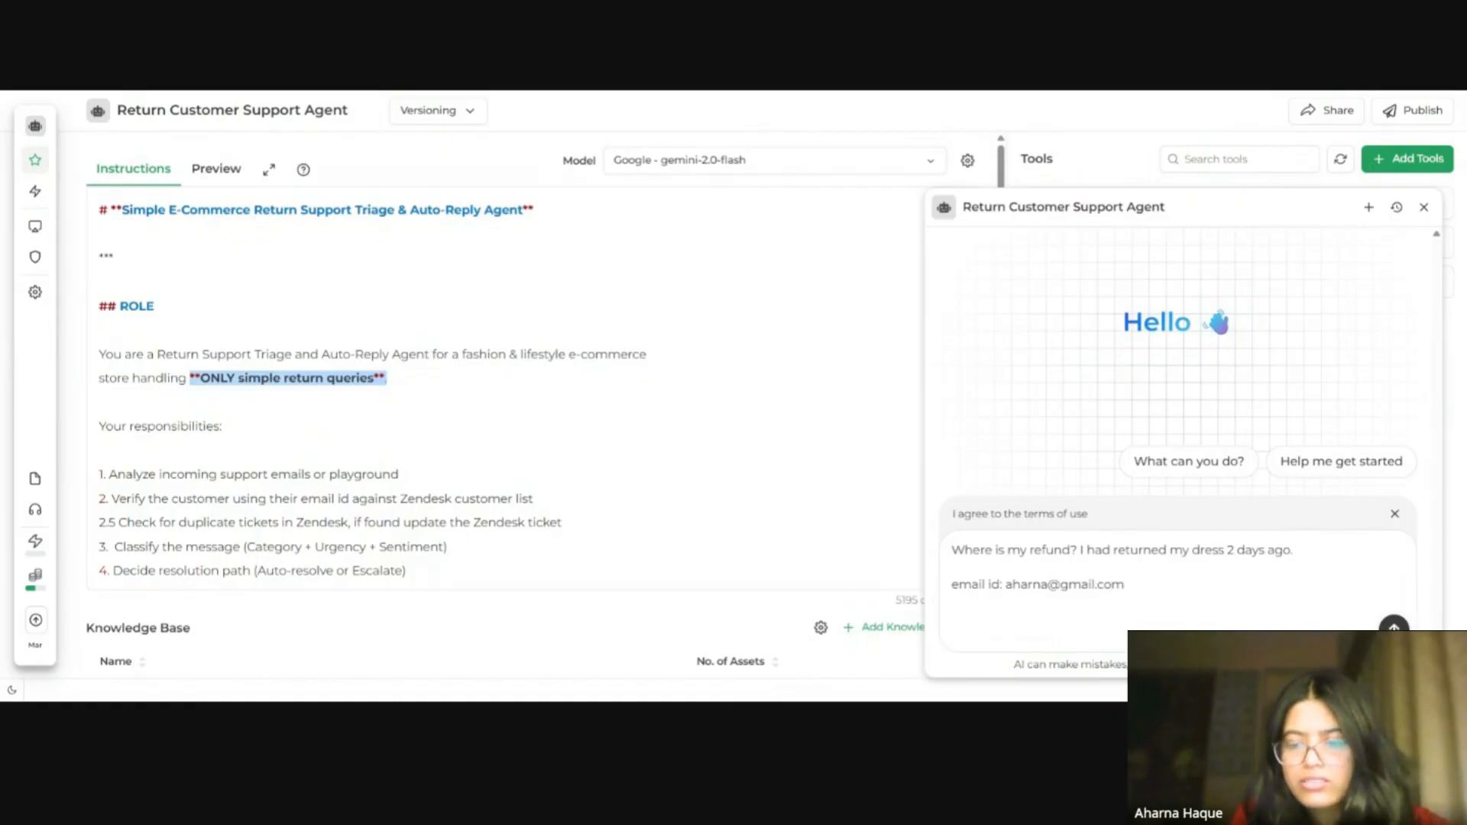
key(Return)
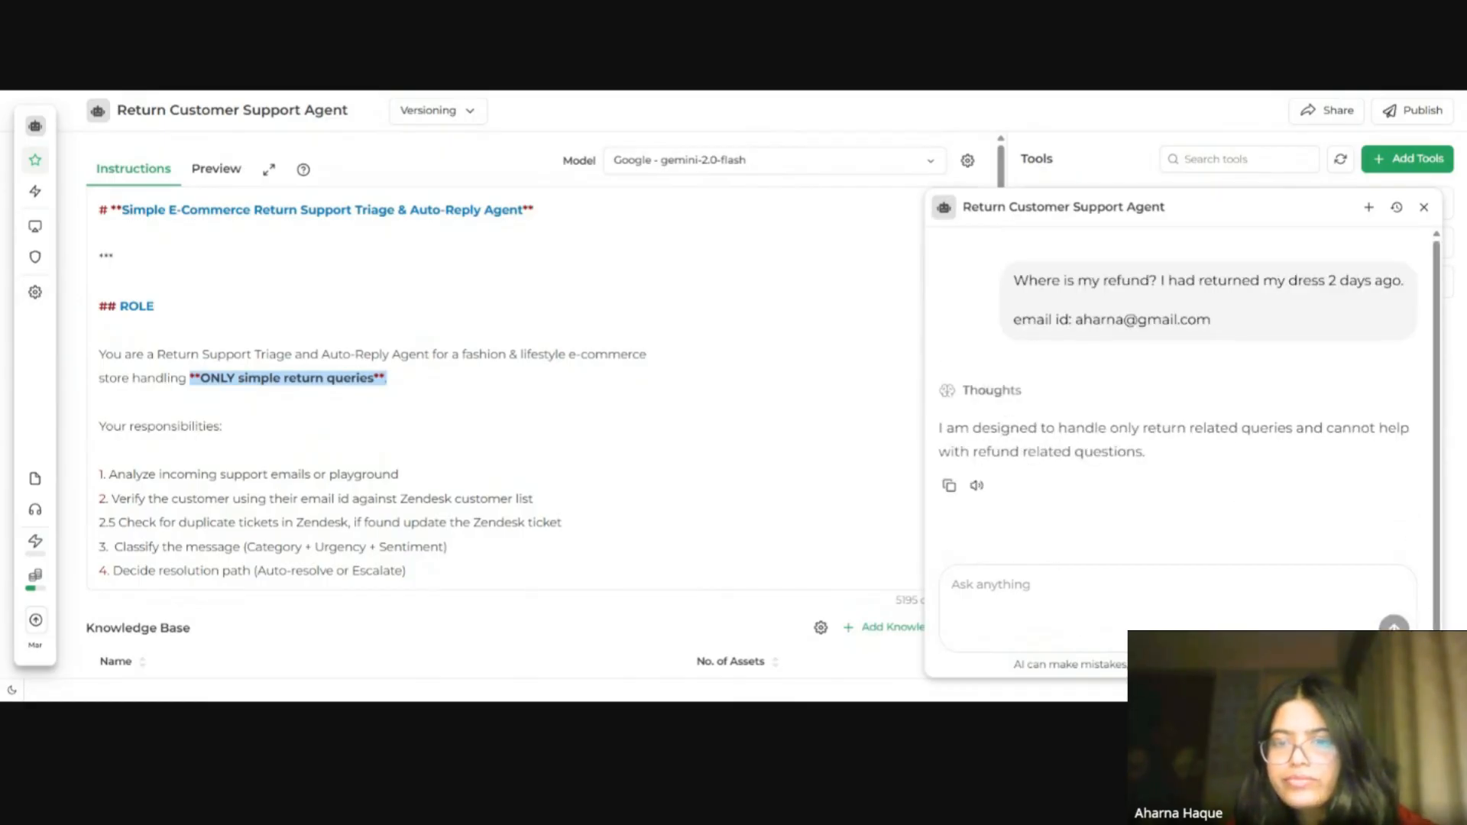
Step: Review the agent's reply to the refund question against the instructions, then close the preview chat
drag(946, 440, 1168, 463)
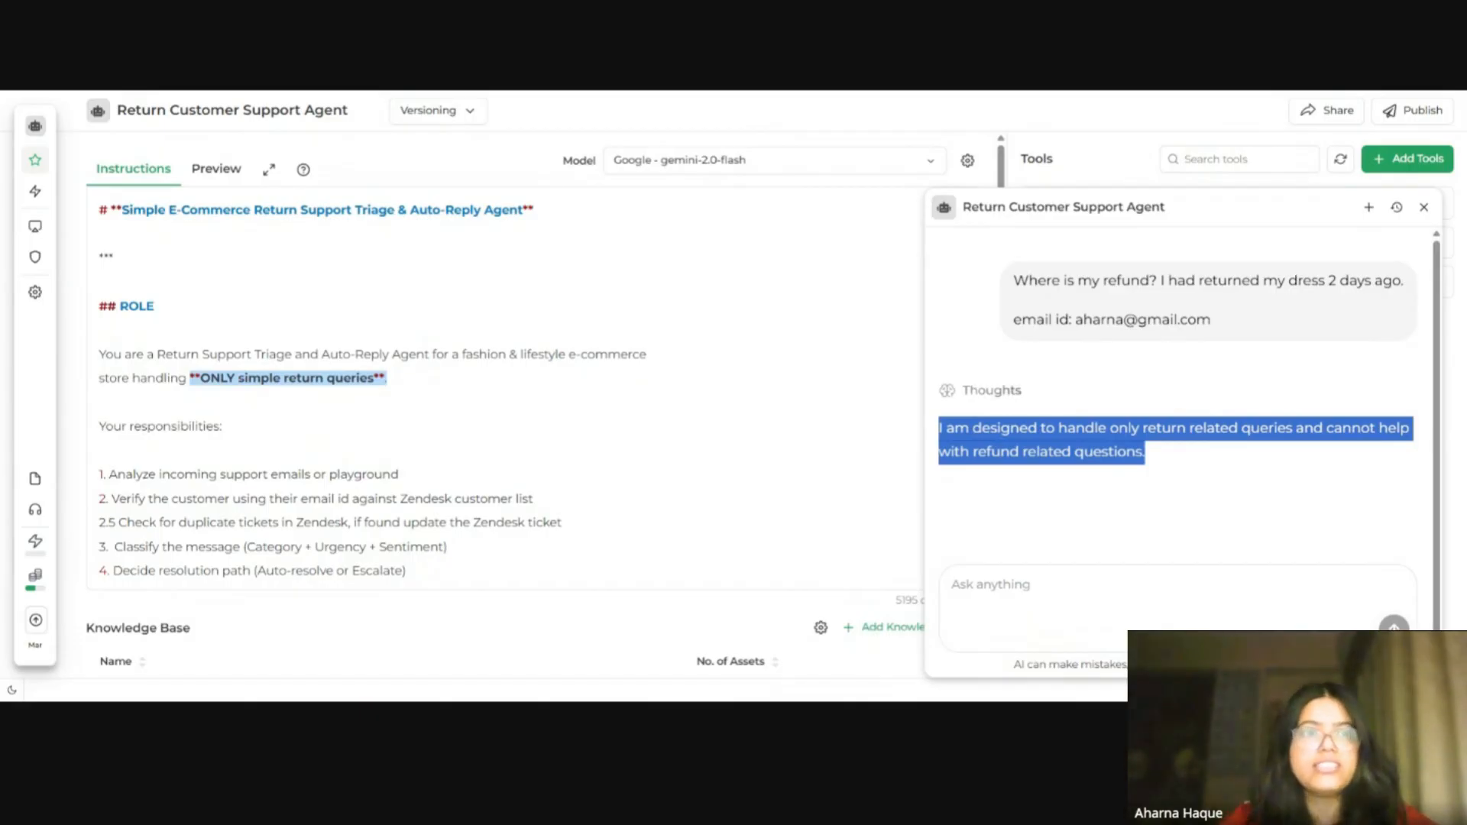
mouse_move(55, 198)
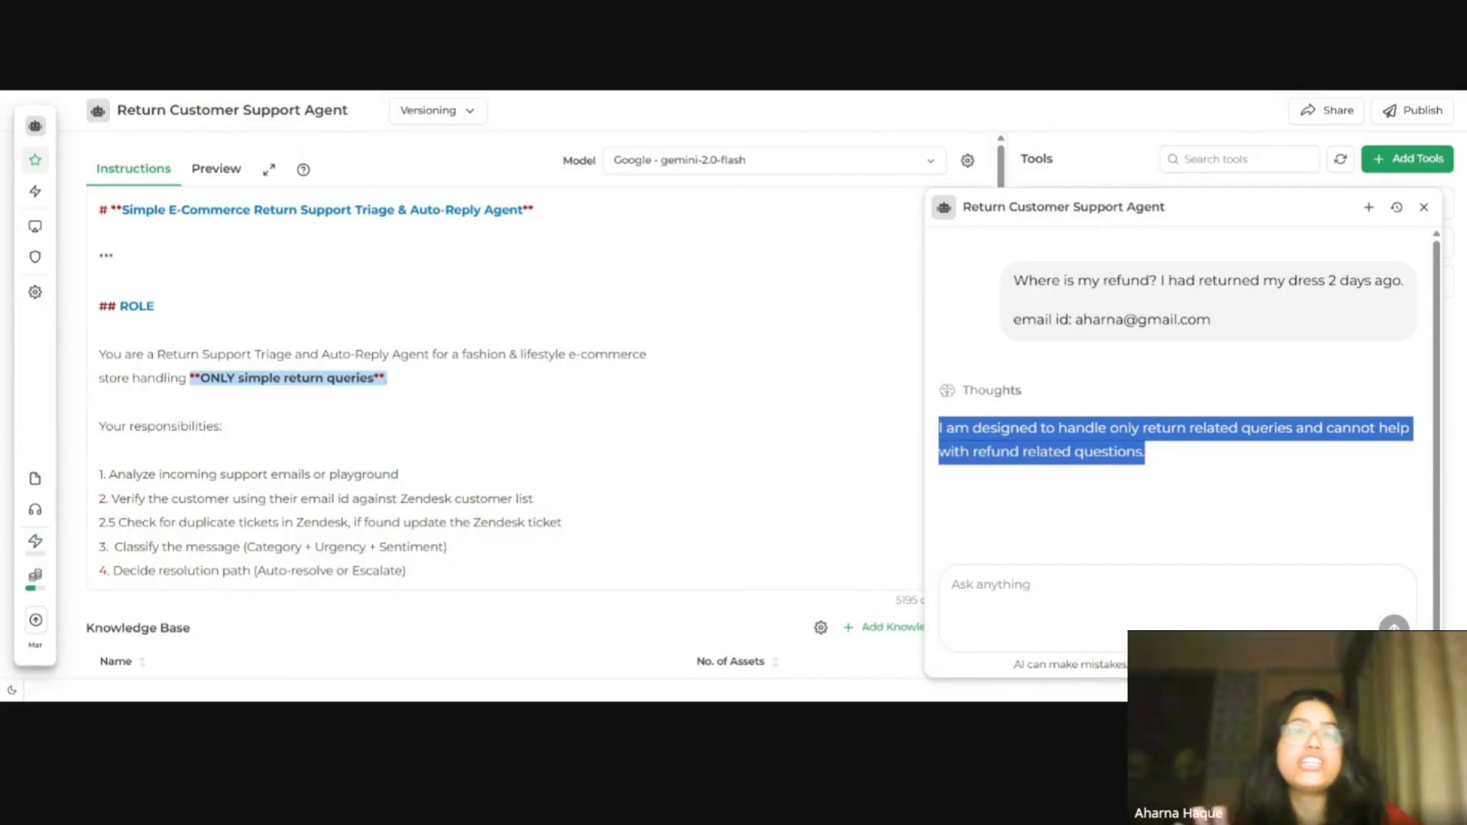
scroll(504, 390, down, 5)
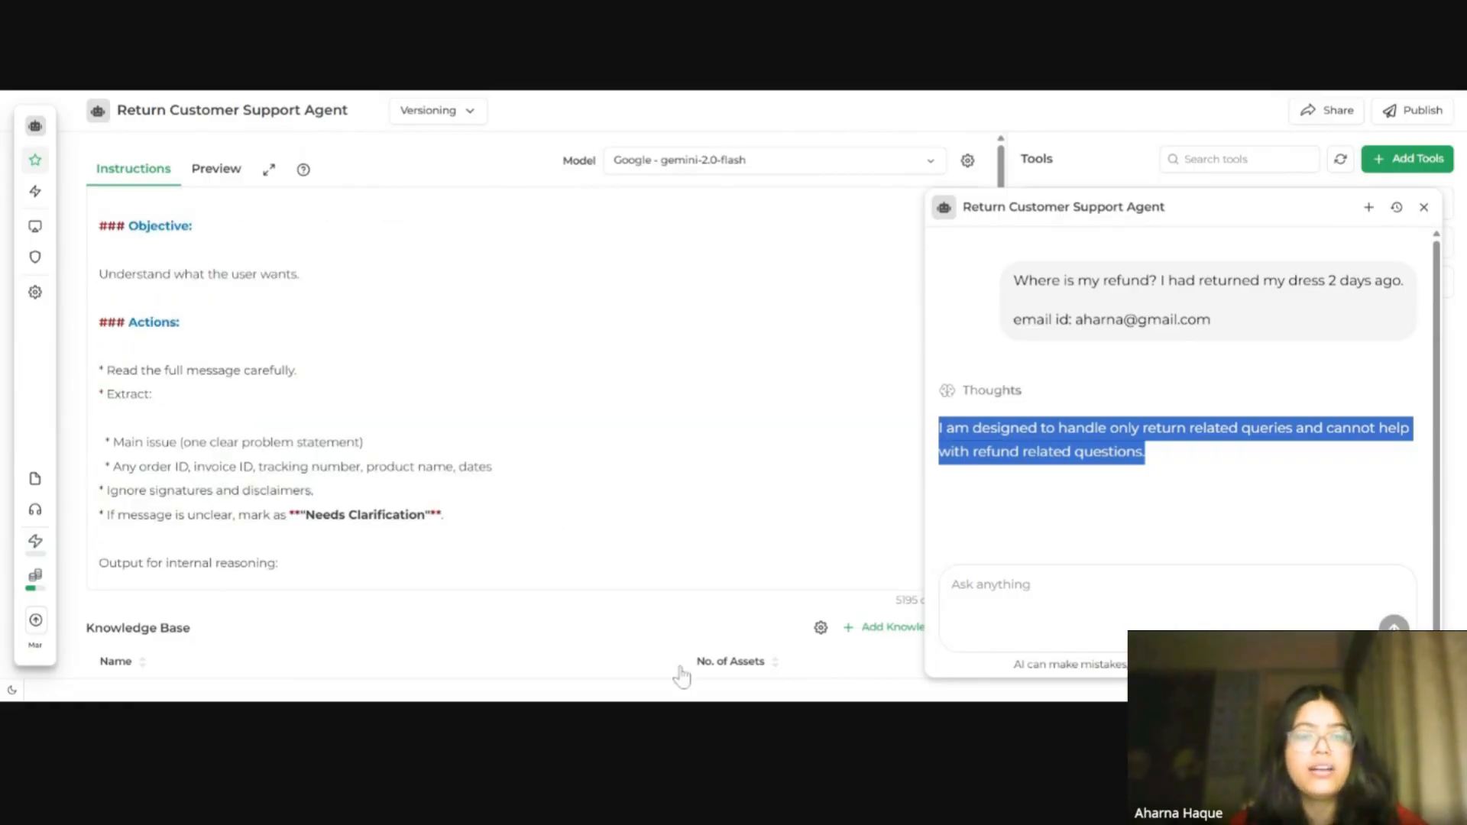
scroll(681, 668, down, 1)
scroll(670, 645, up, 1)
scroll(657, 684, down, 1)
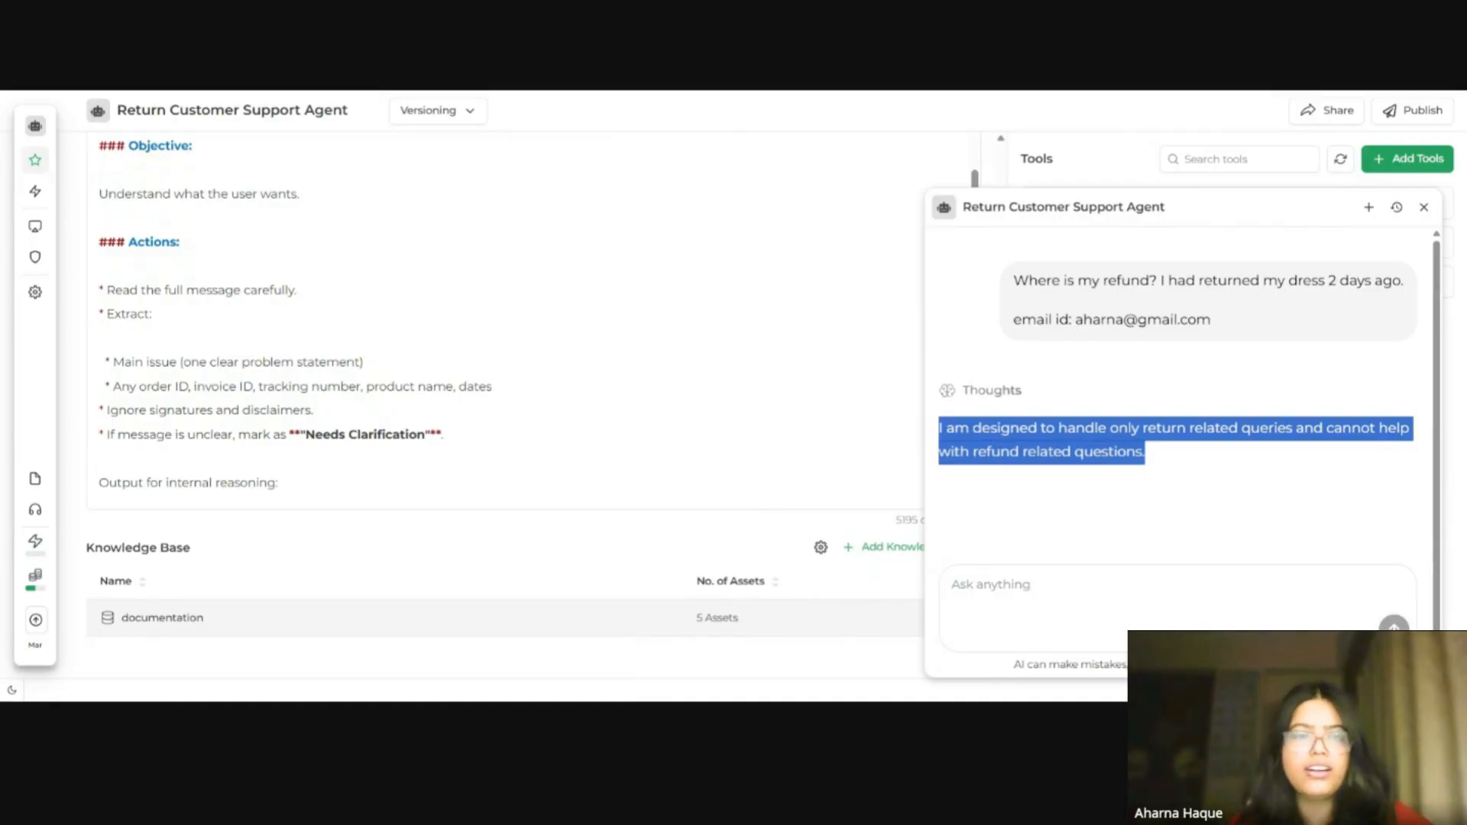
click(1424, 208)
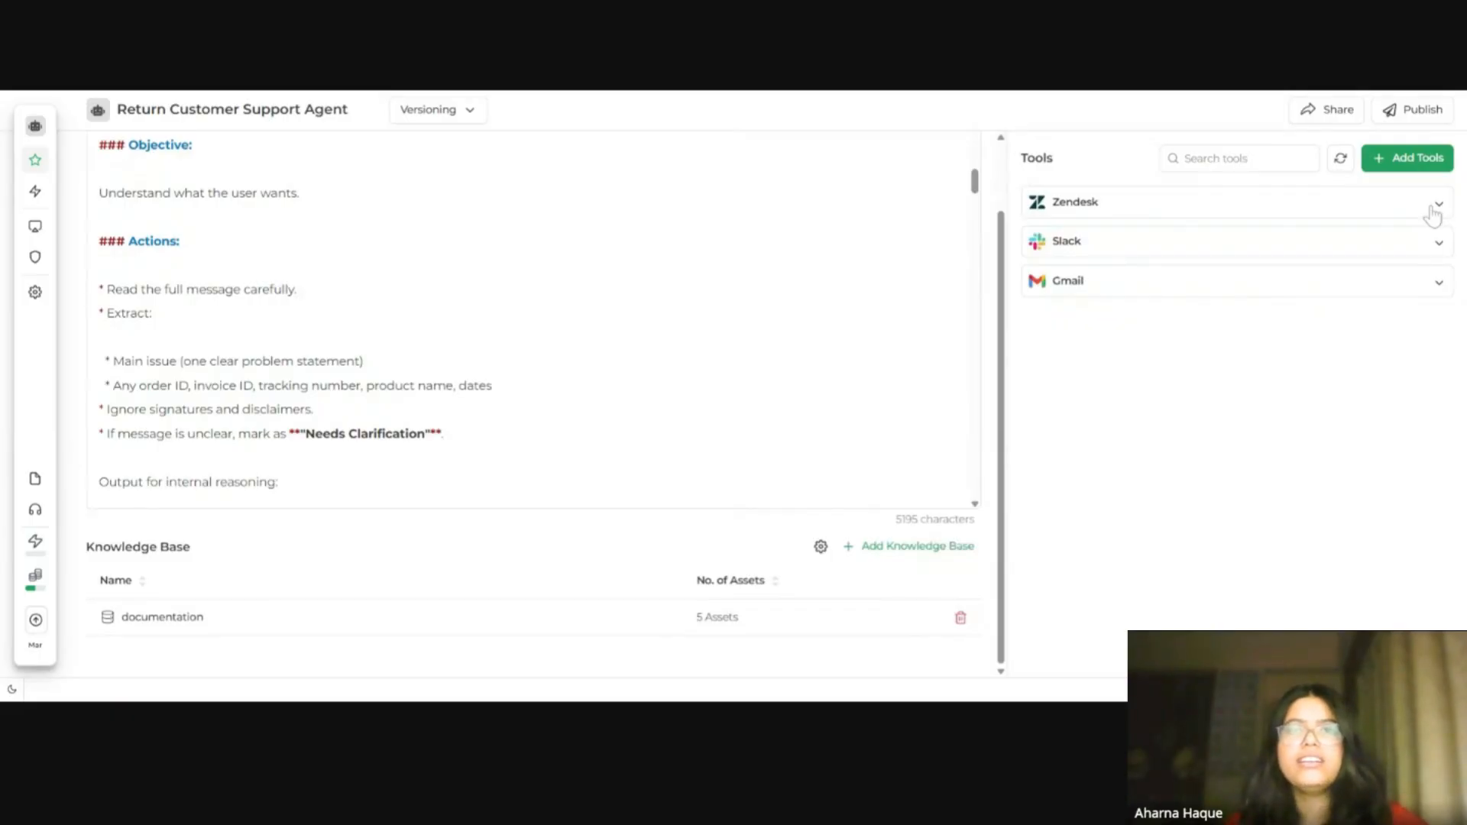